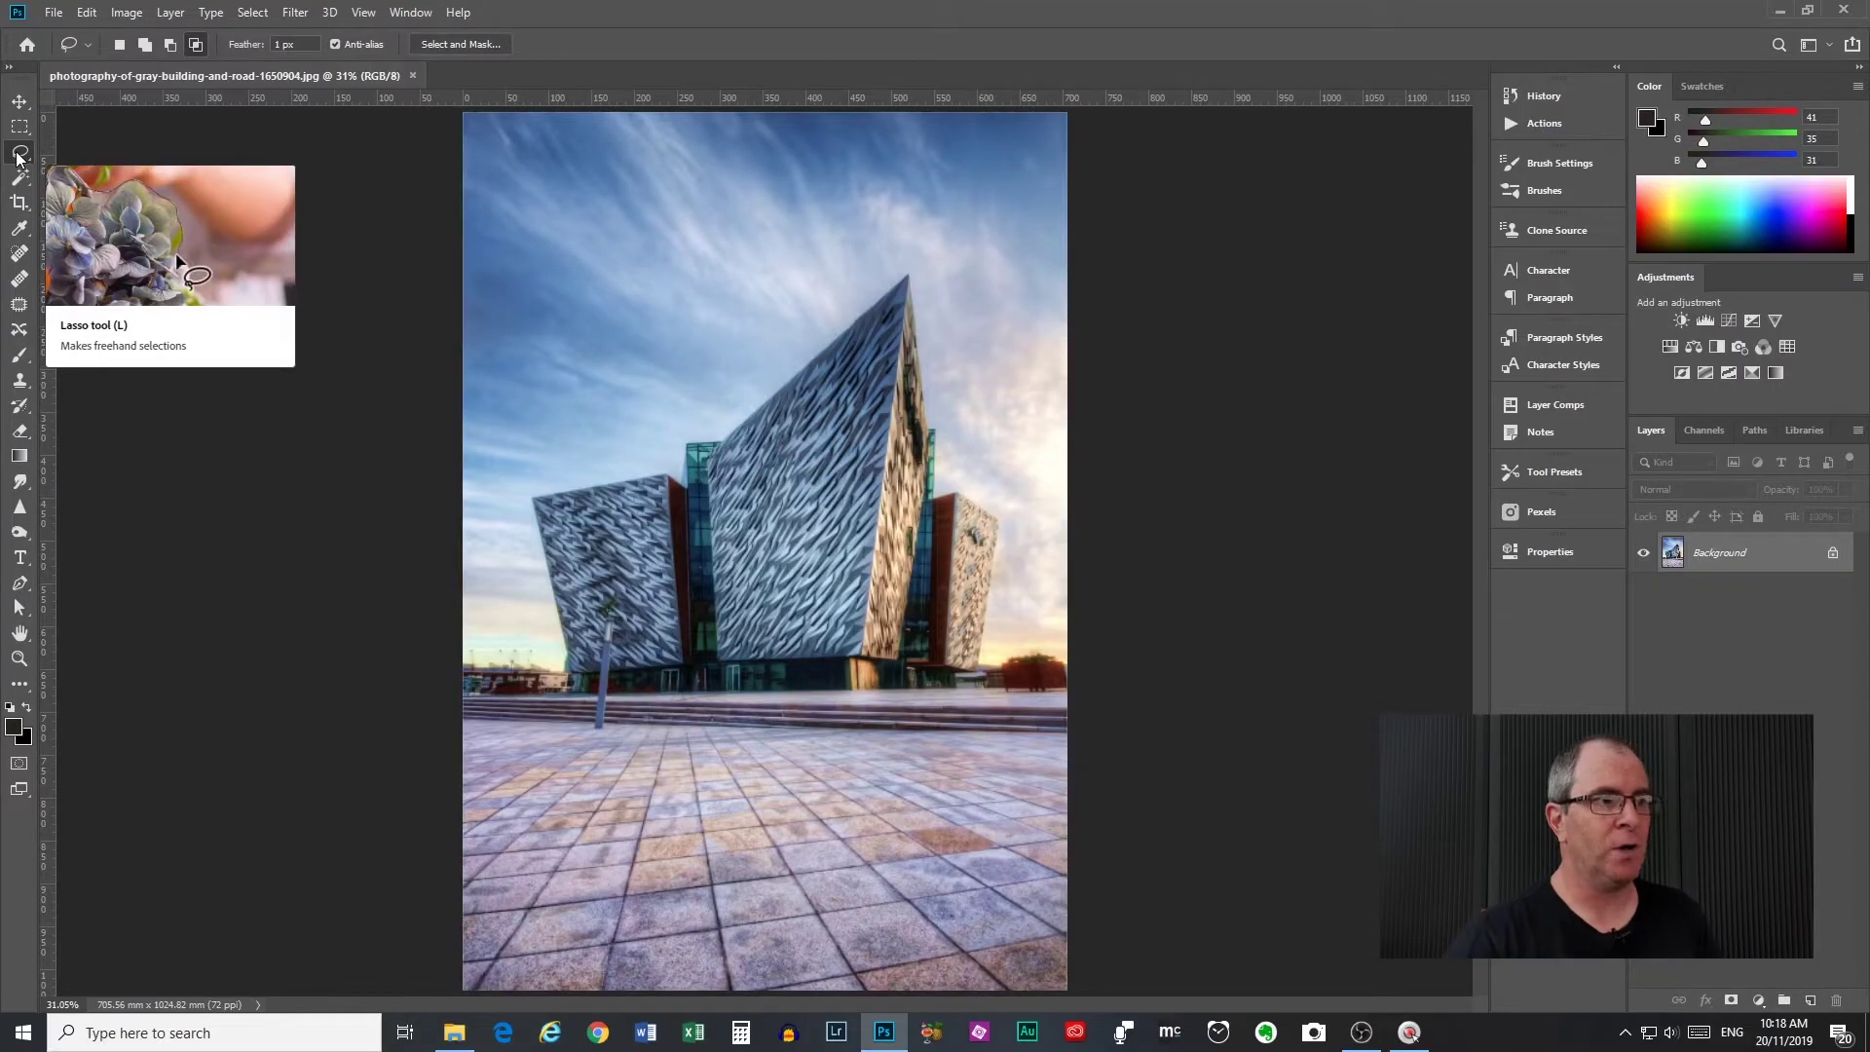
# Switch the toolbar's lasso tool to the Polygonal Lasso Tool.
pyautogui.click(18, 156)
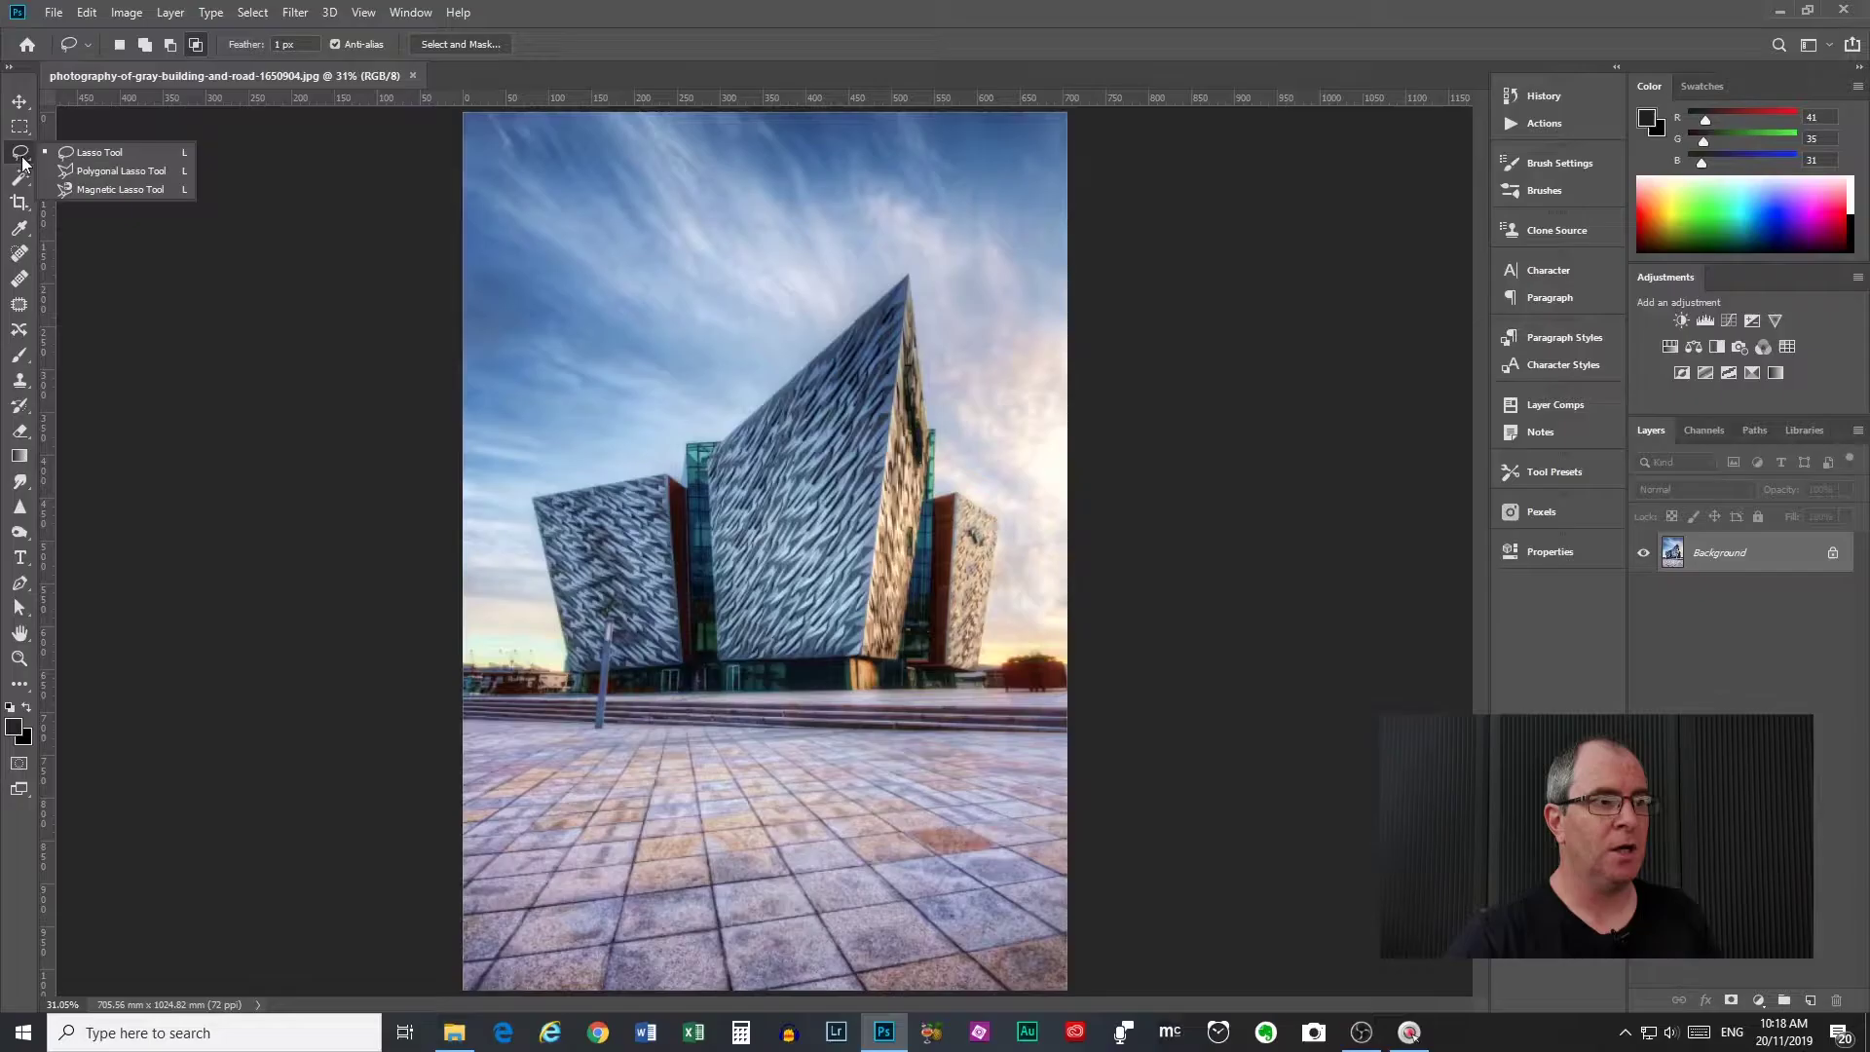
pyautogui.click(21, 159)
pyautogui.rightClick(21, 155)
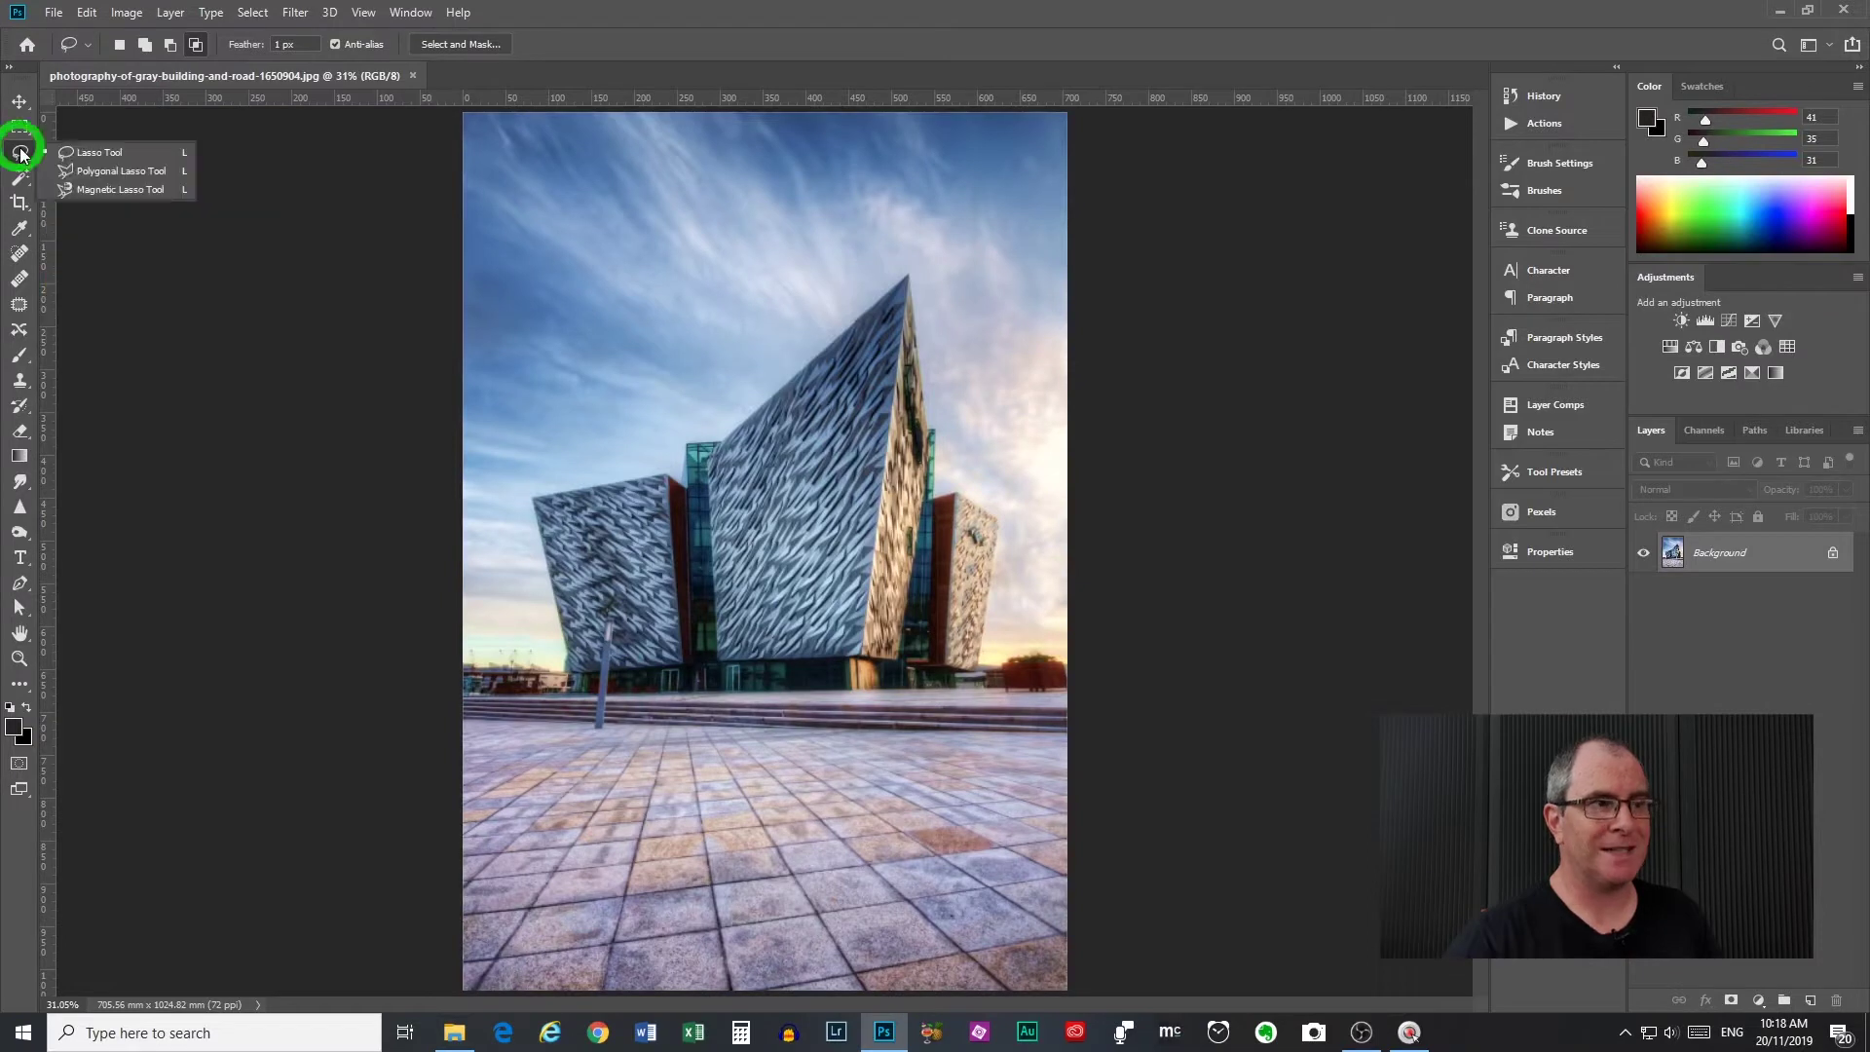
pyautogui.click(111, 172)
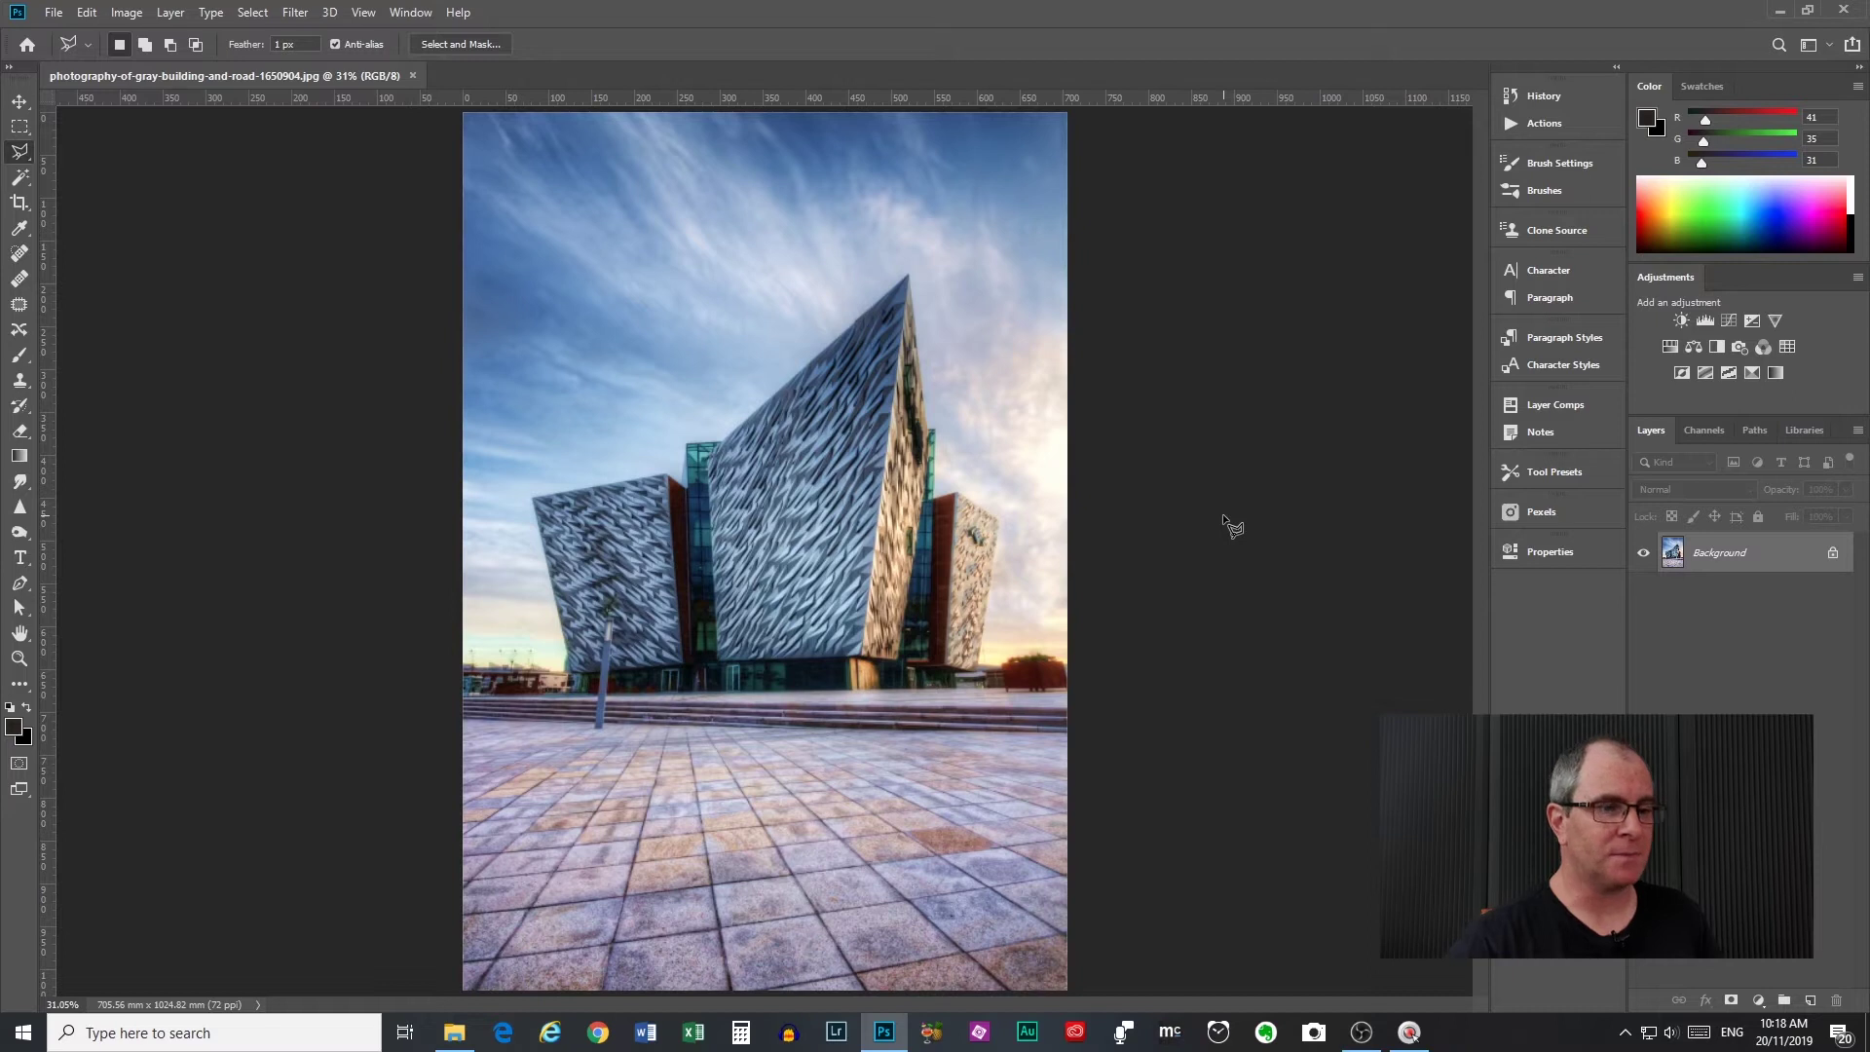
pyautogui.scroll(-1, 878, 614)
pyautogui.scroll(1, 878, 613)
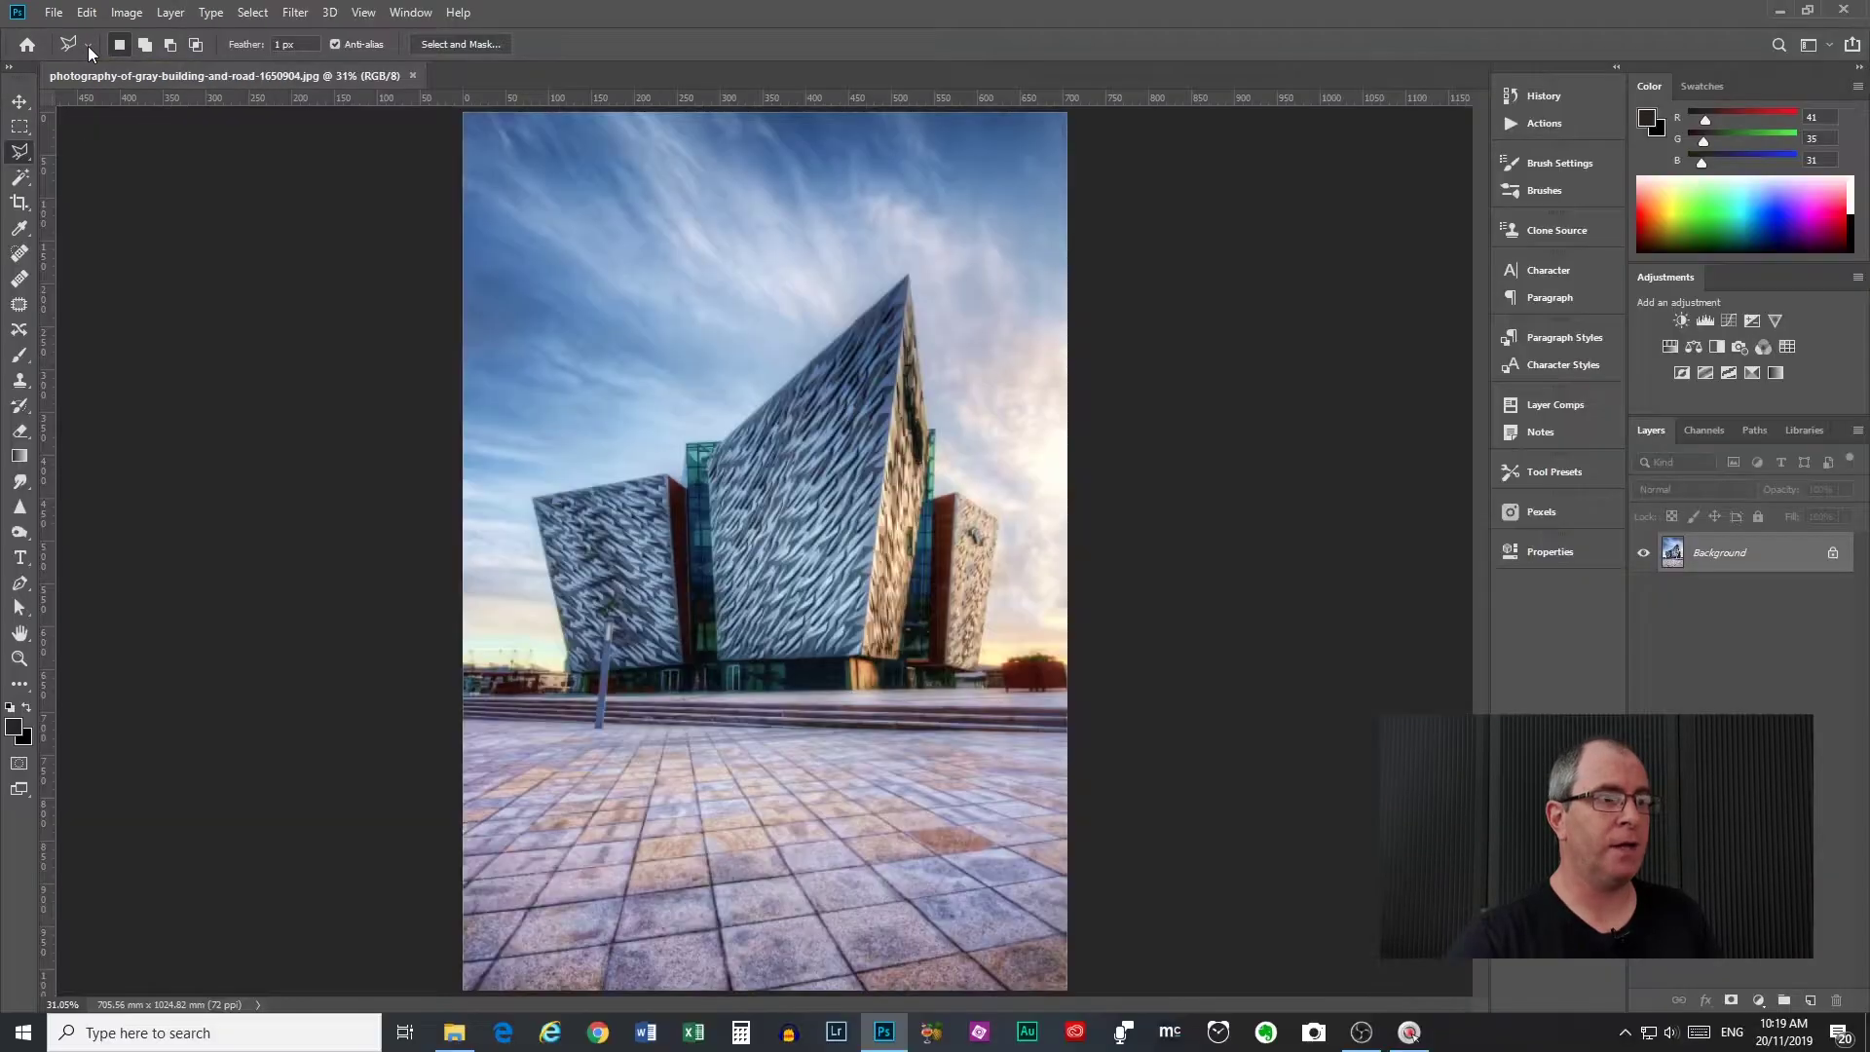
pyautogui.click(87, 45)
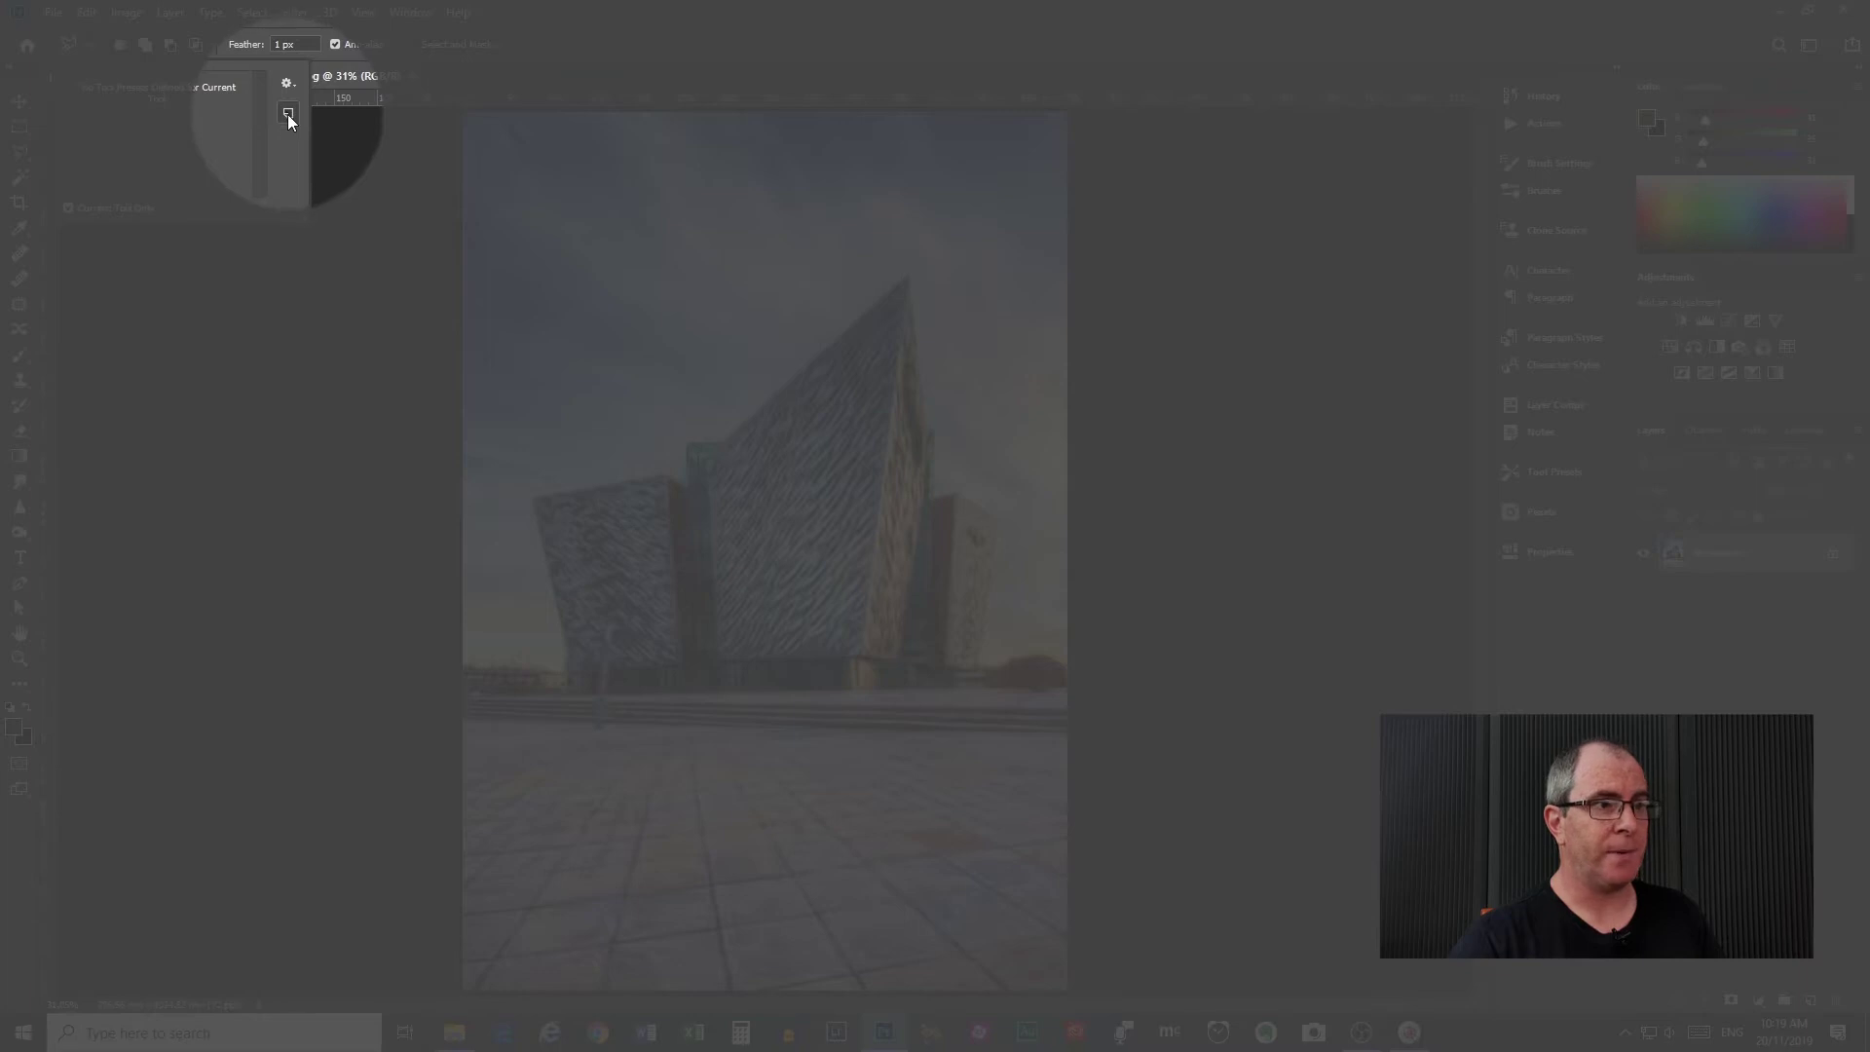
pyautogui.click(288, 115)
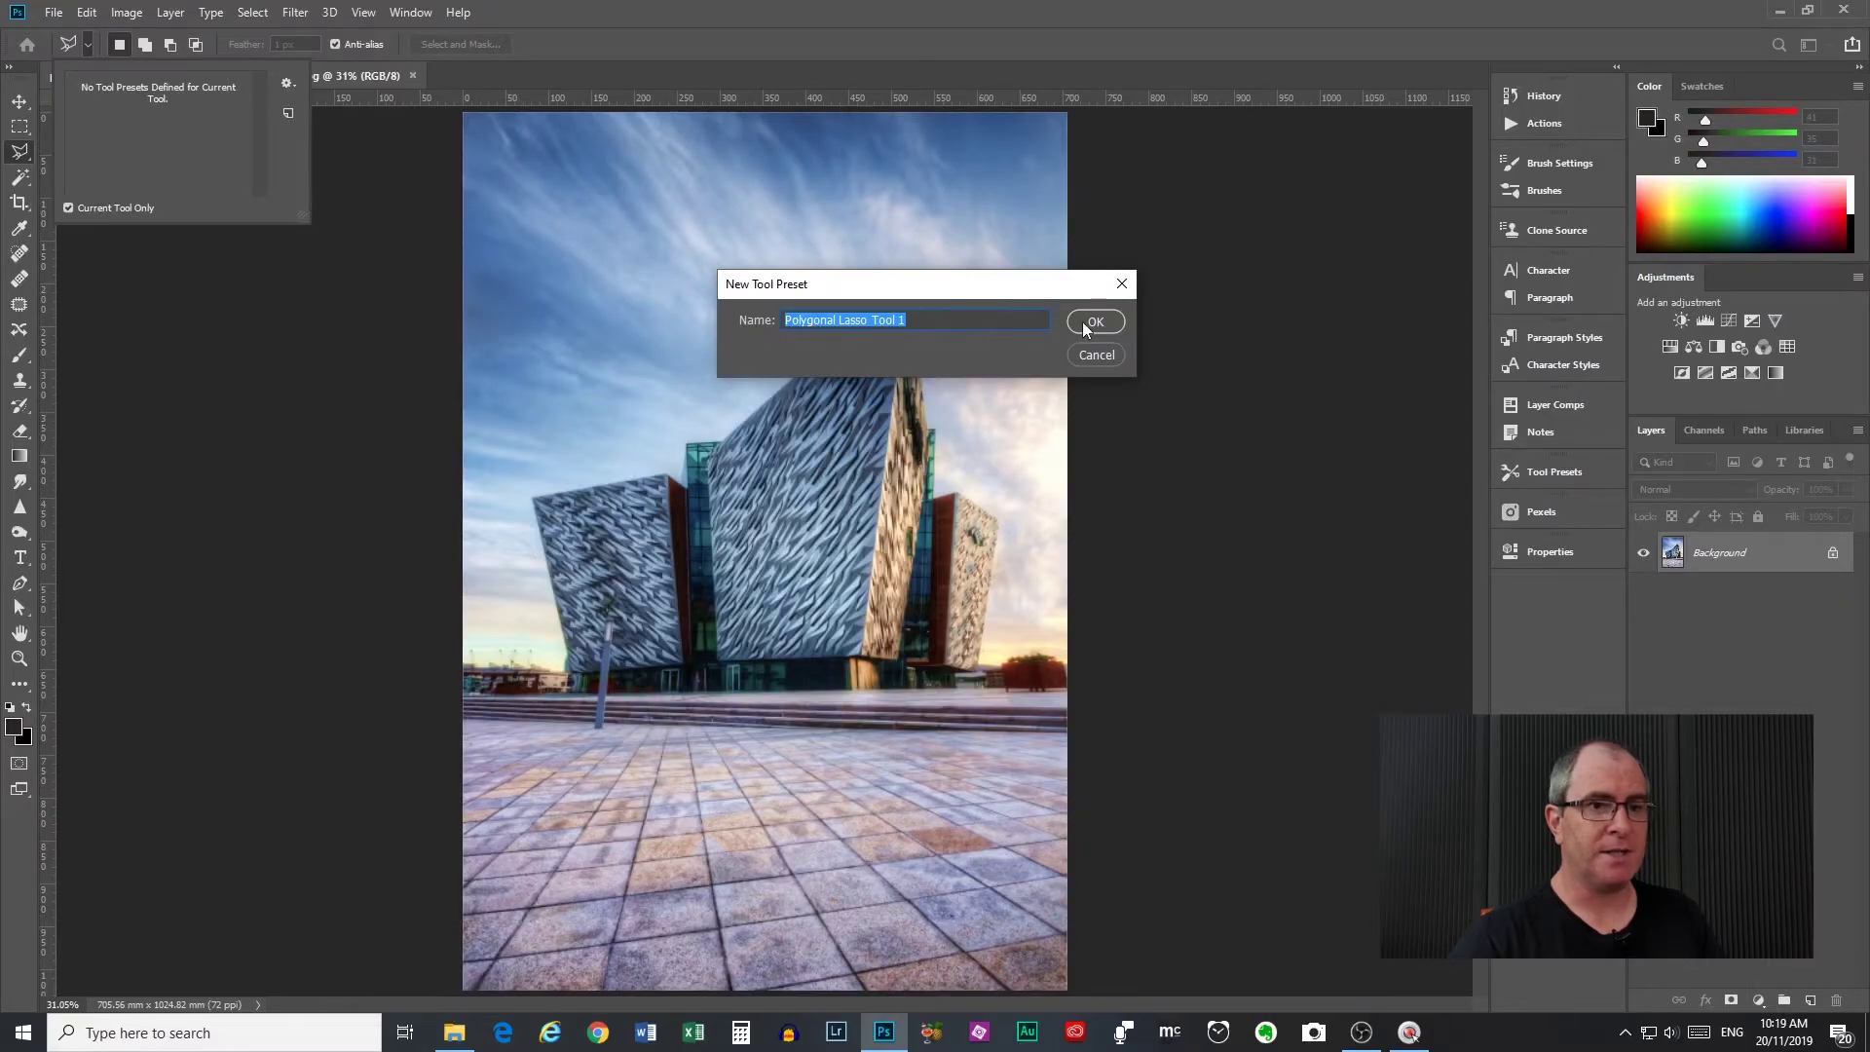
pyautogui.click(1090, 354)
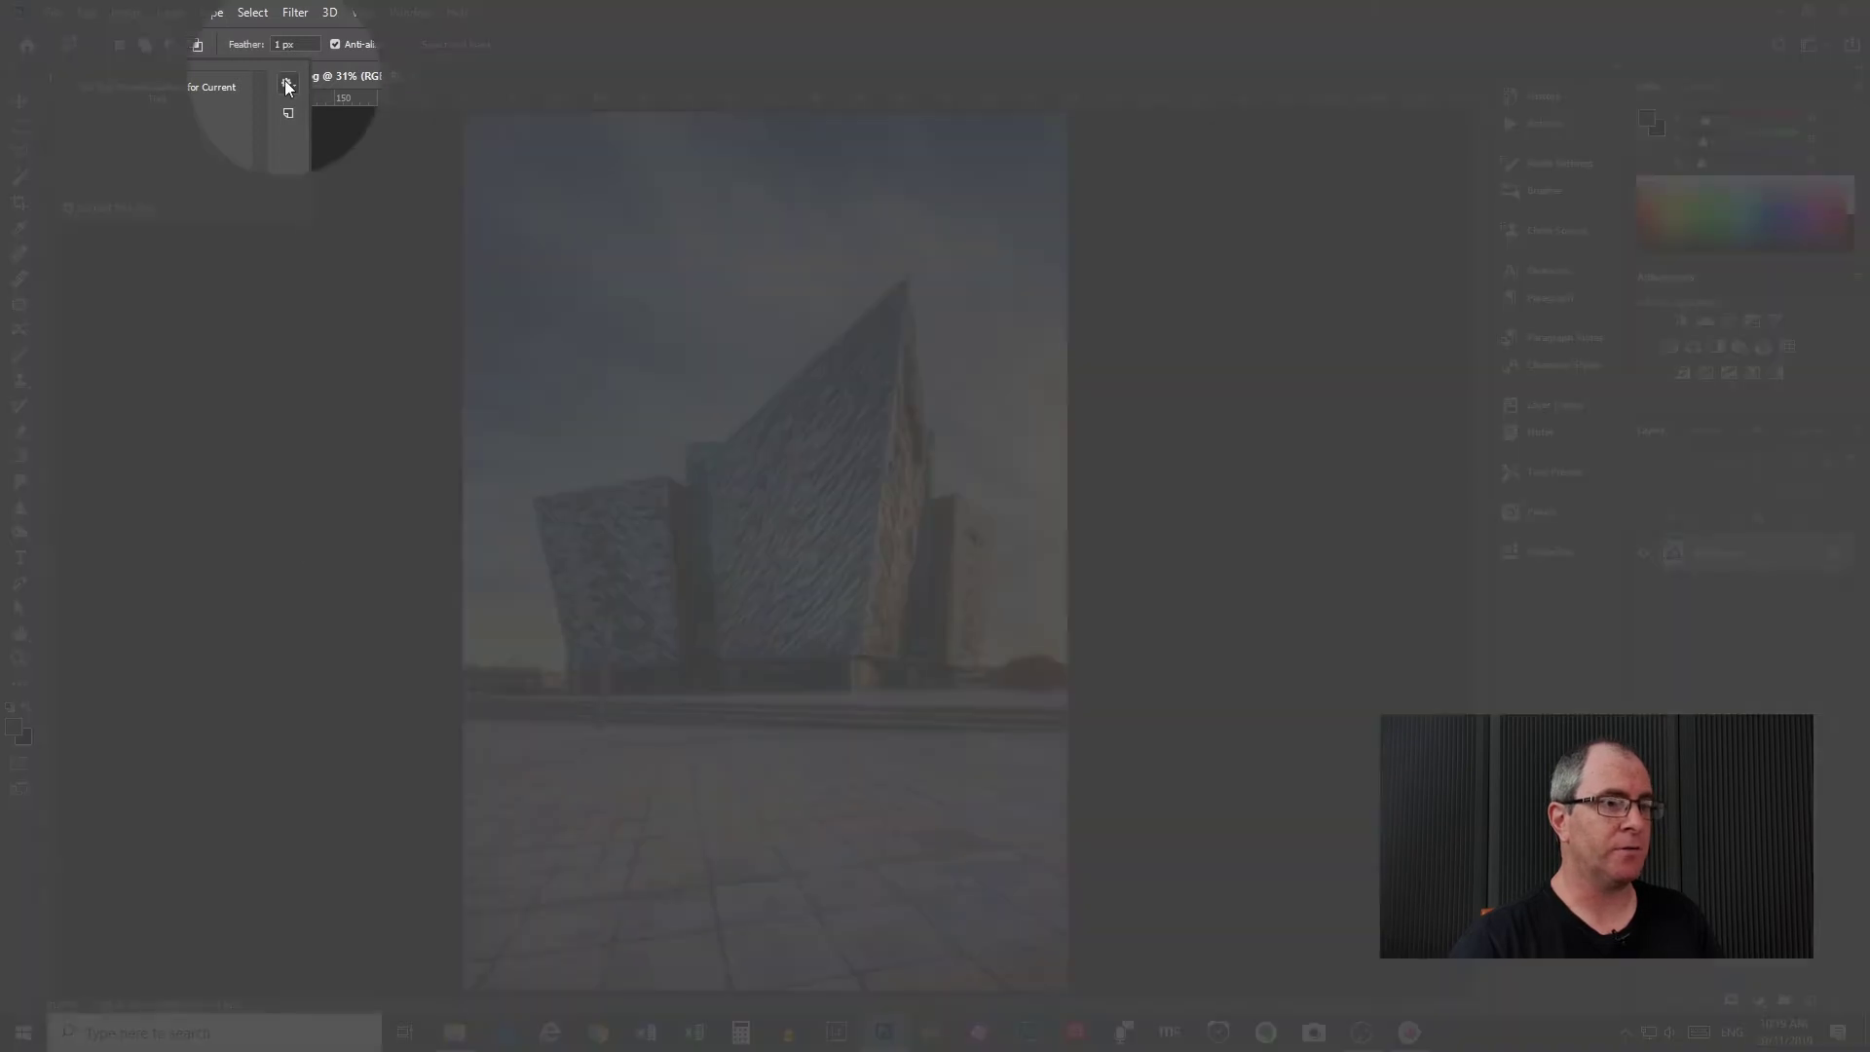
pyautogui.click(286, 84)
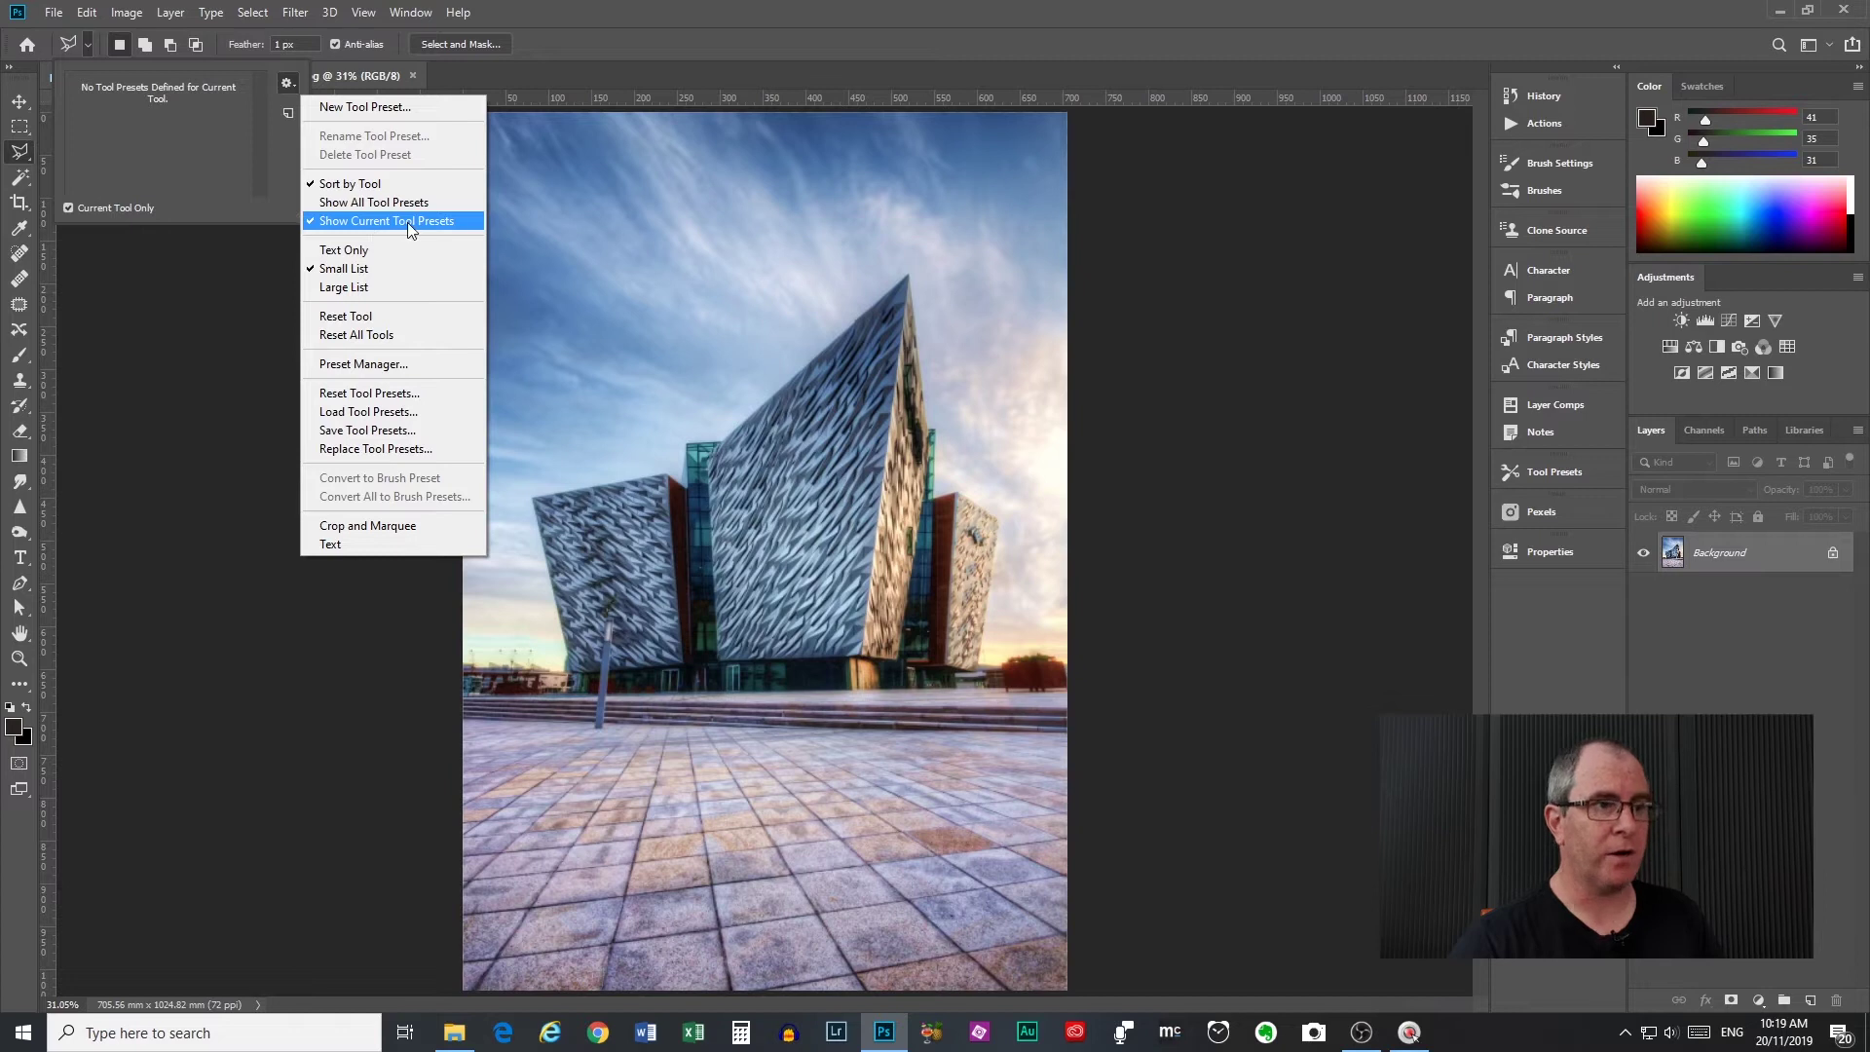
pyautogui.click(394, 543)
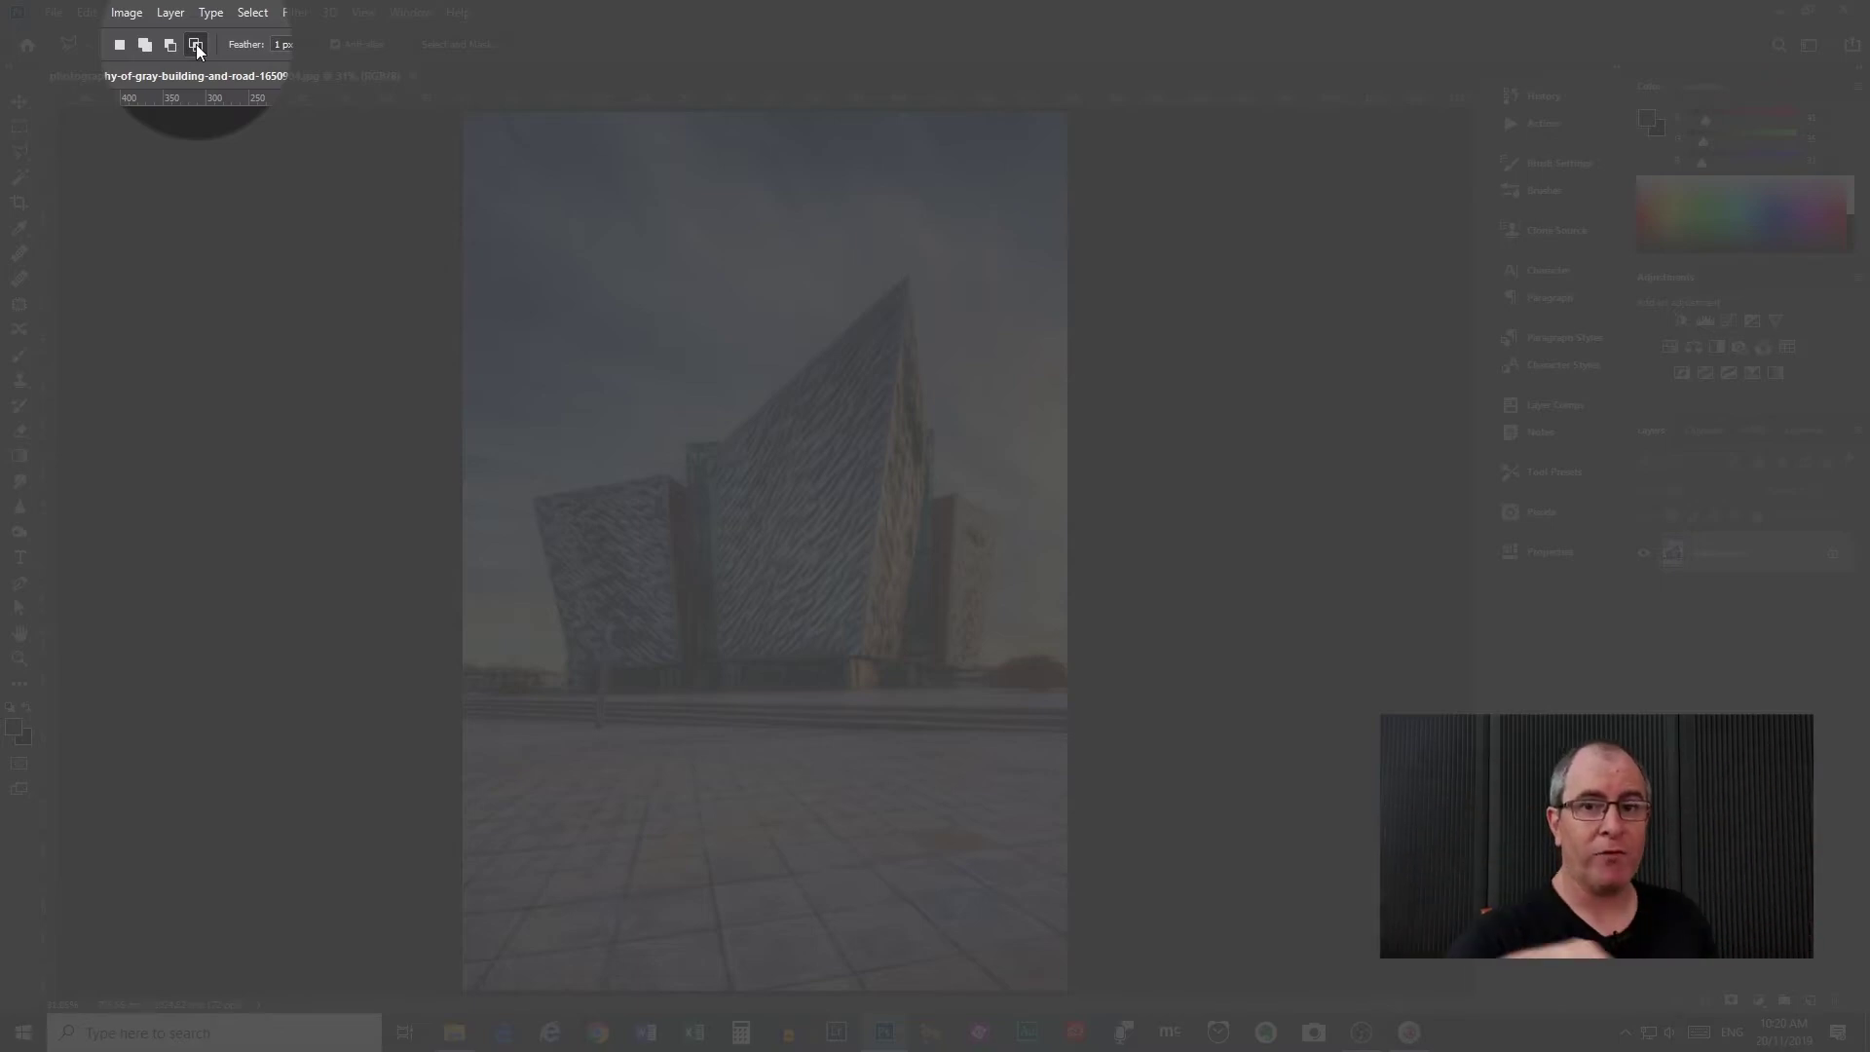
# Set the lasso to New Selection mode with Anti-alias turned off.
pyautogui.click(121, 48)
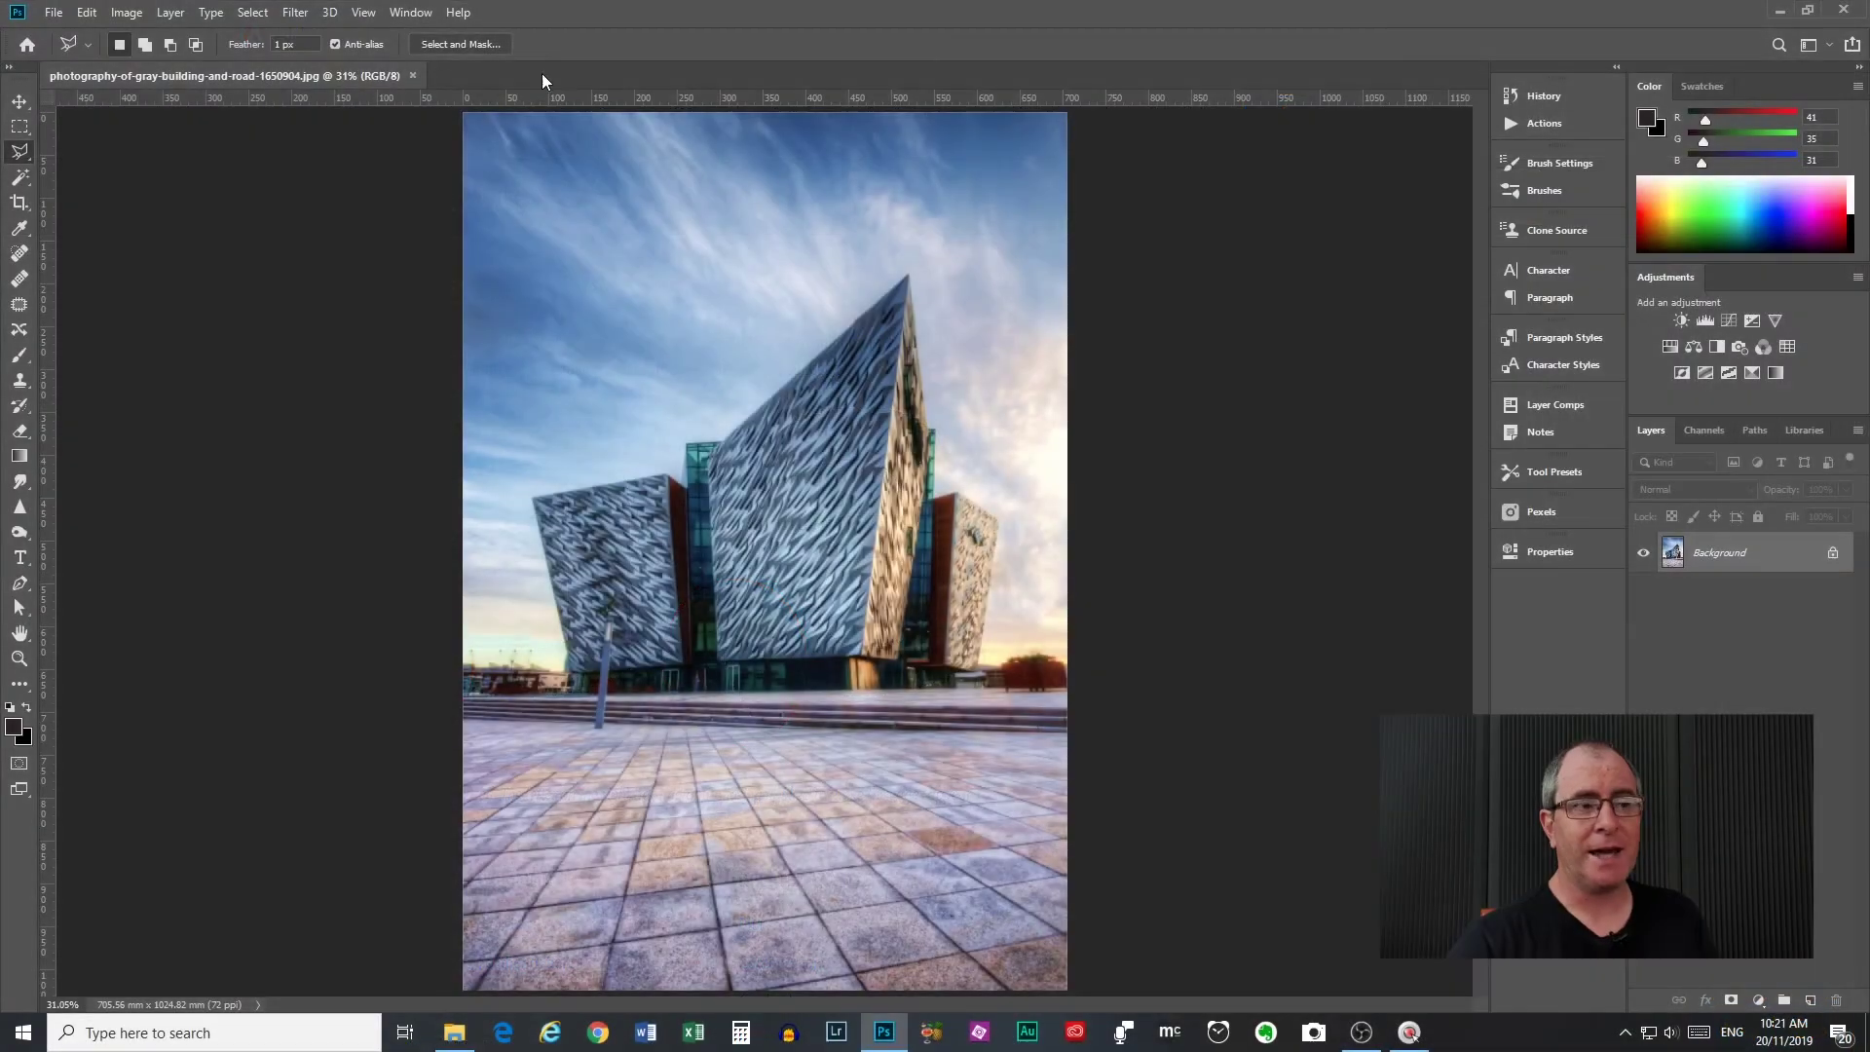
pyautogui.click(336, 44)
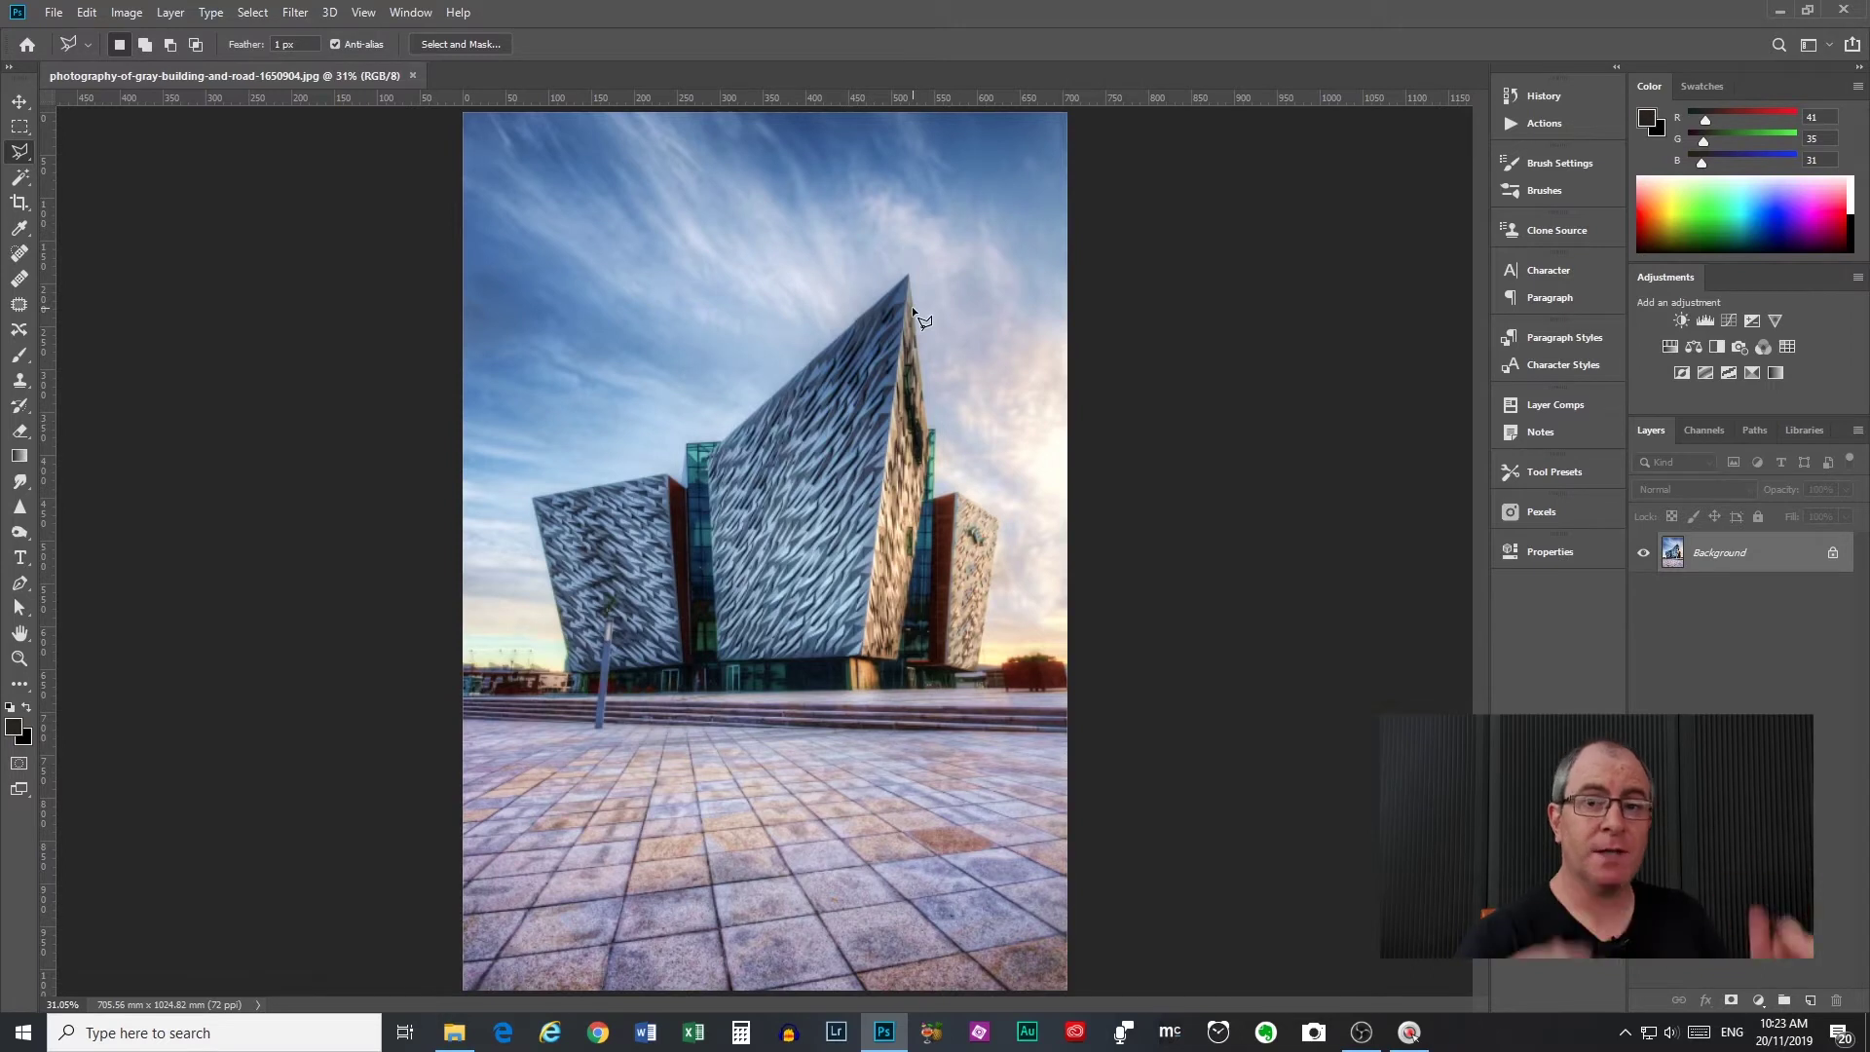
# Zoom in and out, fit the photo on screen, then magnify the building's pointed tip.
pyautogui.scroll(2, 912, 305)
pyautogui.scroll(3, 912, 285)
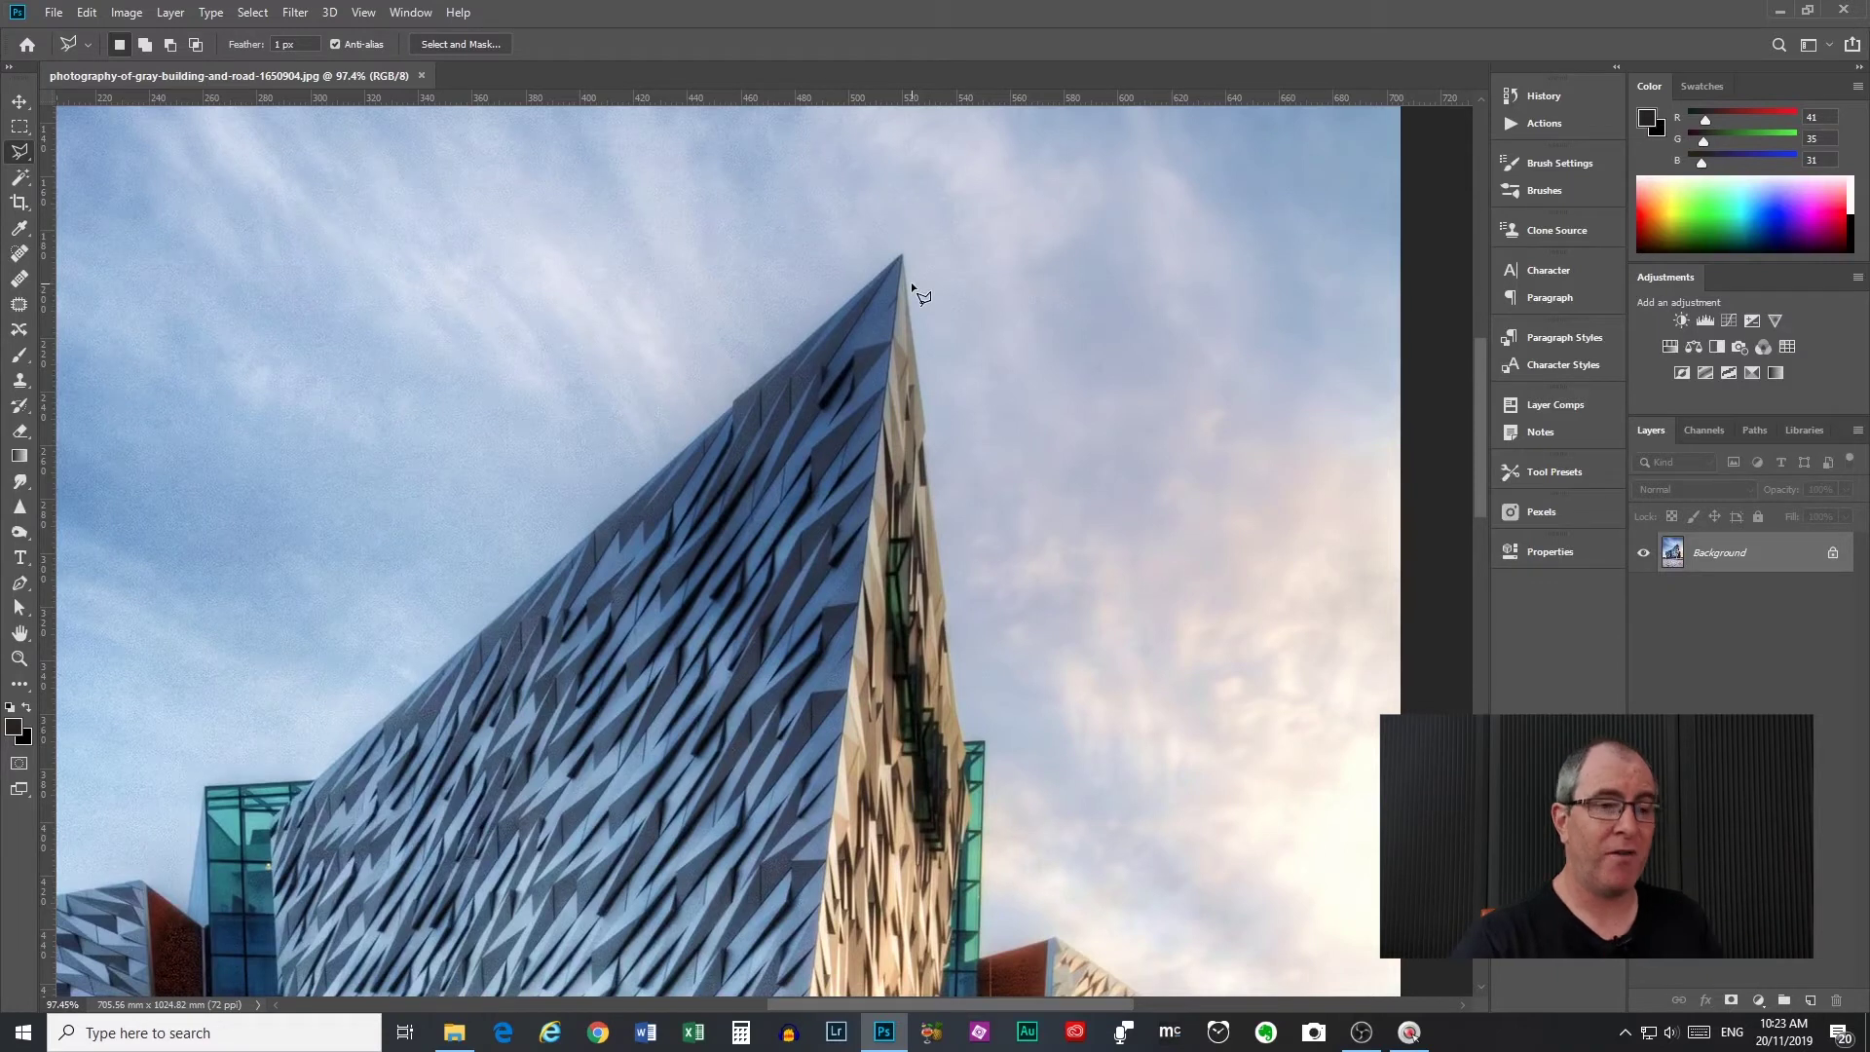
pyautogui.scroll(-5, 887, 232)
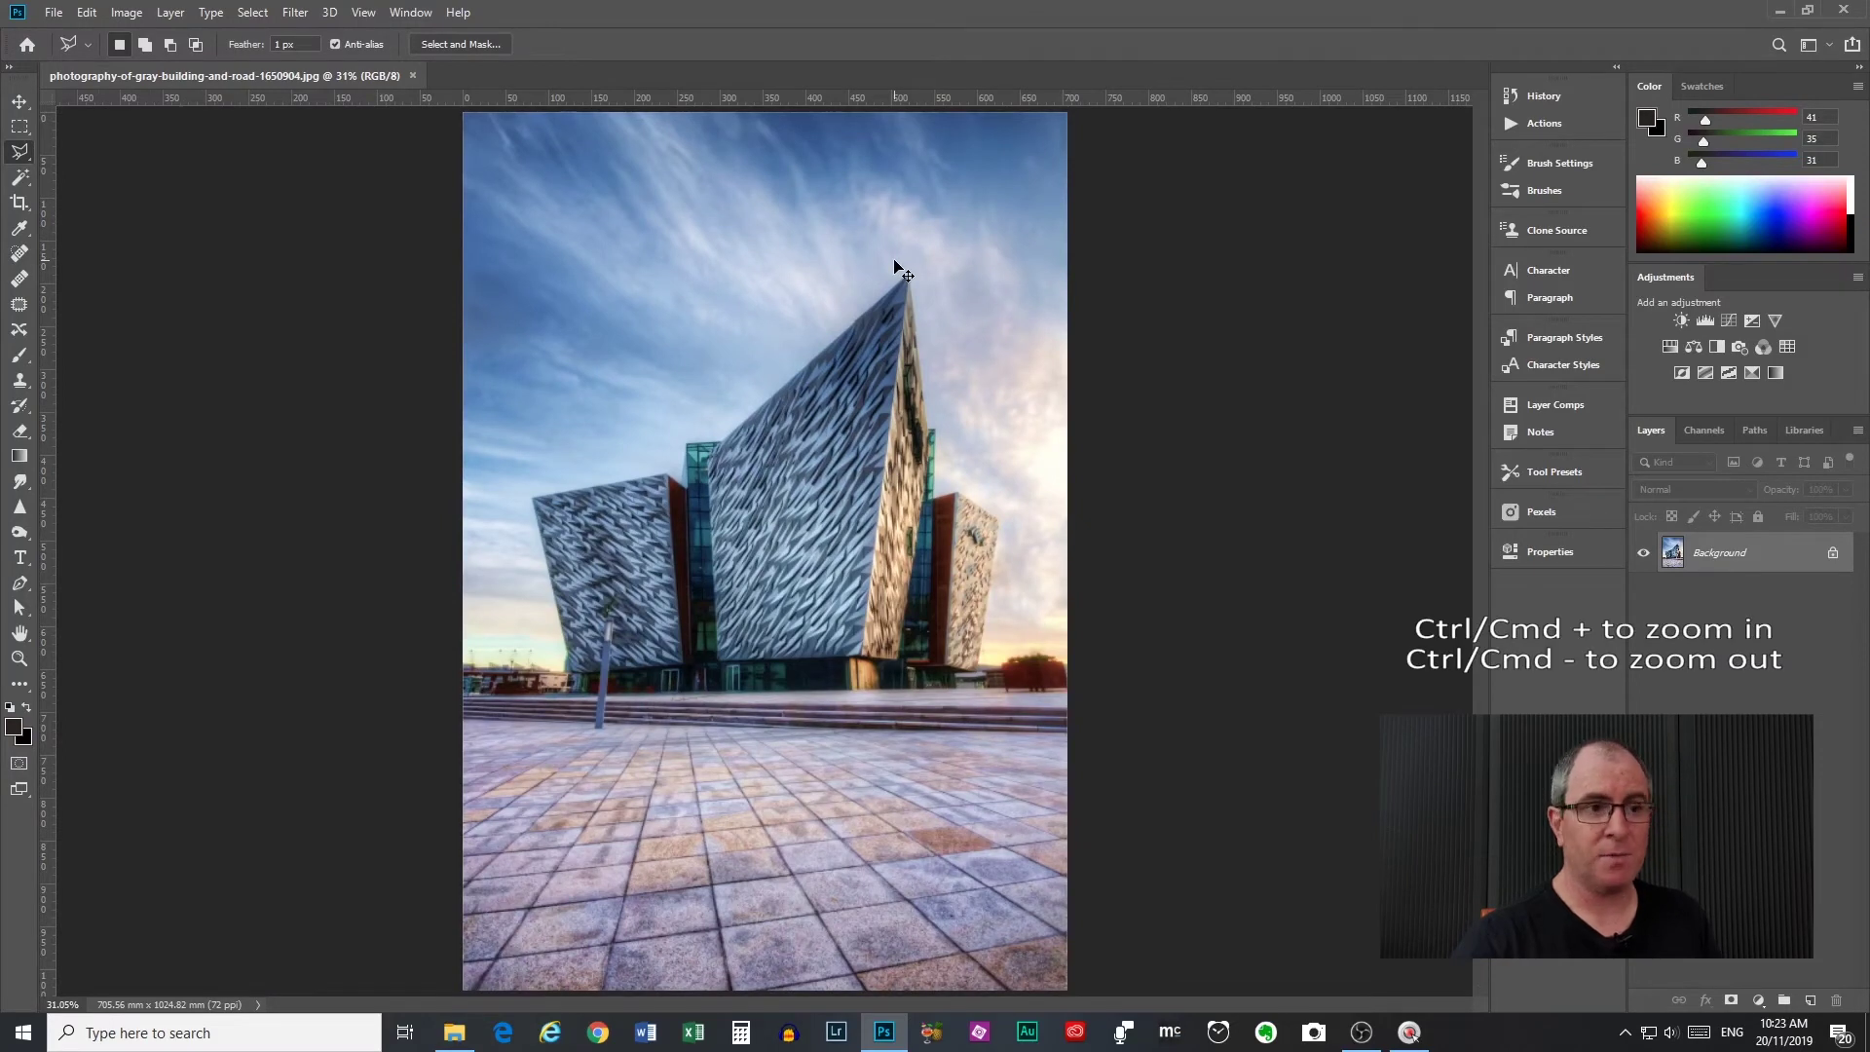
pyautogui.hotkey('ctrl', '+')
pyautogui.hotkey('ctrl', '+')
pyautogui.hotkey('ctrl', '+')
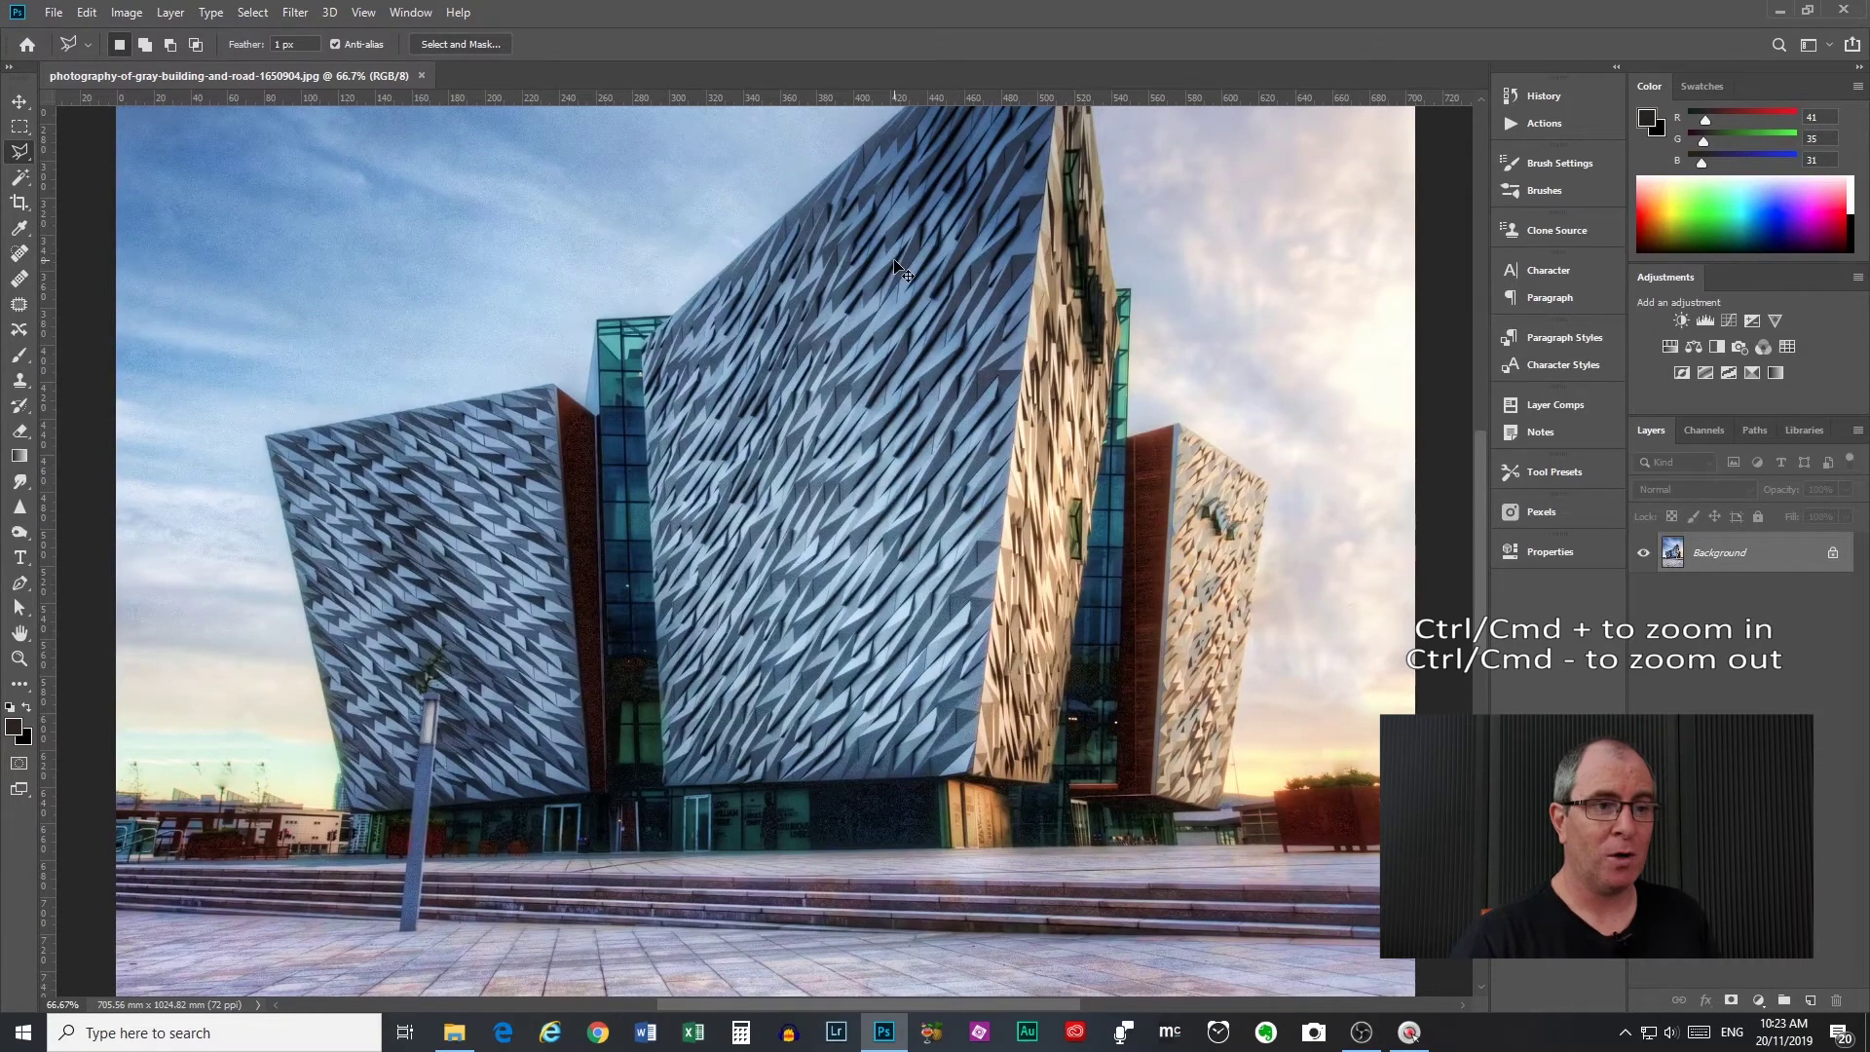
pyautogui.hotkey('ctrl', '-')
pyautogui.hotkey('ctrl', '-')
pyautogui.hotkey('ctrl', '-')
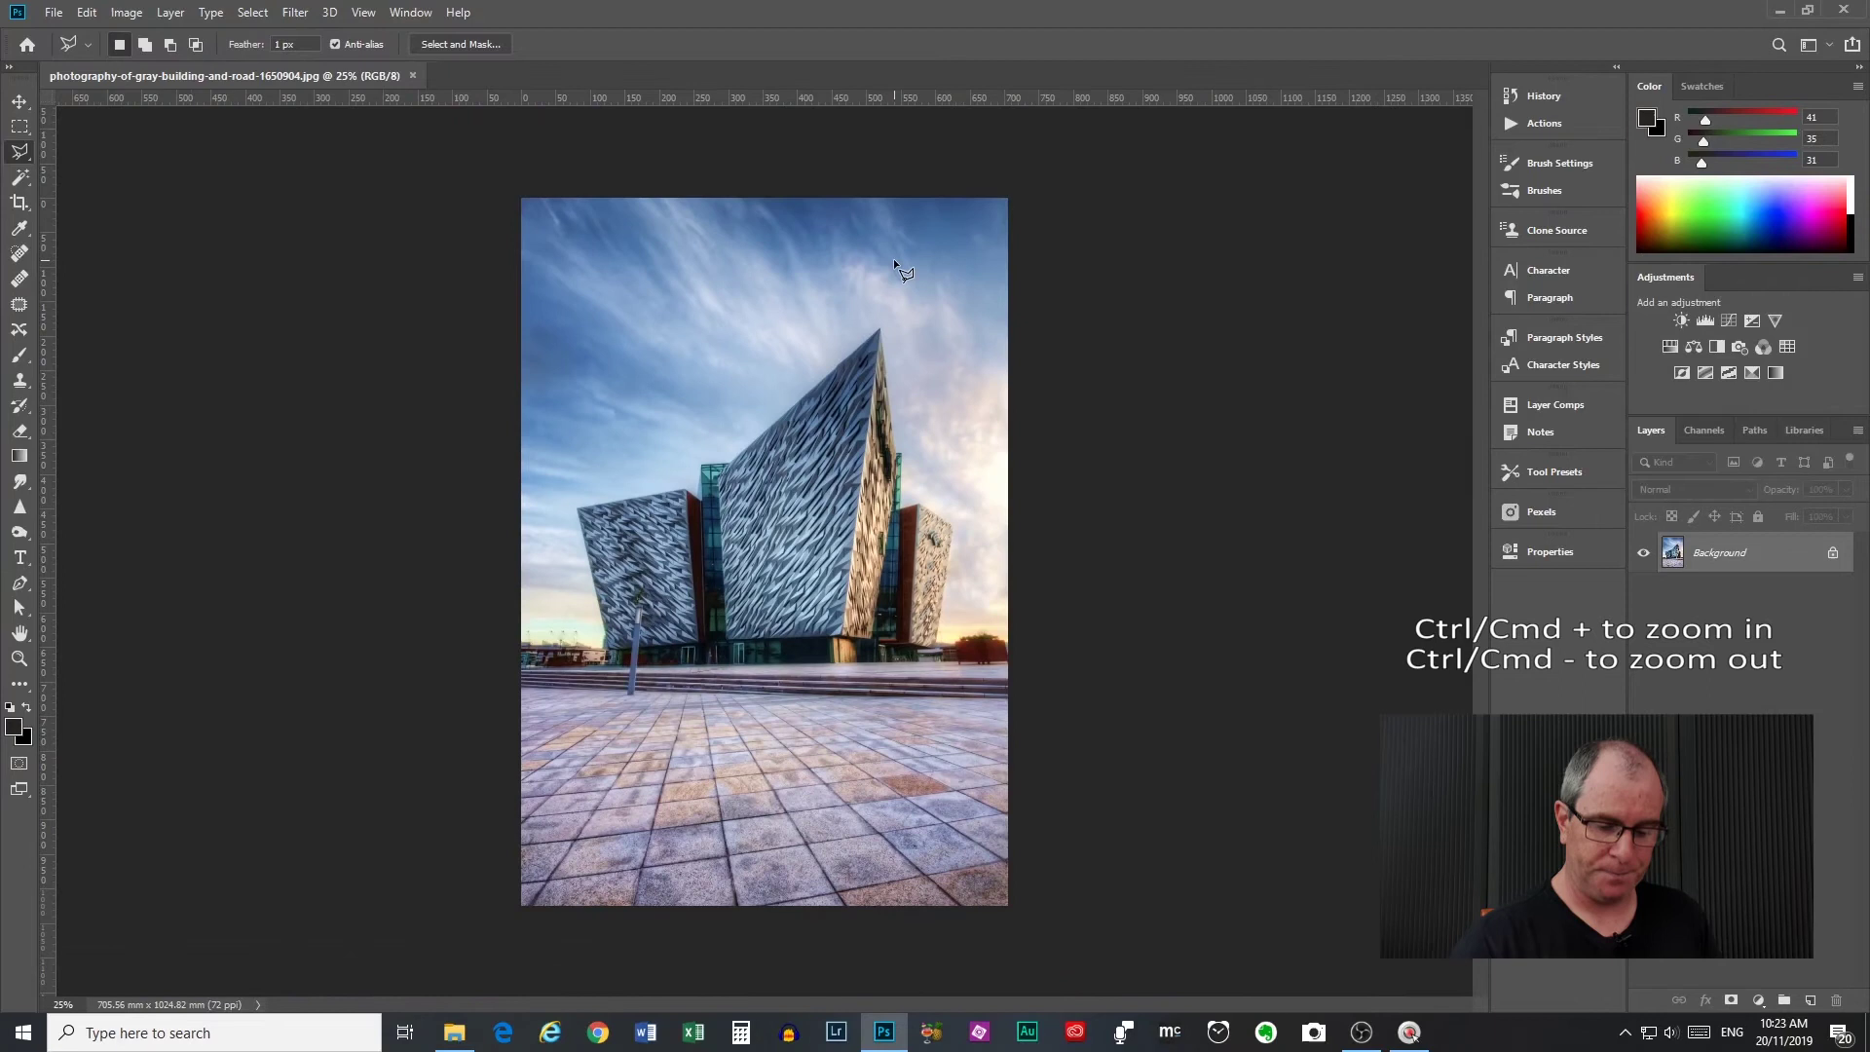
pyautogui.hotkey('ctrl', '0')
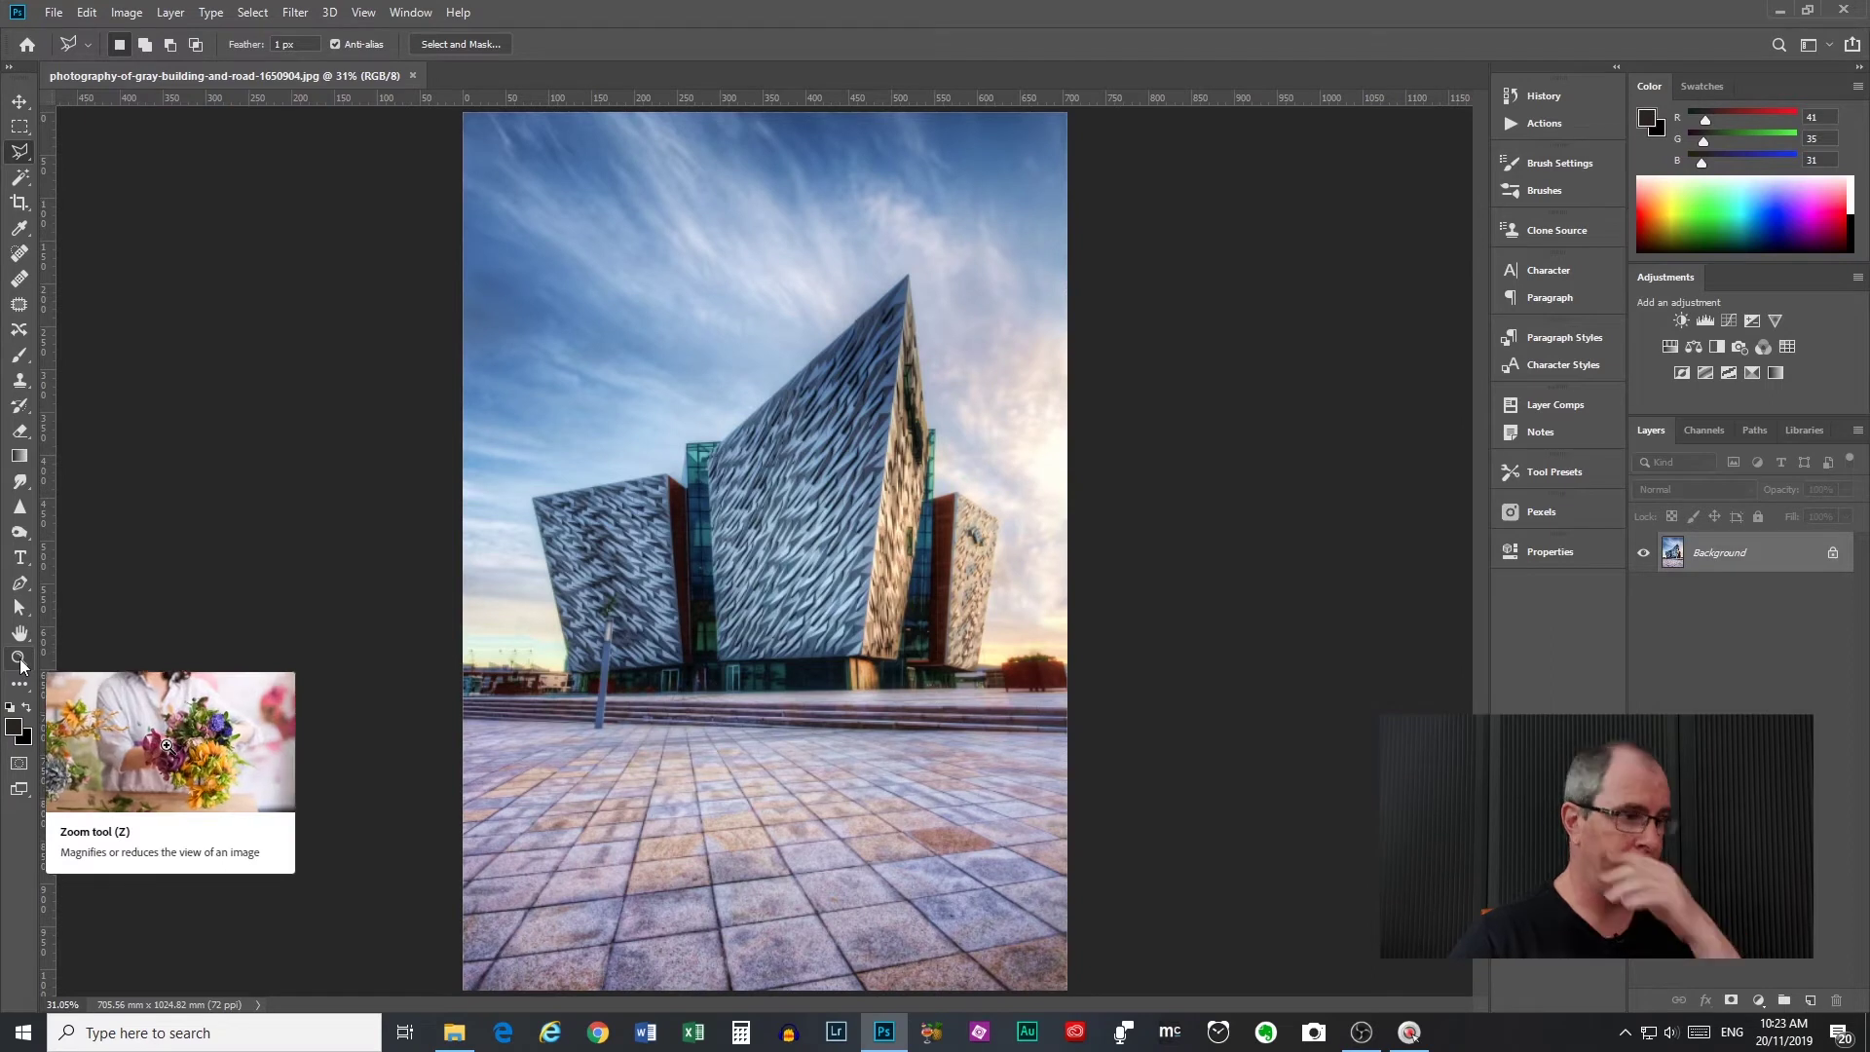
pyautogui.scroll(3, 906, 337)
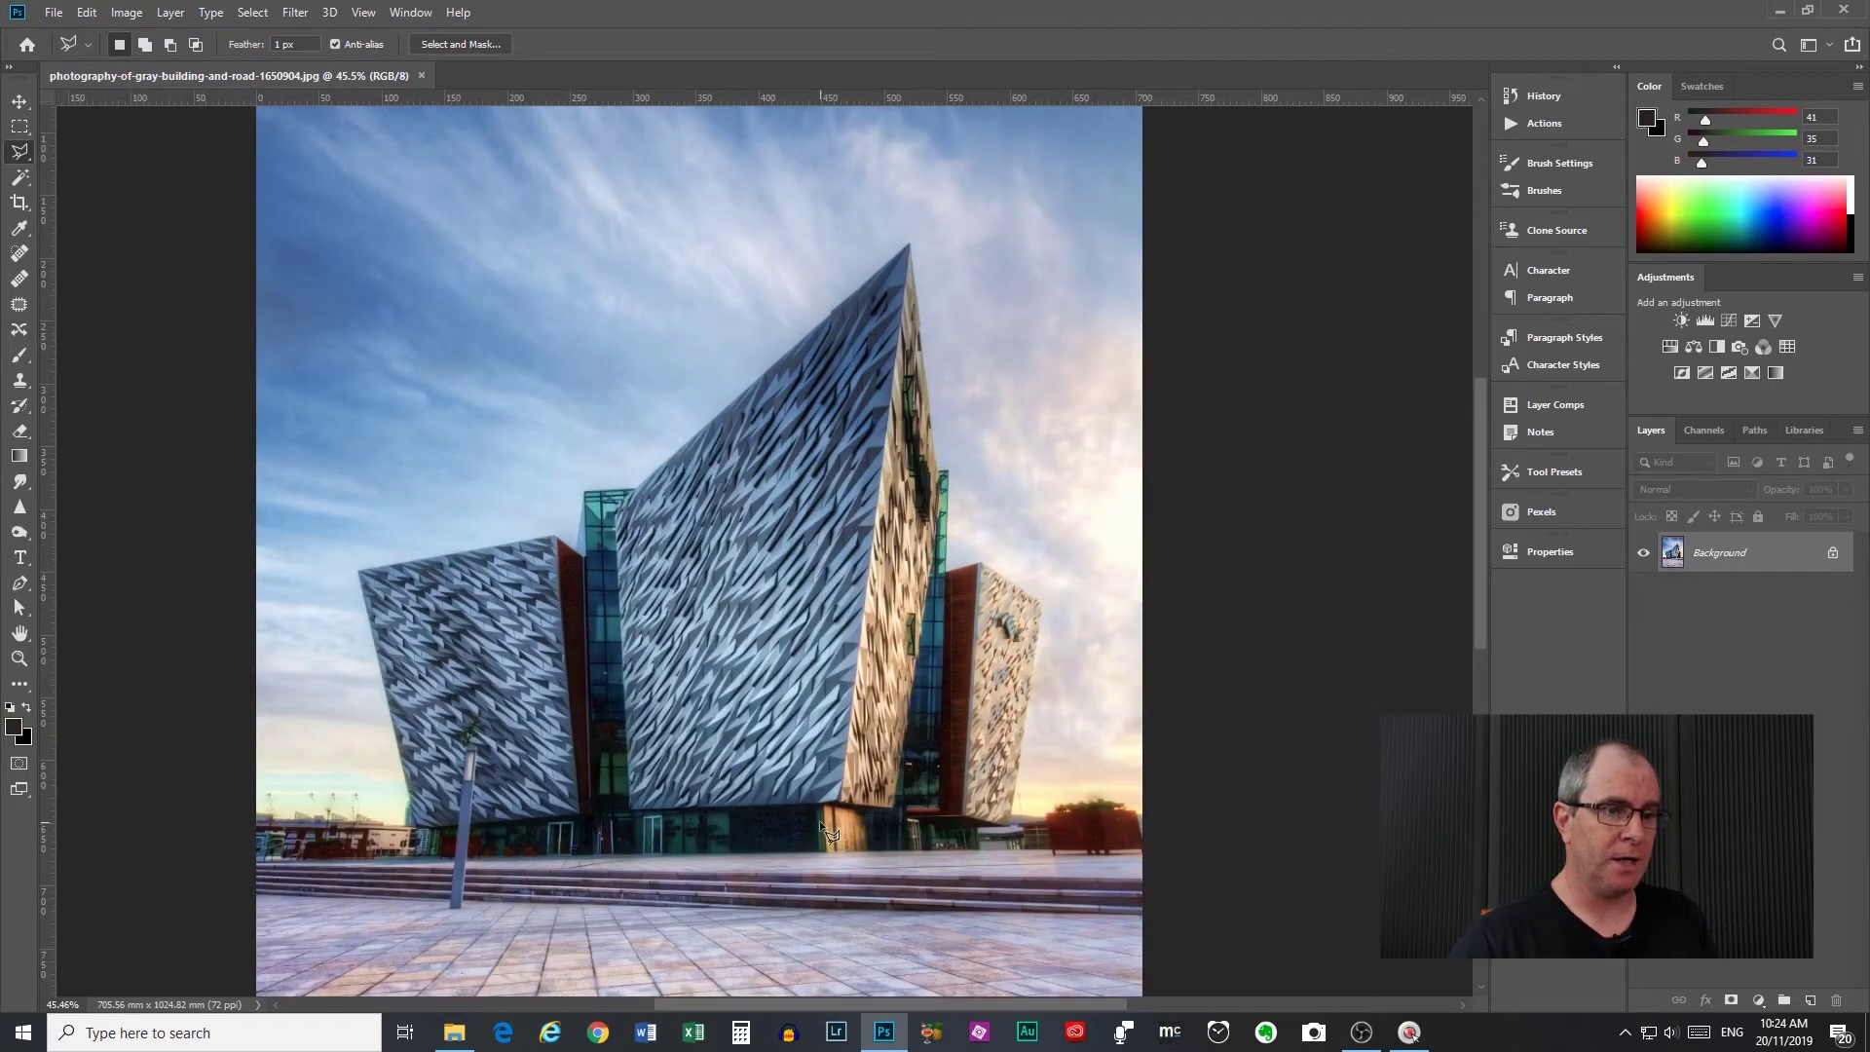
pyautogui.scroll(2, 914, 251)
pyautogui.scroll(8, 913, 248)
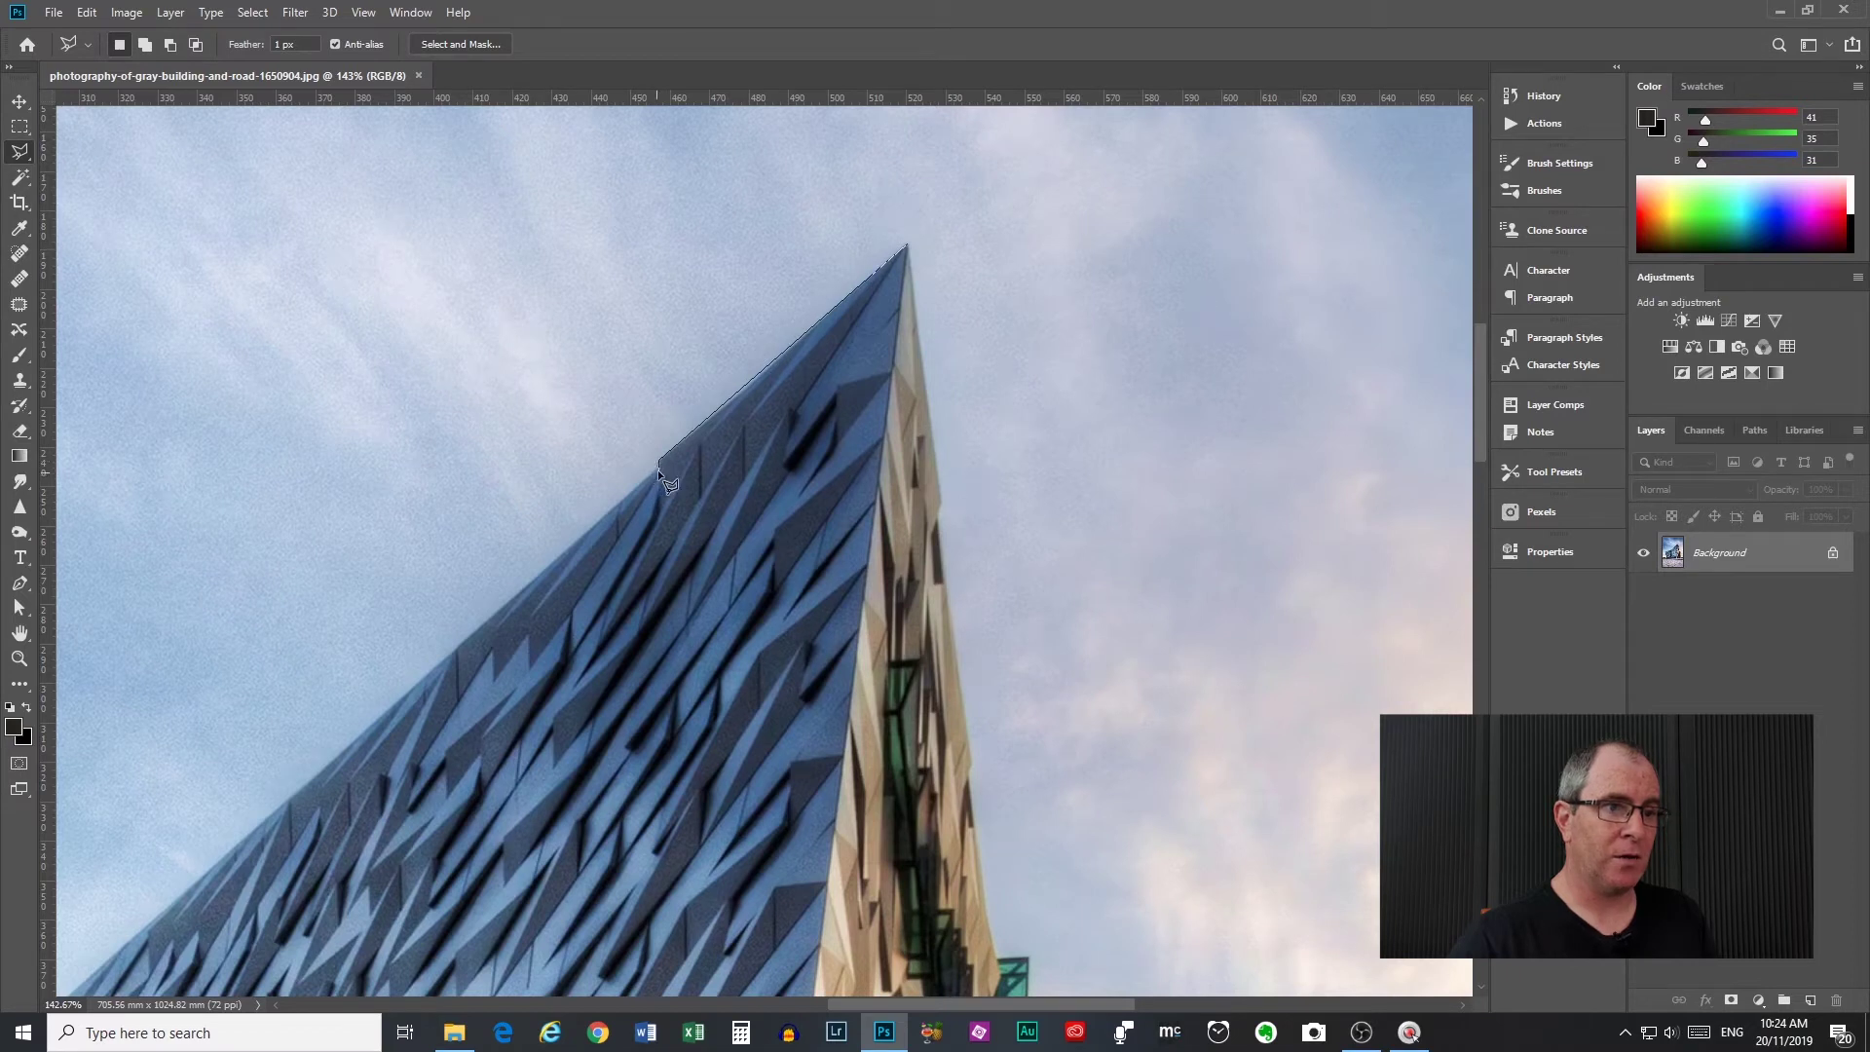
# Trace the tall facade's corners with straight edges, close at the tip, and fit the photo on screen.
pyautogui.click(658, 466)
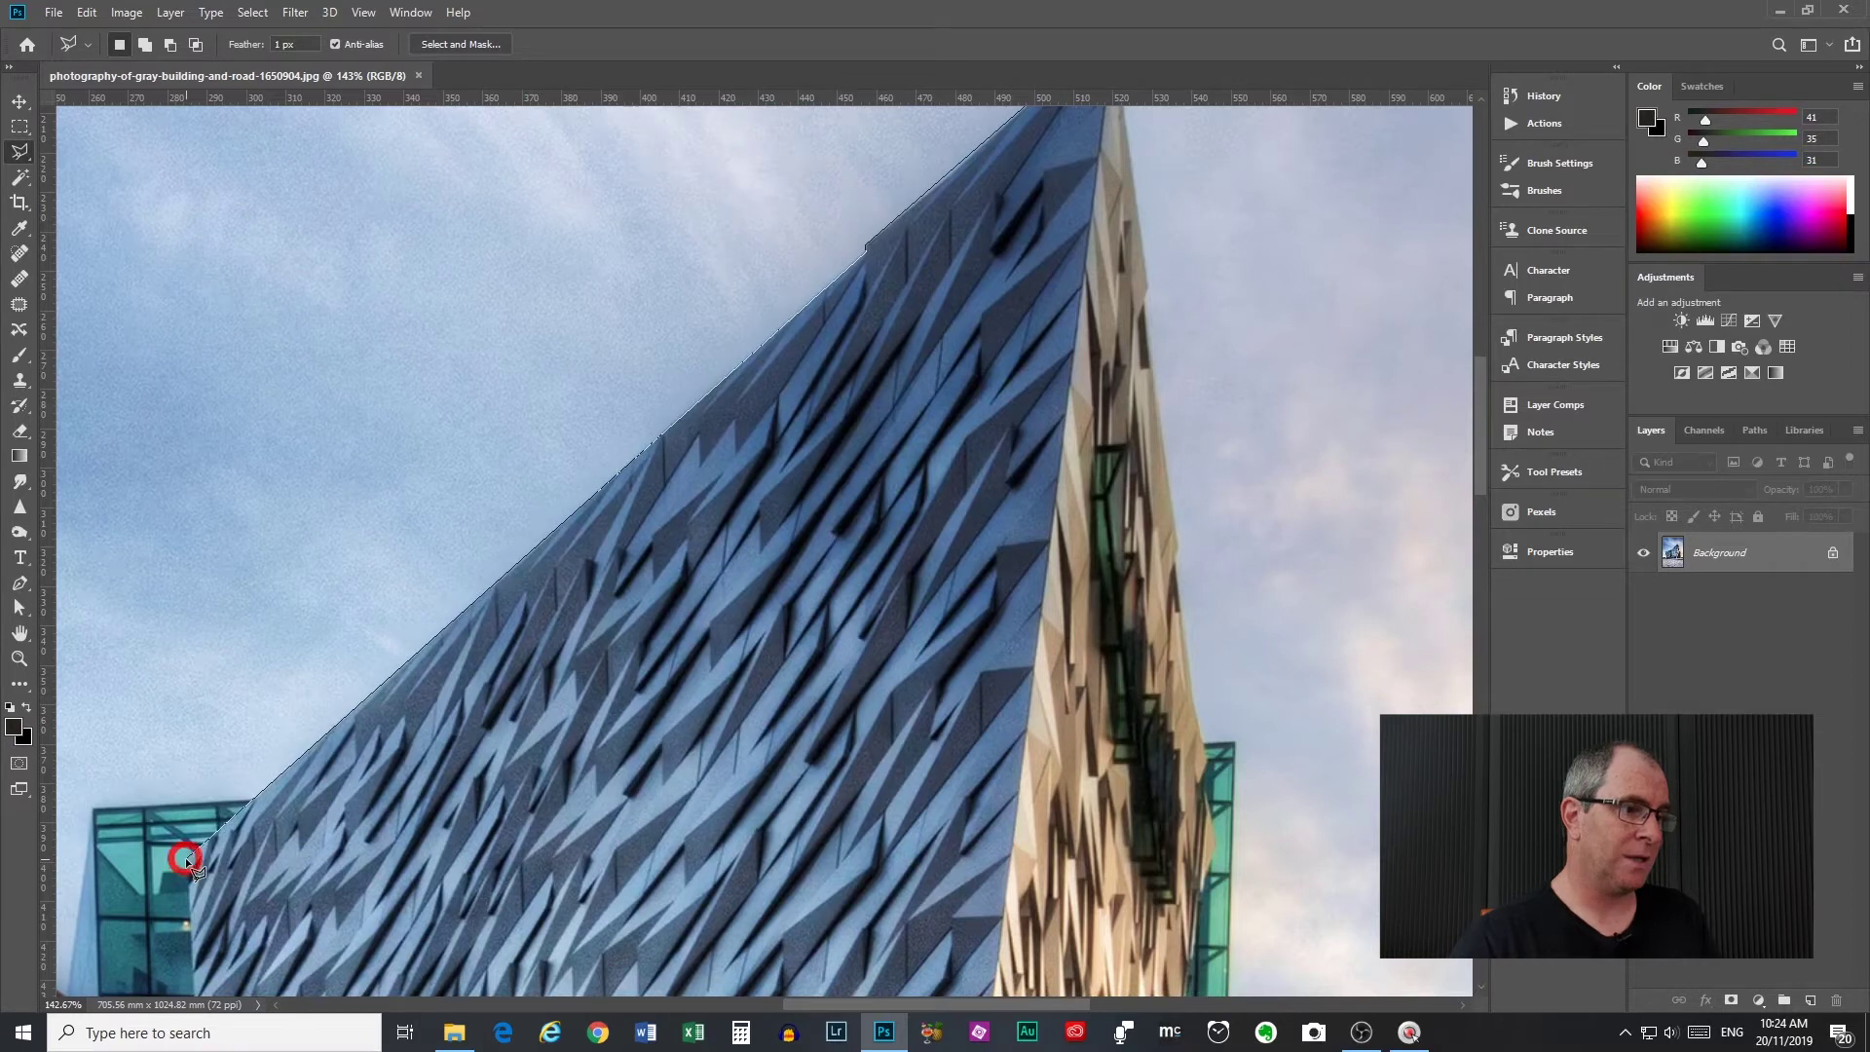
pyautogui.click(185, 857)
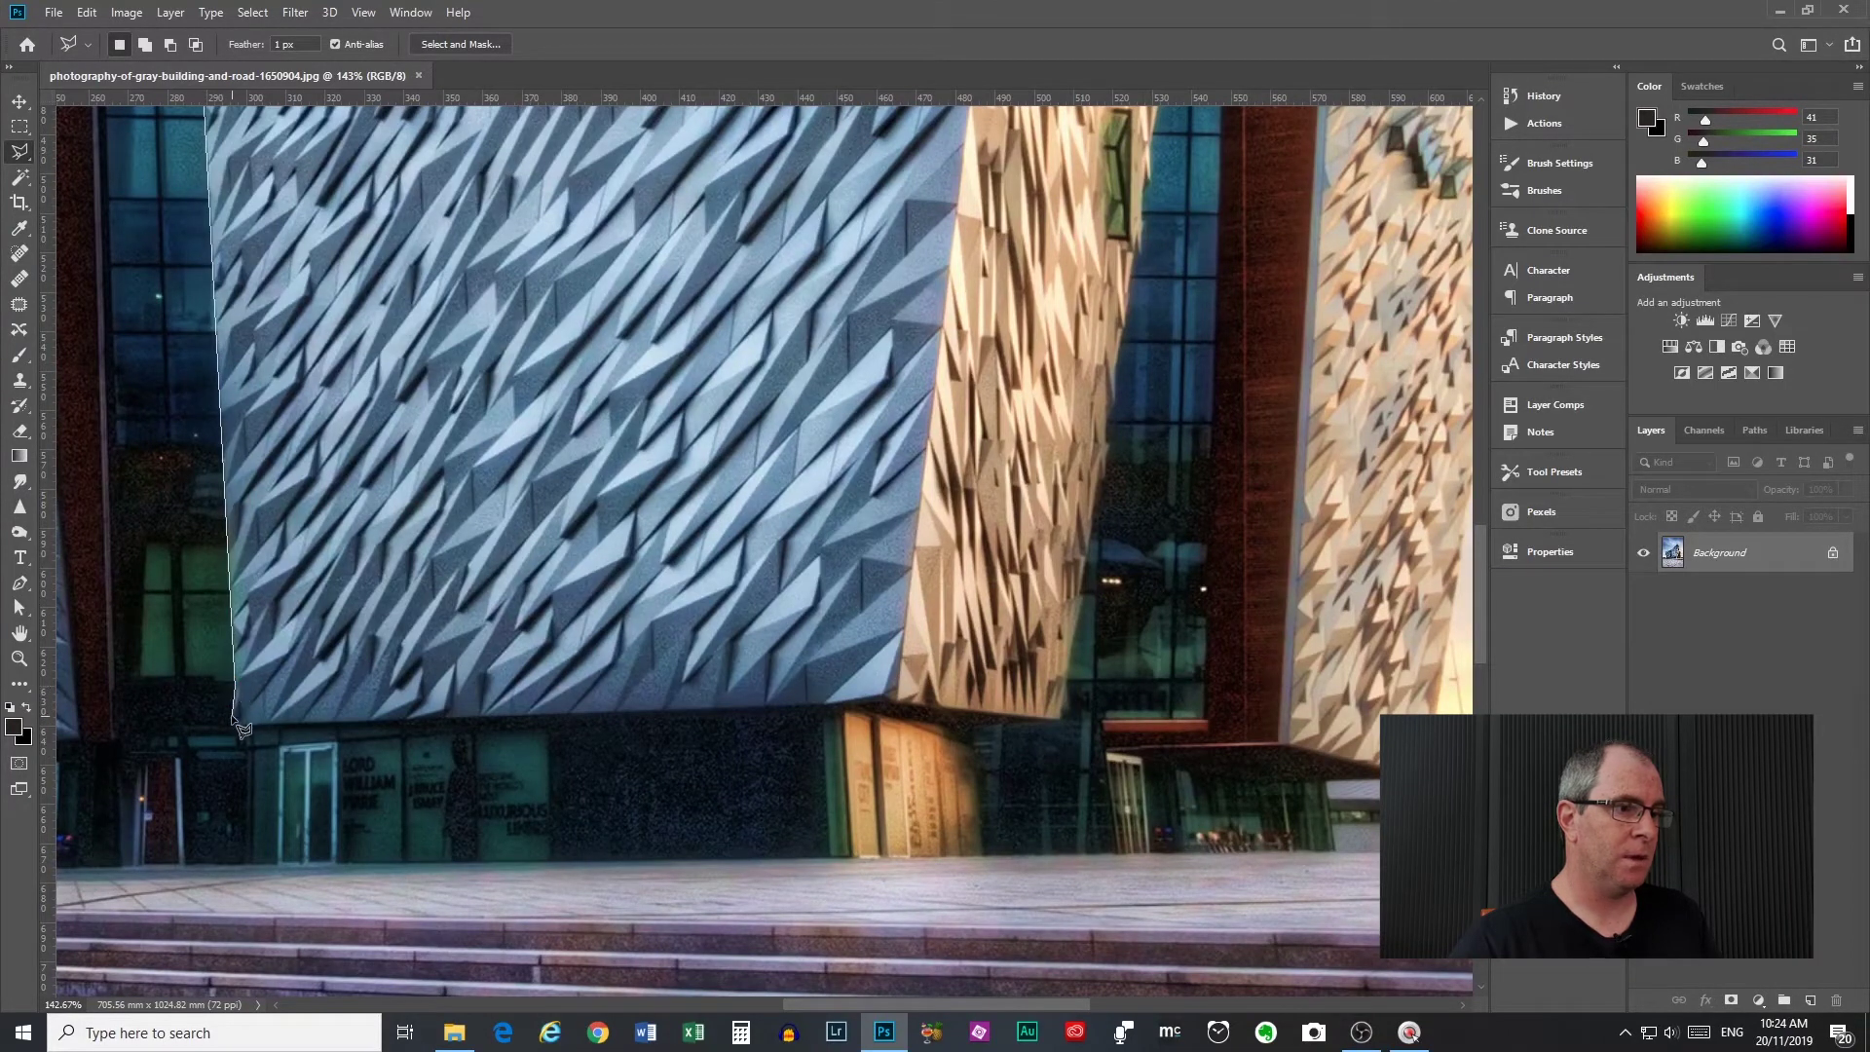
pyautogui.click(234, 719)
pyautogui.click(234, 720)
pyautogui.click(896, 702)
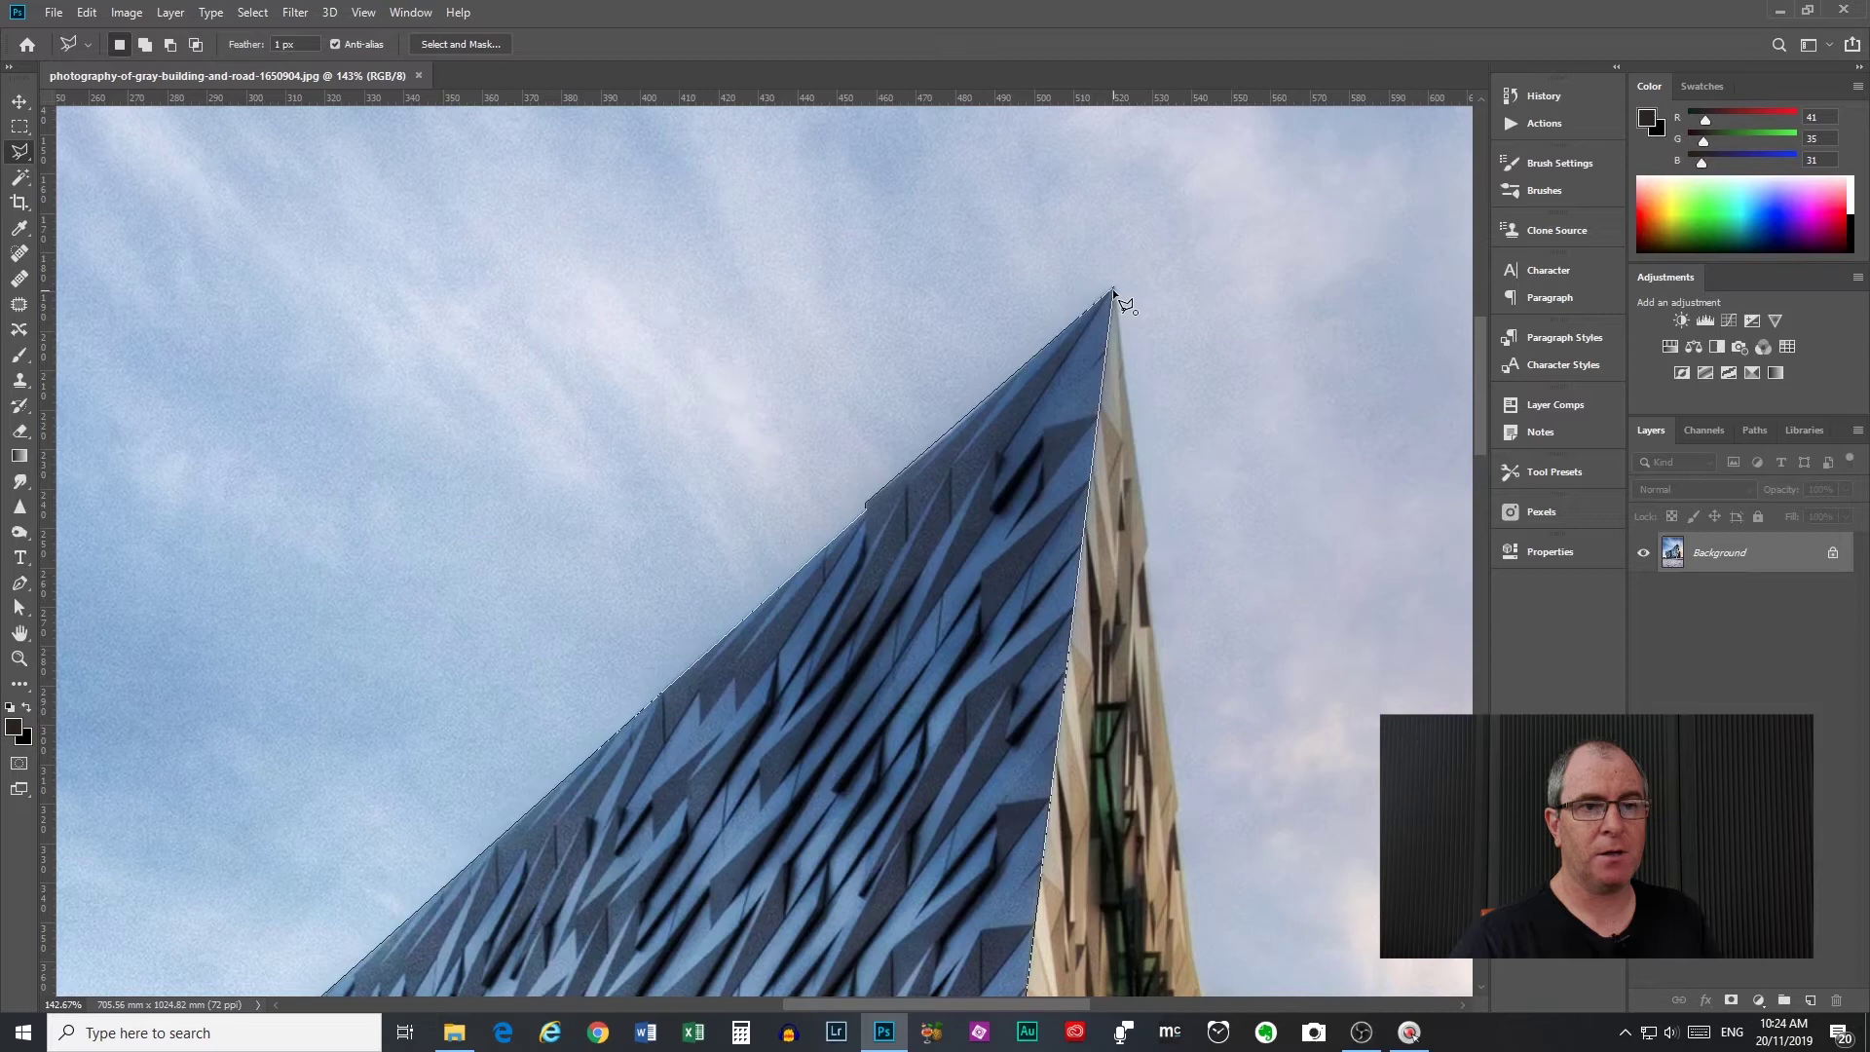
pyautogui.click(1113, 288)
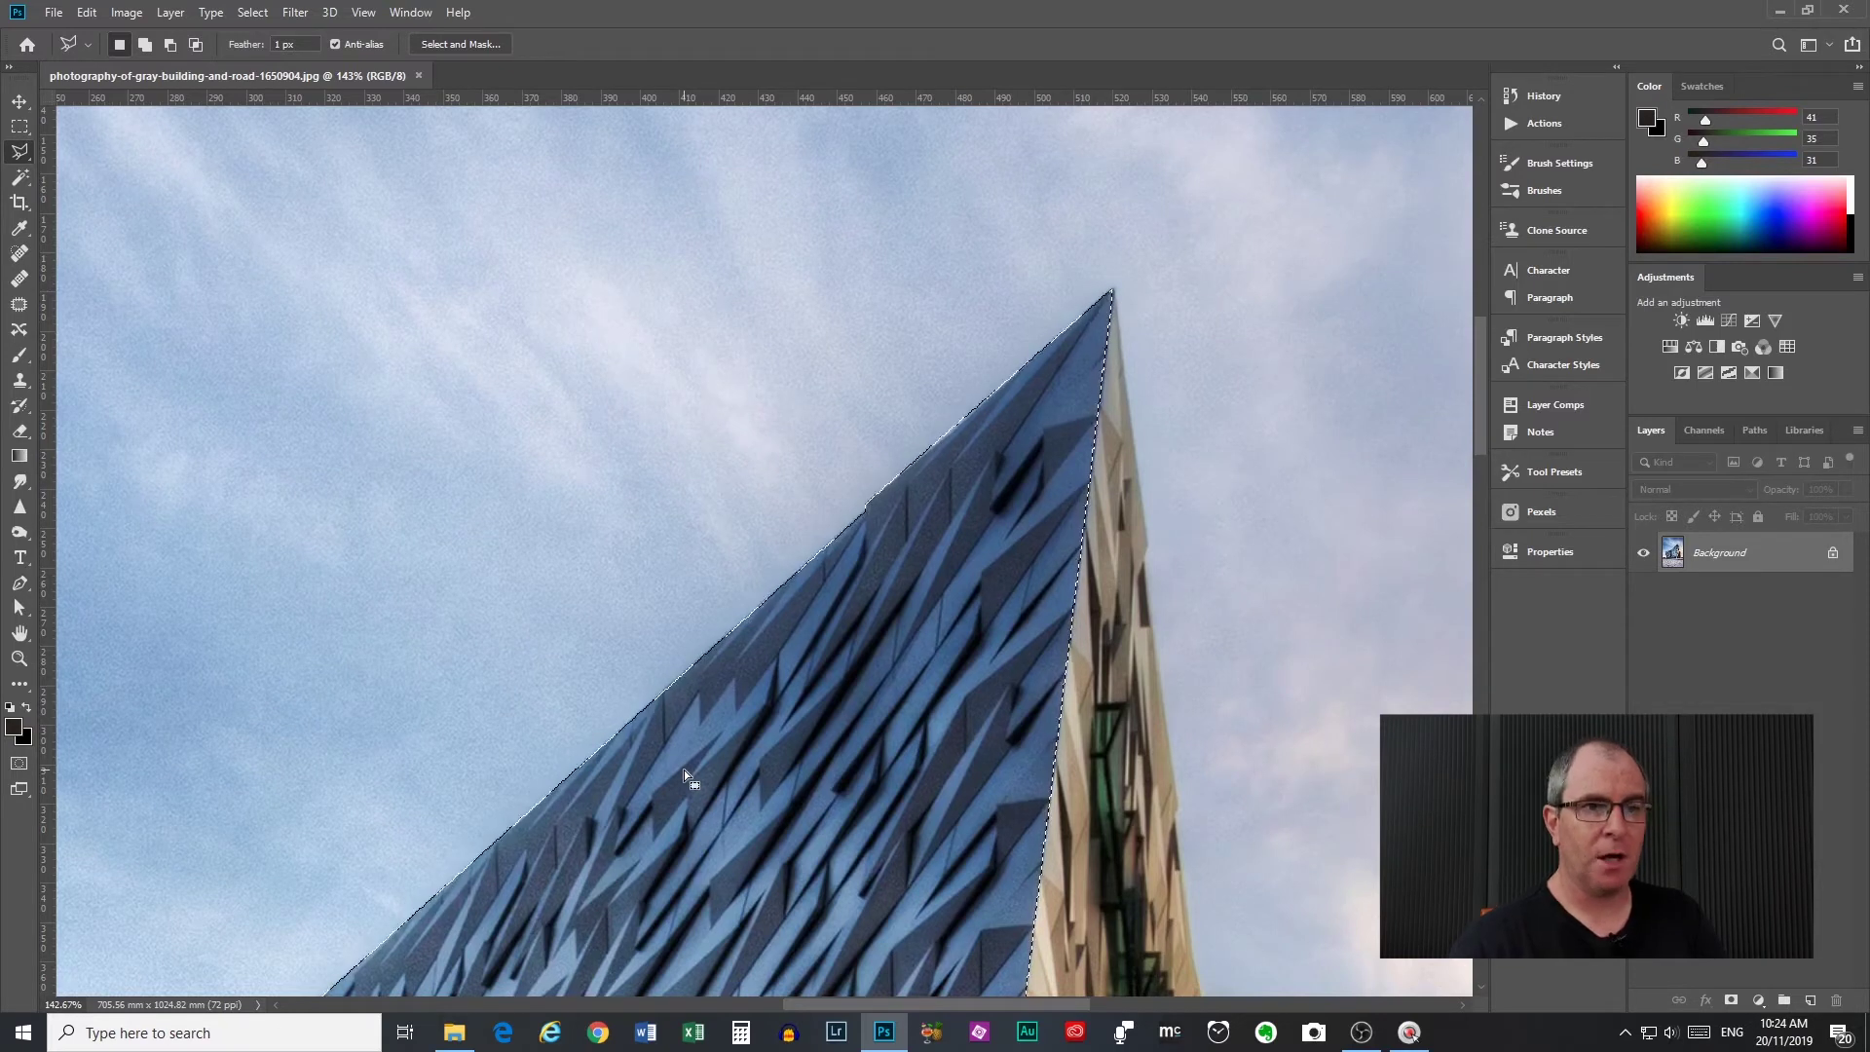
pyautogui.hotkey('ctrl', '0')
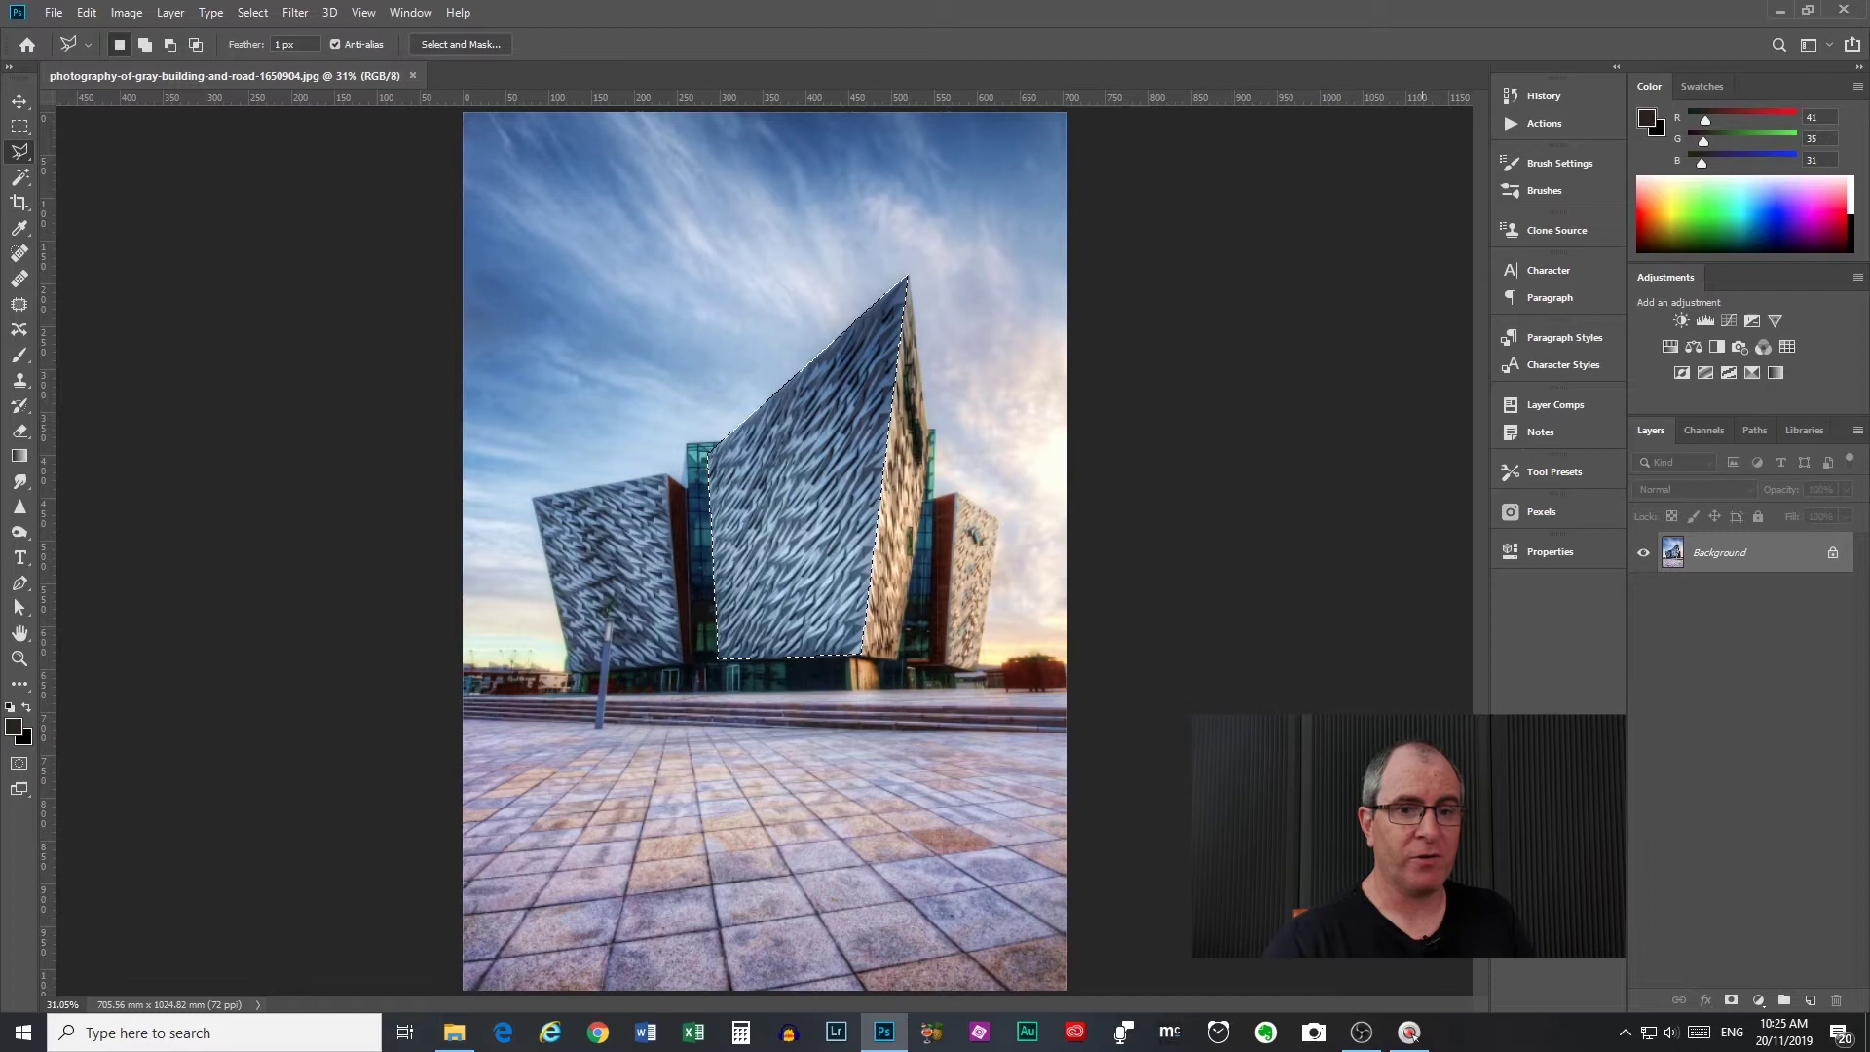
# Duplicate the Background layer and add a pure red (ff0000) Solid Color fill over the facade.
pyautogui.moveTo(1721, 552); pyautogui.dragTo(1812, 1001)
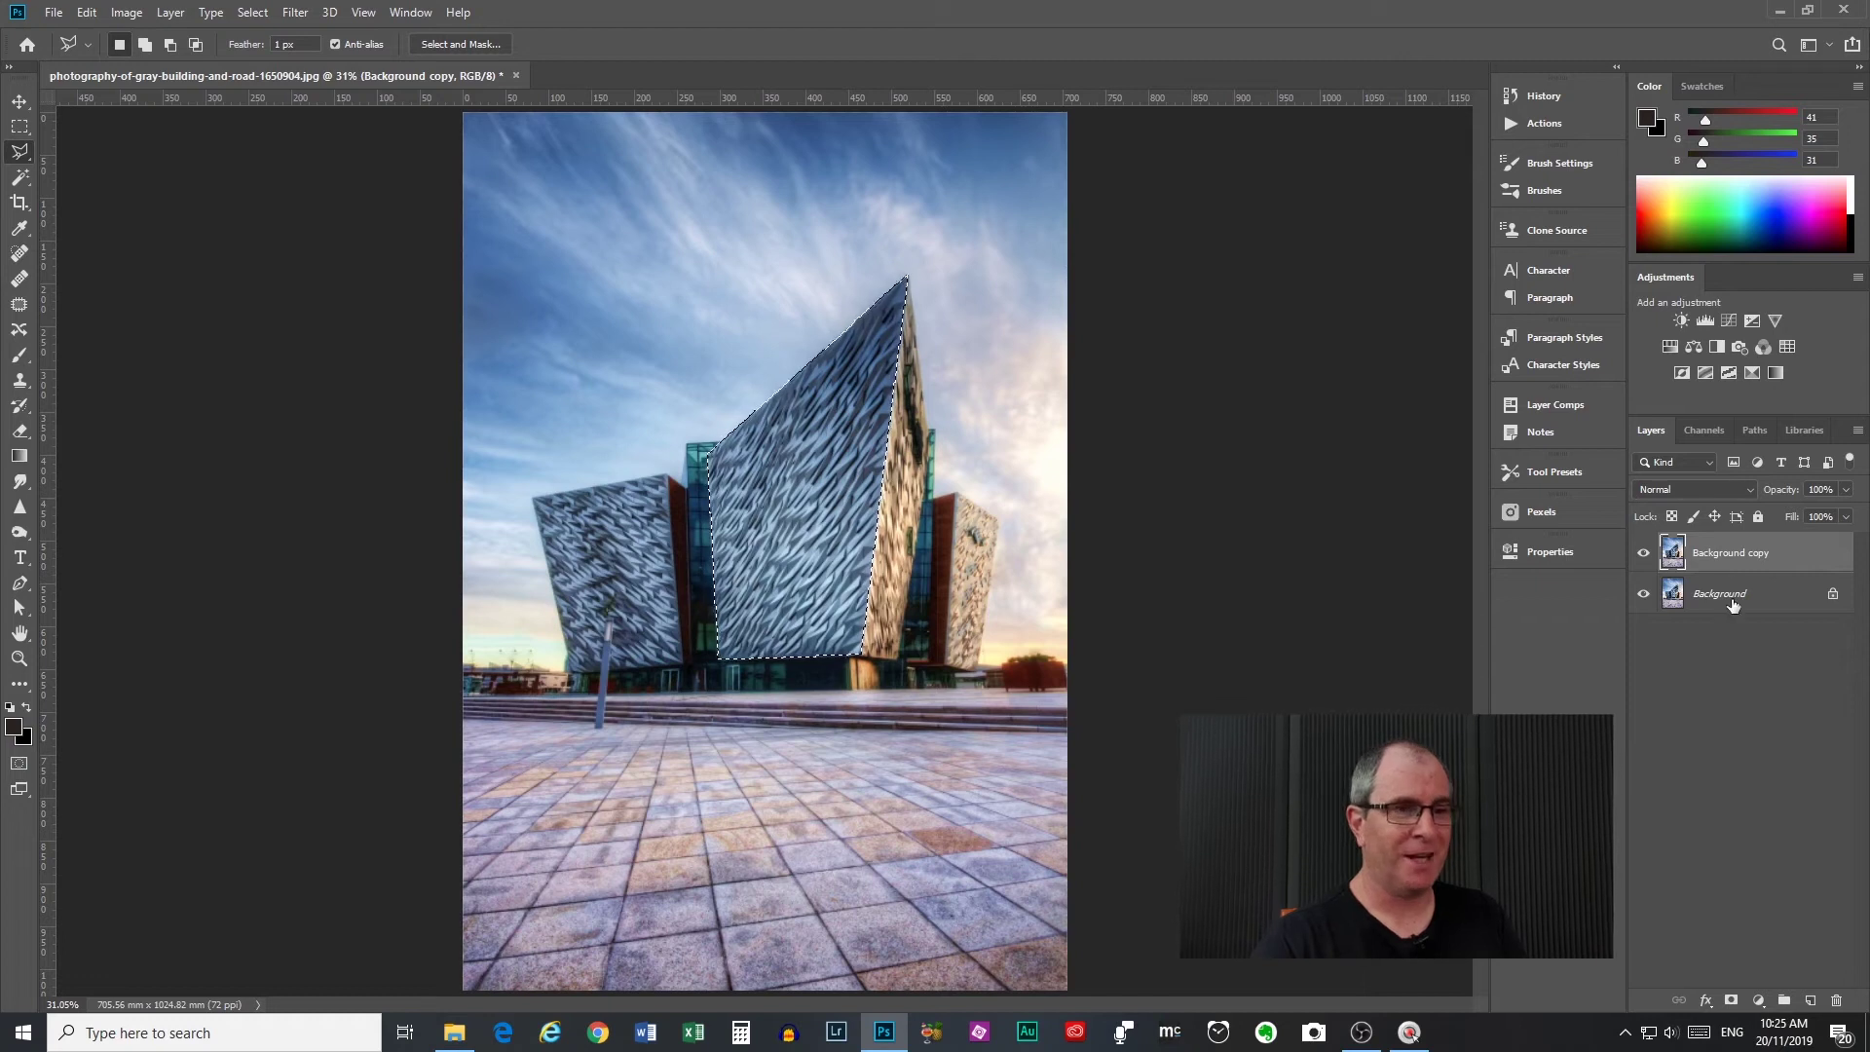
pyautogui.click(1758, 1000)
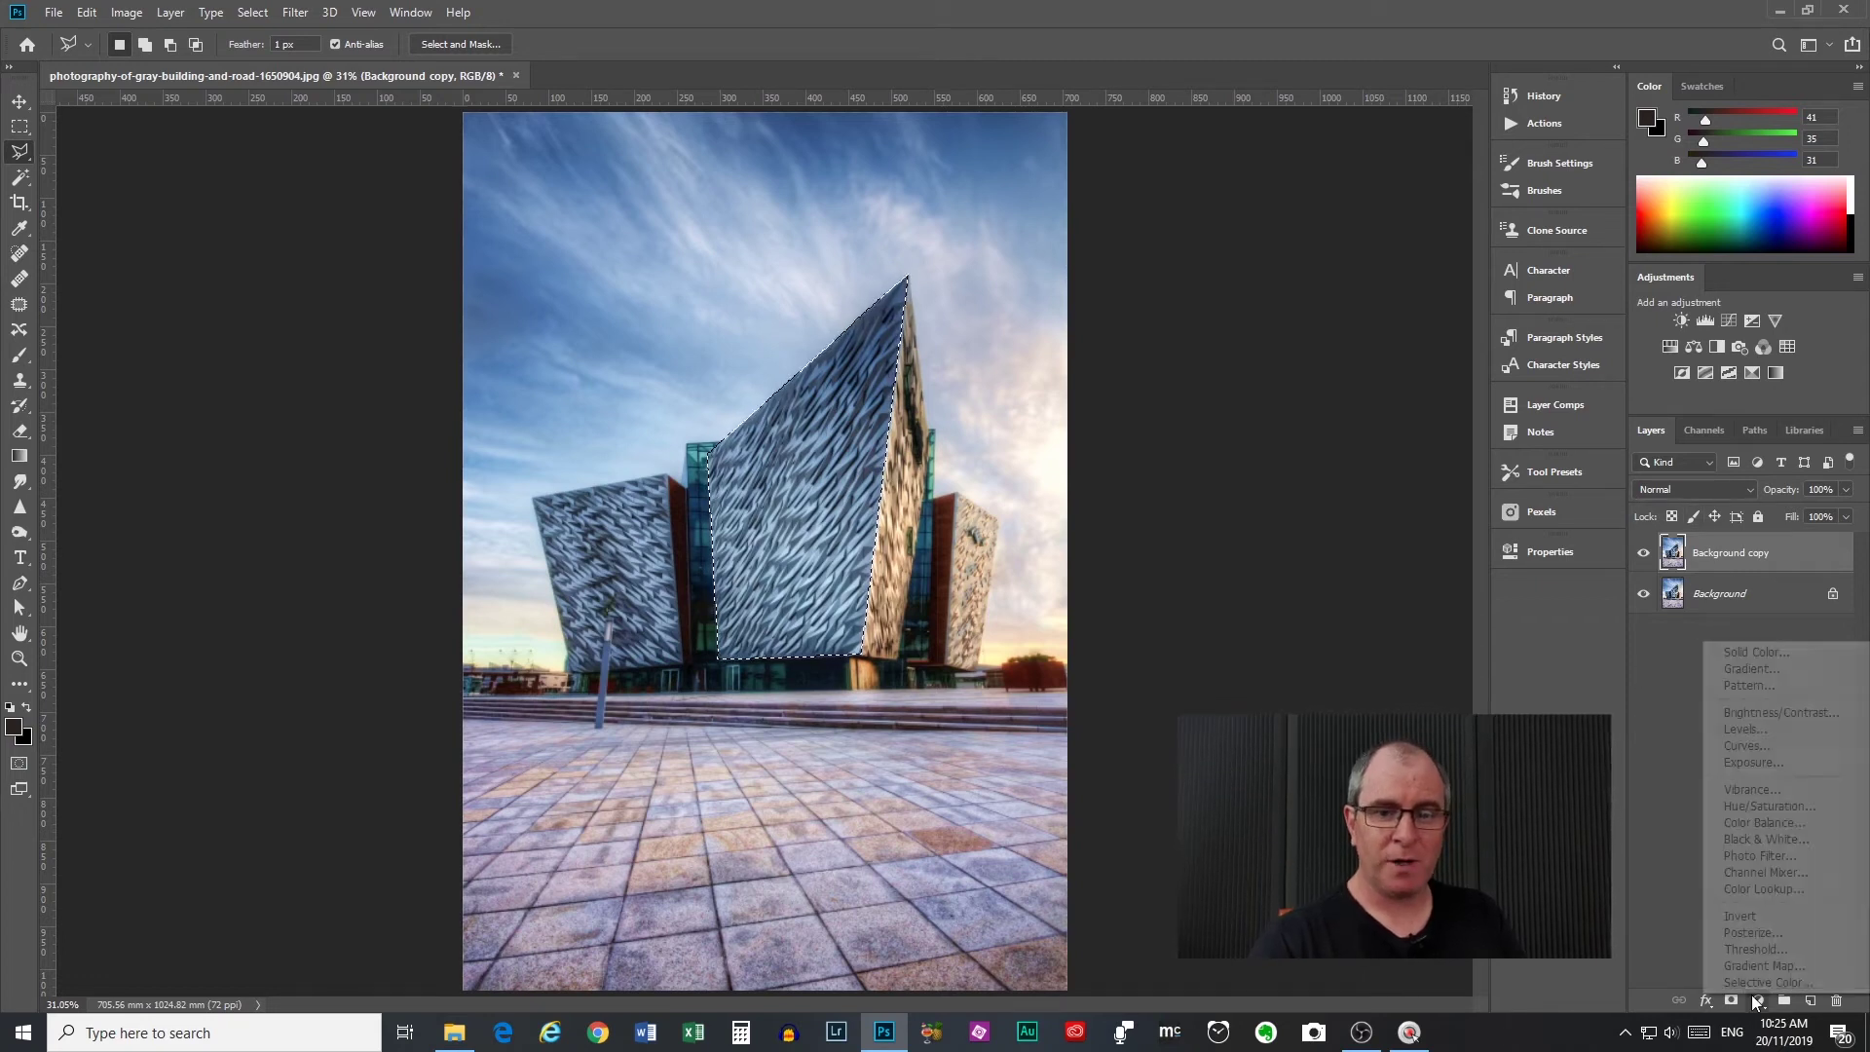
pyautogui.click(1761, 655)
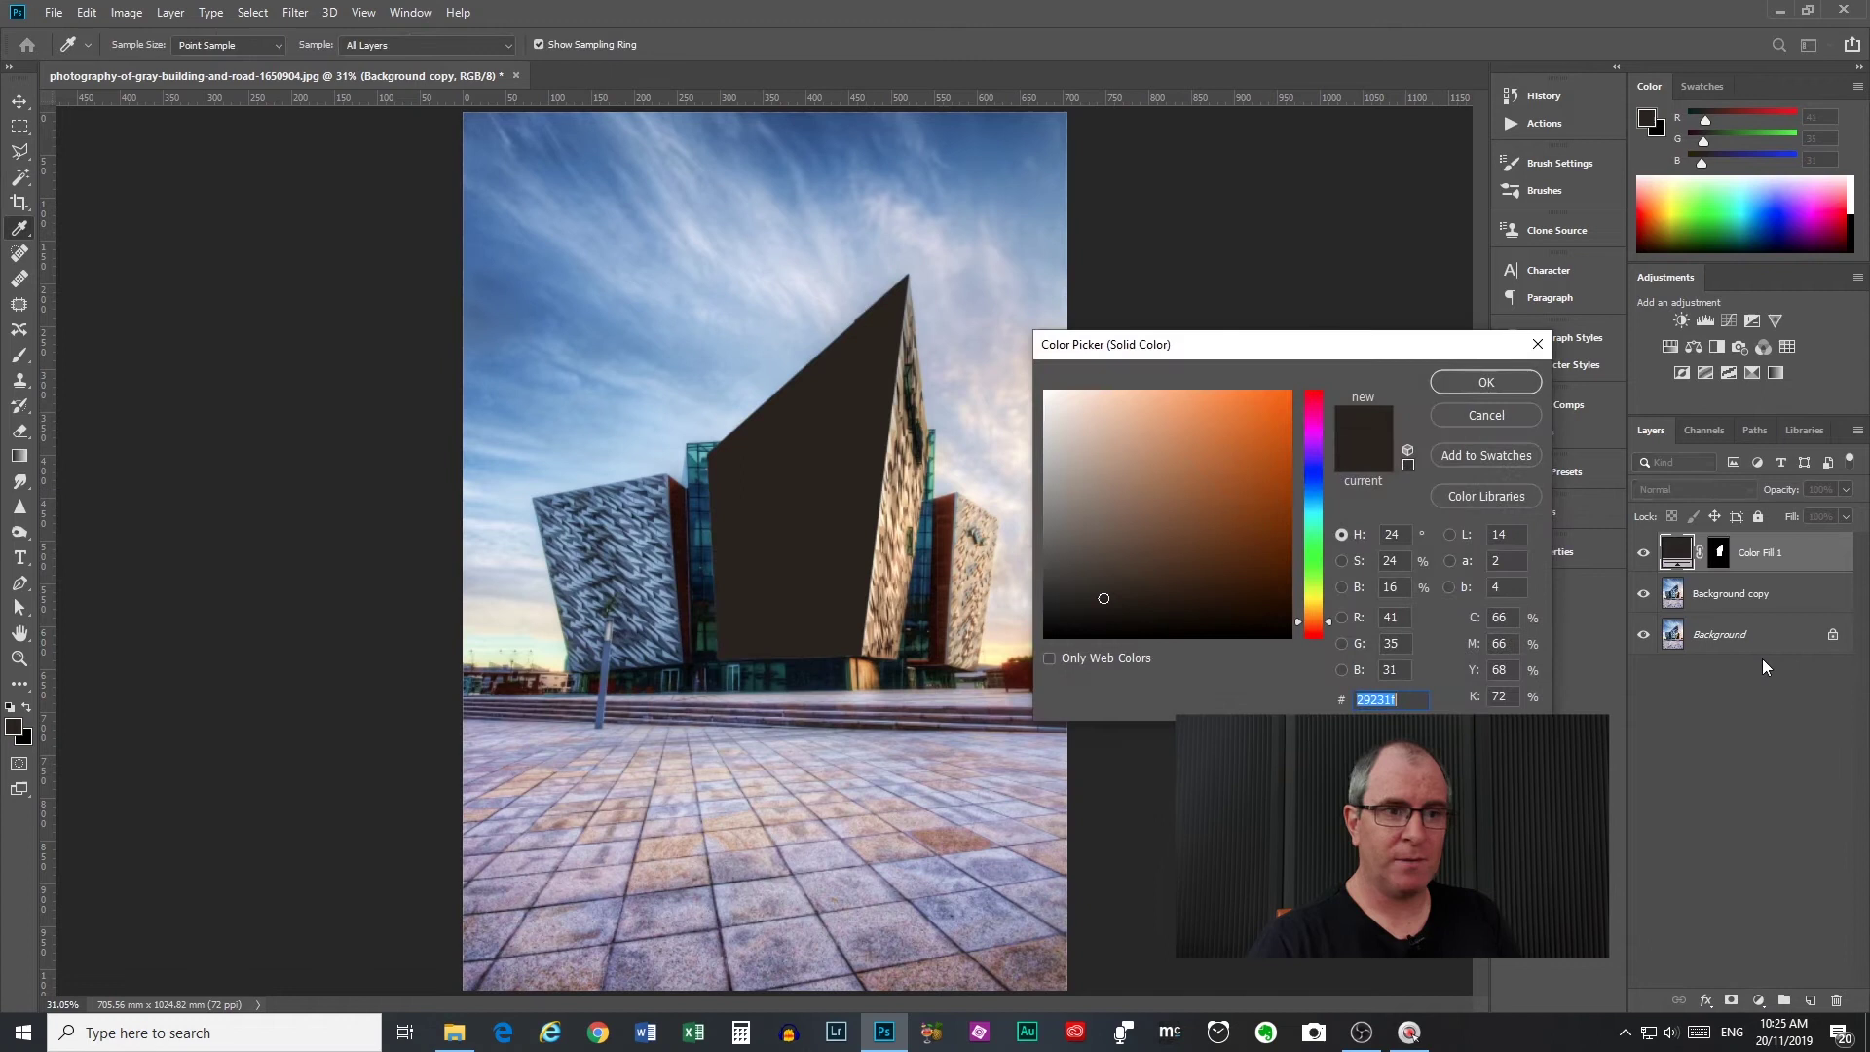
pyautogui.click(1162, 560)
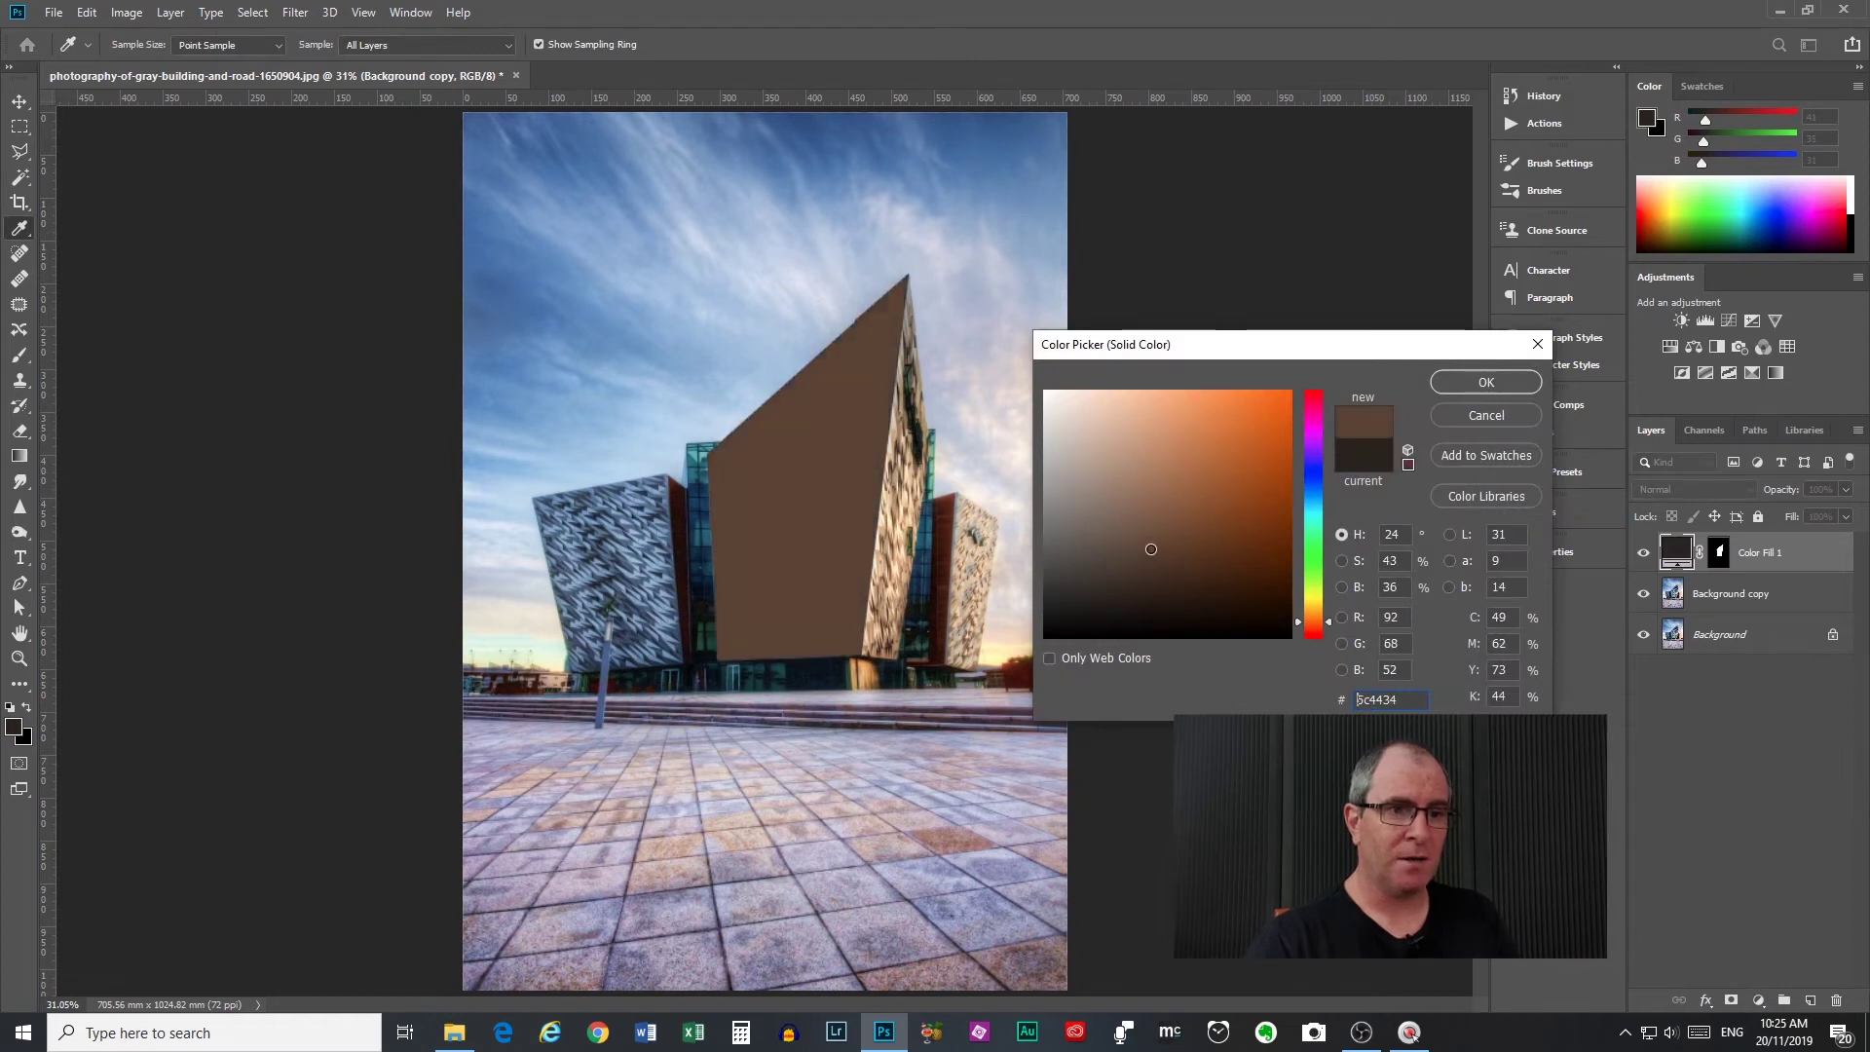
pyautogui.moveTo(1328, 621); pyautogui.dragTo(1328, 647)
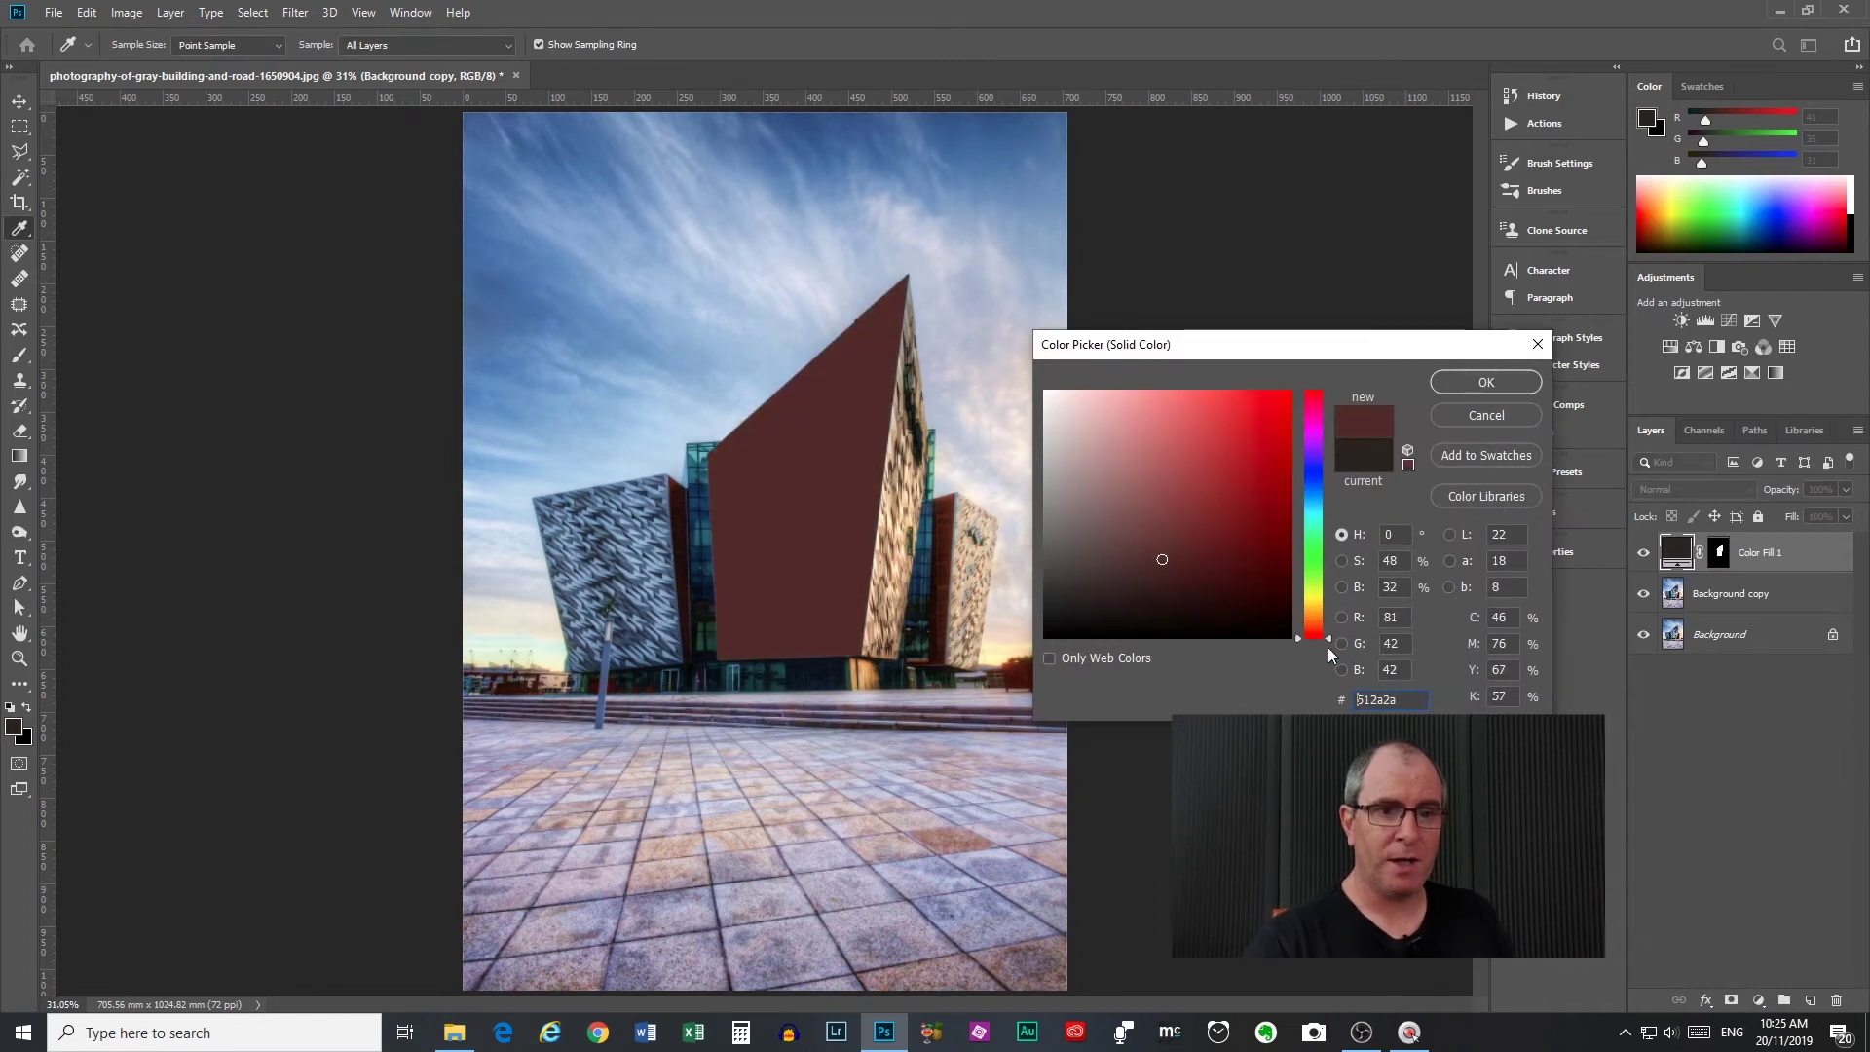
pyautogui.moveTo(1271, 455); pyautogui.dragTo(1292, 390)
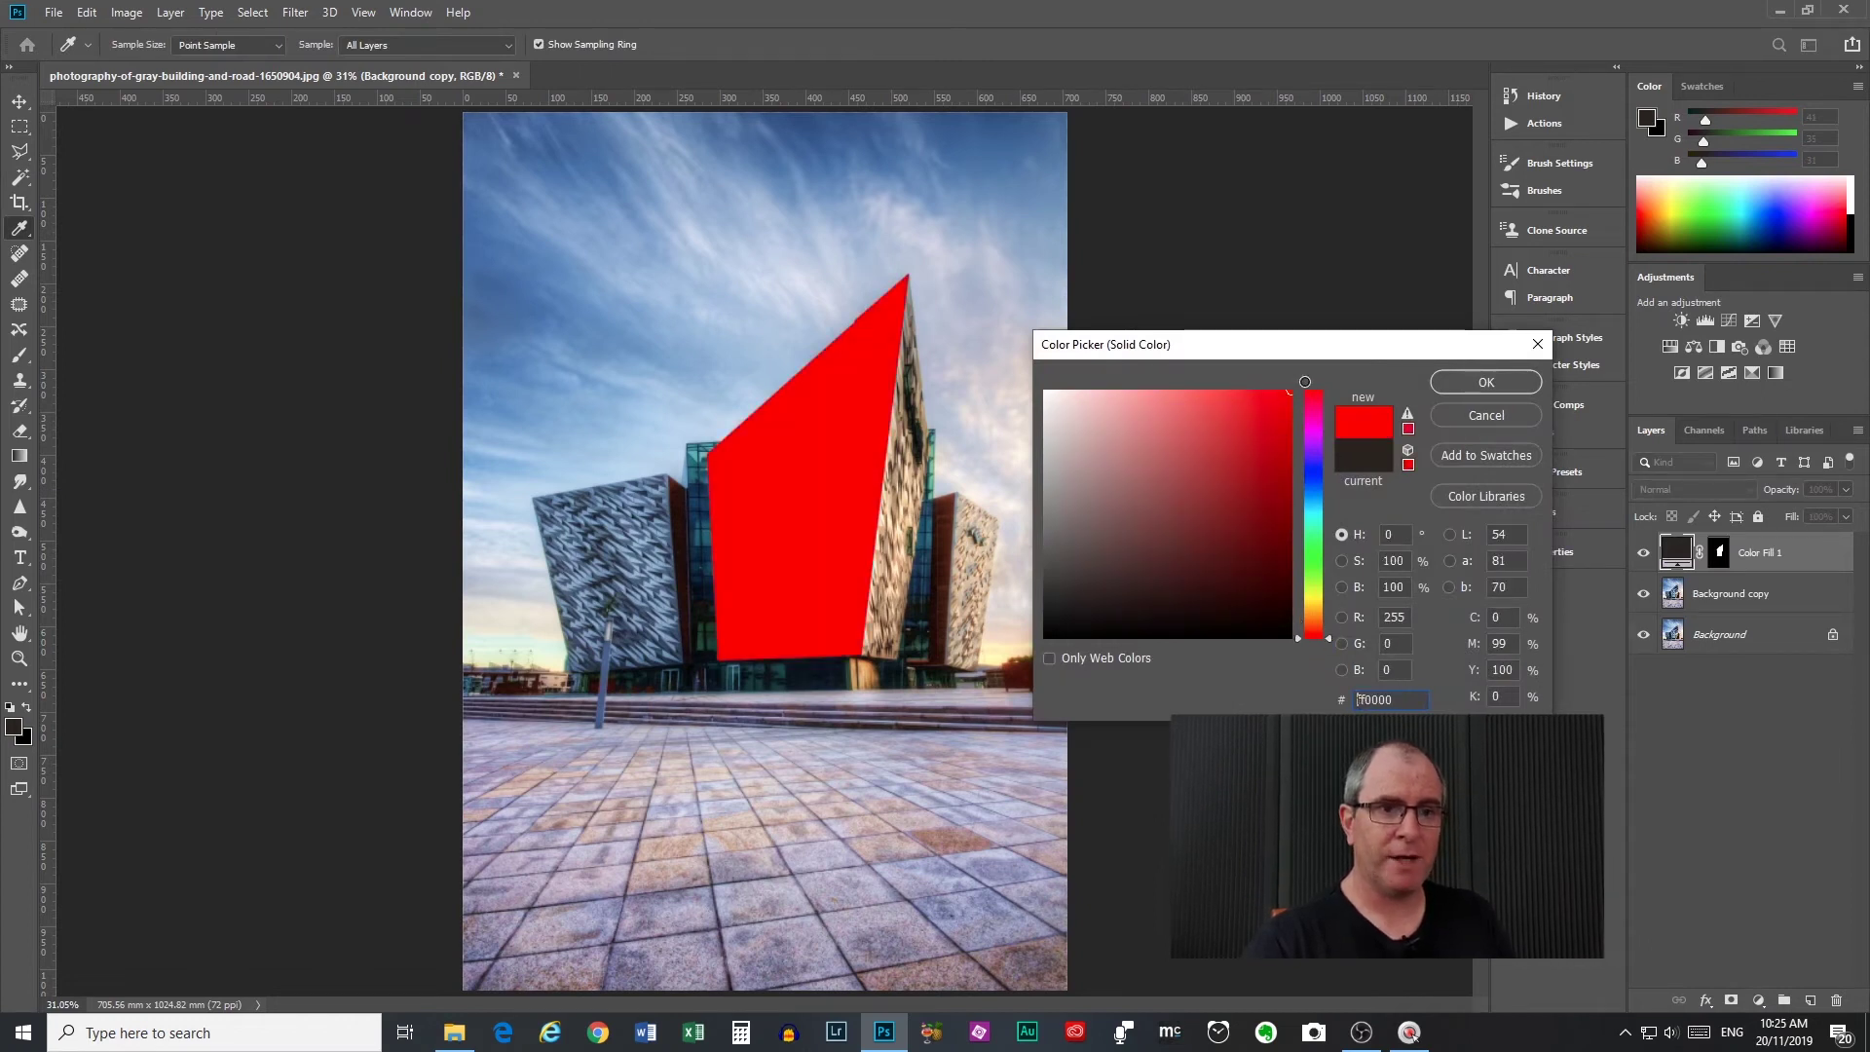
pyautogui.click(1500, 383)
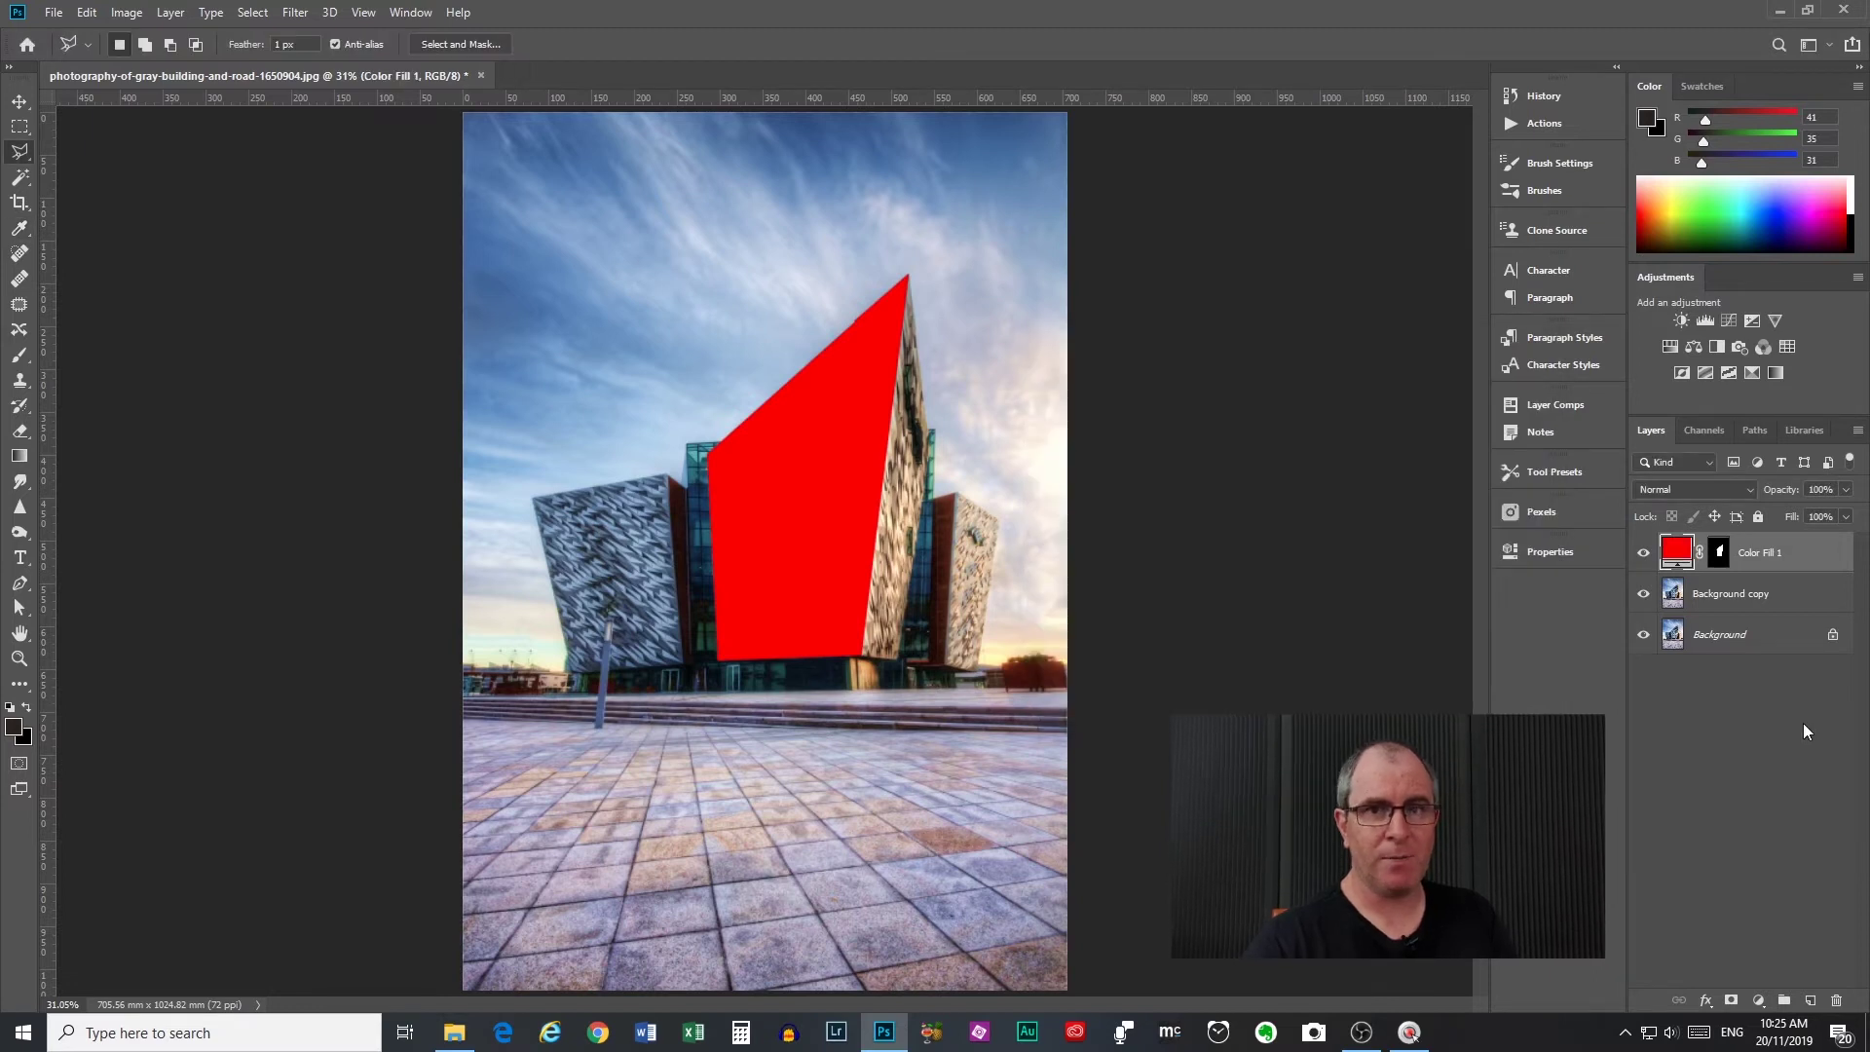
# Set Color Fill 1's blend mode to Soft Light and zoom in to 50%.
pyautogui.click(1745, 490)
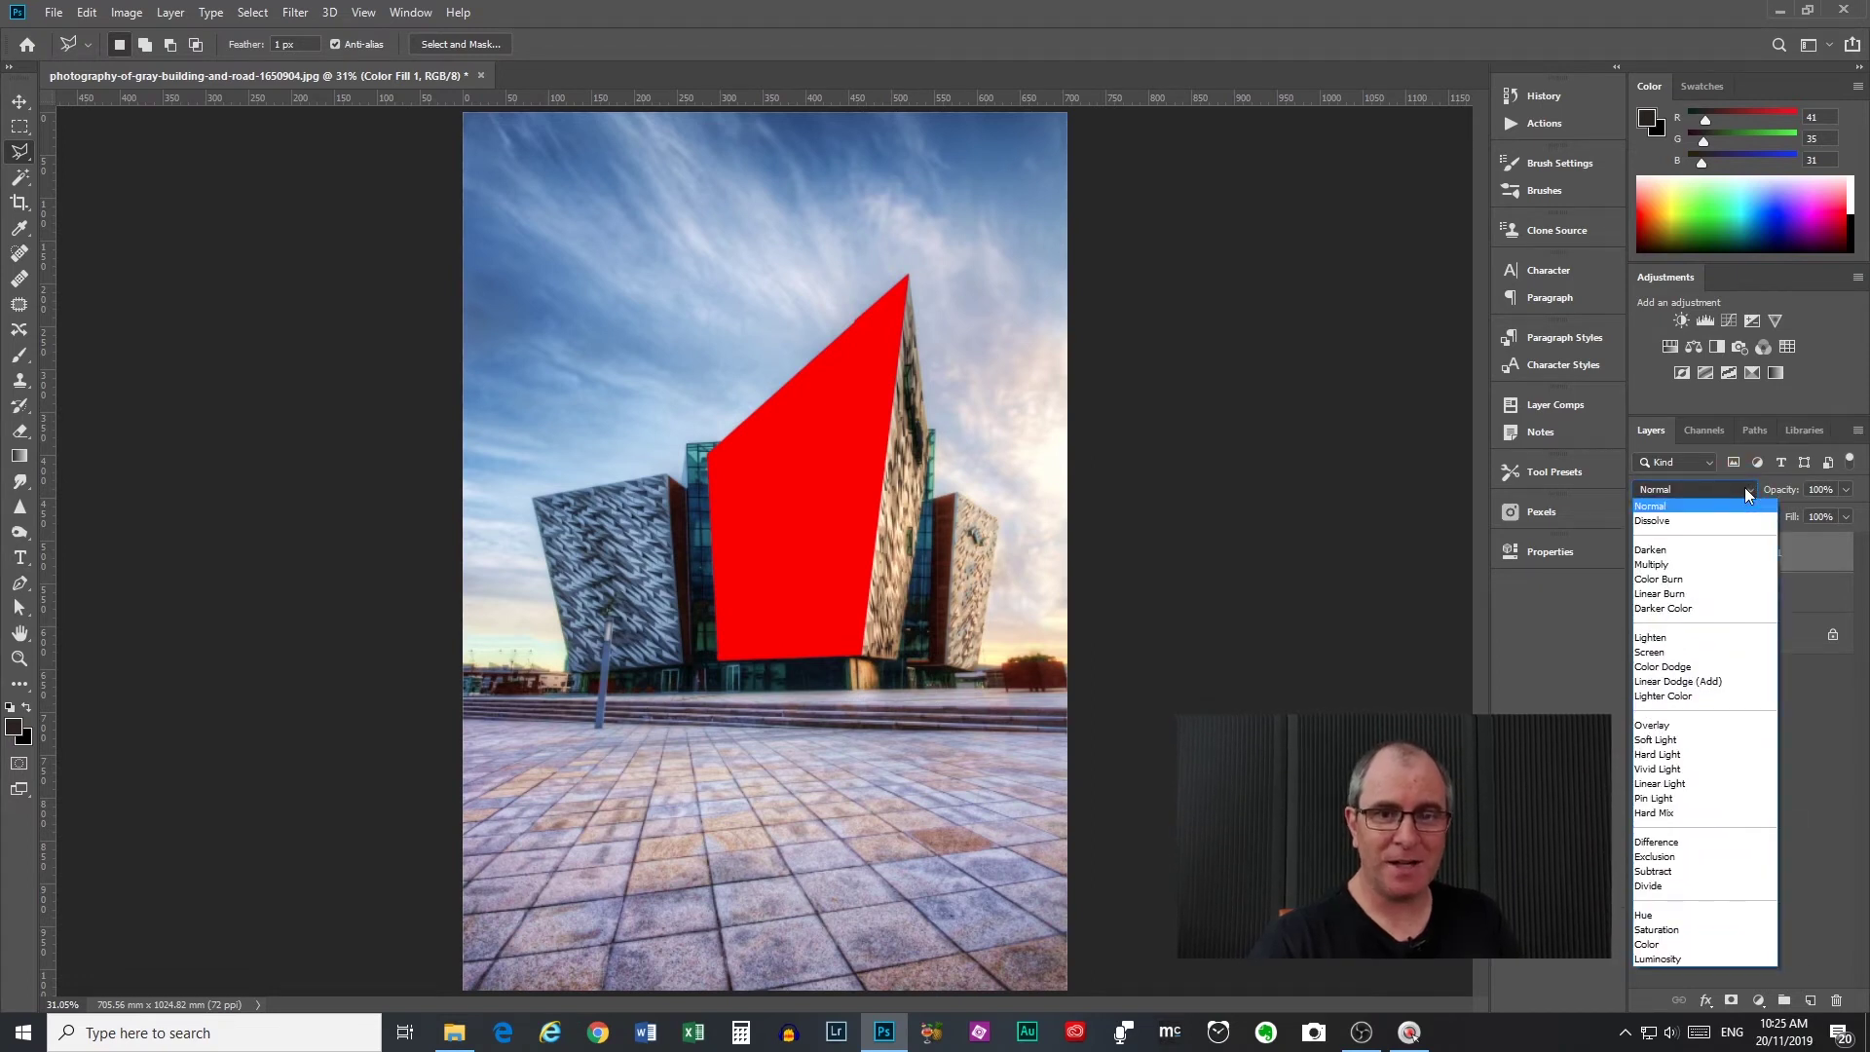
pyautogui.click(1686, 739)
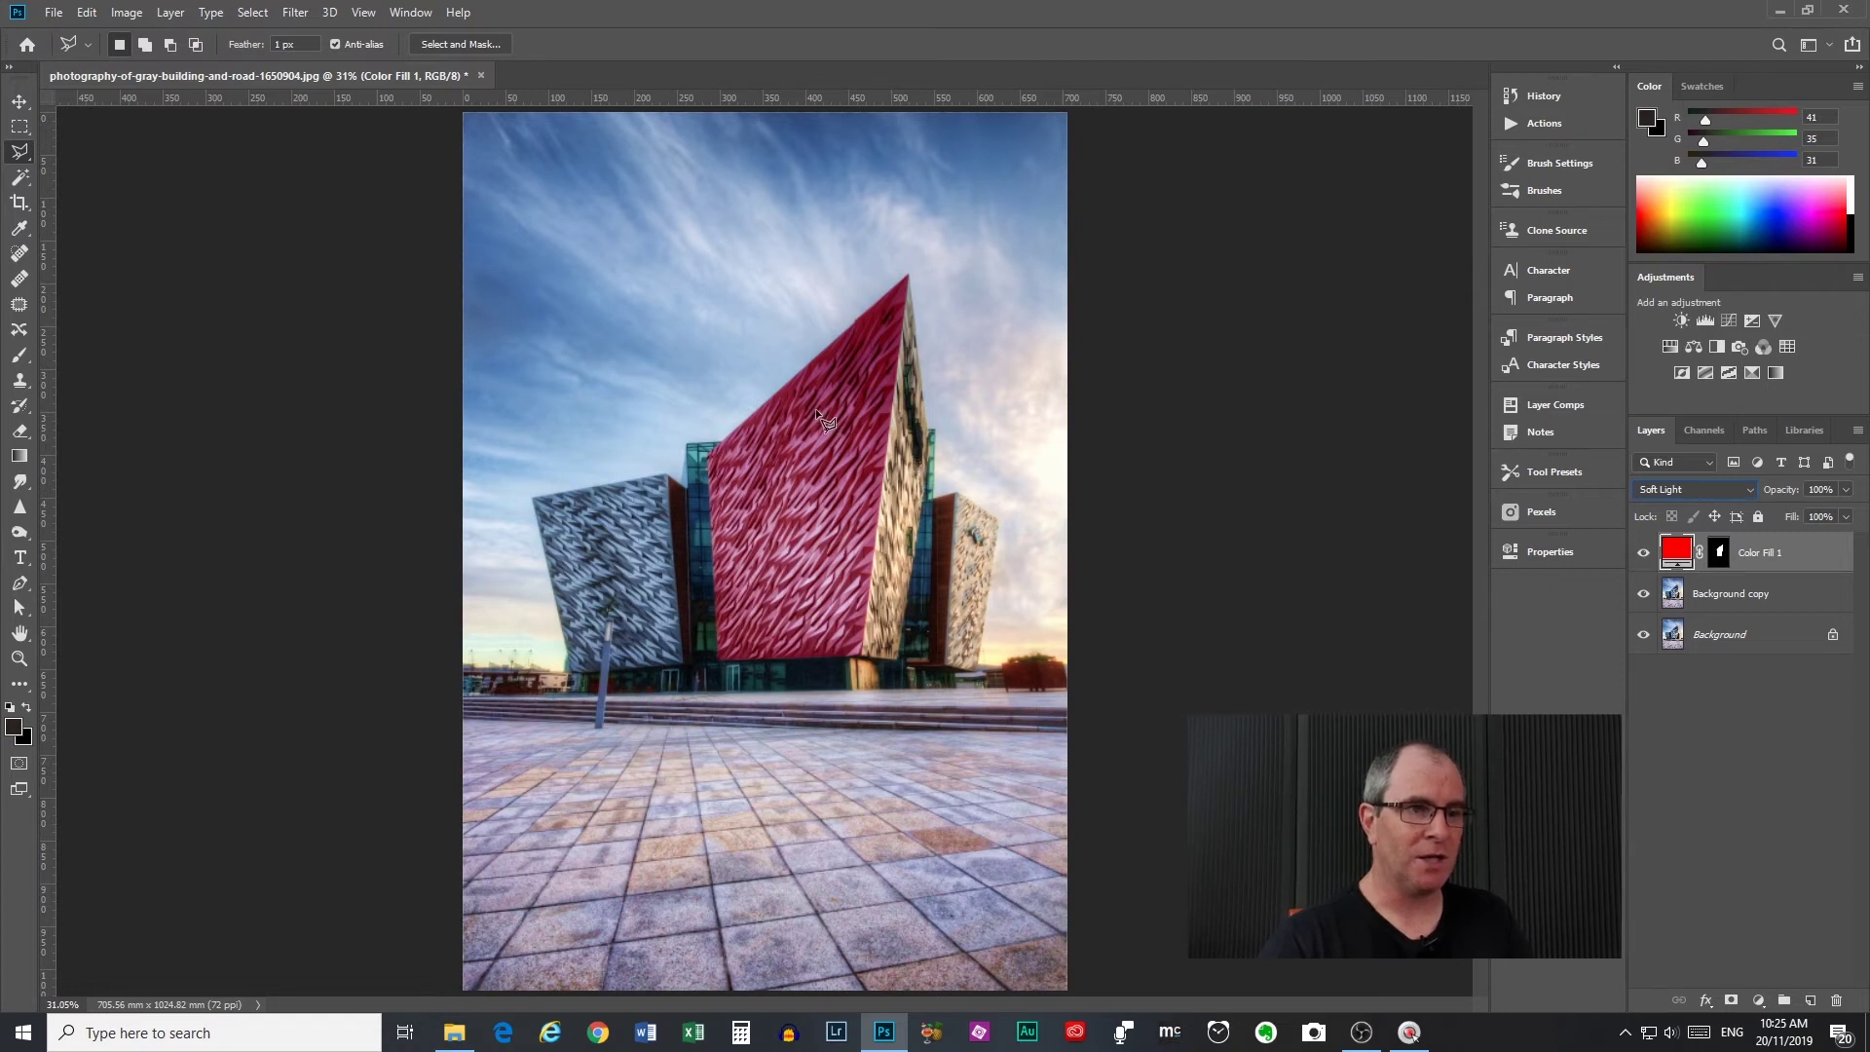
pyautogui.scroll(3, 815, 407)
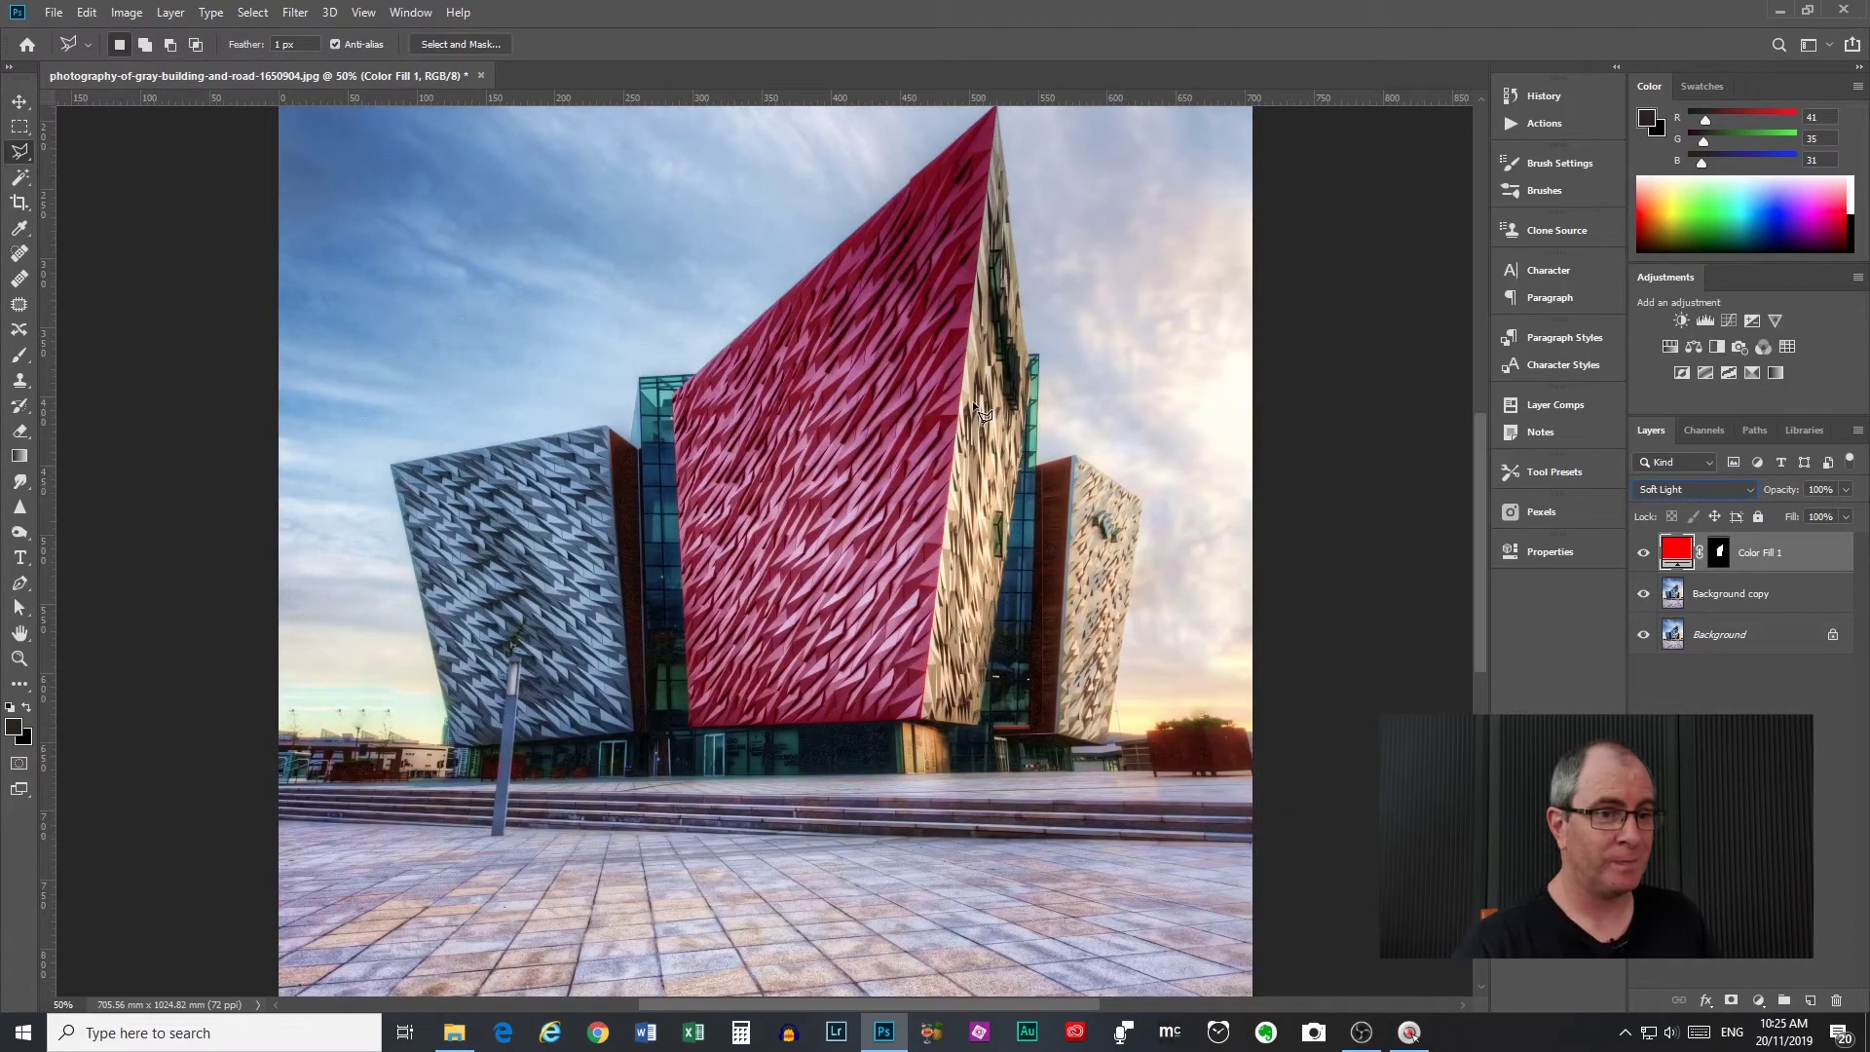
# Undo the Soft Light change, the red fill layer and the Background copy, then fit the photo.
pyautogui.hotkey('ctrl', 'z')
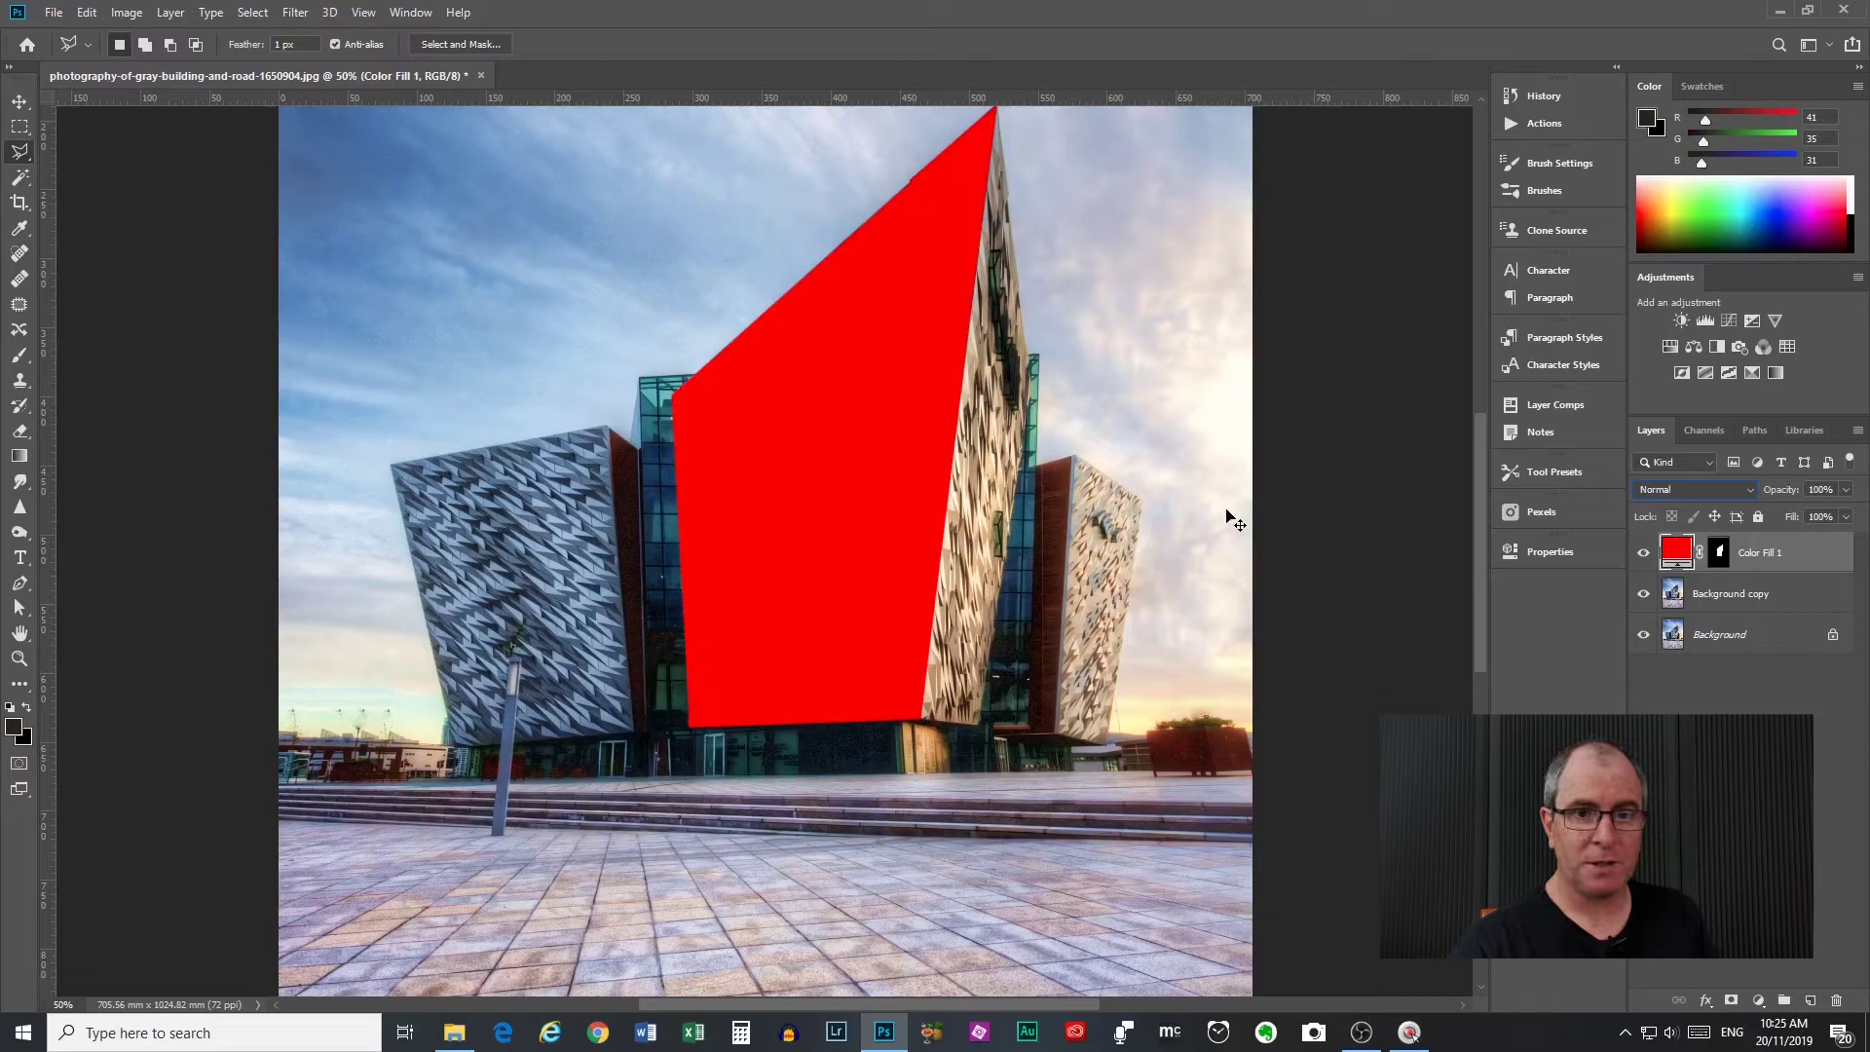
pyautogui.hotkey('ctrl', 'z')
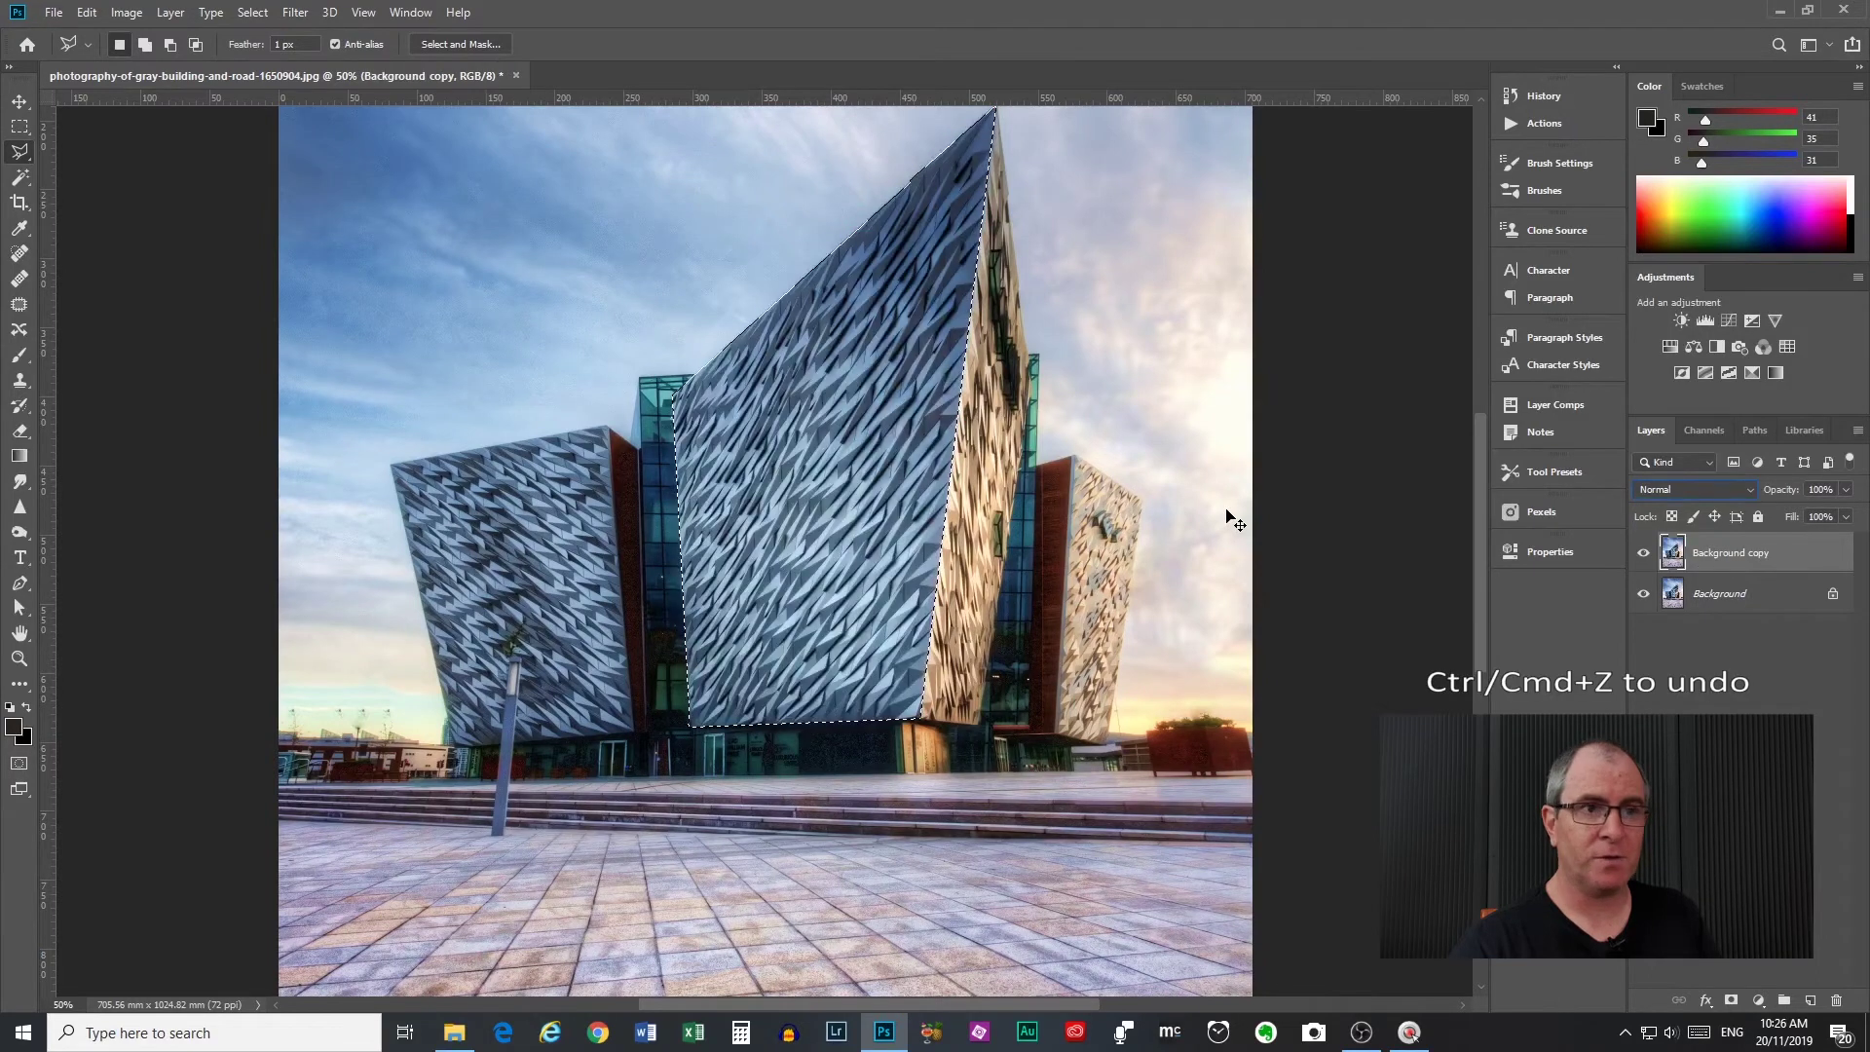
pyautogui.hotkey('ctrl', 'z')
pyautogui.hotkey('ctrl', 'z')
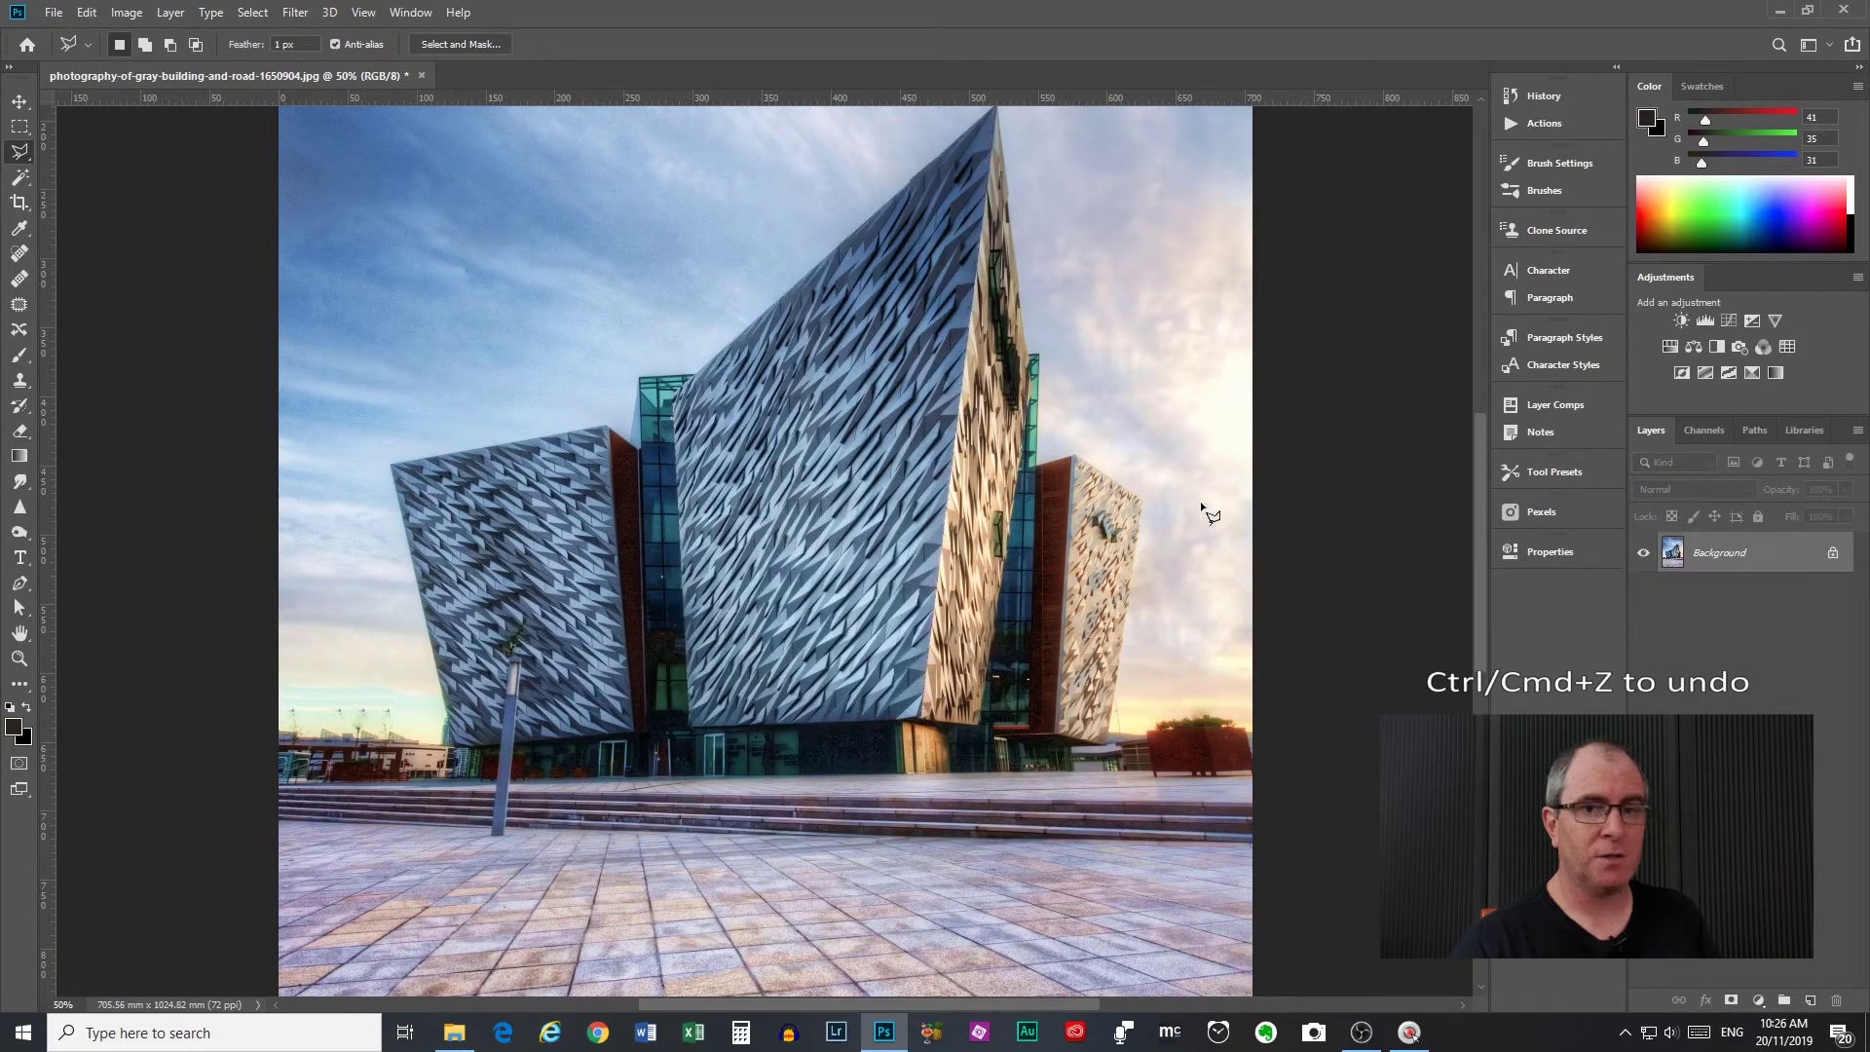
pyautogui.hotkey('ctrl', '0')
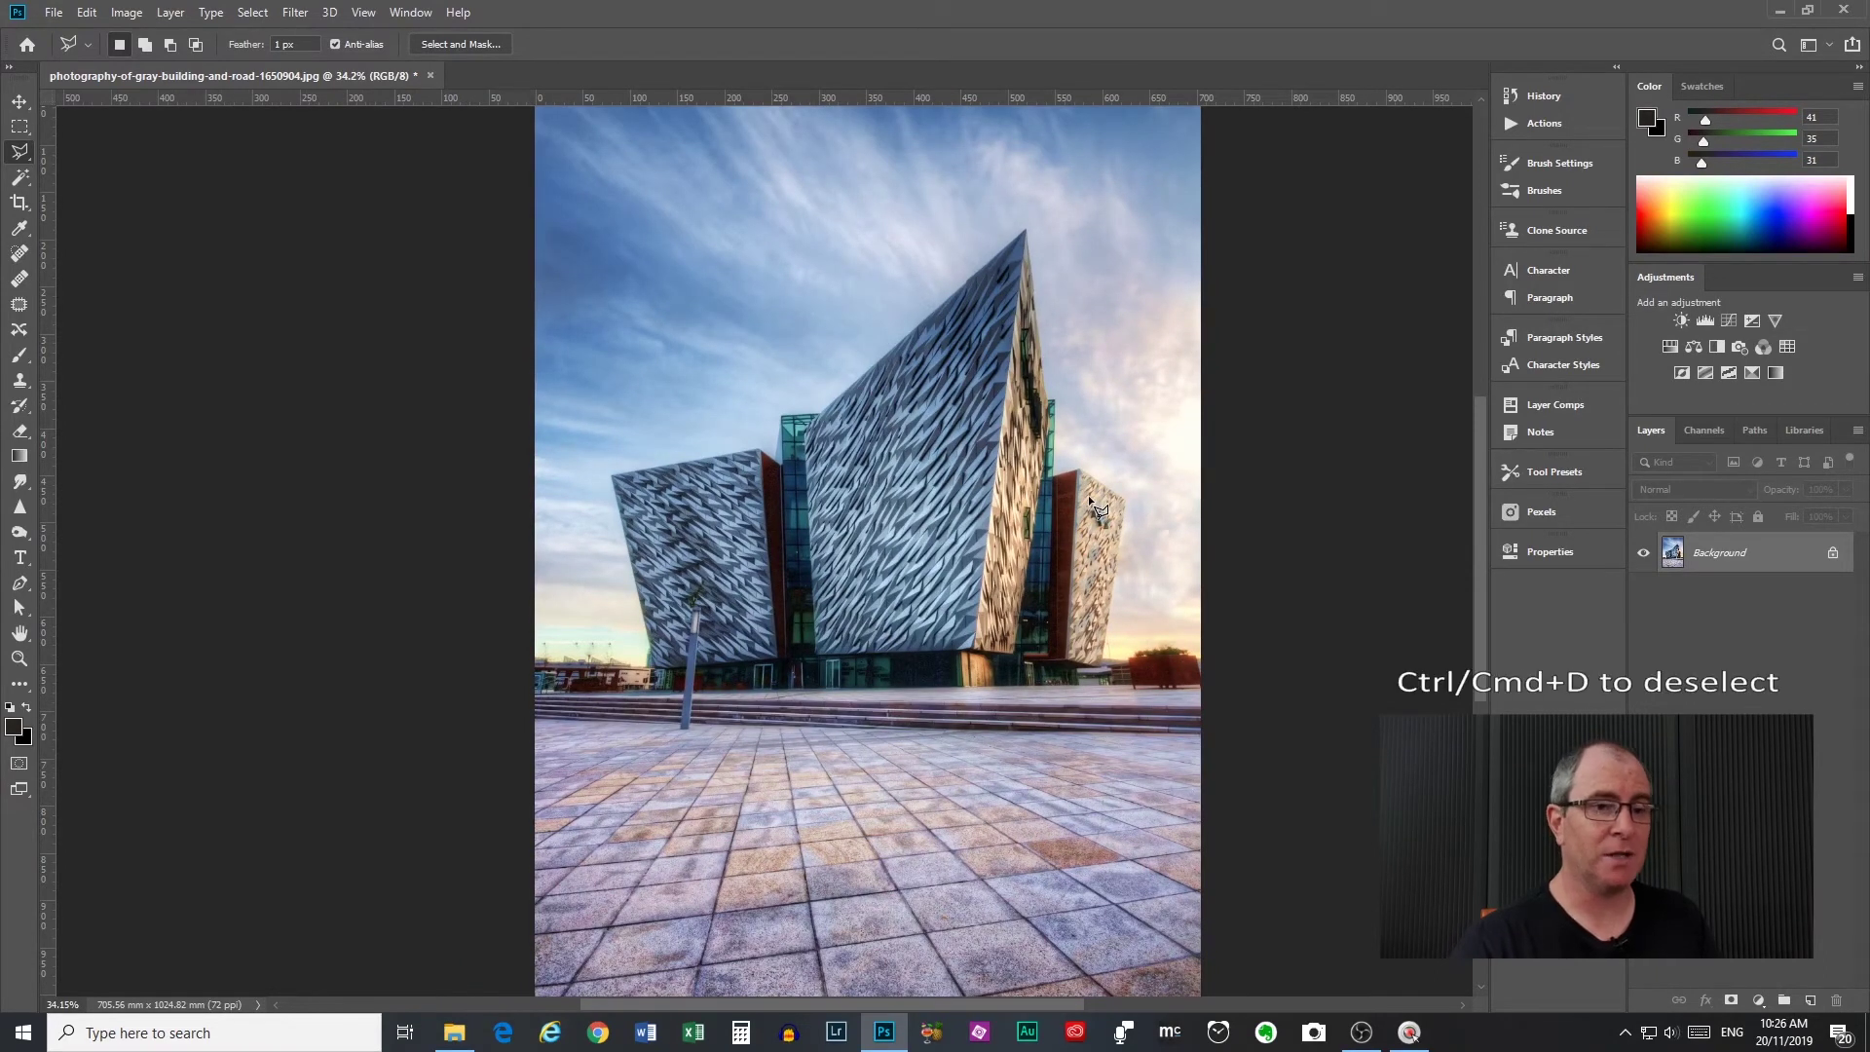
pyautogui.scroll(-1, 1089, 495)
# Zoom to 130% and start tracing at the tower's tip, backing out four misplaced points.
pyautogui.scroll(2, 955, 417)
pyautogui.scroll(8, 954, 417)
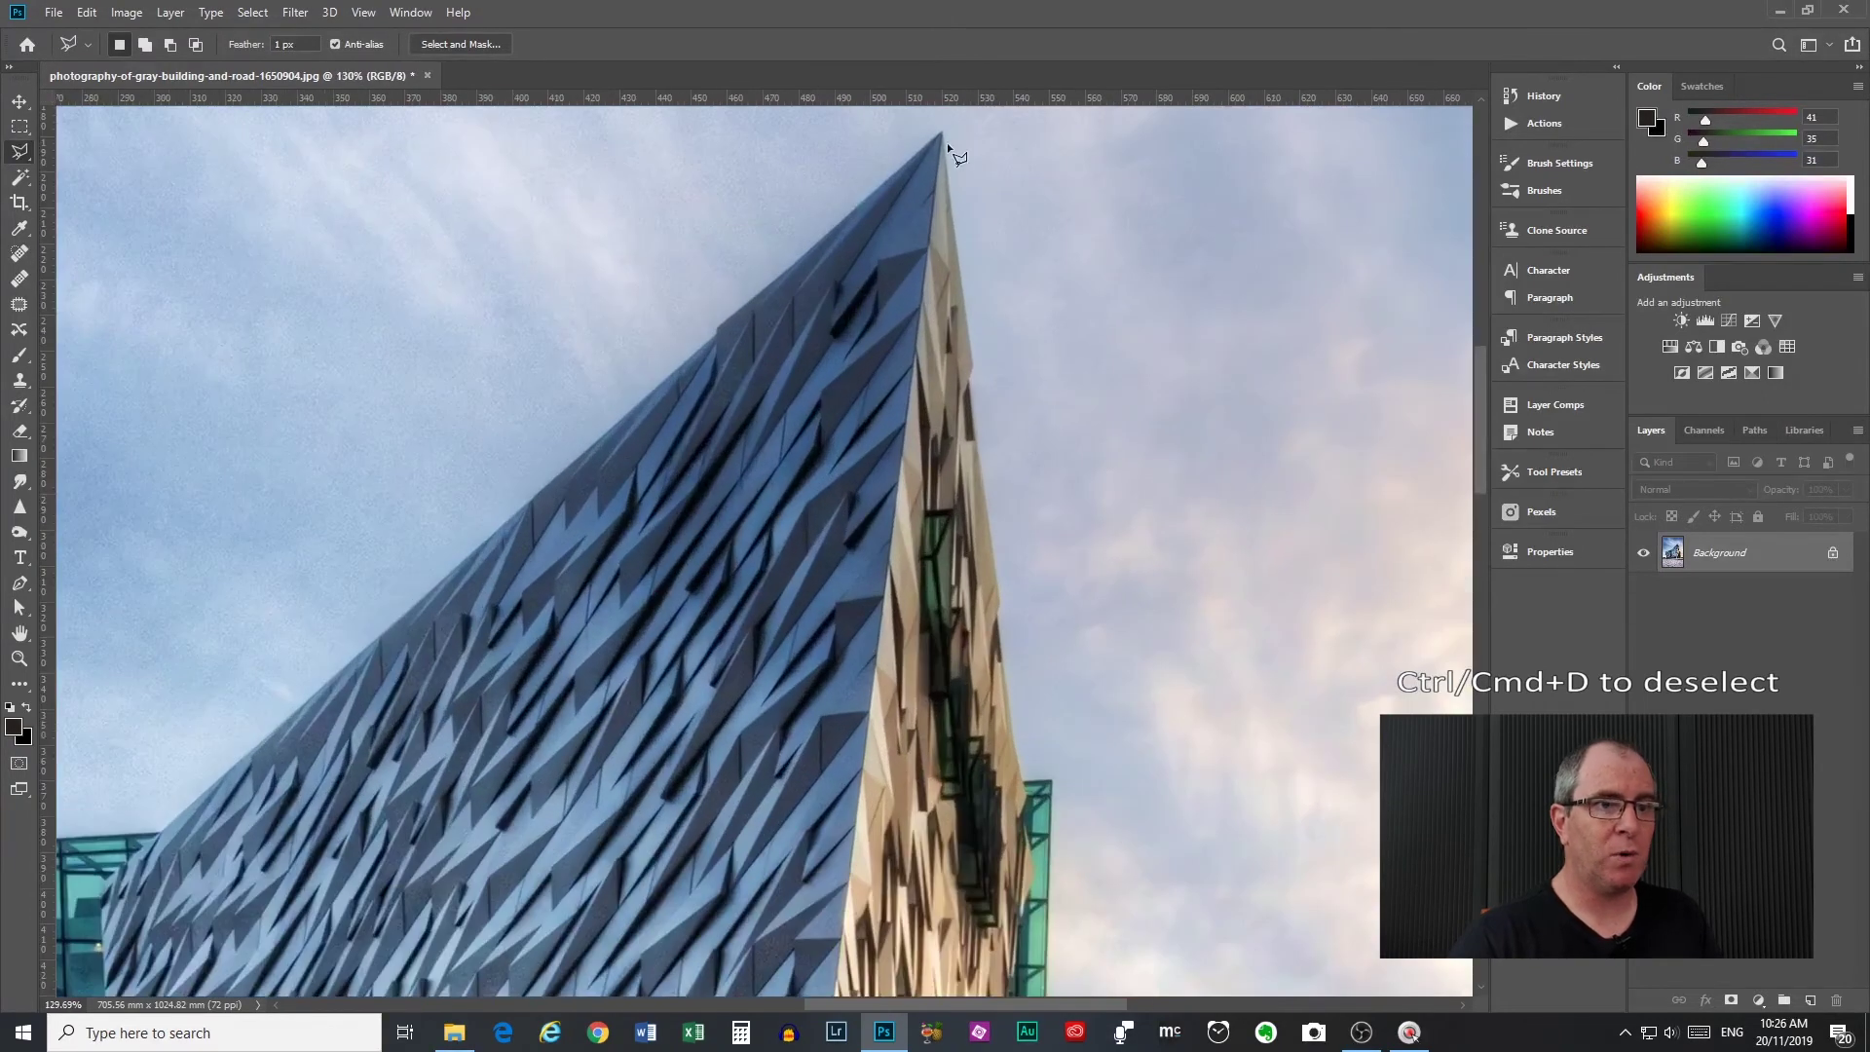
pyautogui.click(942, 135)
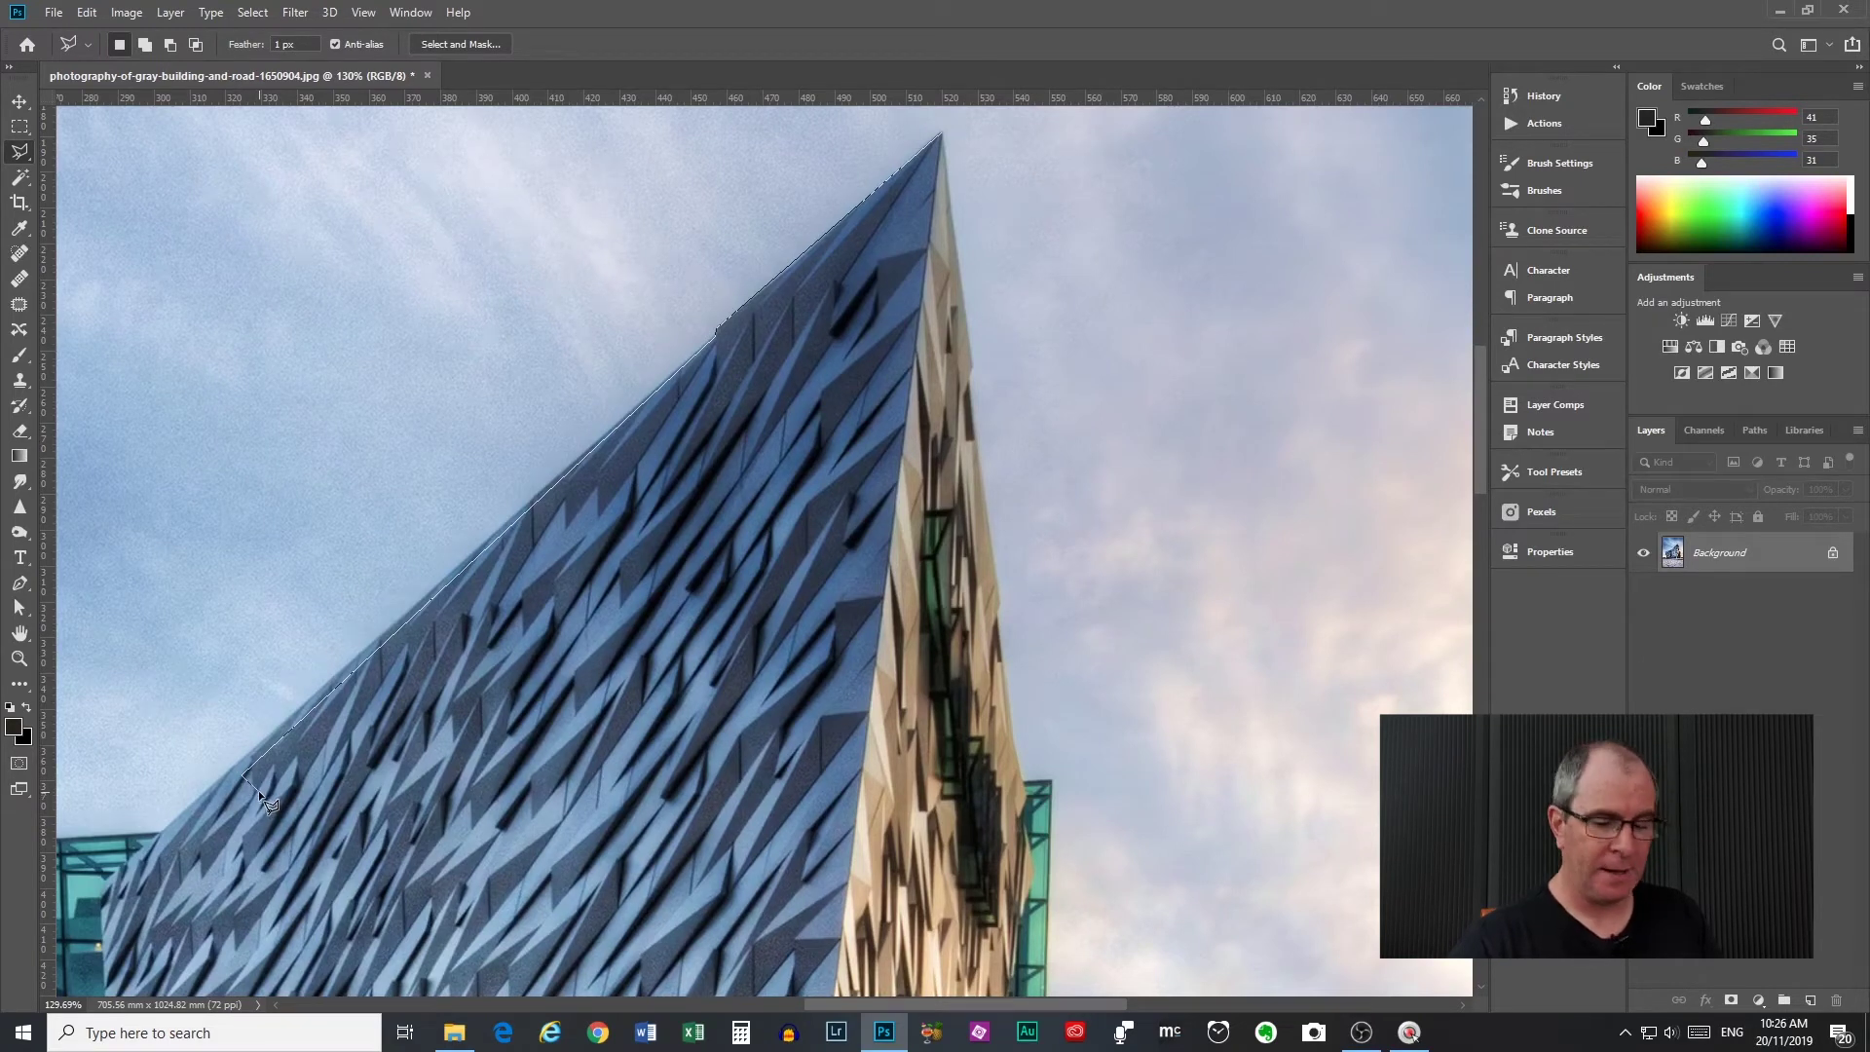
pyautogui.press('BackSpace')
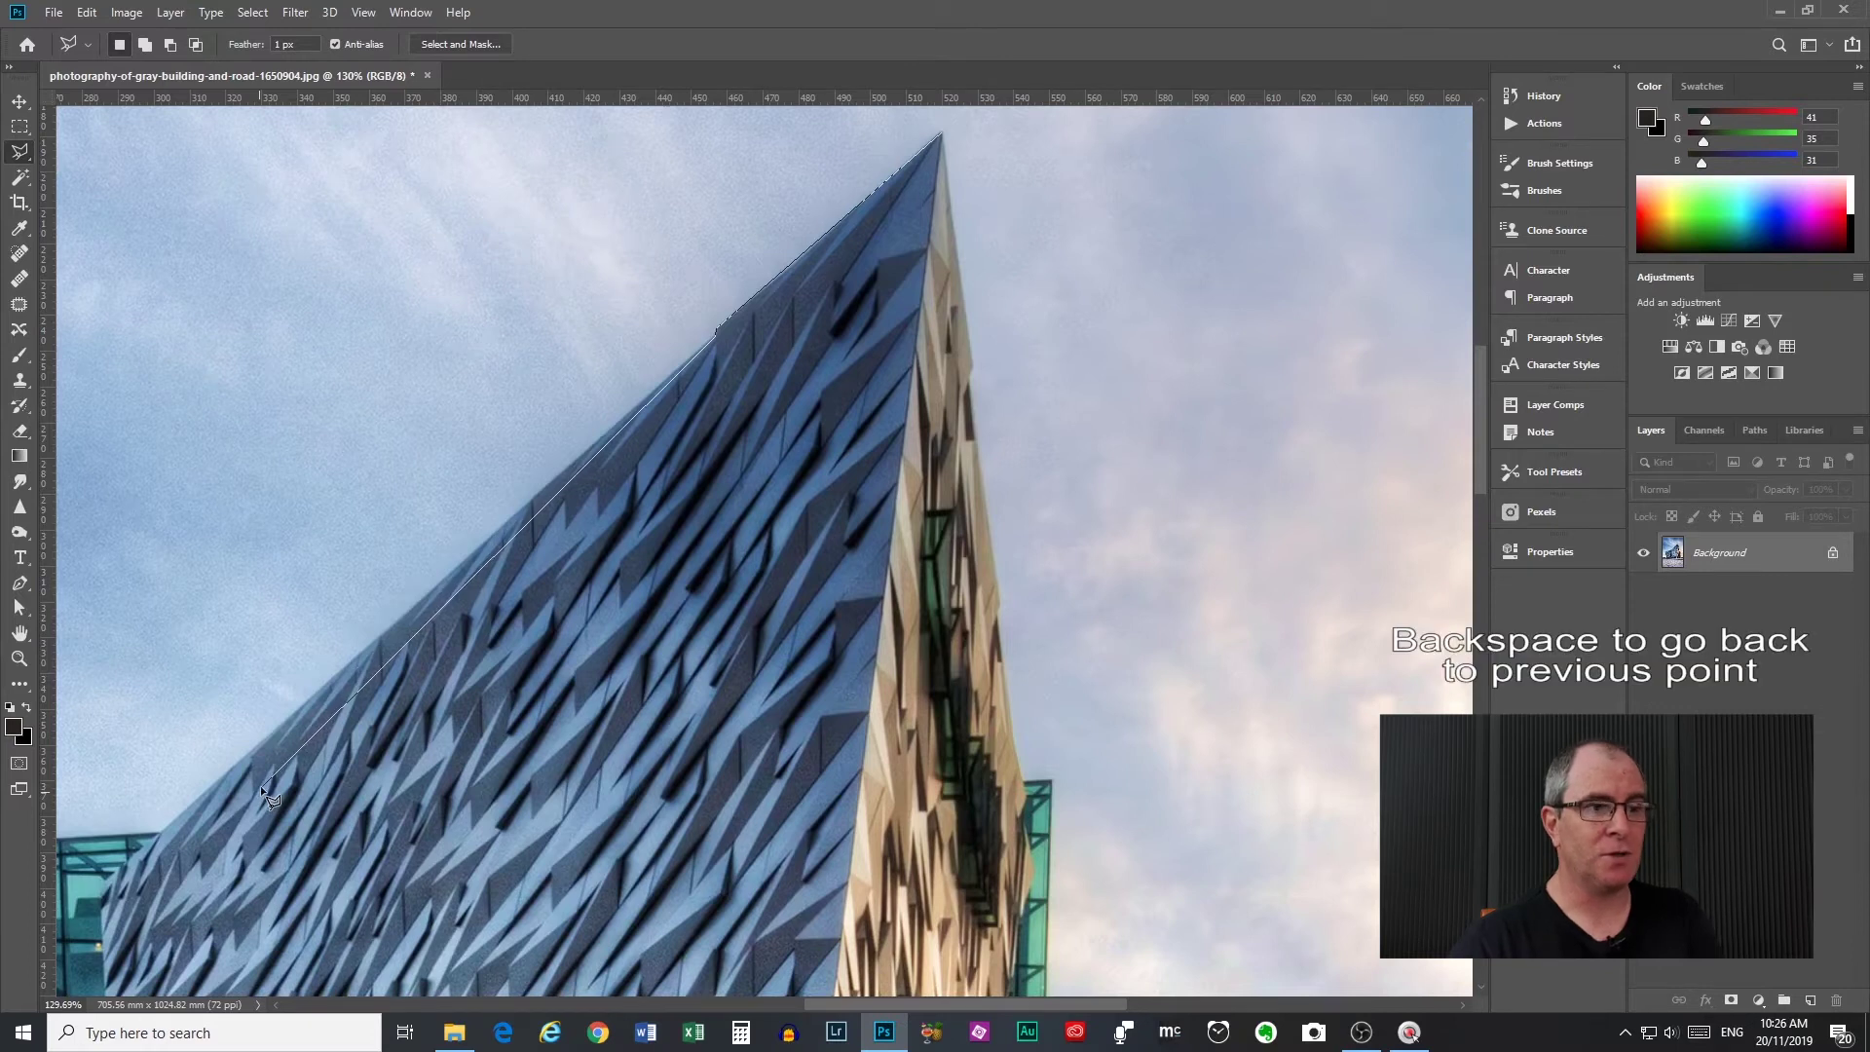
pyautogui.press('BackSpace')
pyautogui.press('BackSpace')
pyautogui.press('BackSpace')
pyautogui.press('BackSpace')
pyautogui.press('BackSpace')
pyautogui.press('BackSpace')
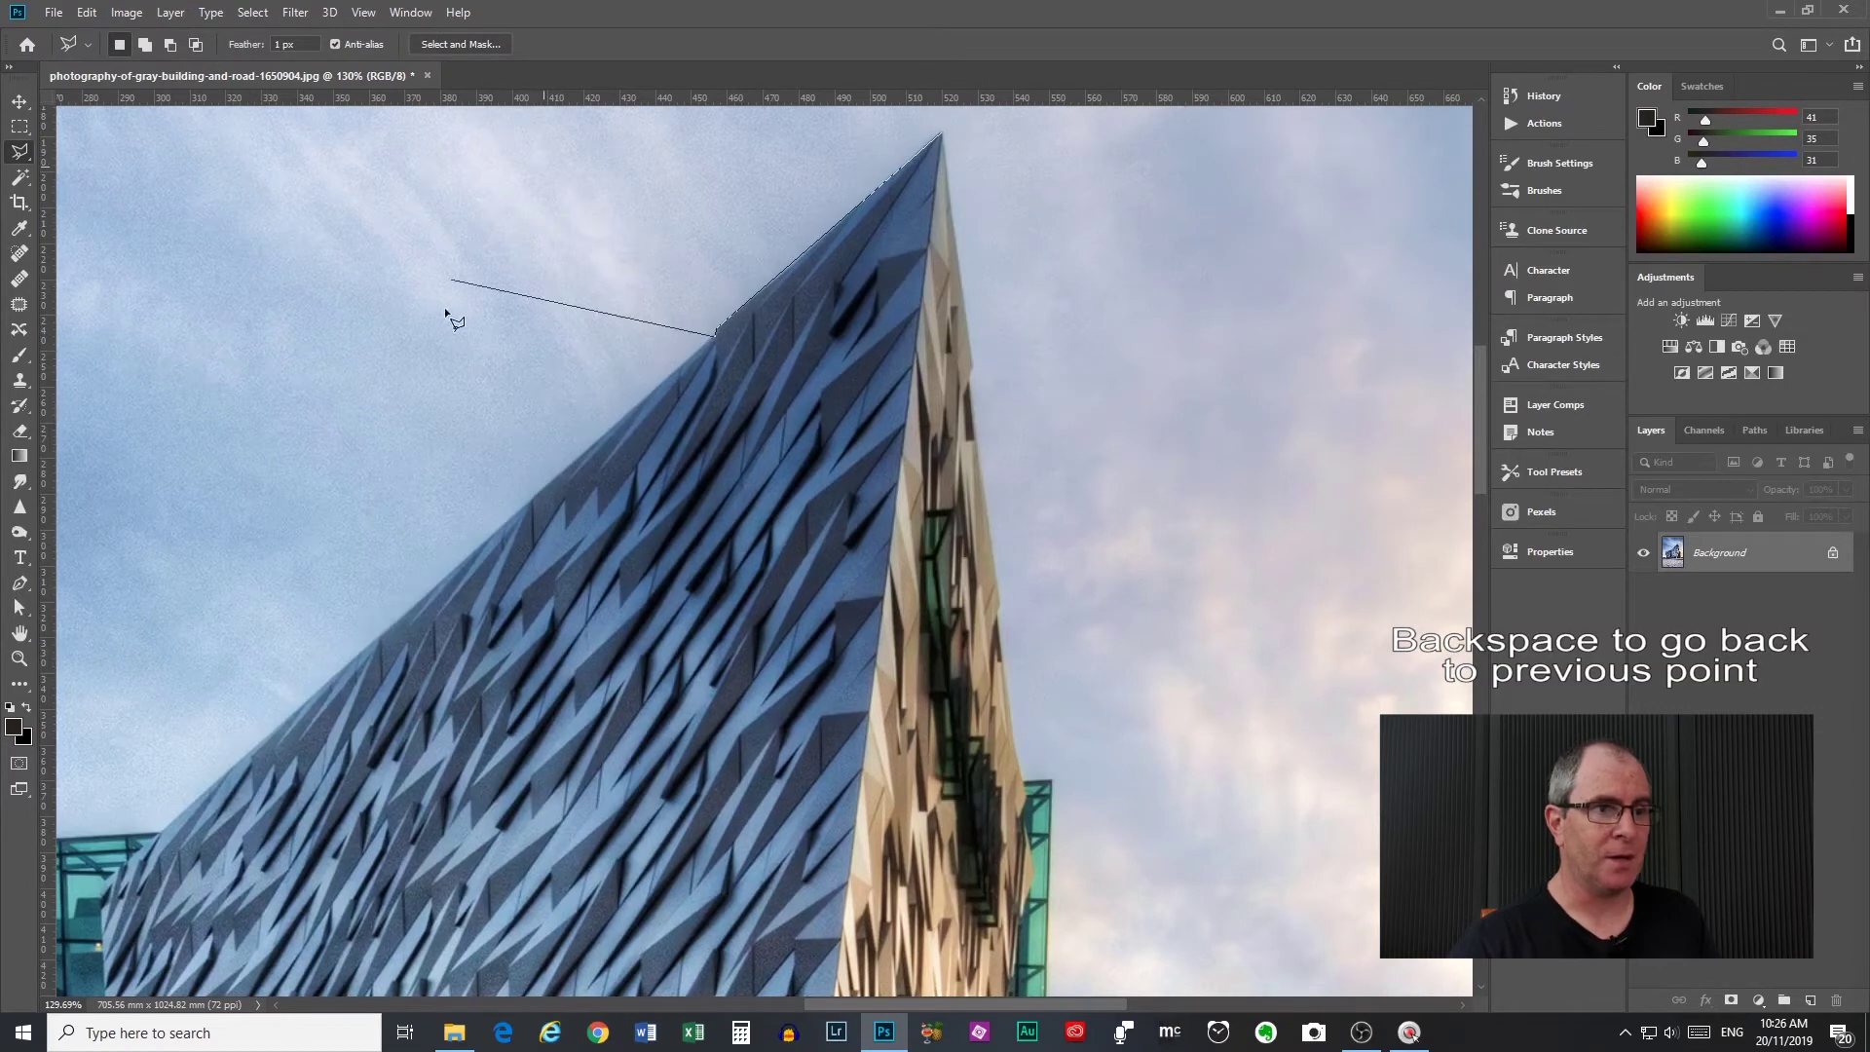
pyautogui.press('BackSpace')
pyautogui.press('BackSpace')
pyautogui.press('BackSpace')
pyautogui.press('BackSpace')
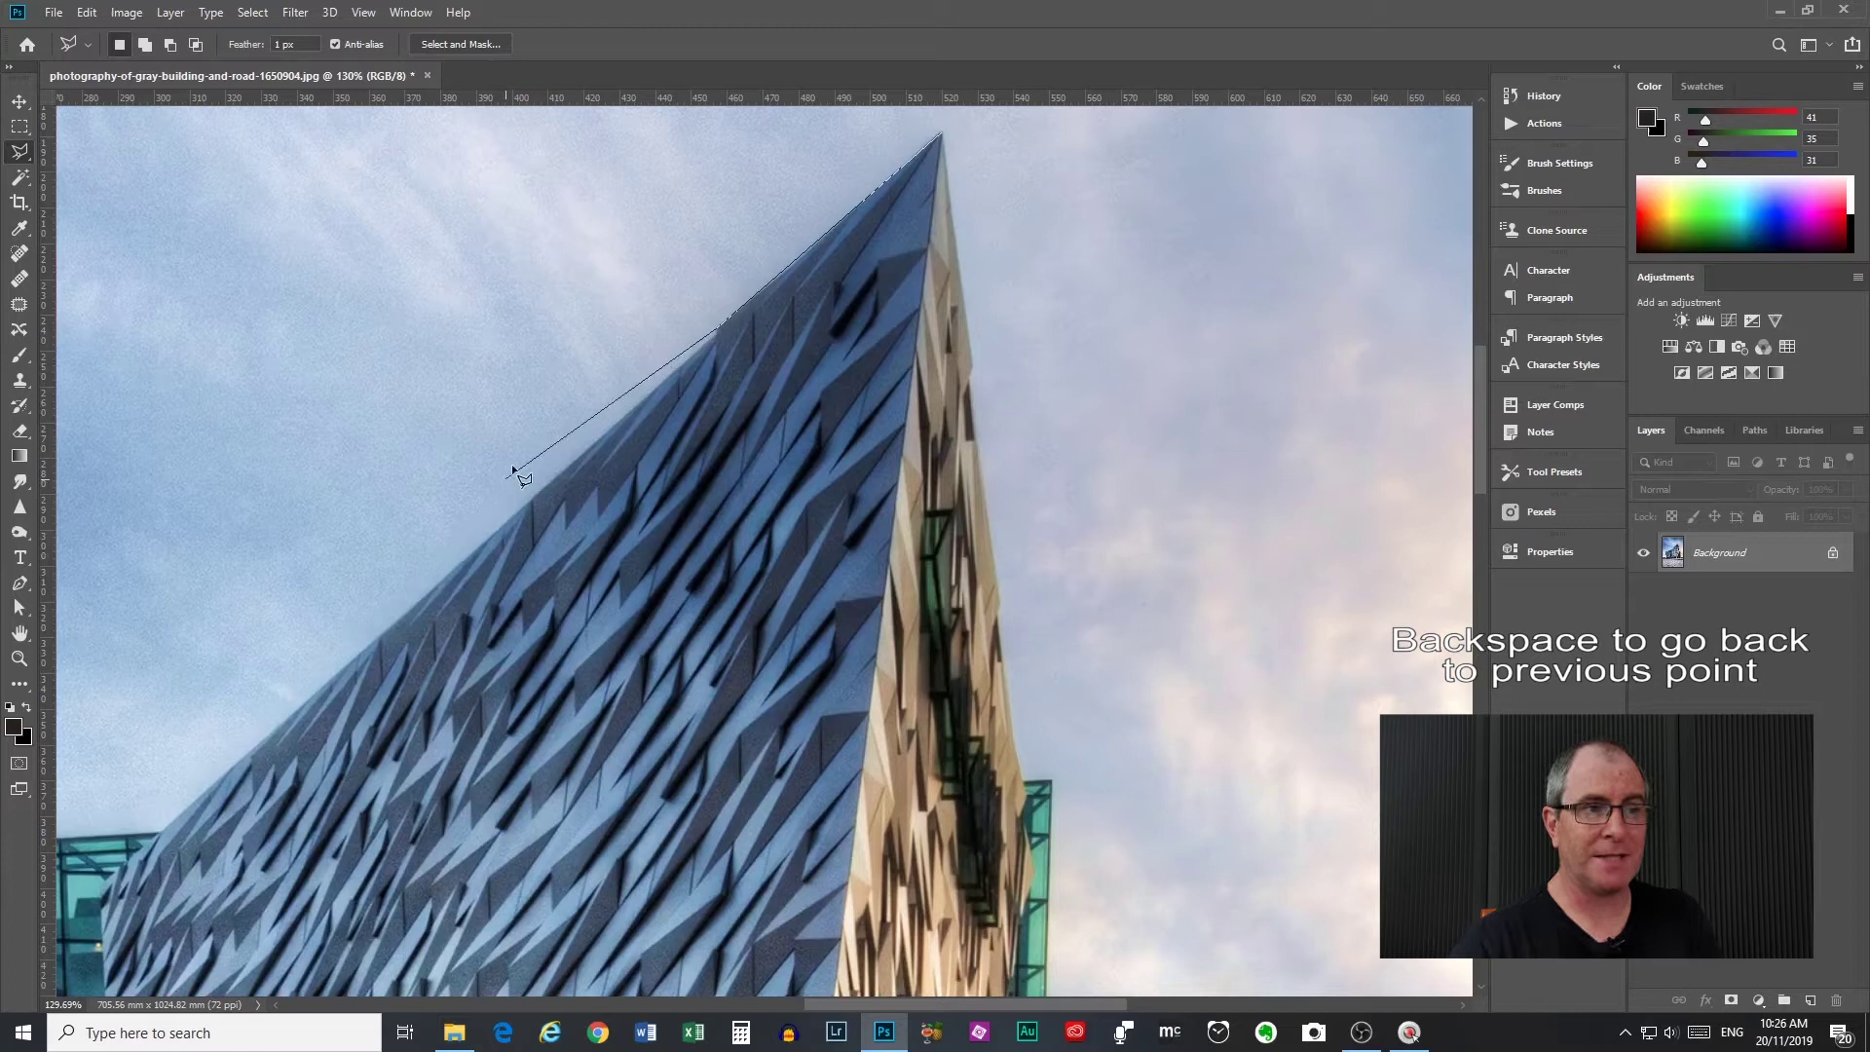
pyautogui.press('BackSpace')
pyautogui.press('BackSpace')
pyautogui.press('BackSpace')
pyautogui.press('BackSpace')
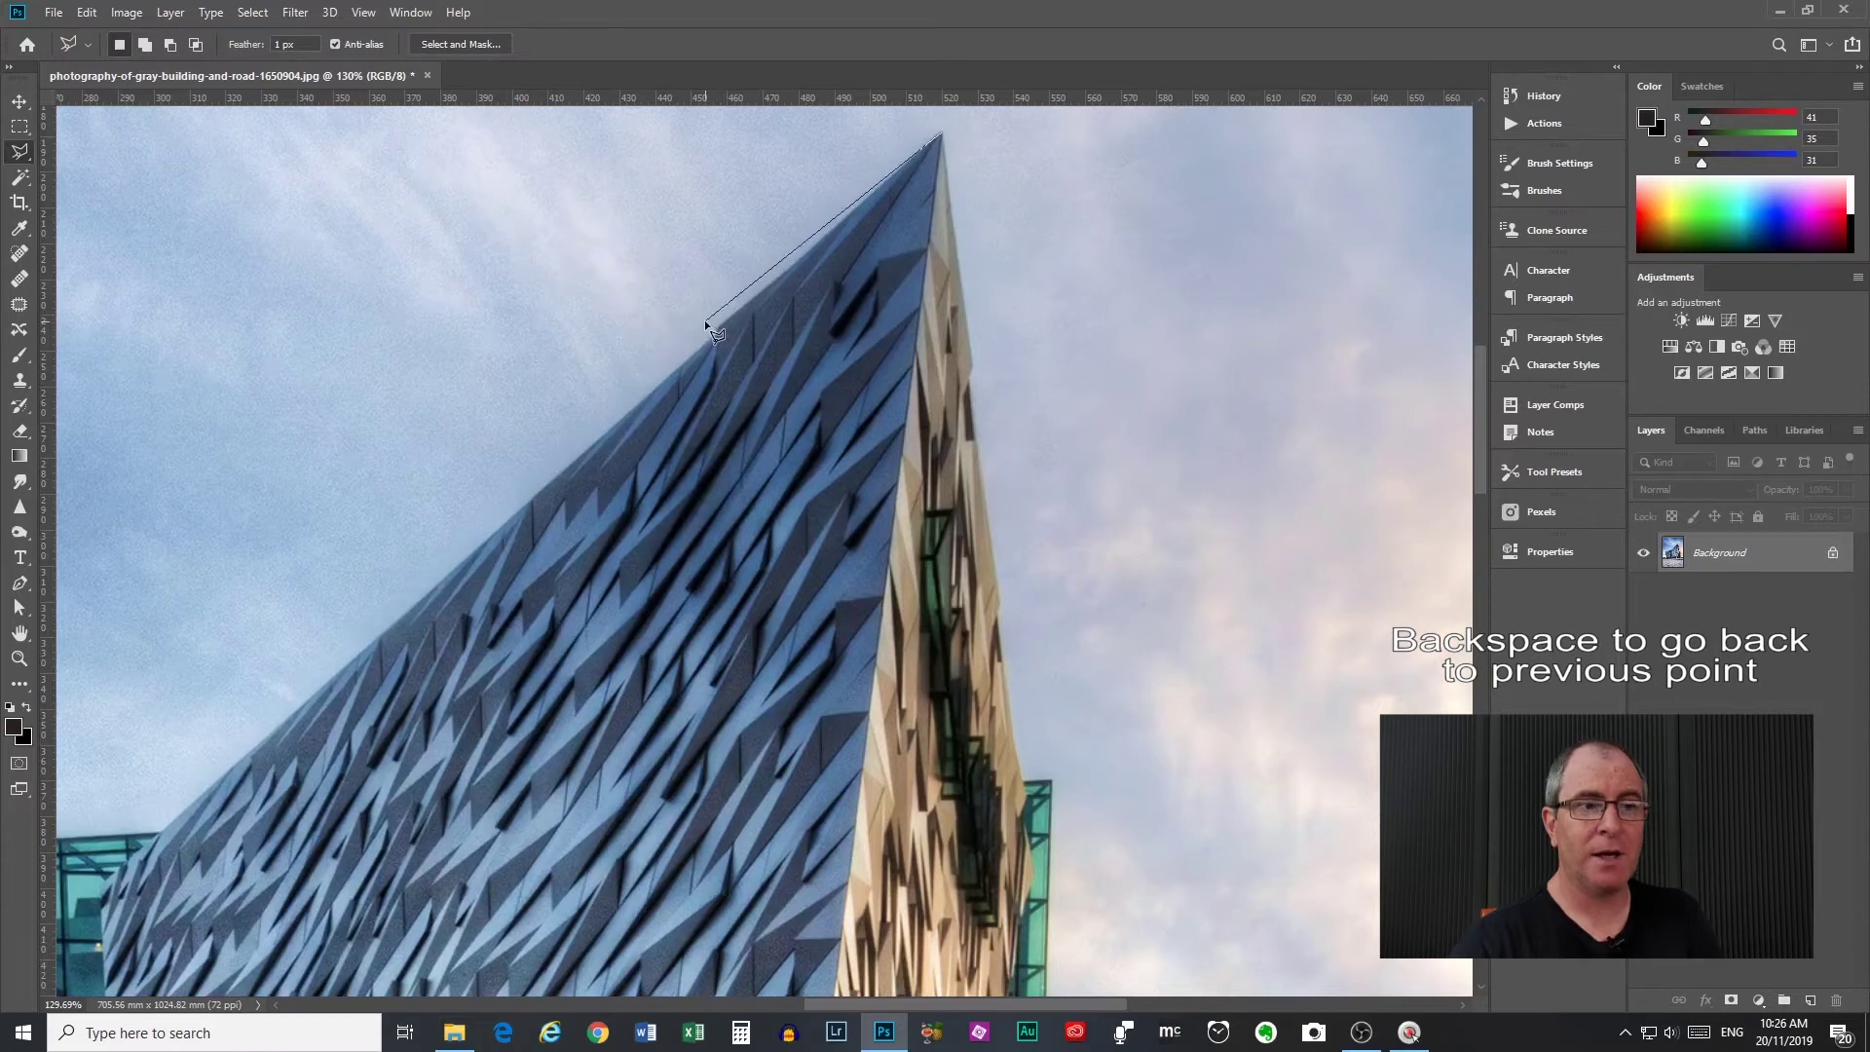
# Trace down the tower's left edge, across its base, and back up to close at the apex.
pyautogui.click(937, 136)
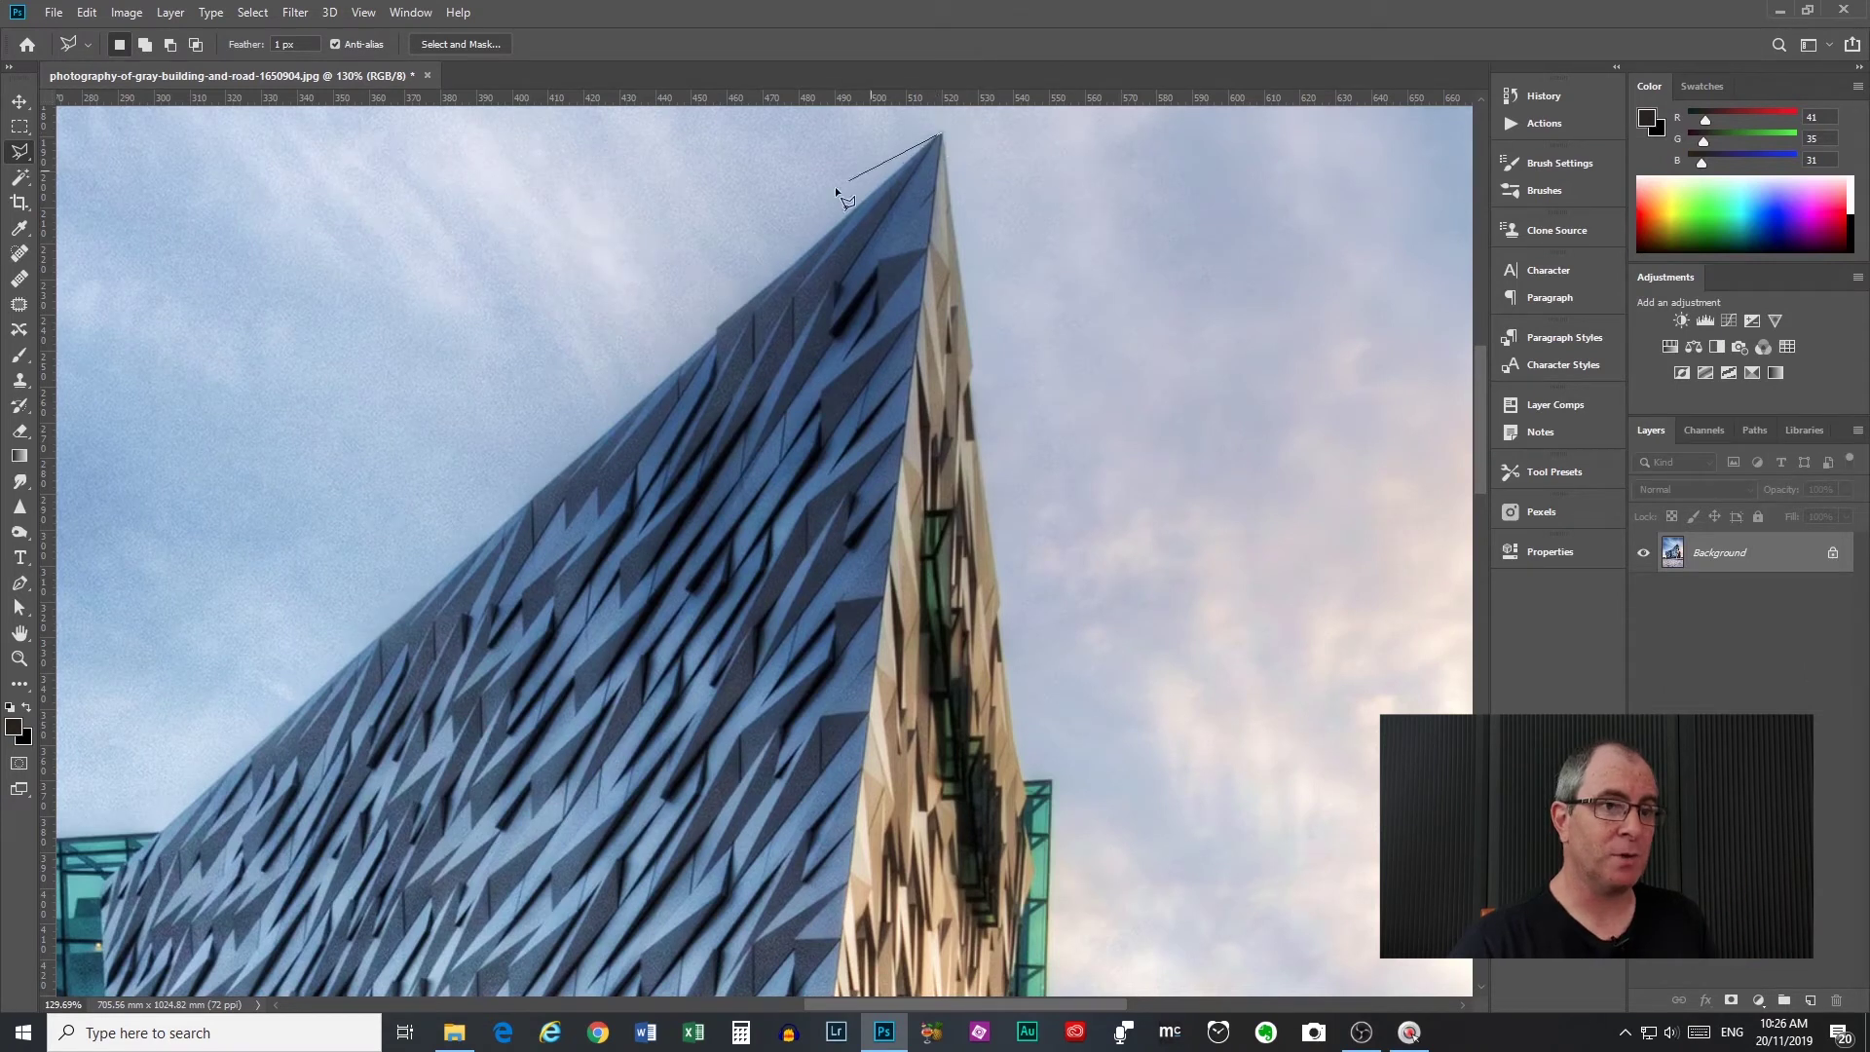
pyautogui.click(715, 336)
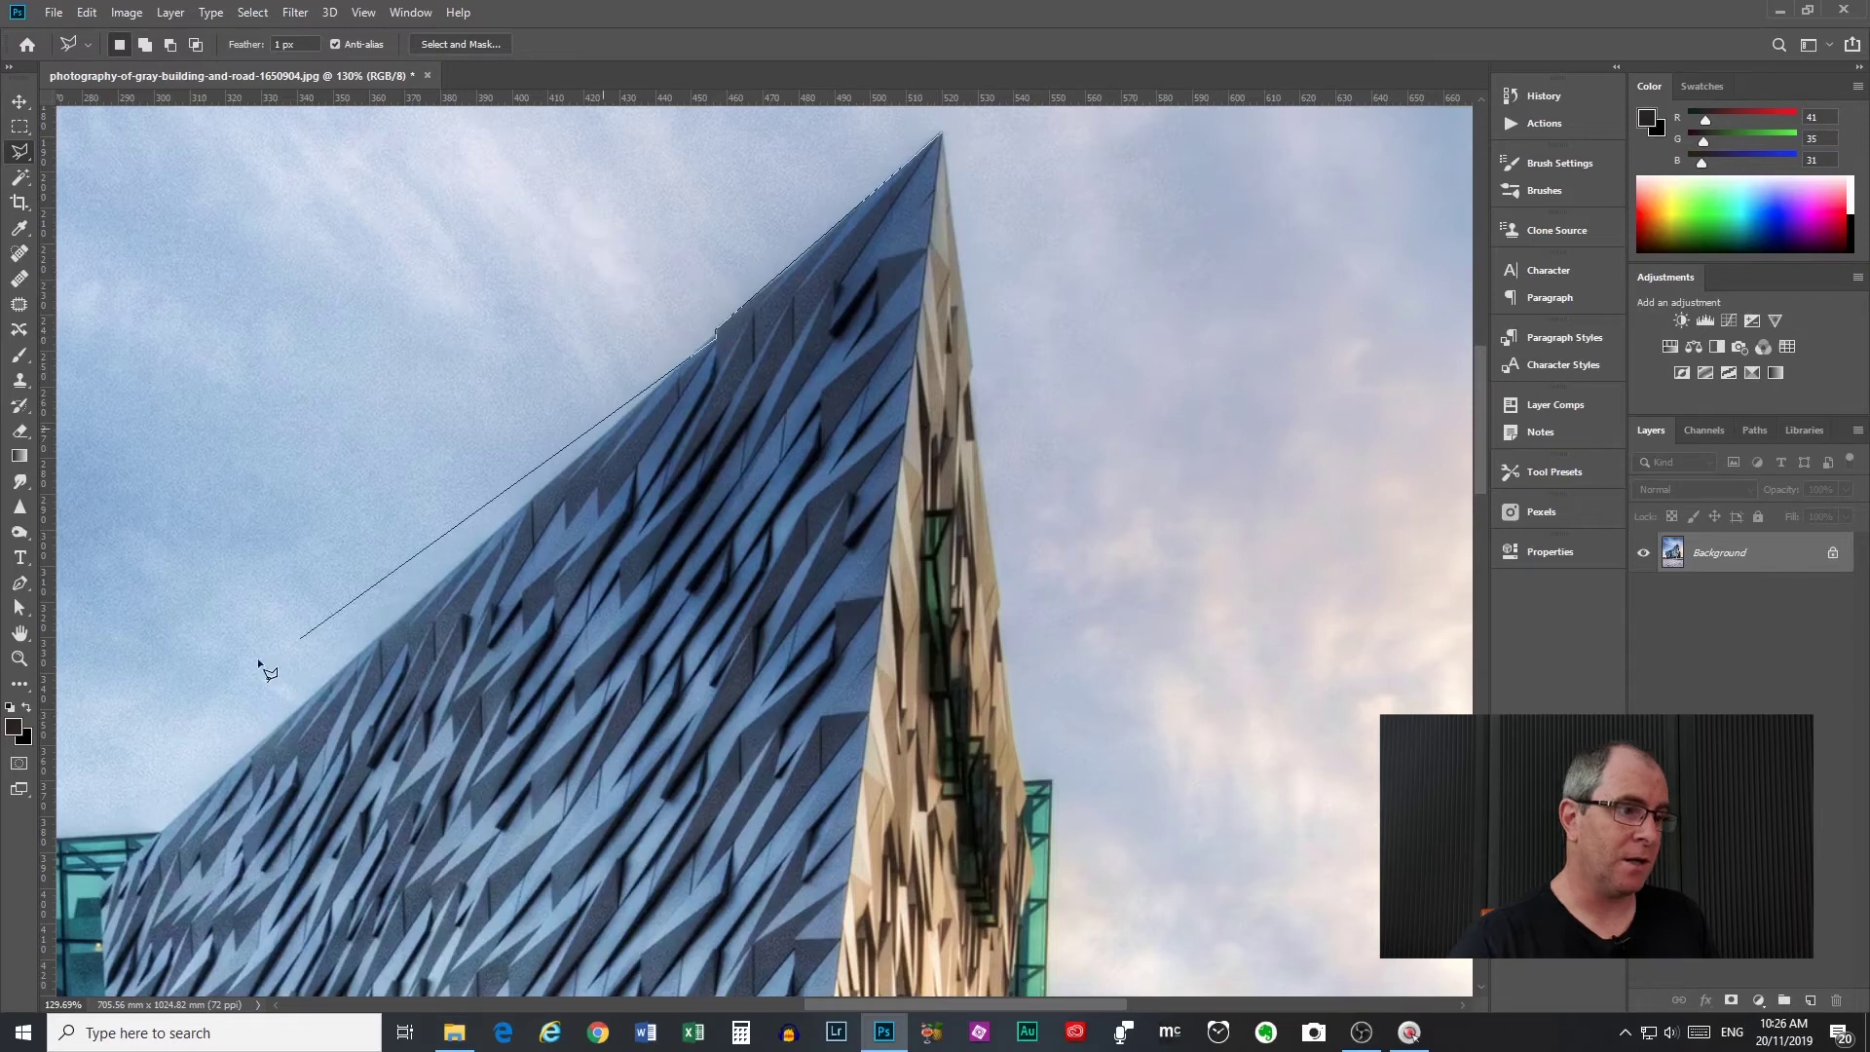
pyautogui.click(96, 884)
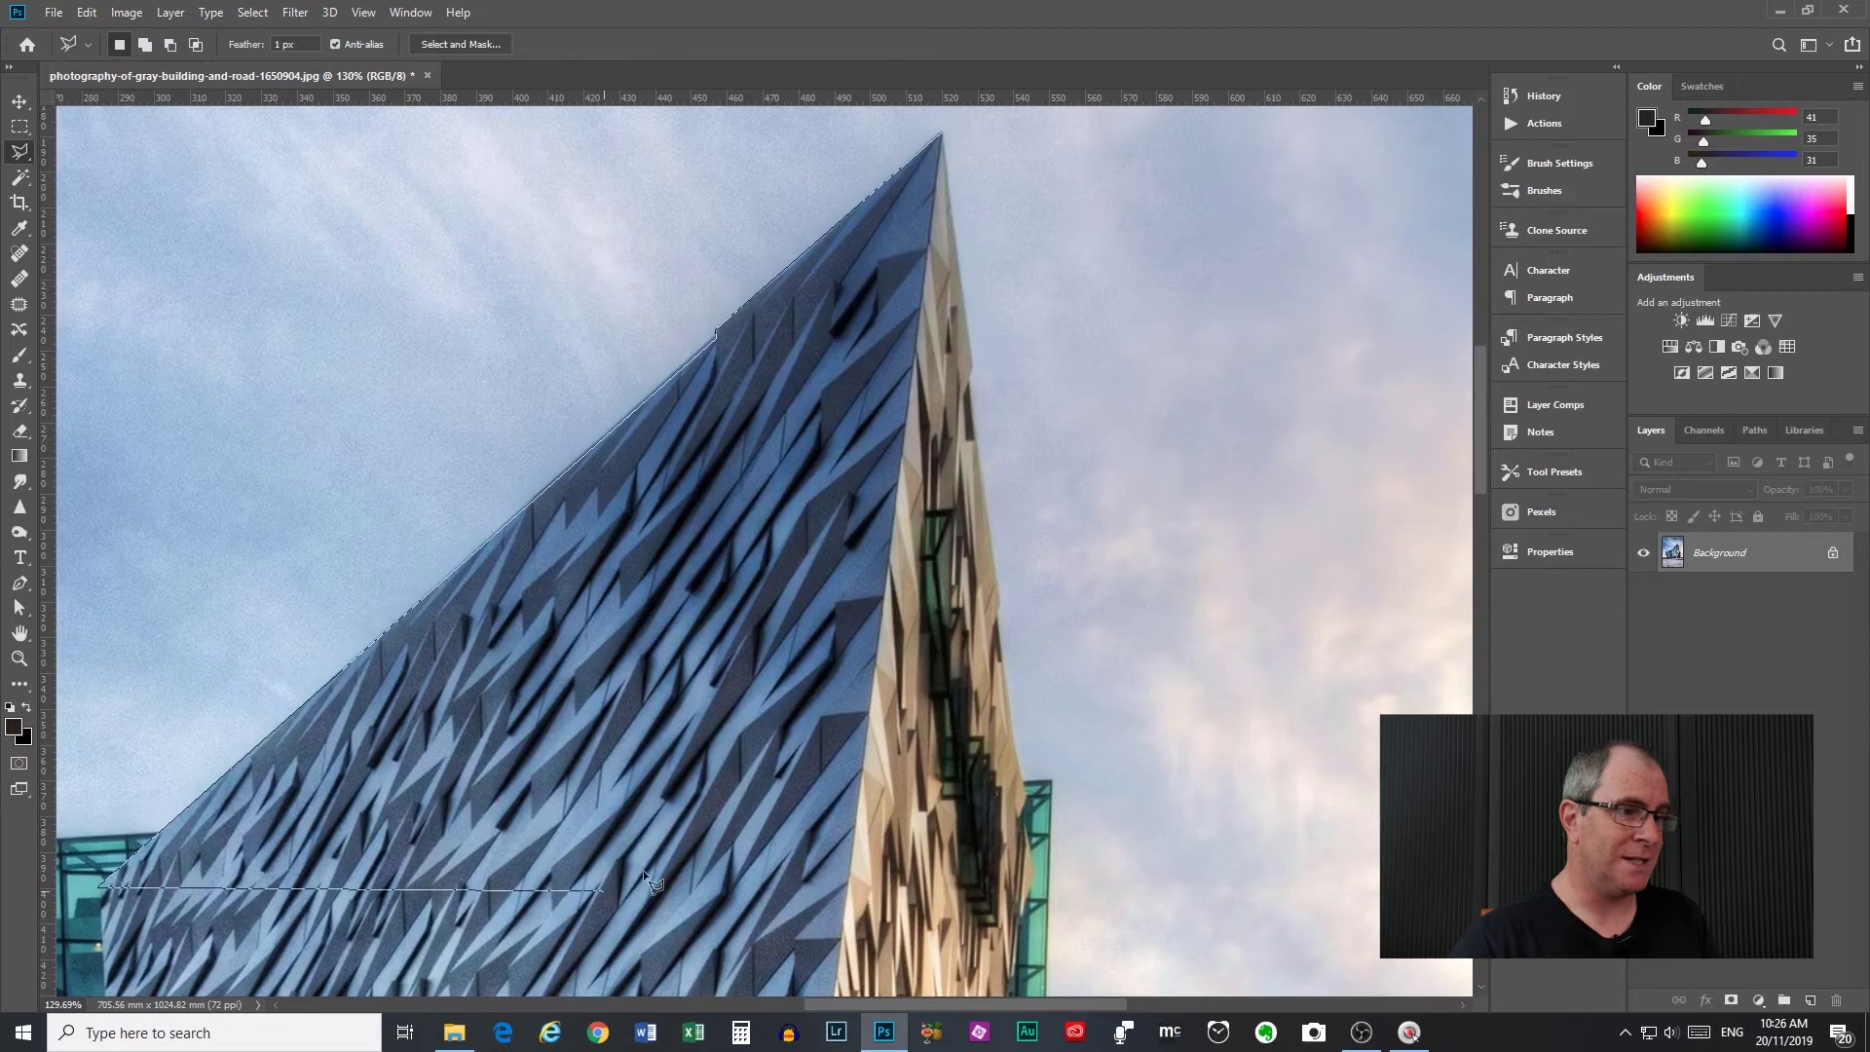
pyautogui.click(869, 713)
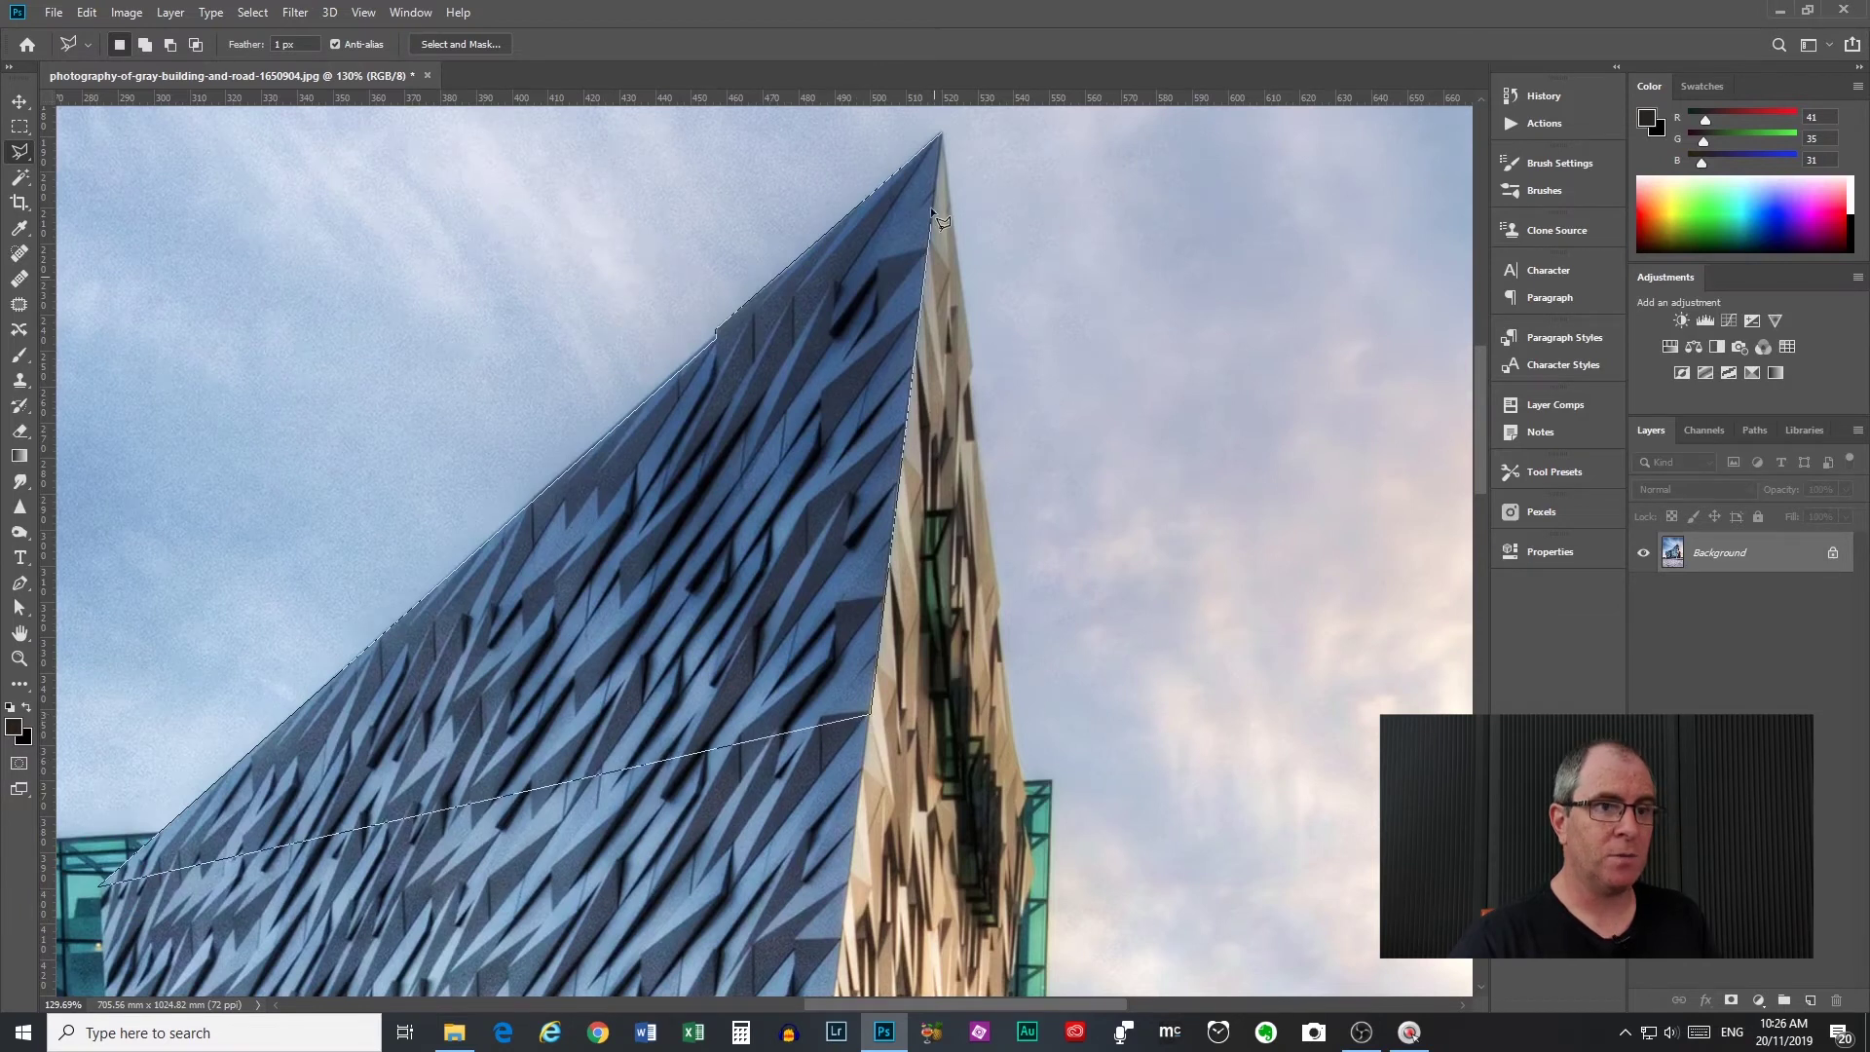
pyautogui.click(941, 139)
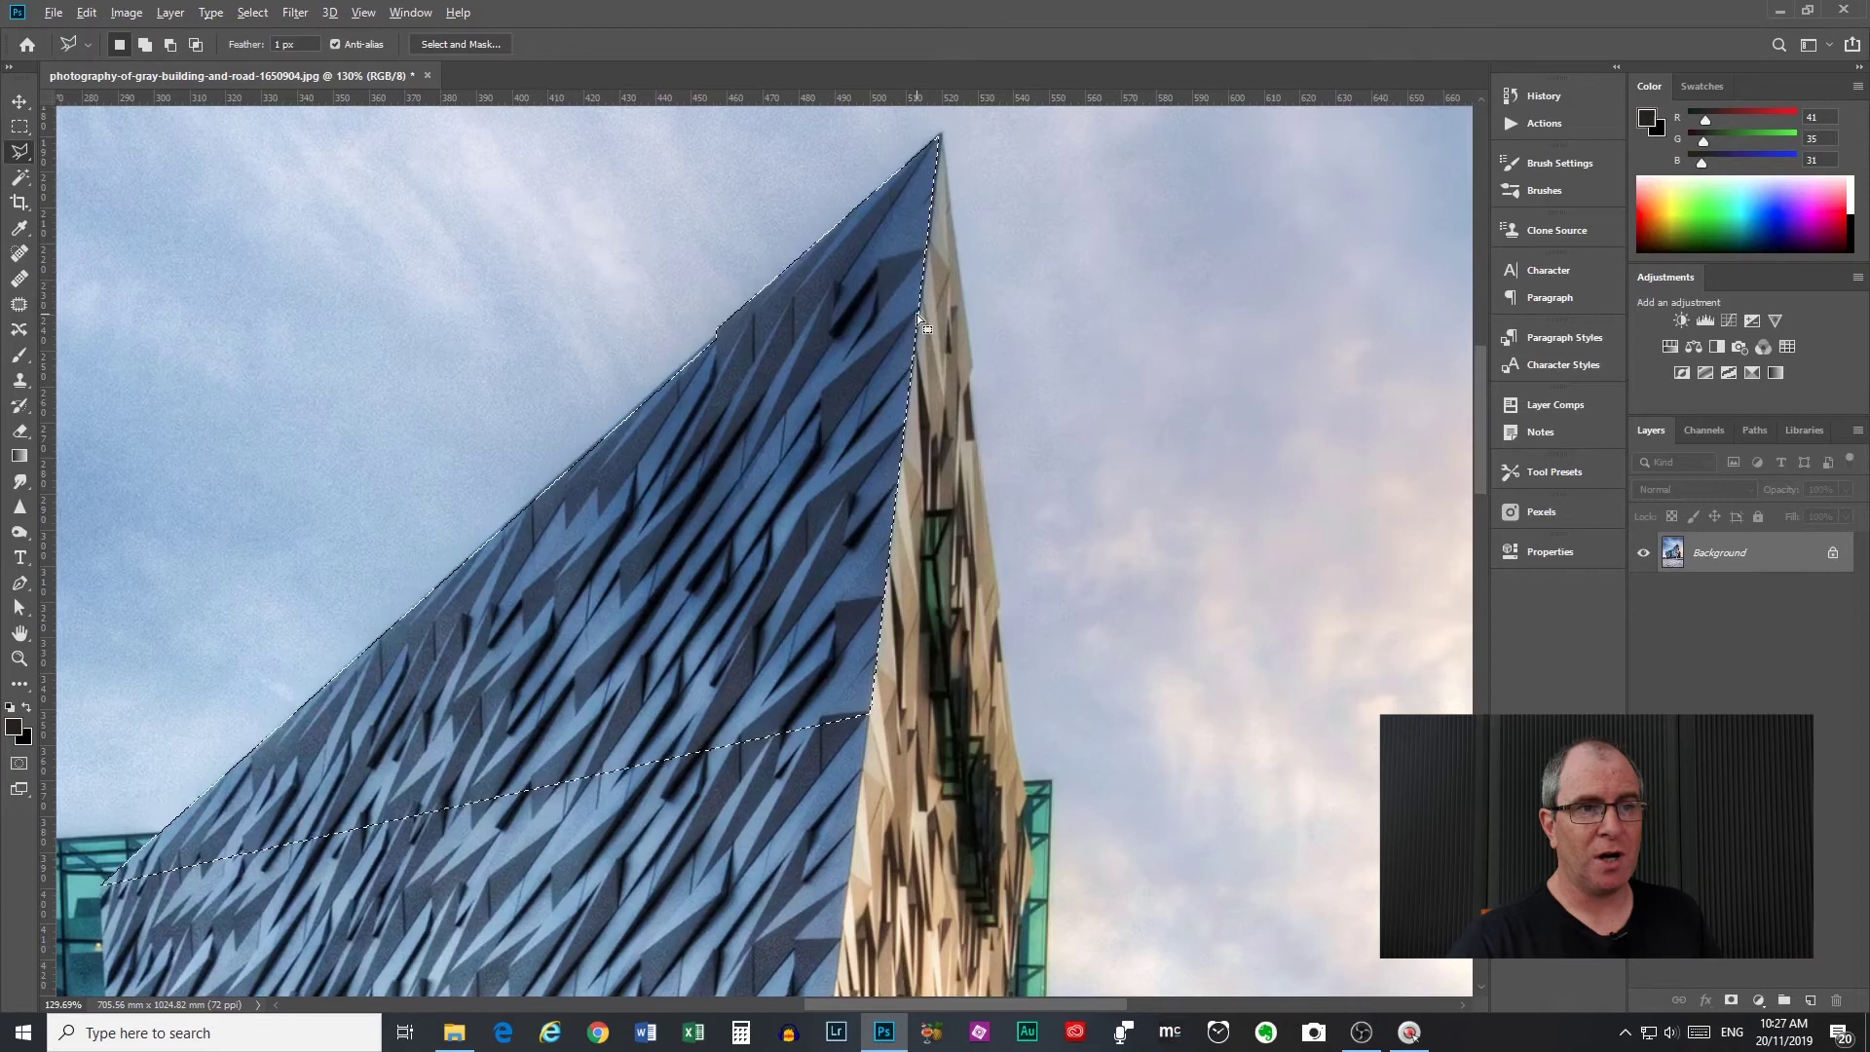
# Hold Alt and cut a narrow sliver along the blue face's right edge out of the selection.
pyautogui.press('alt')
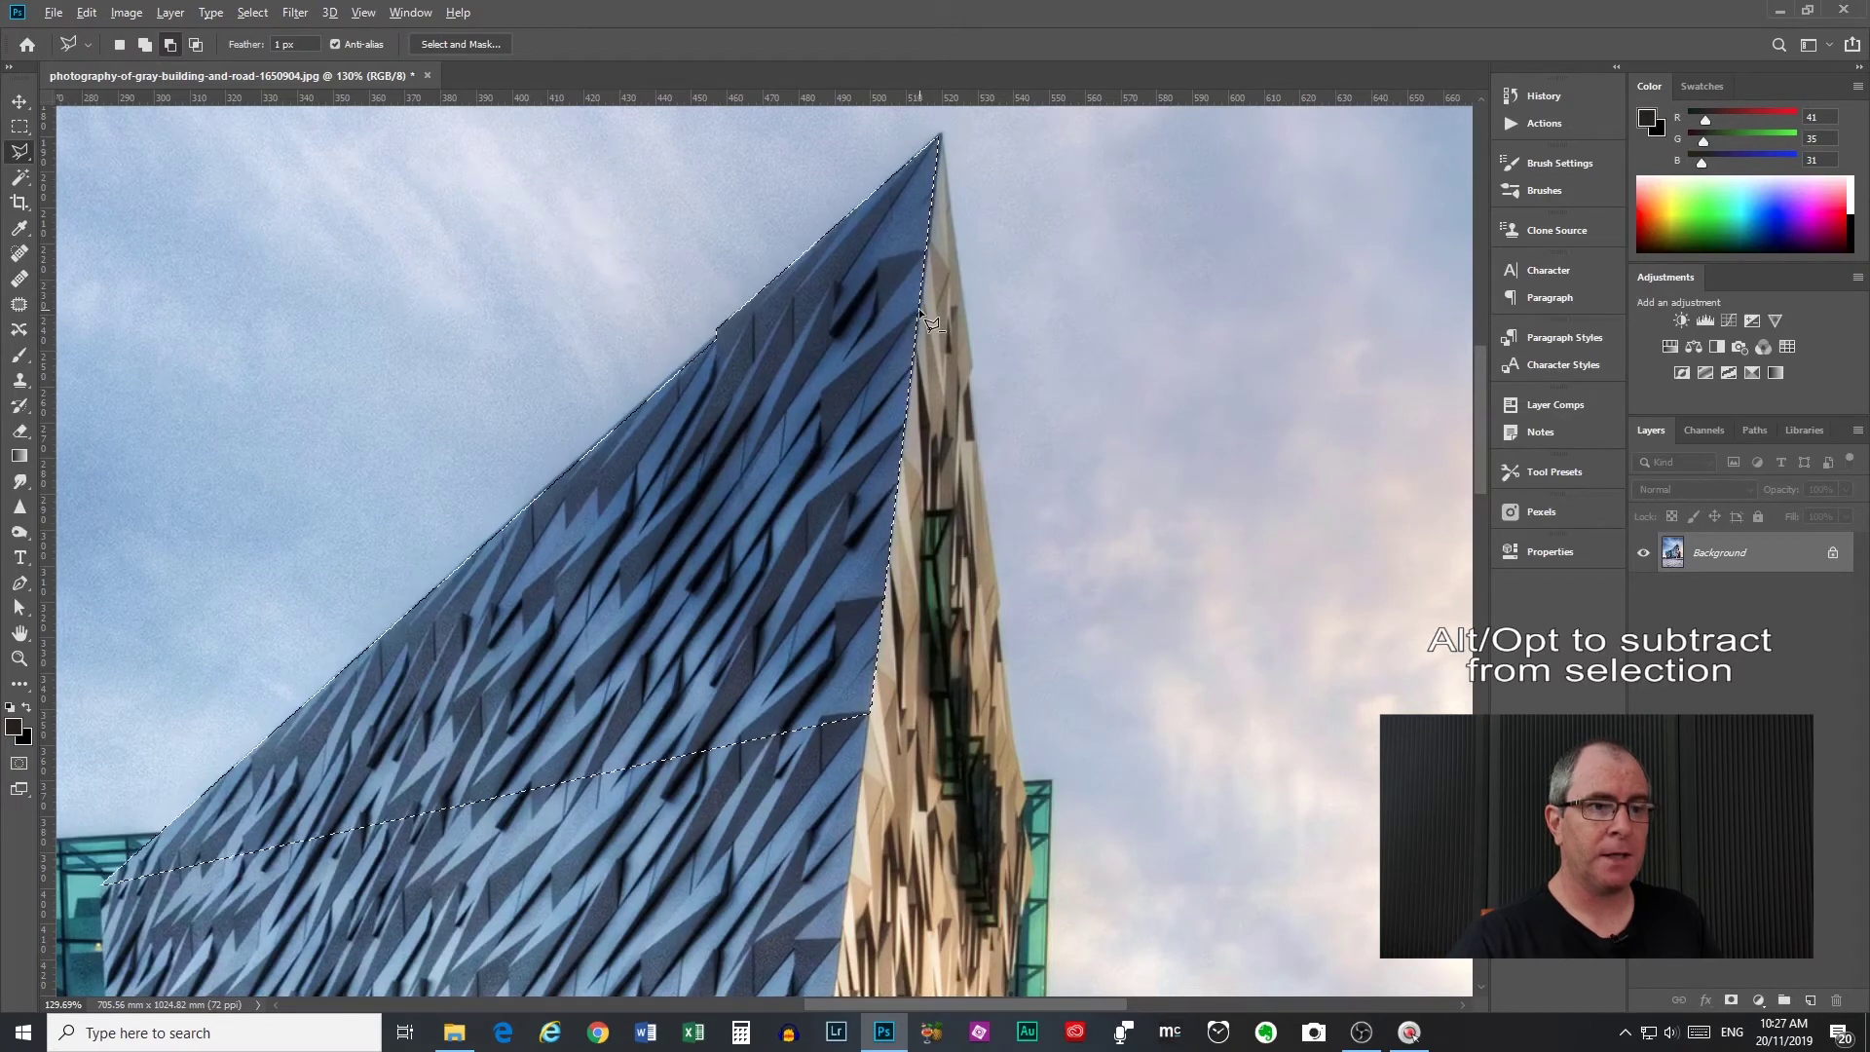
pyautogui.keyDown('alt'); pyautogui.click(921, 312); pyautogui.keyUp('alt')
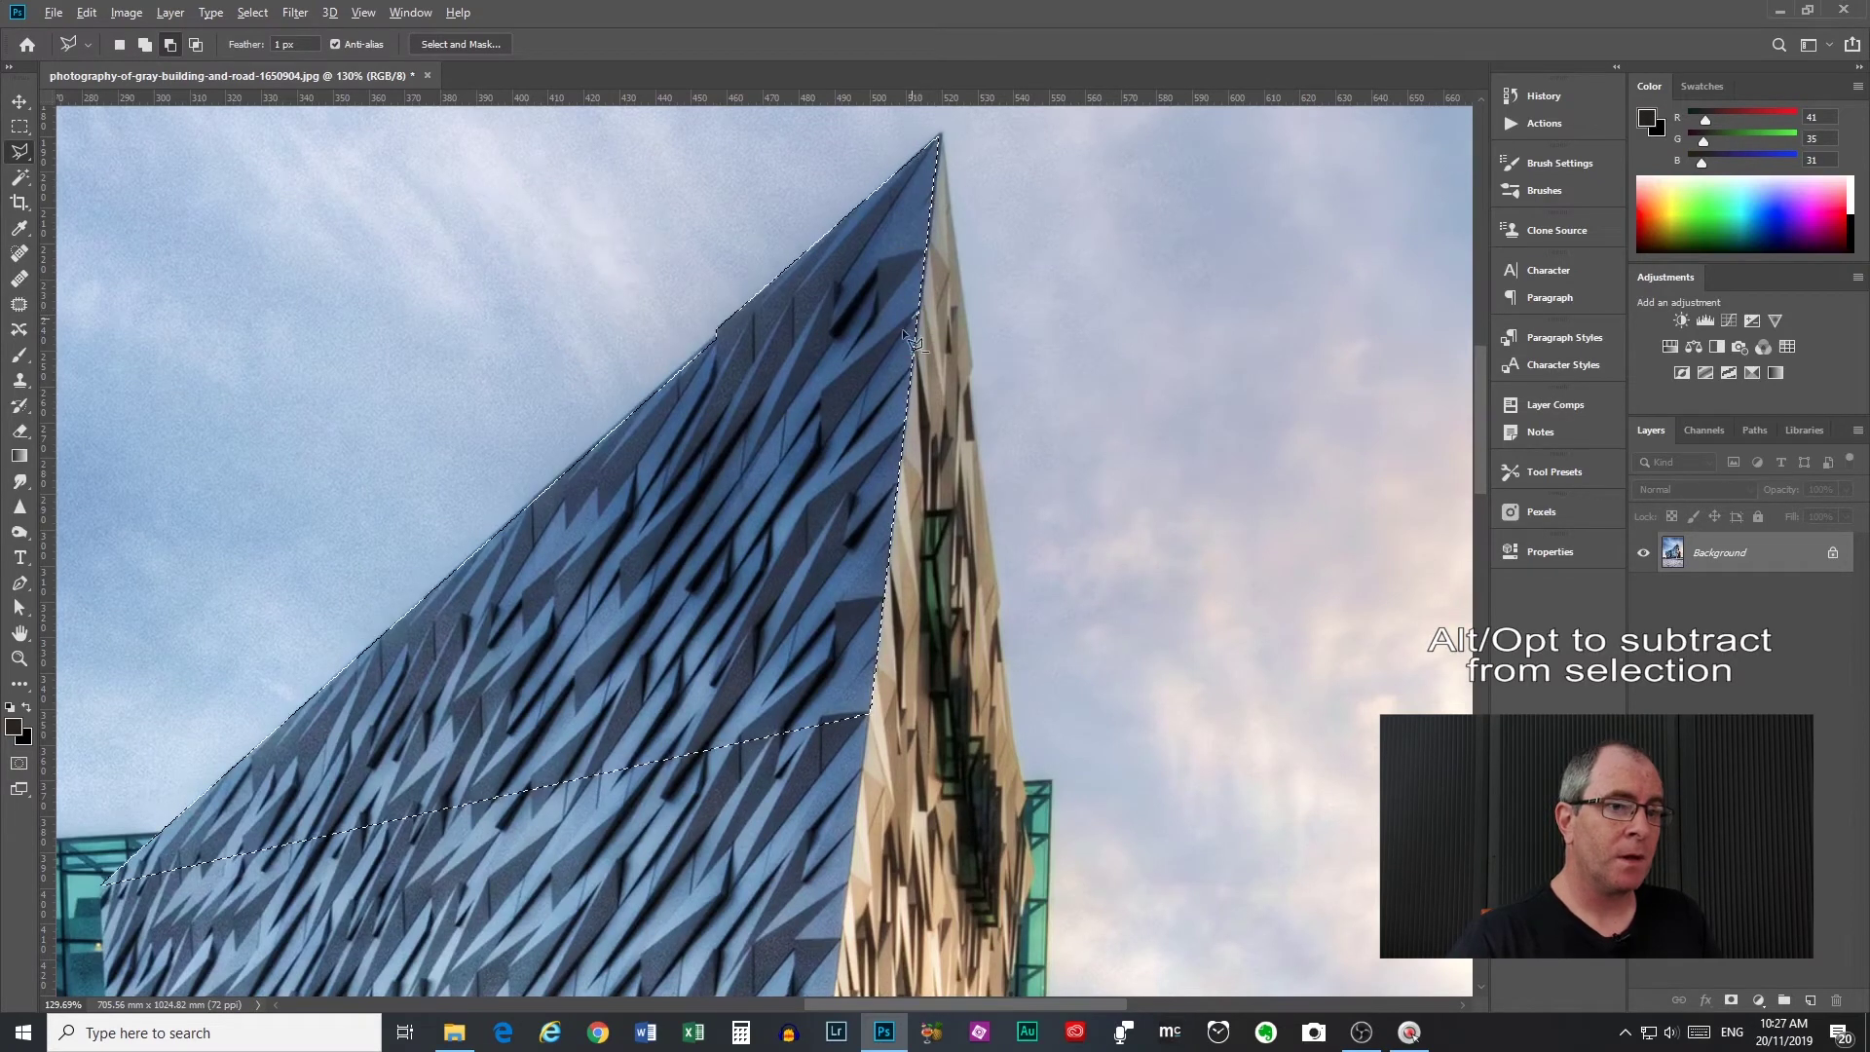
pyautogui.click(624, 768)
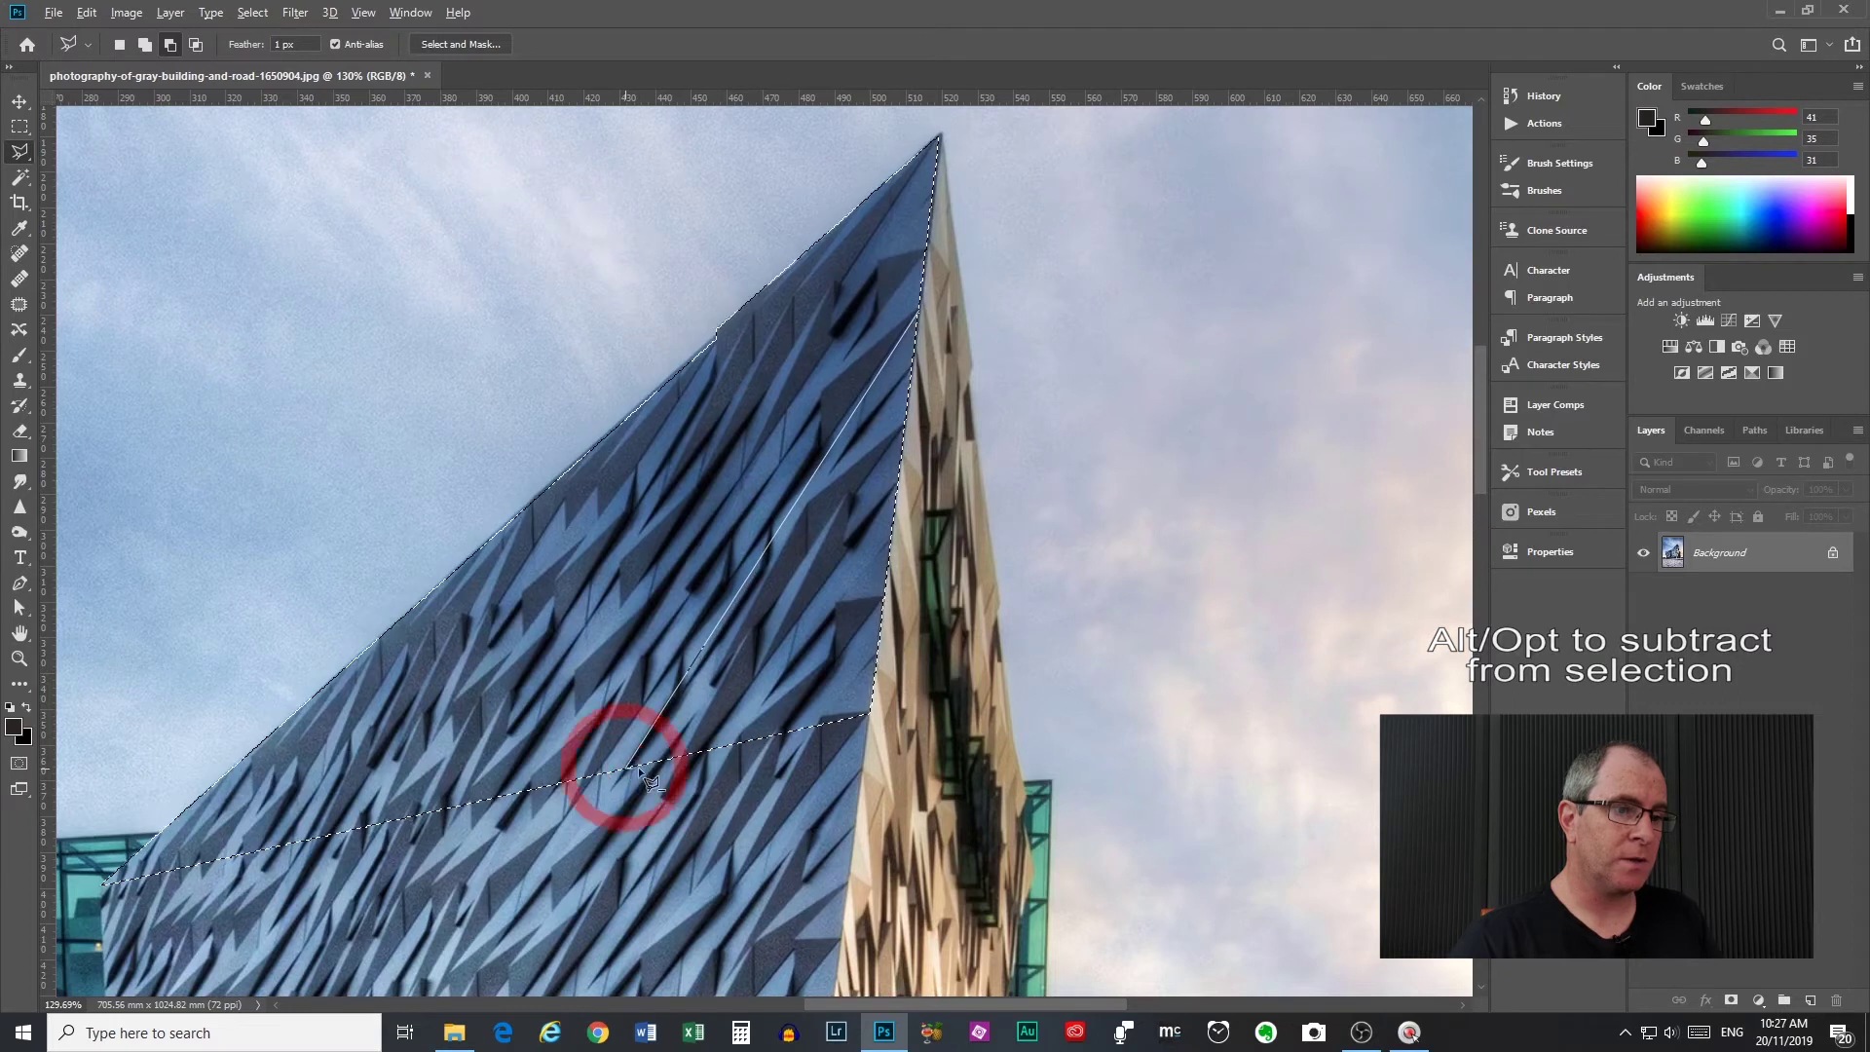
pyautogui.click(872, 719)
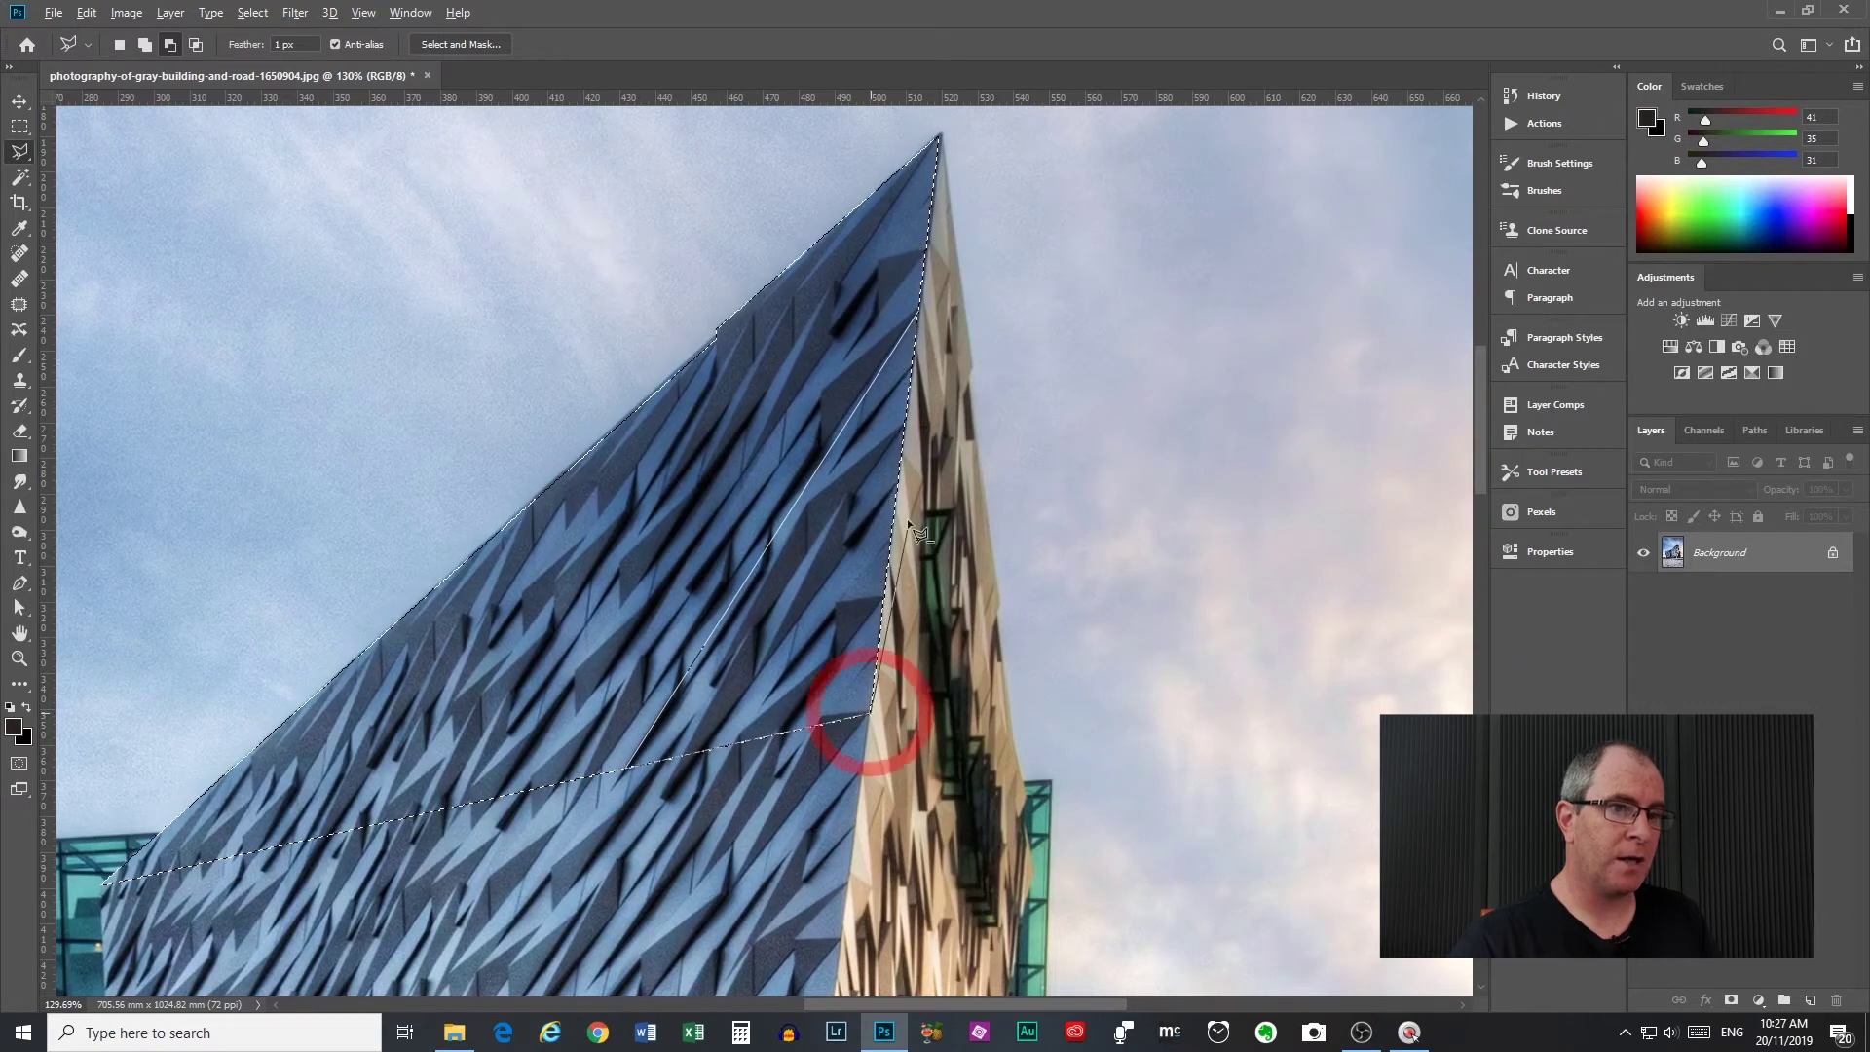
pyautogui.click(920, 311)
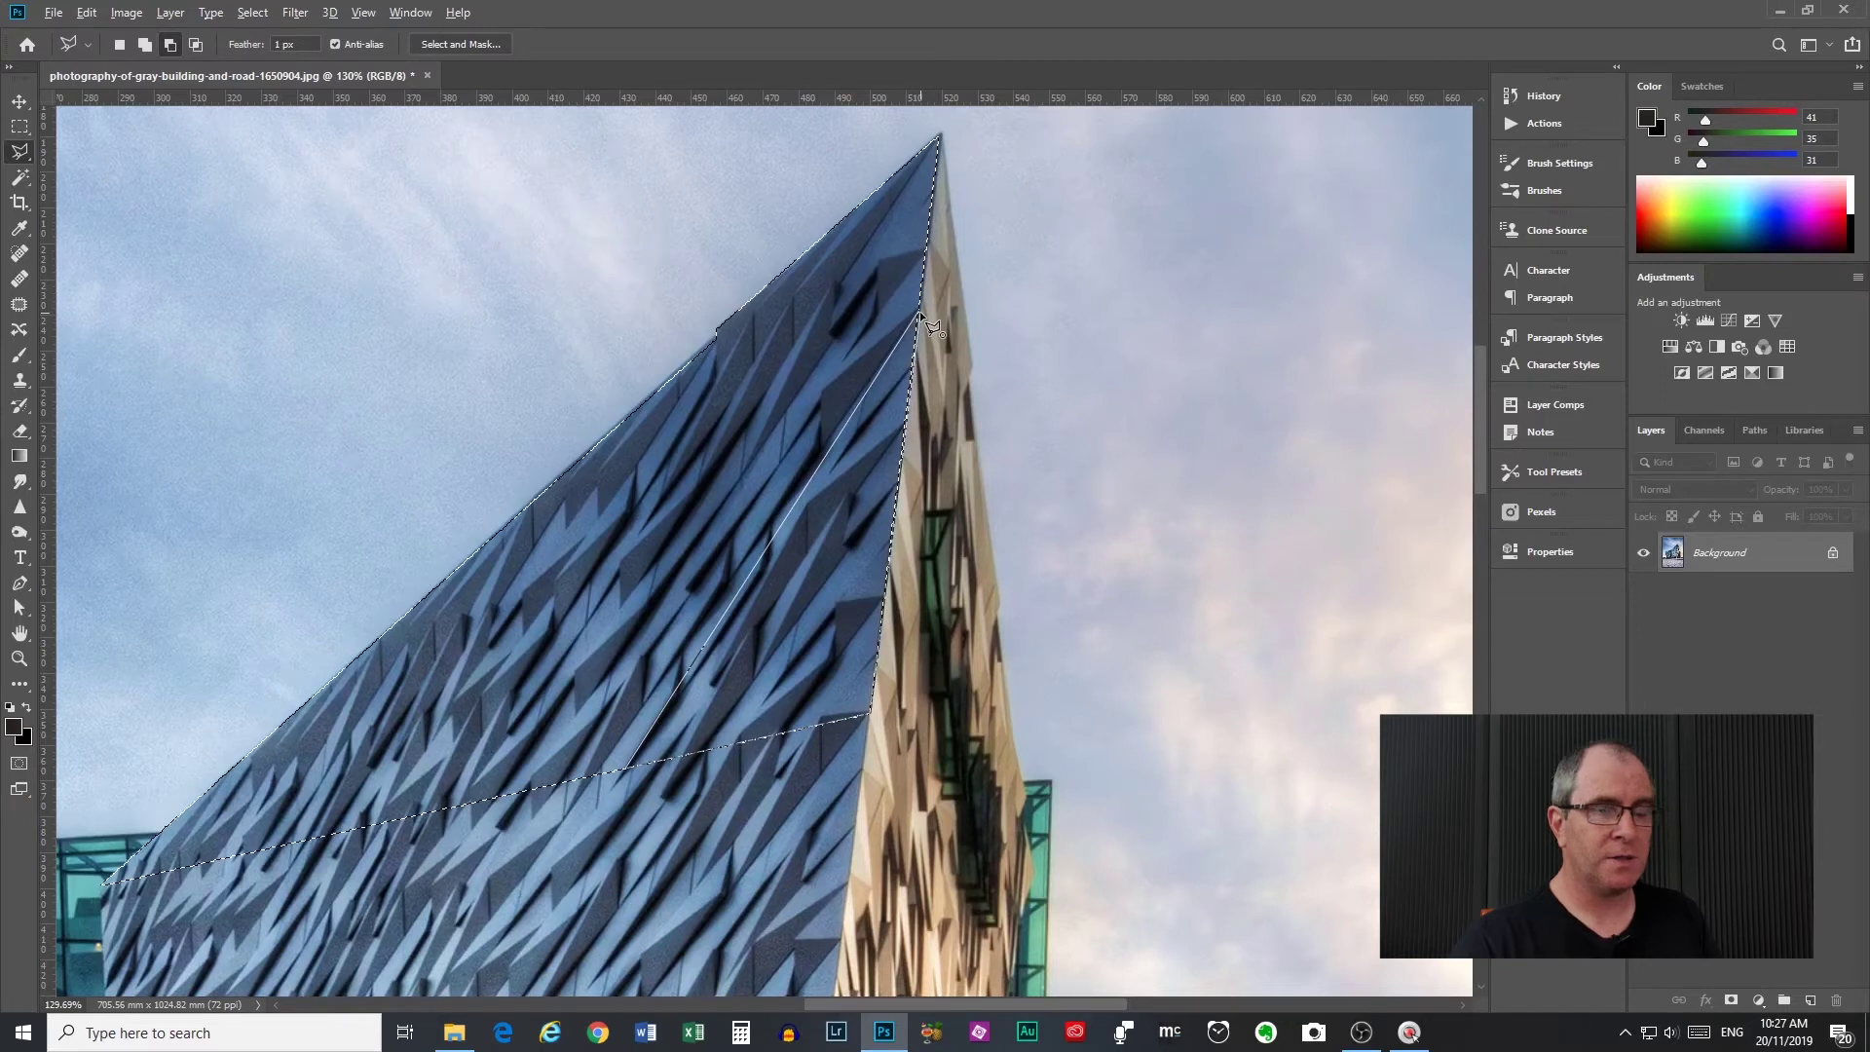
pyautogui.click(919, 311)
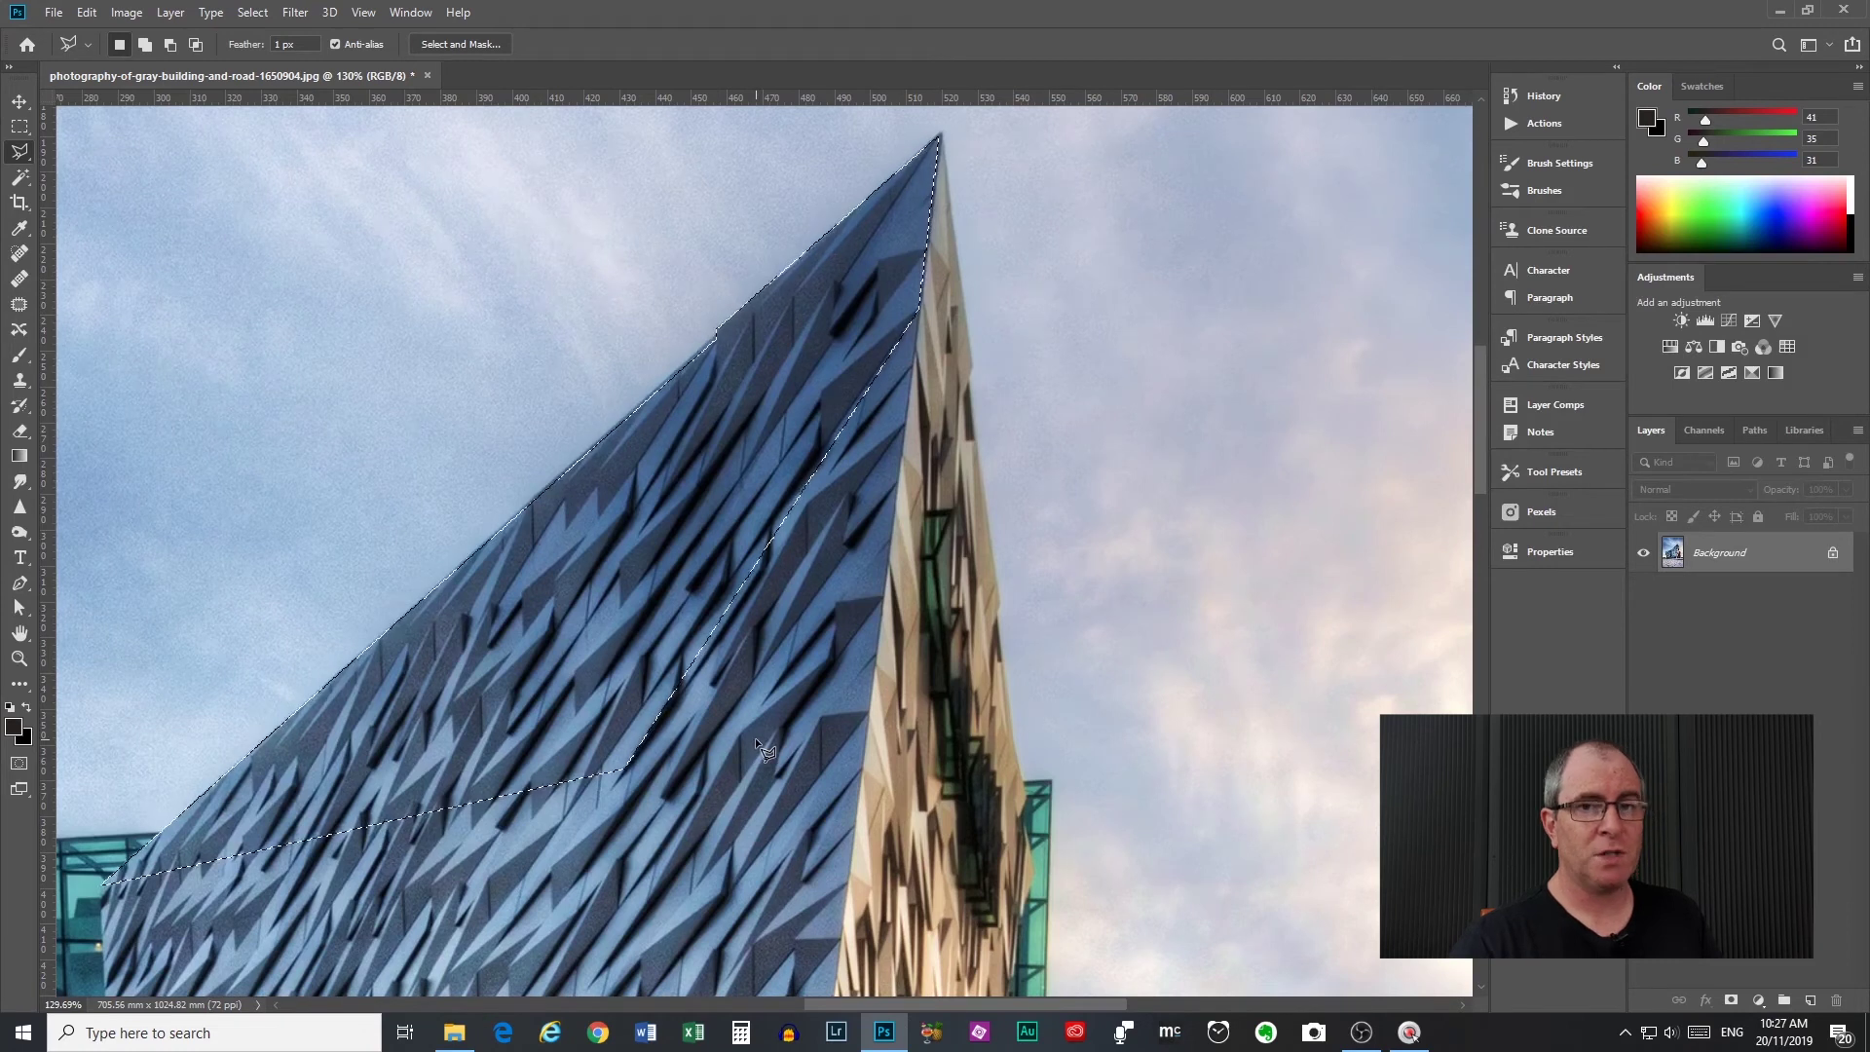
# Undo the subtracted notch and pan down to the building's lower part.
pyautogui.hotkey('ctrl', 'z')
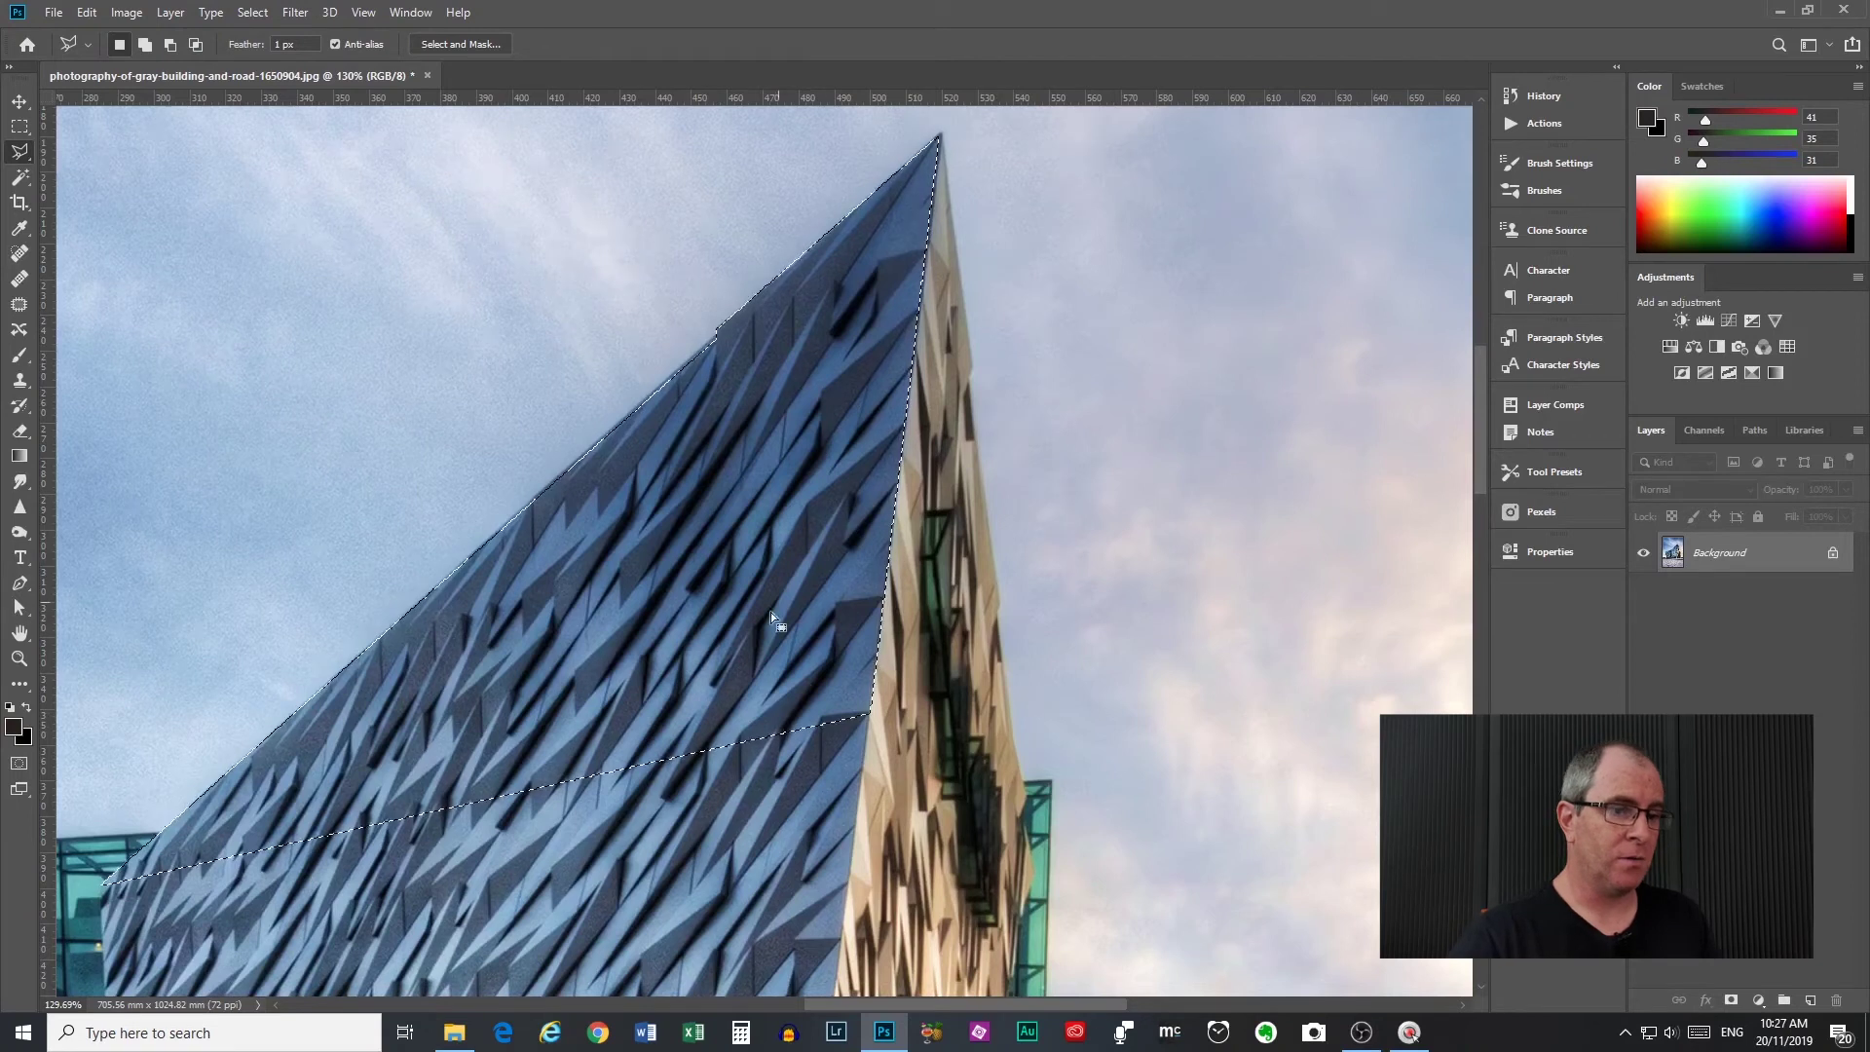
pyautogui.scroll(-3, 693, 735)
pyautogui.moveTo(645, 715); pyautogui.dragTo(935, 427)
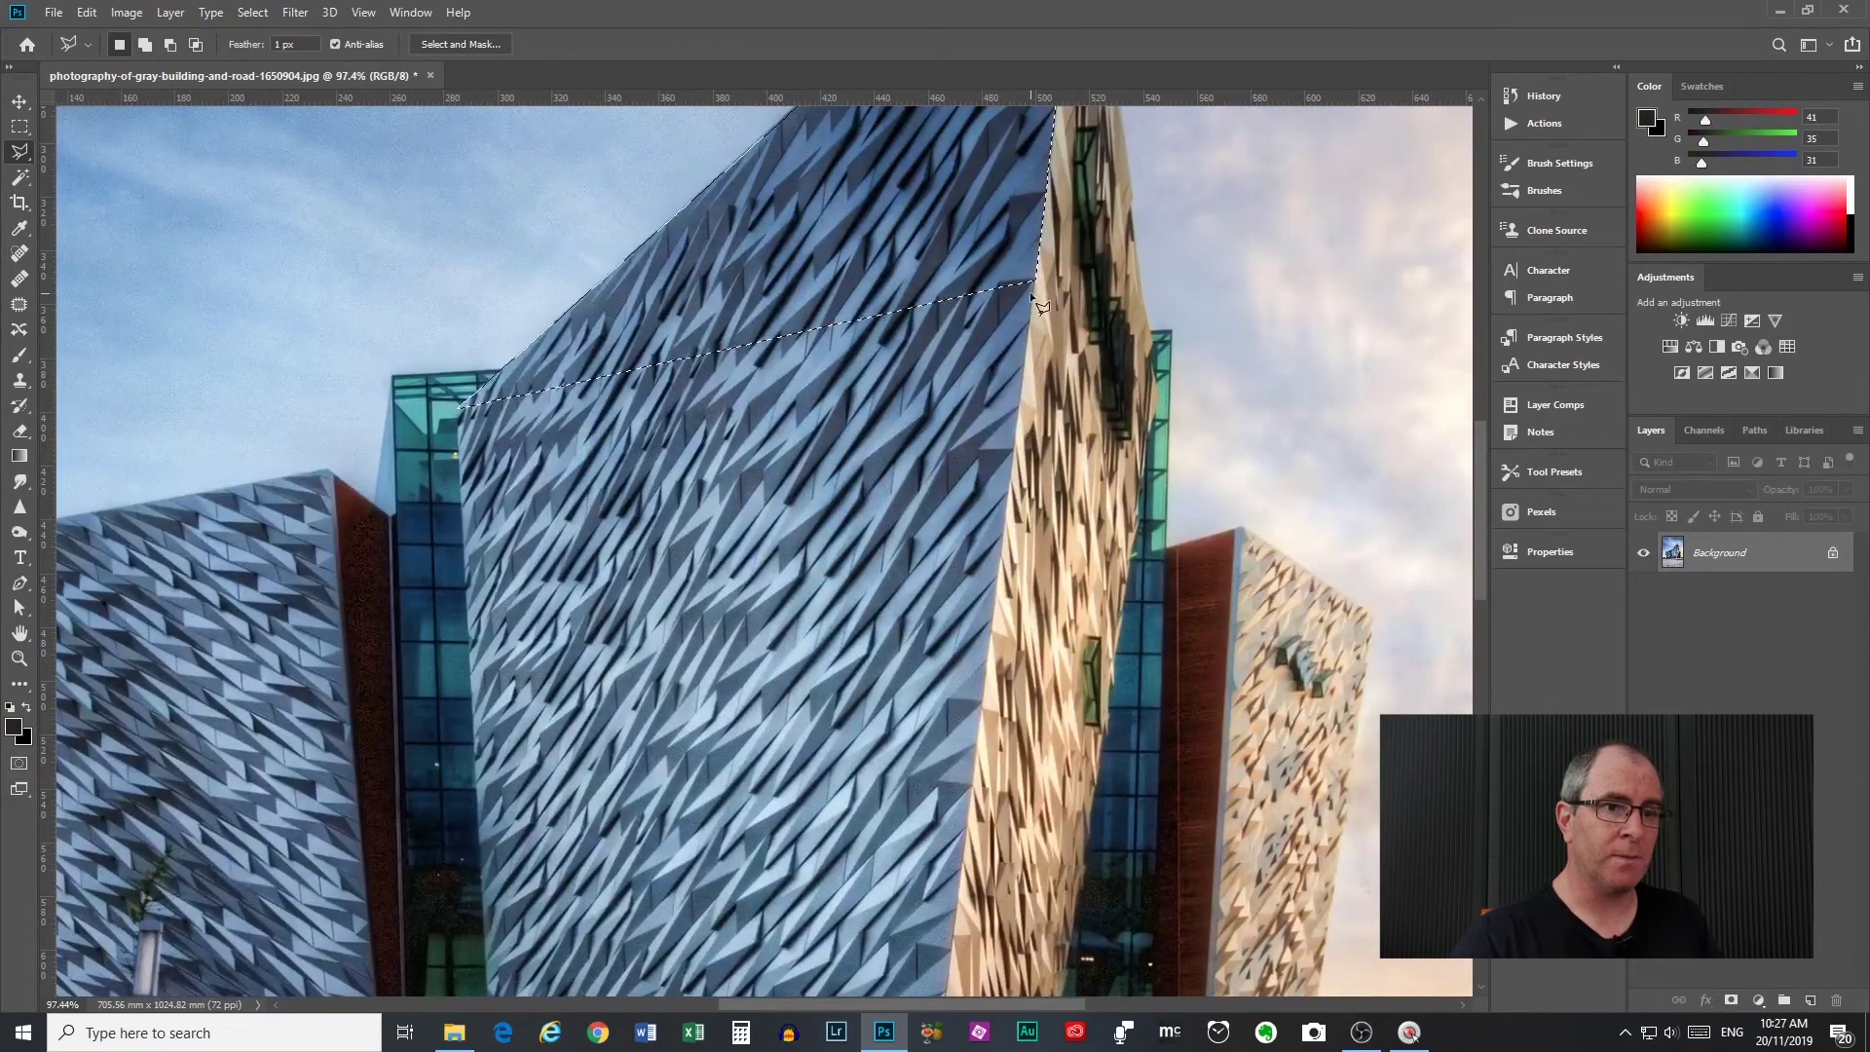
# Hold Shift and add the tower's right edge down to its base into the selection.
pyautogui.press('shift')
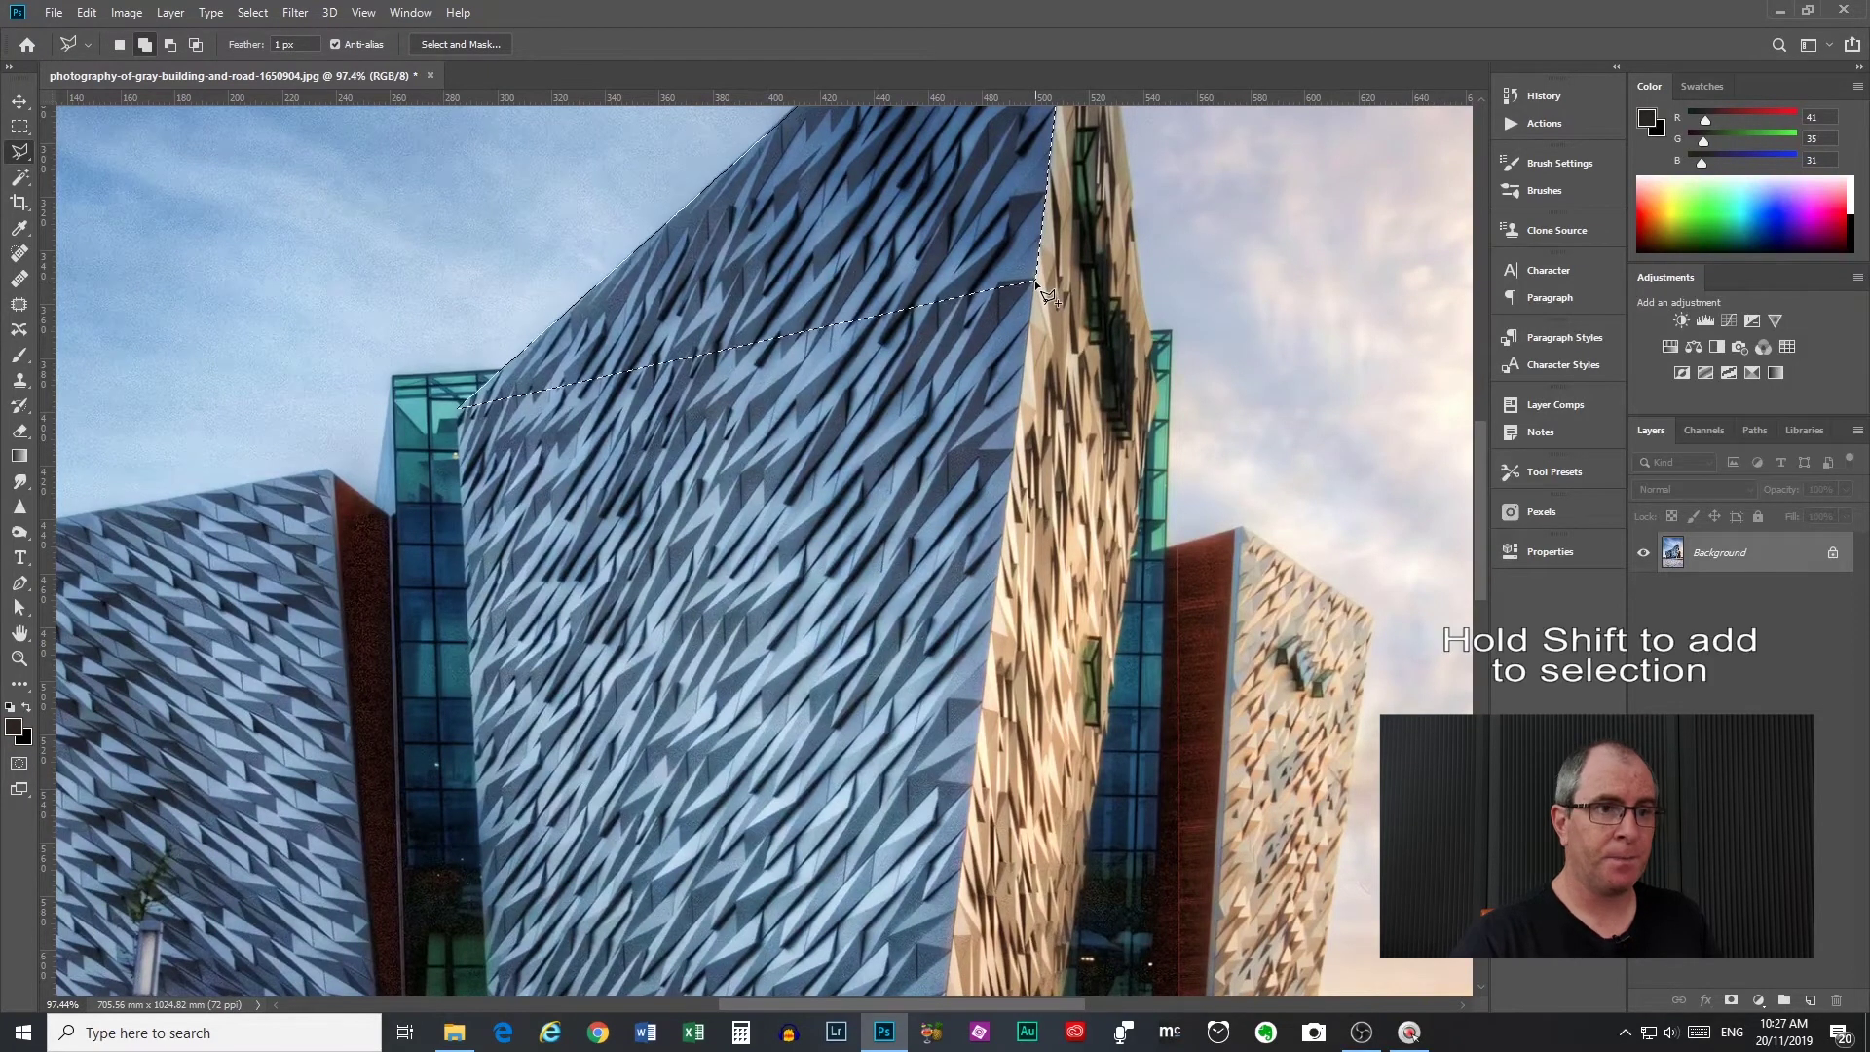
pyautogui.click(1034, 278)
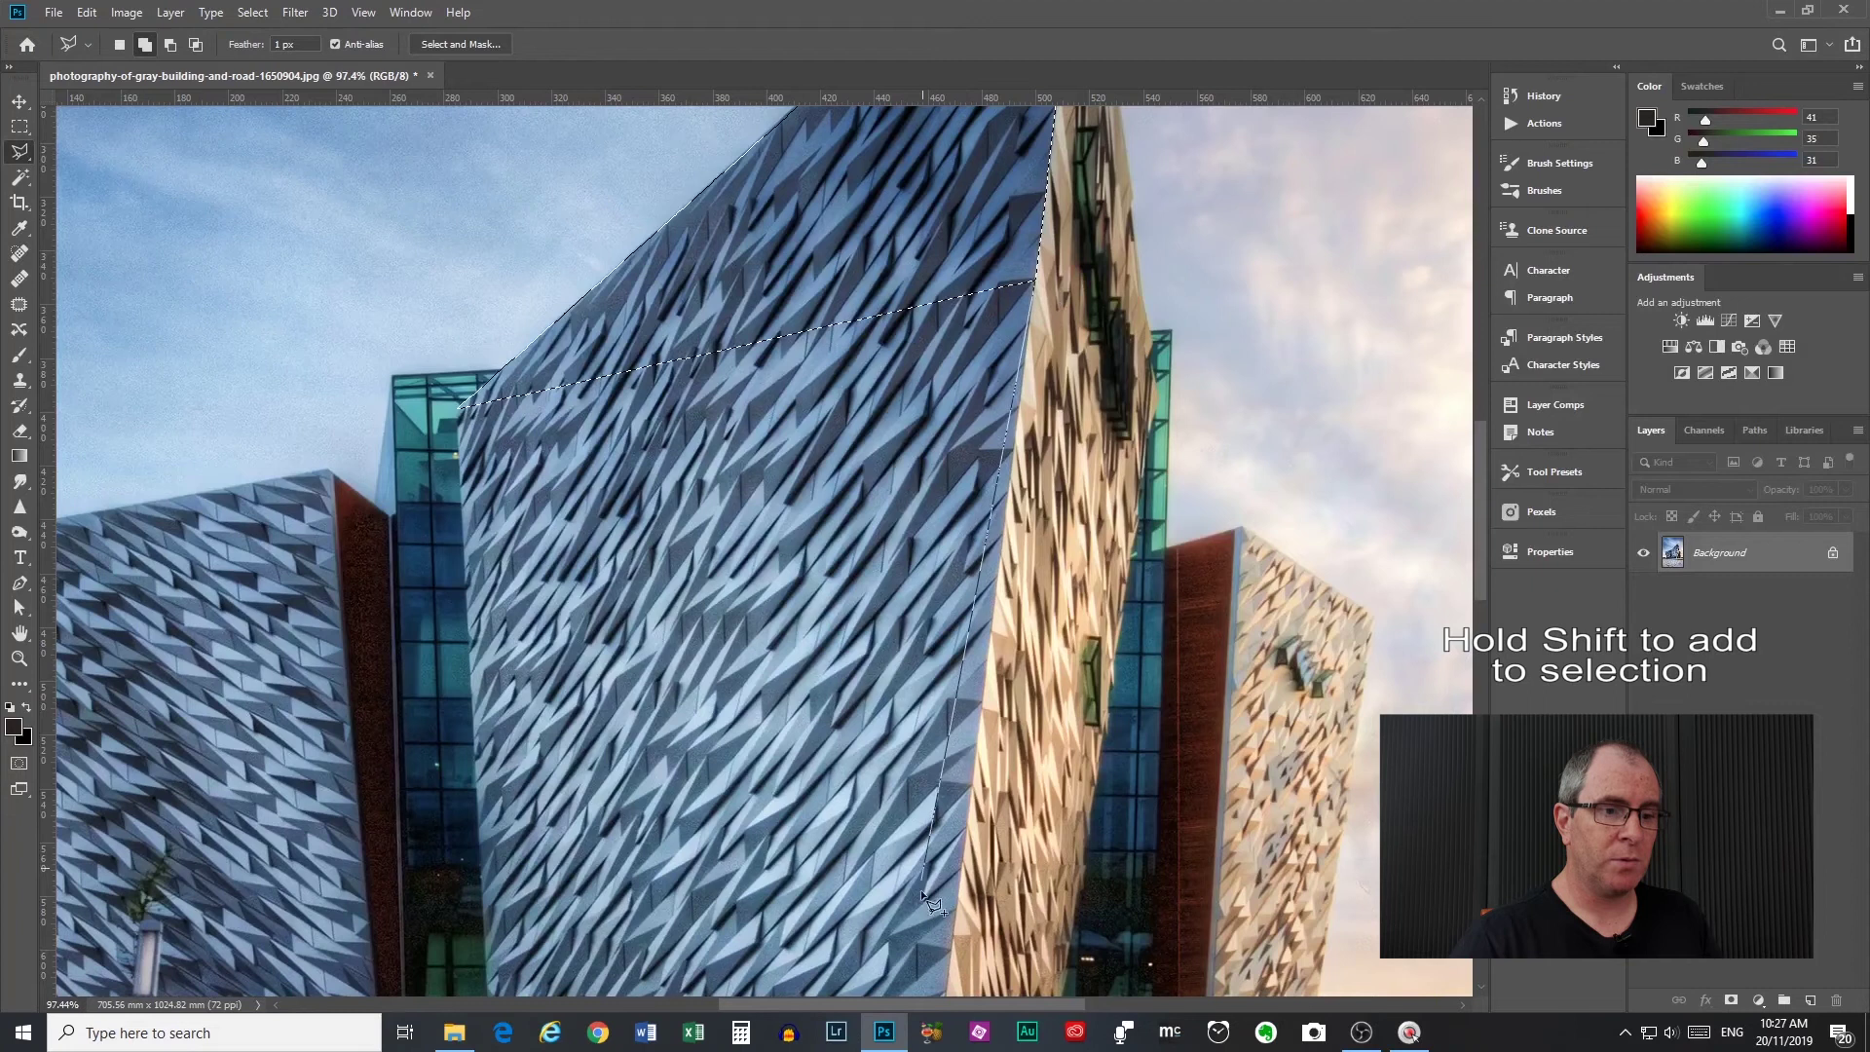
pyautogui.scroll(-10, 1023, 409)
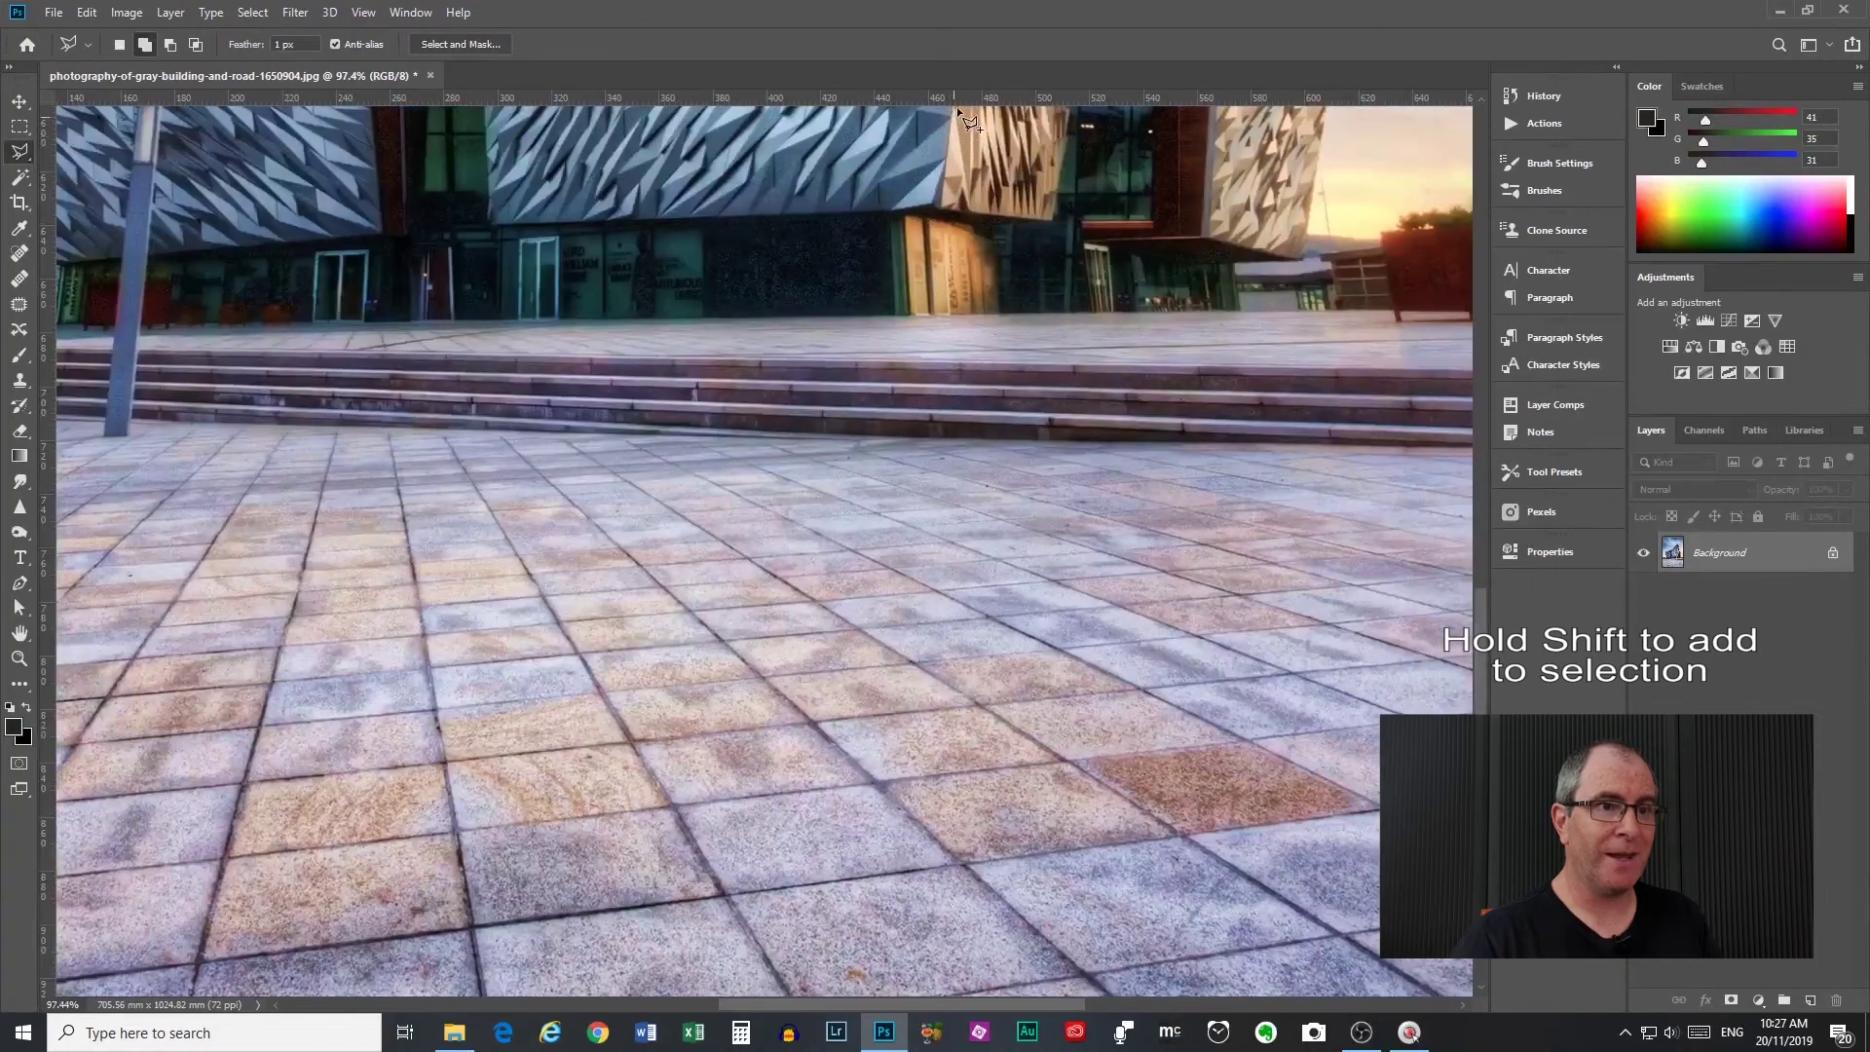
pyautogui.scroll(10, 956, 108)
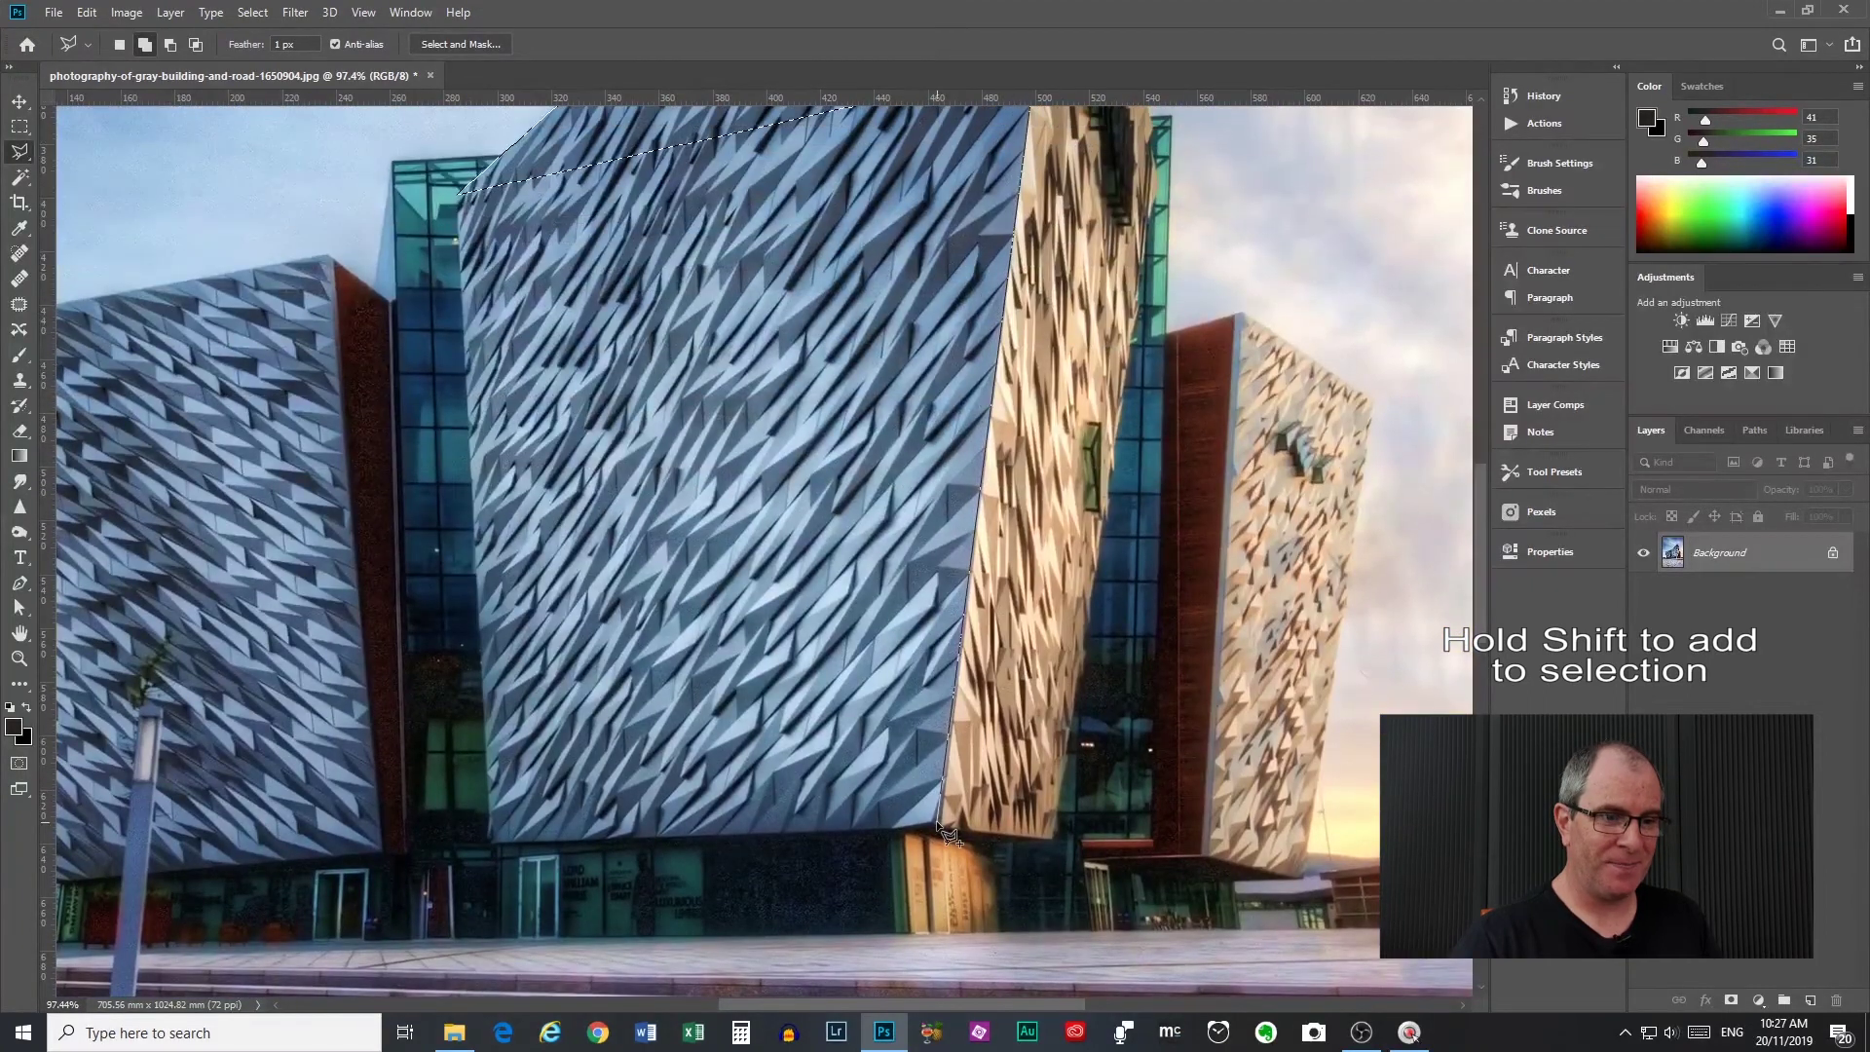
pyautogui.press('BackSpace')
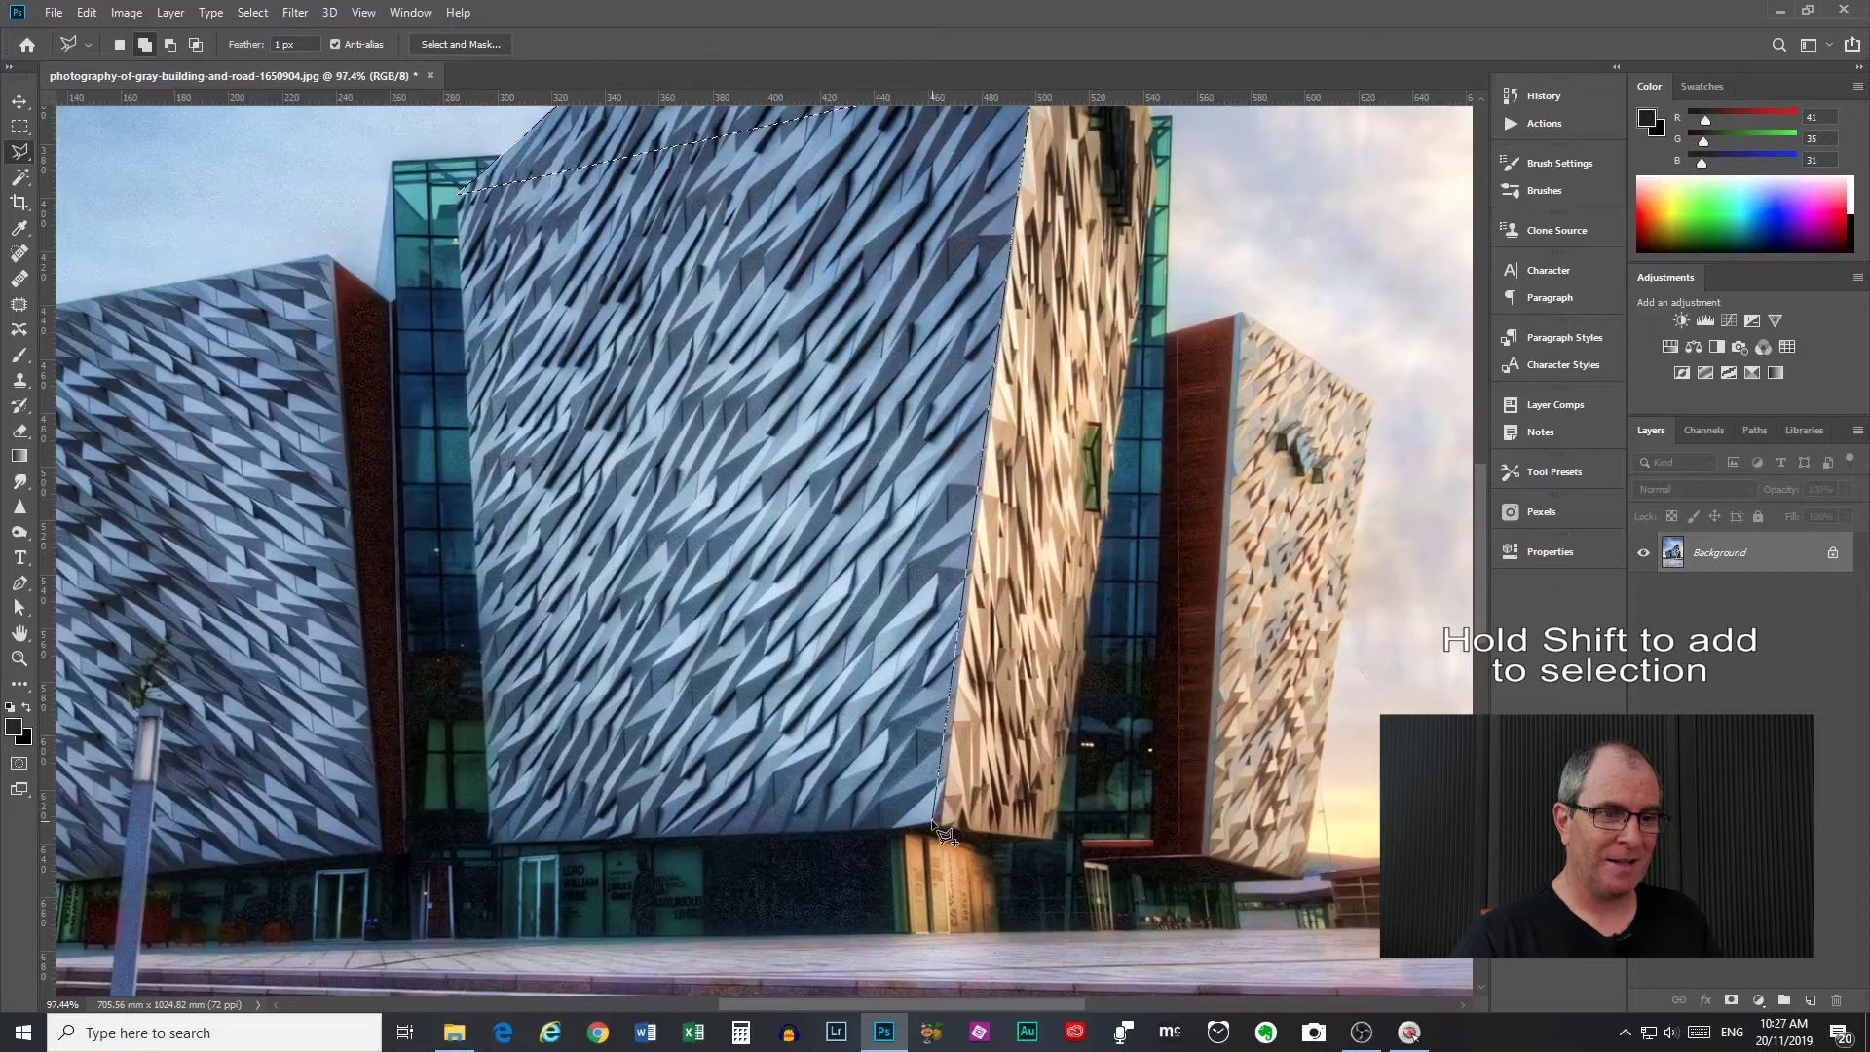
pyautogui.click(935, 826)
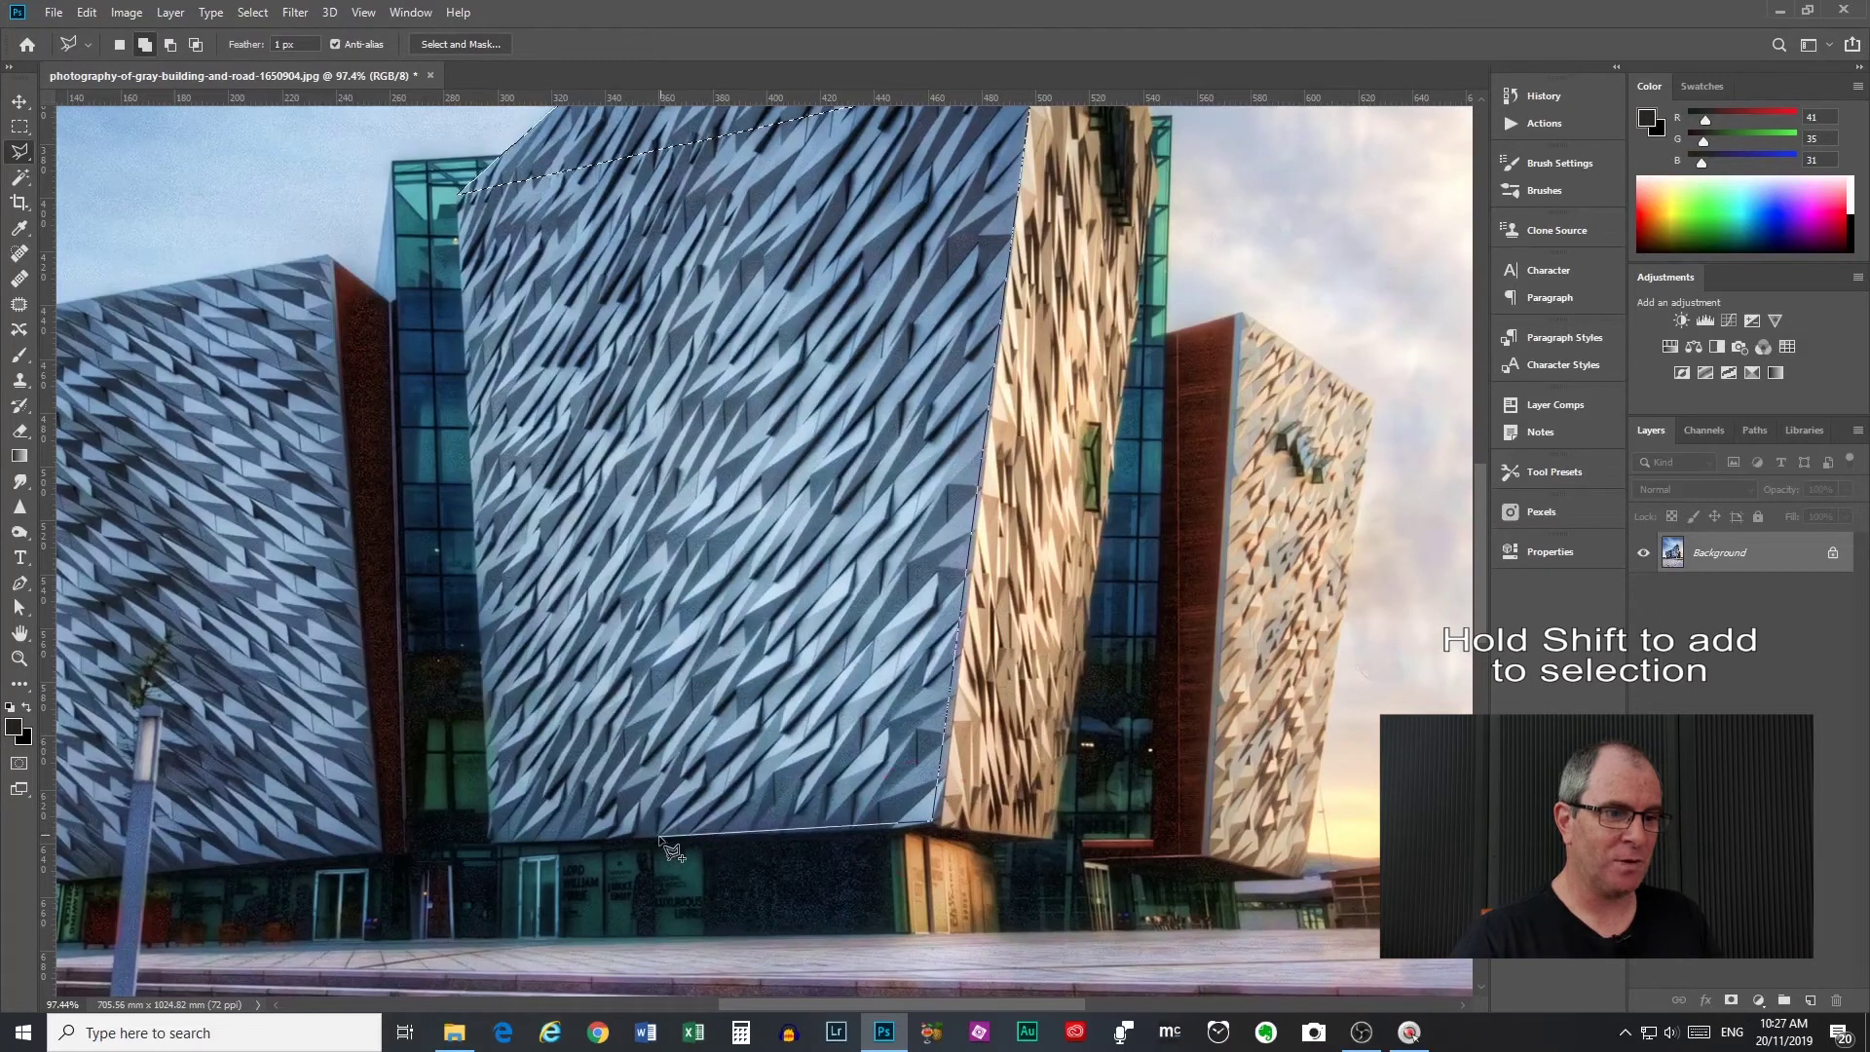
pyautogui.scroll(10, 779, 116)
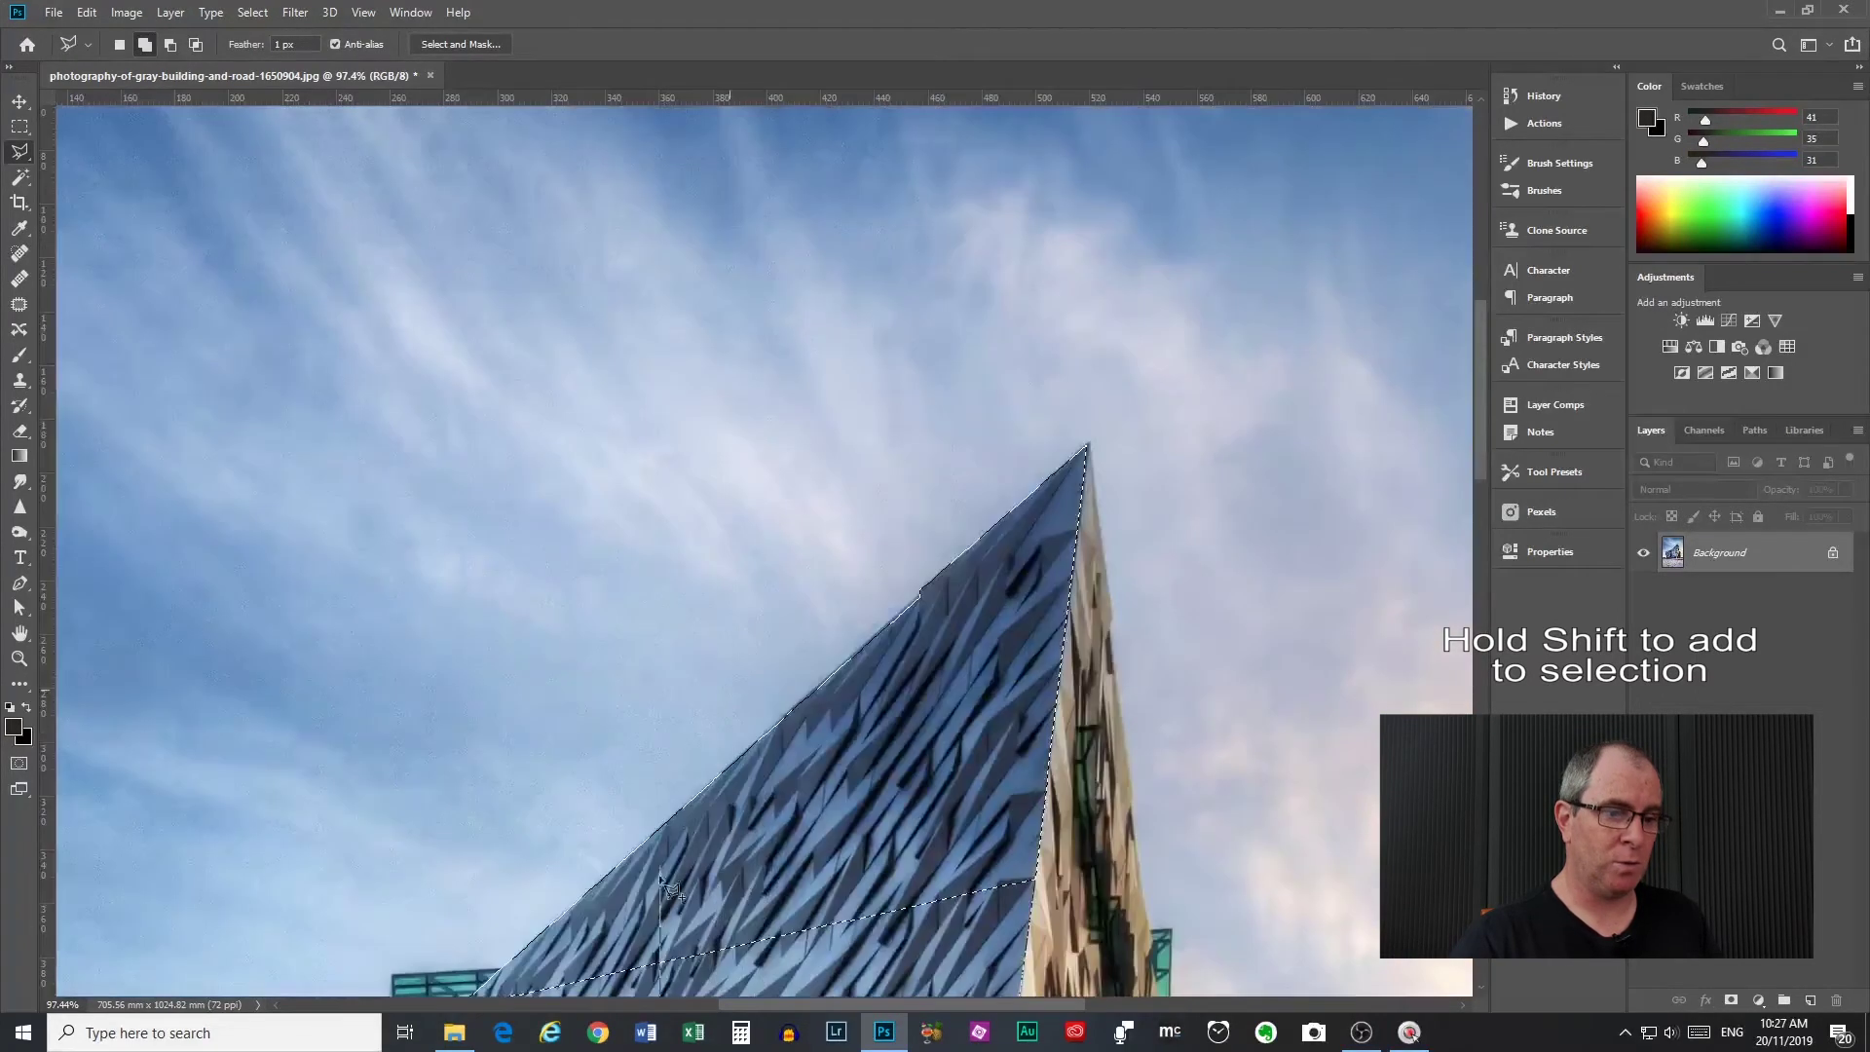
pyautogui.scroll(-3, 682, 997)
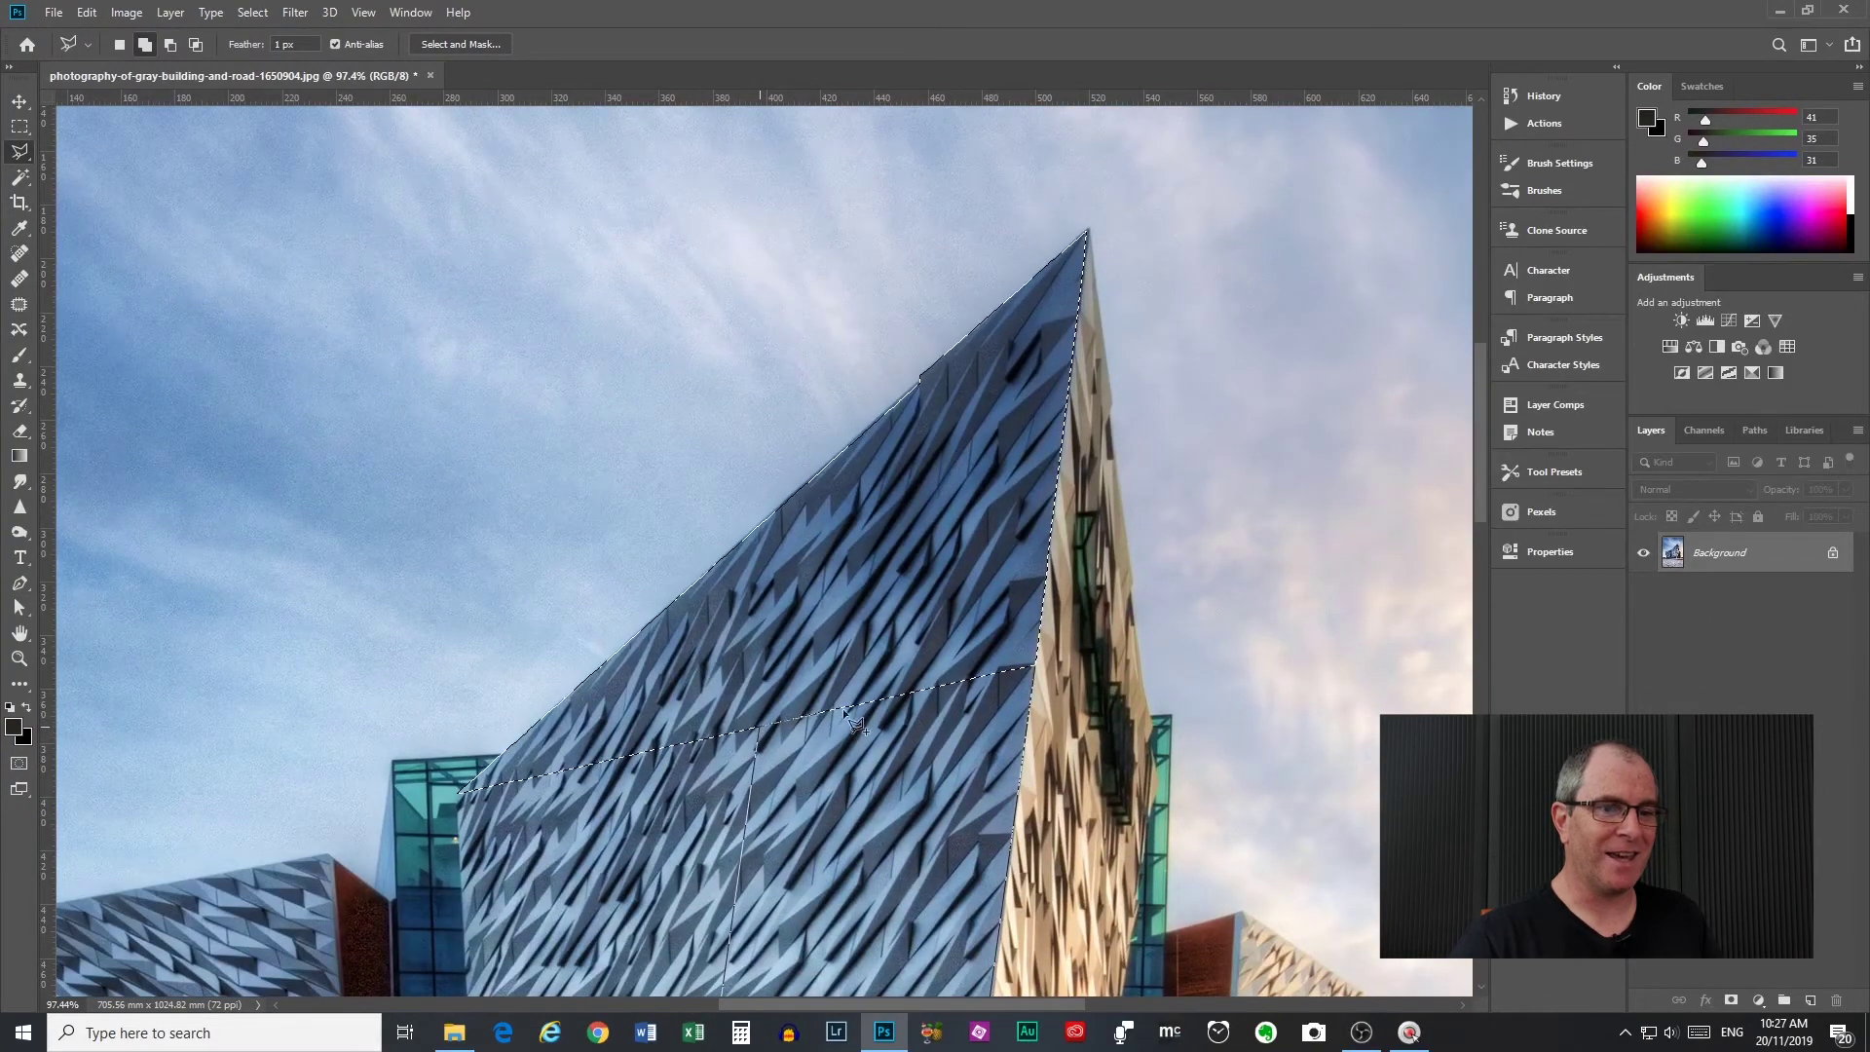
pyautogui.click(1035, 669)
pyautogui.scroll(-5, 921, 622)
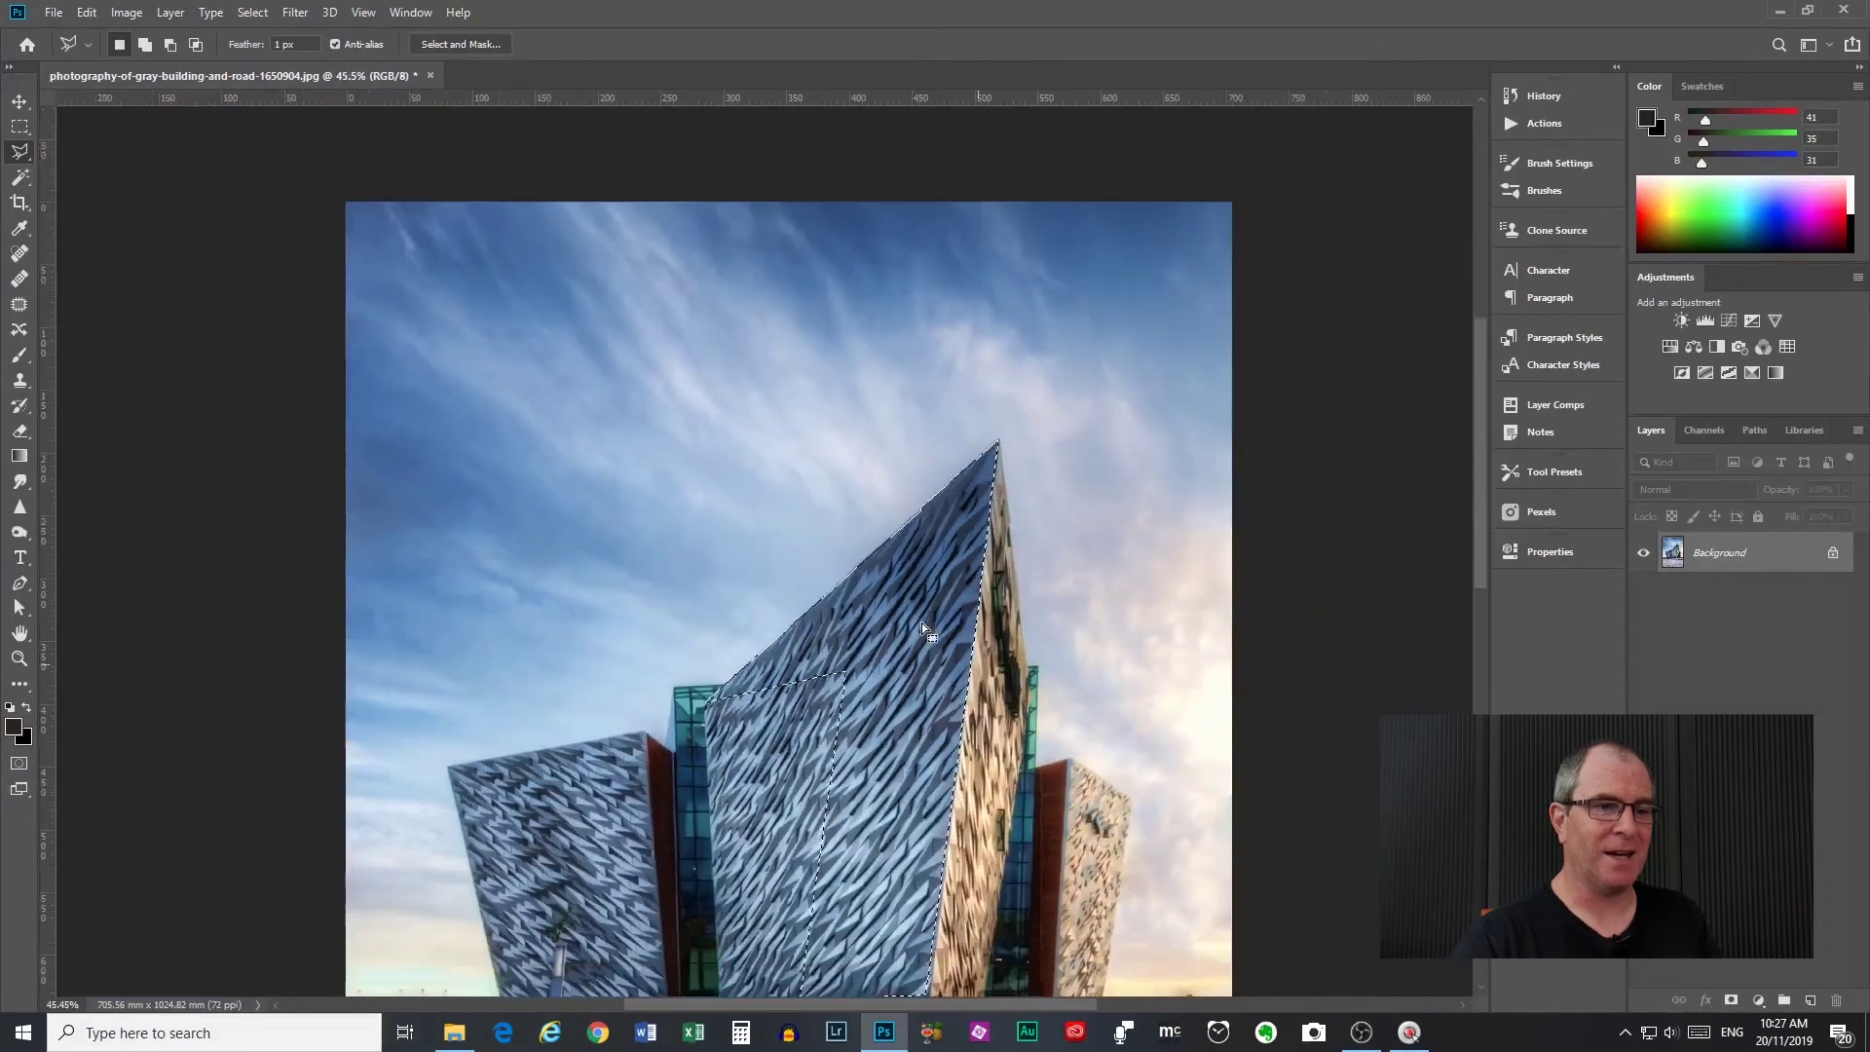
pyautogui.scroll(2, 930, 609)
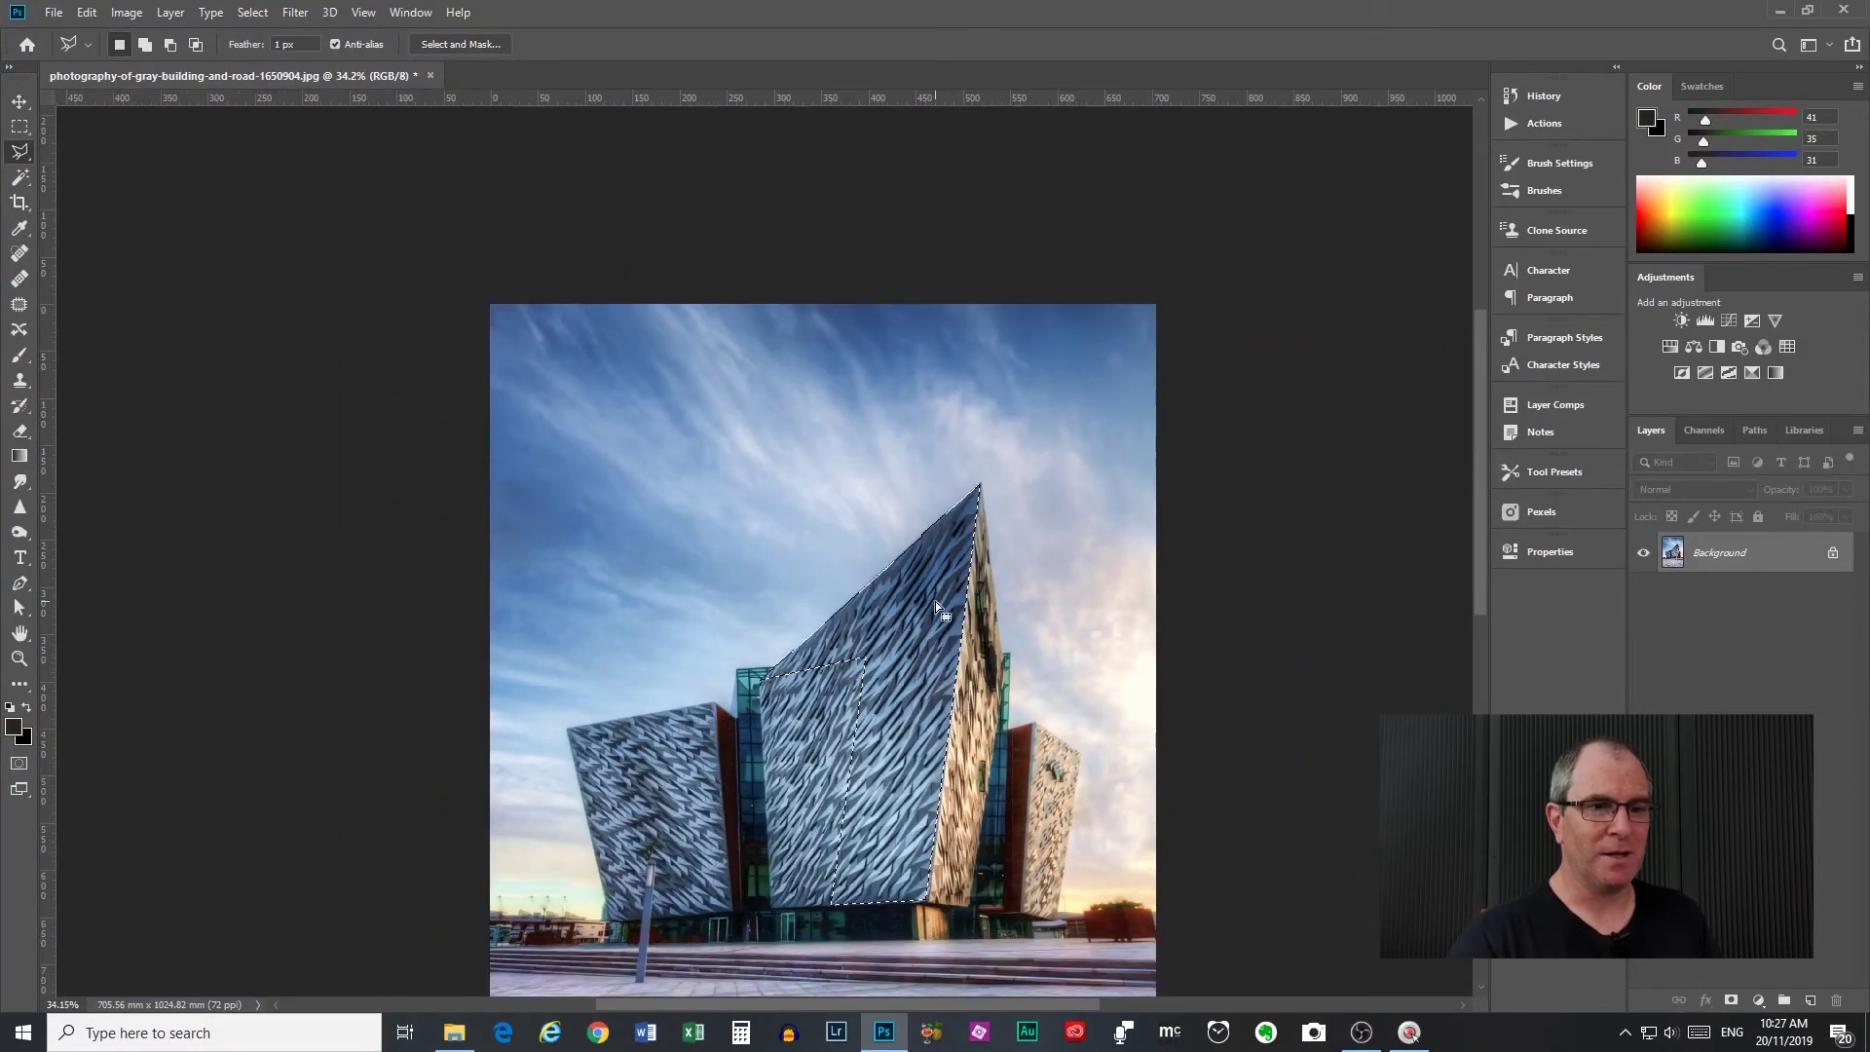
pyautogui.scroll(-3, 948, 585)
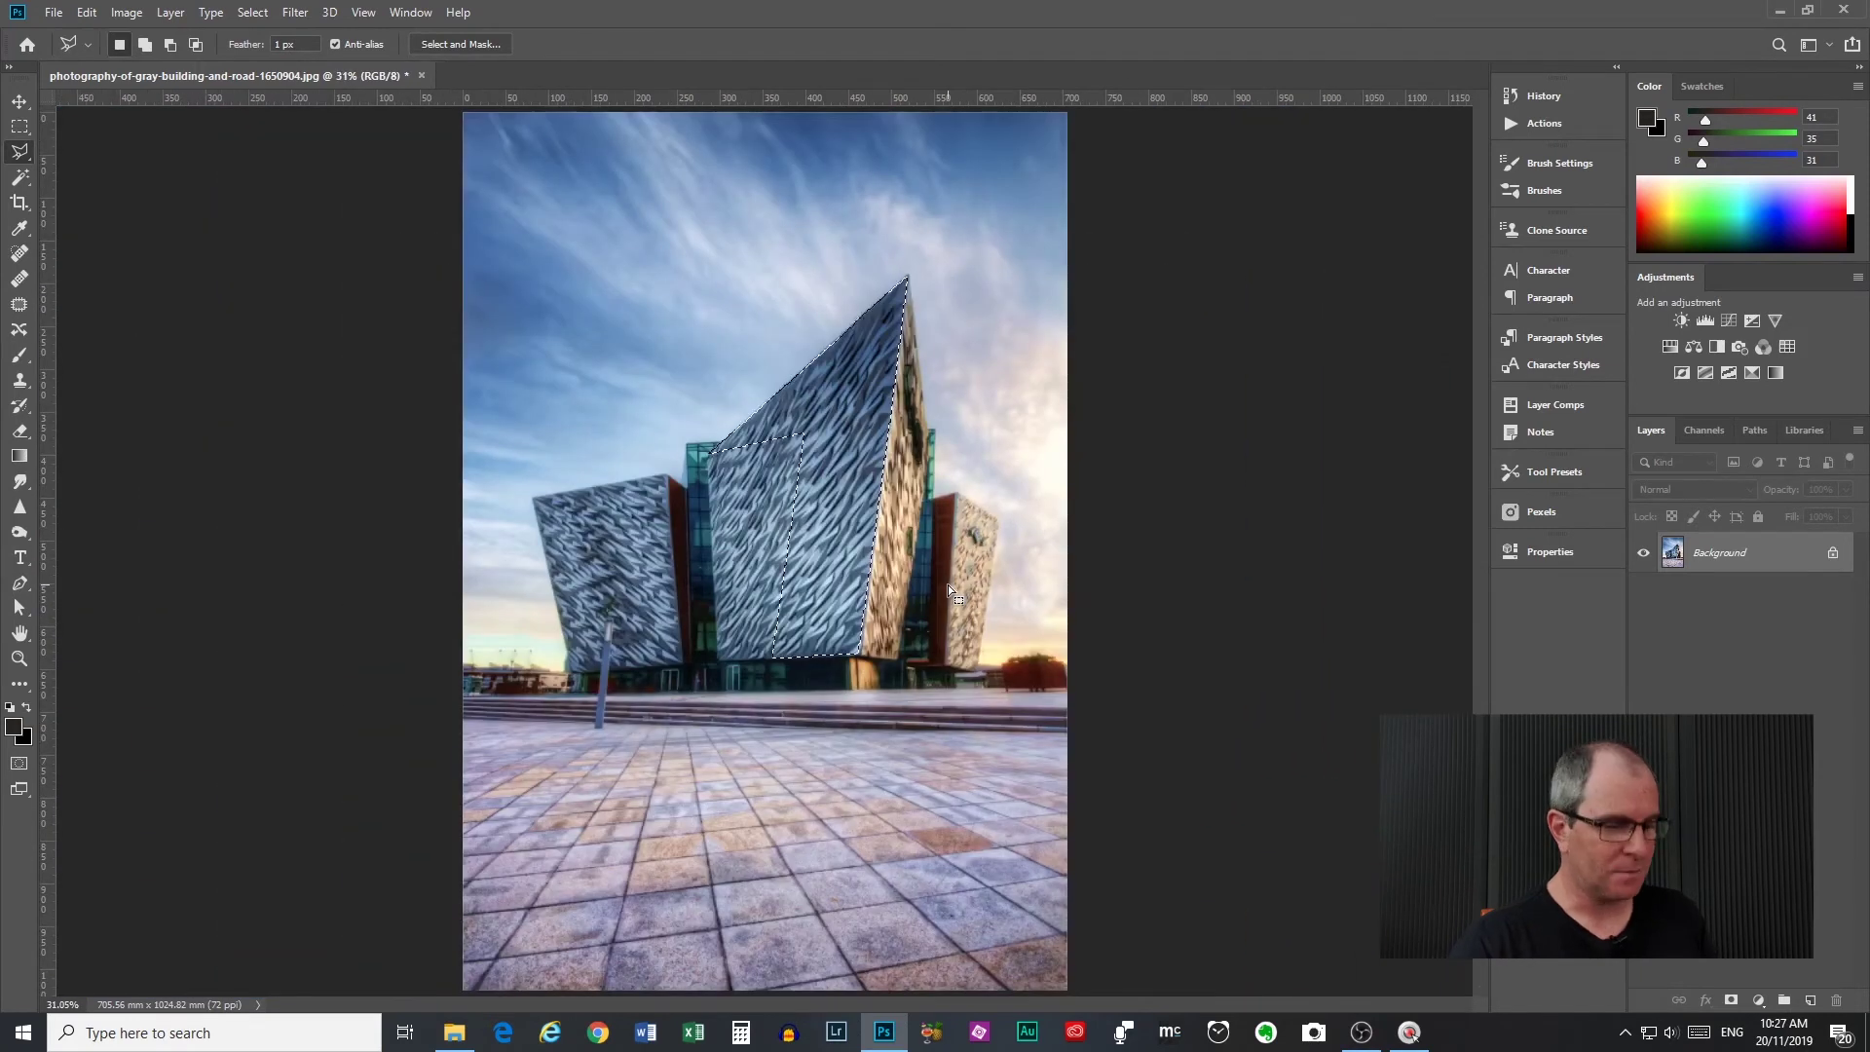
# Clear the selection and draw a polygonal lasso outline from the building's peak to its lower edge.
pyautogui.hotkey('ctrl', 'd')
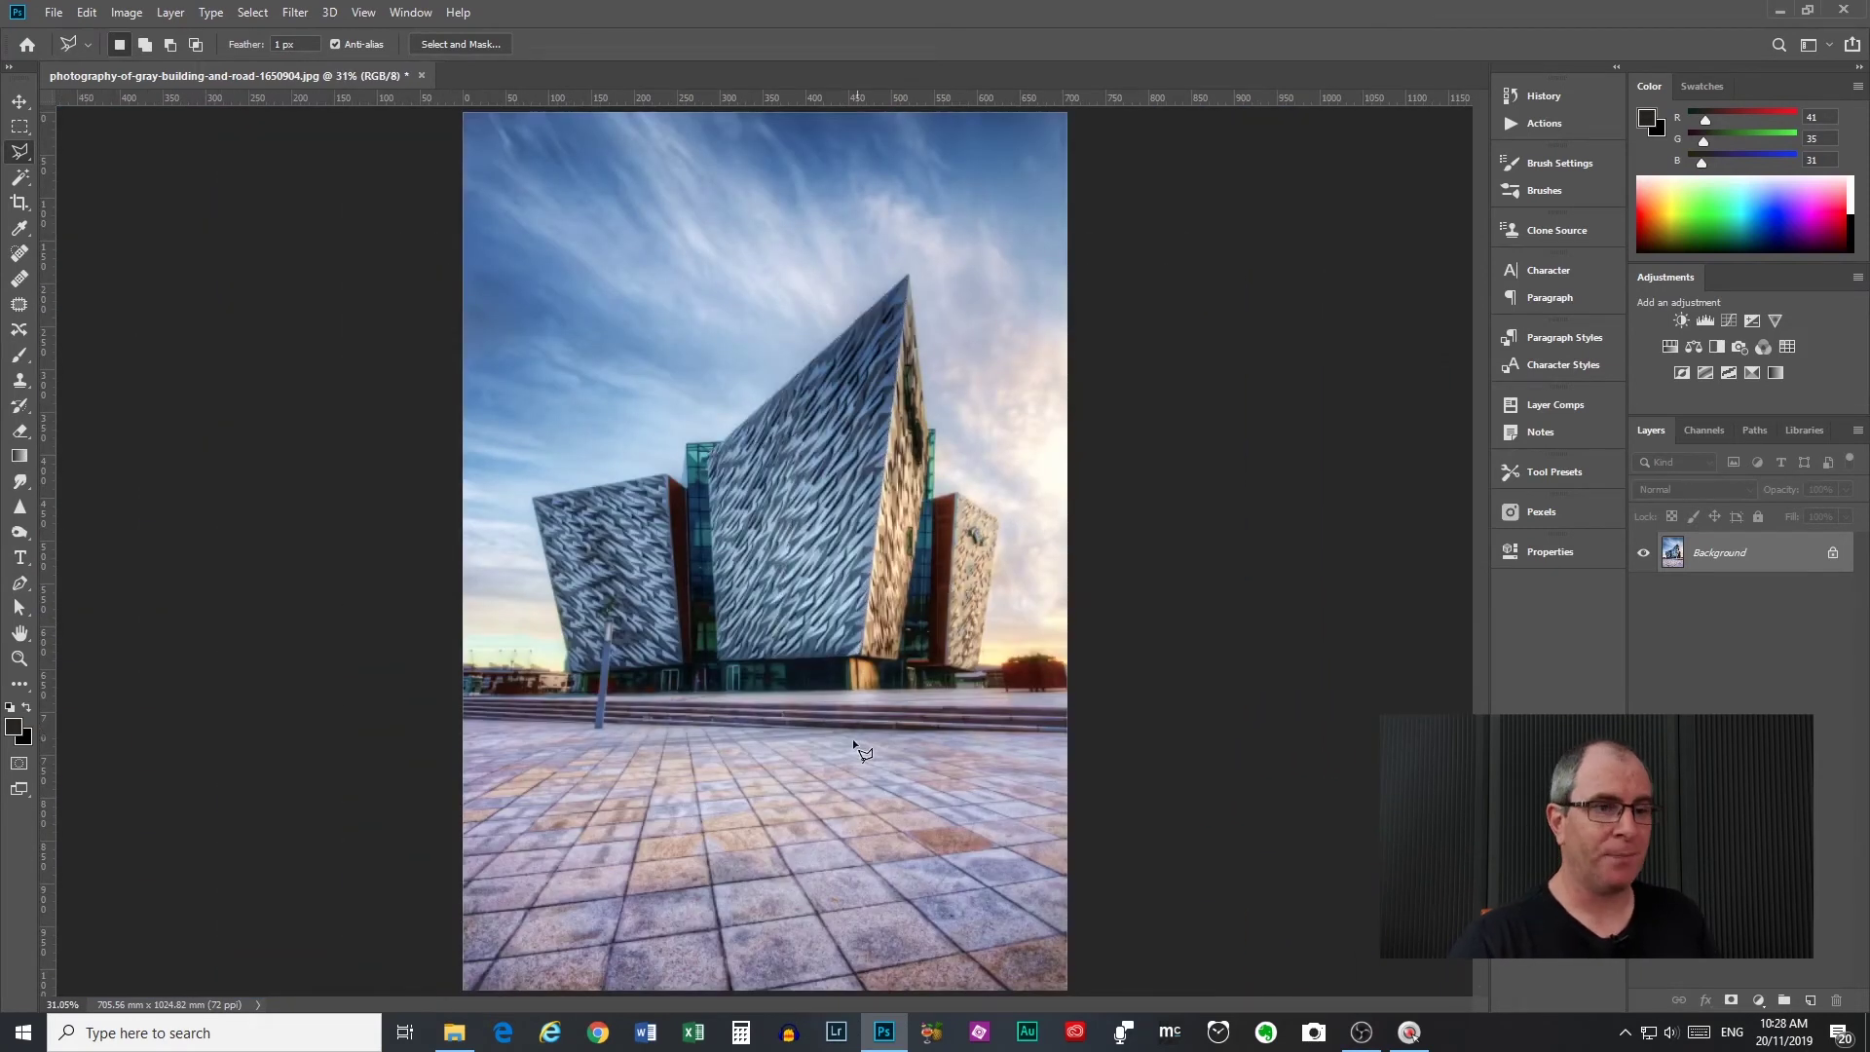
pyautogui.scroll(6, 822, 469)
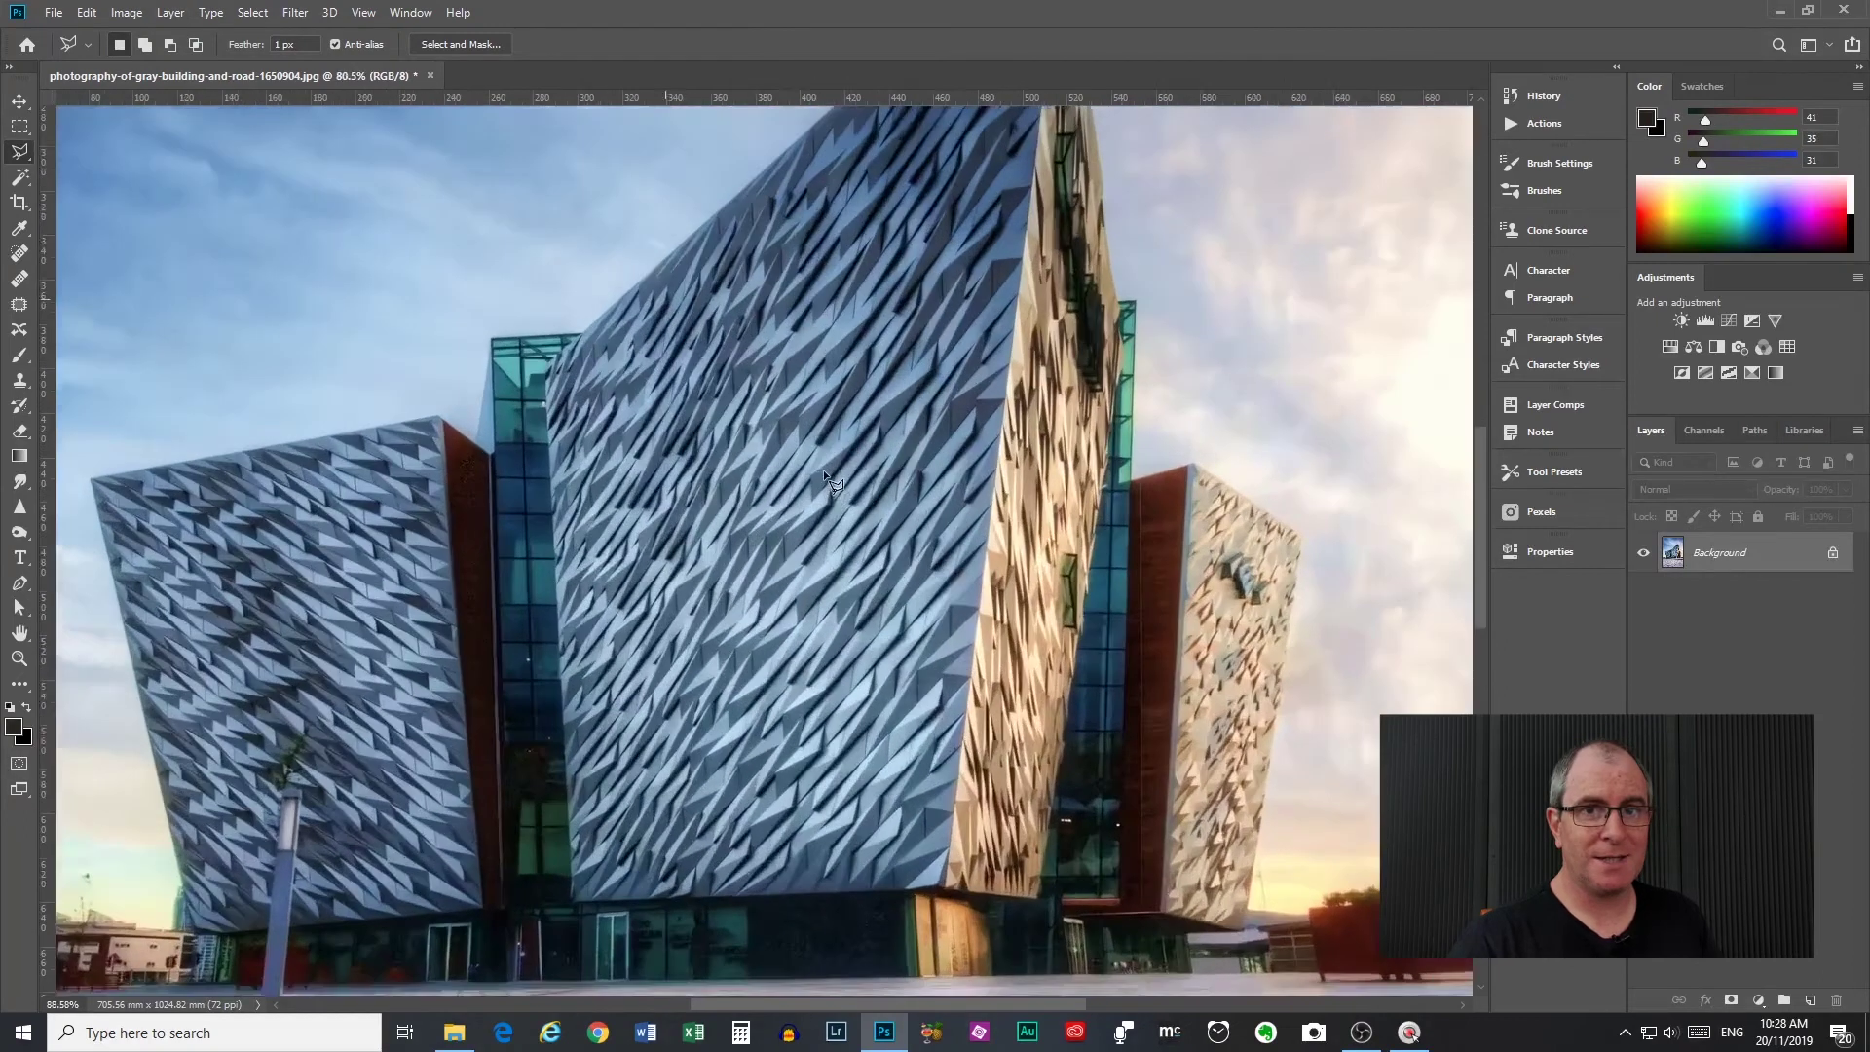
pyautogui.scroll(4, 863, 336)
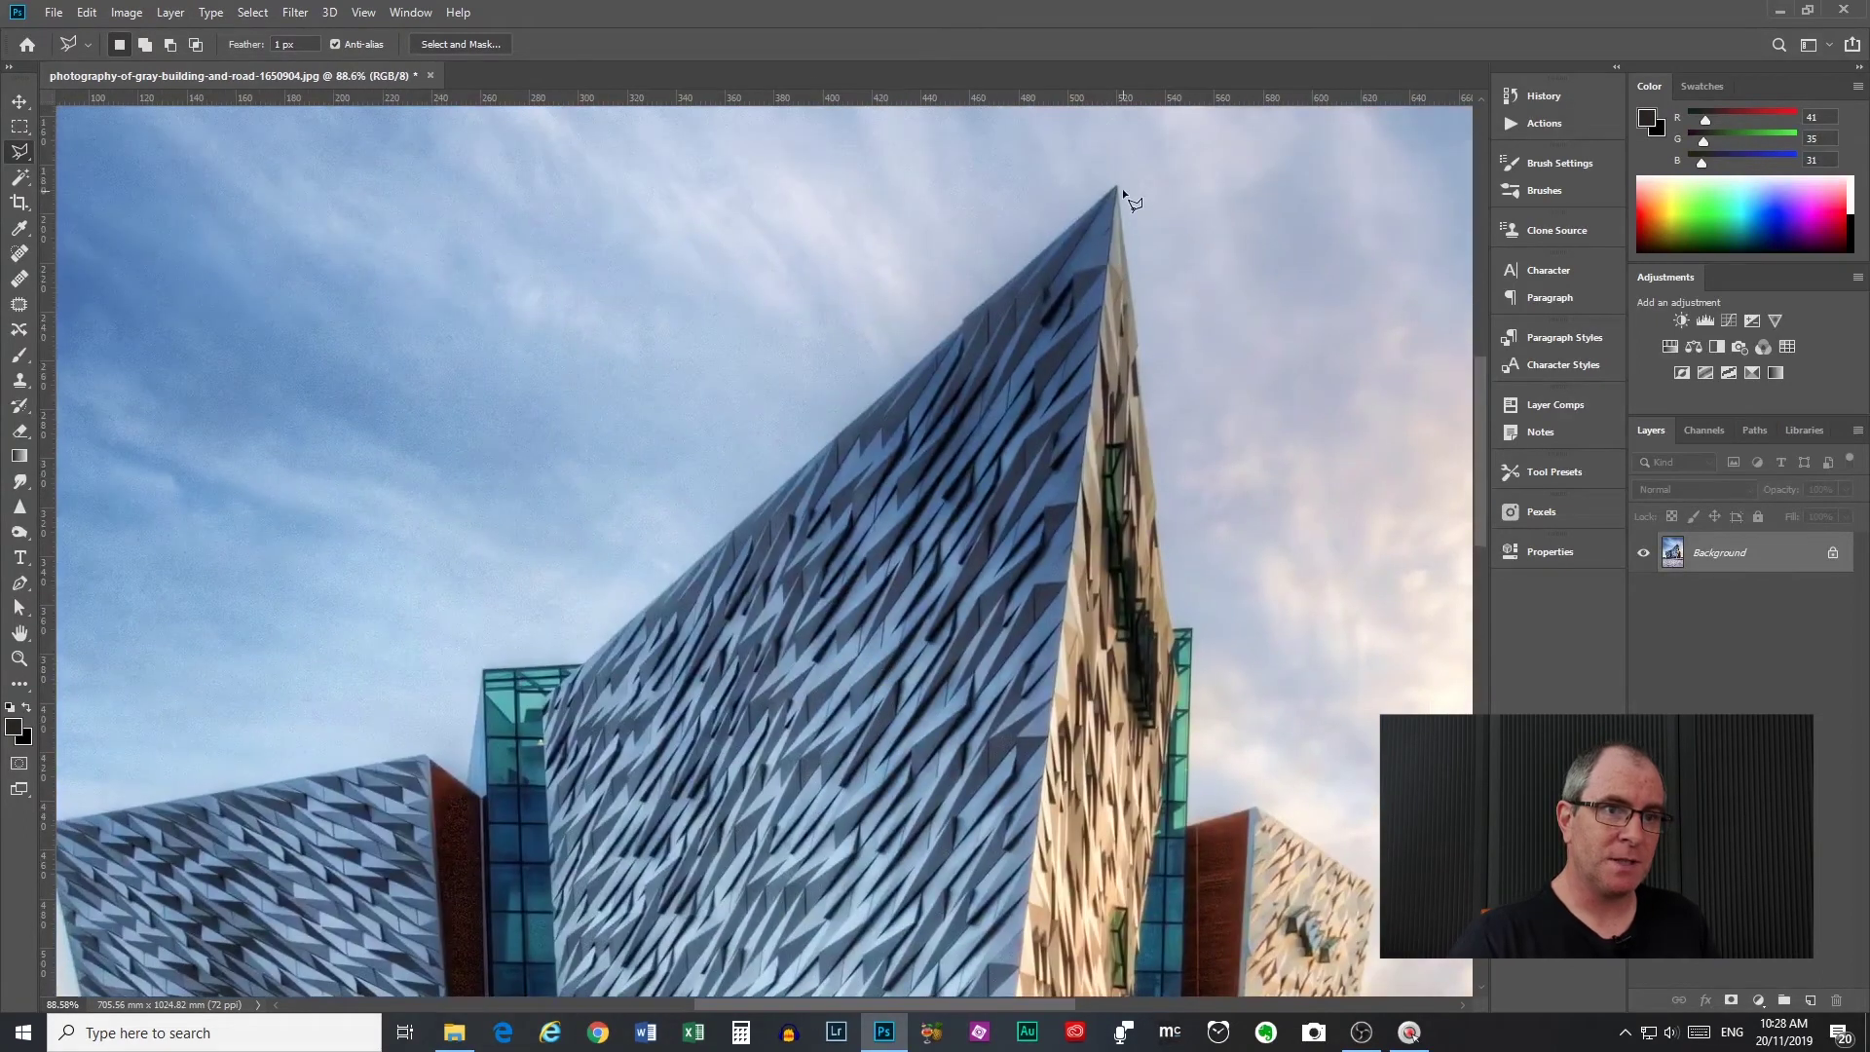
pyautogui.click(1116, 186)
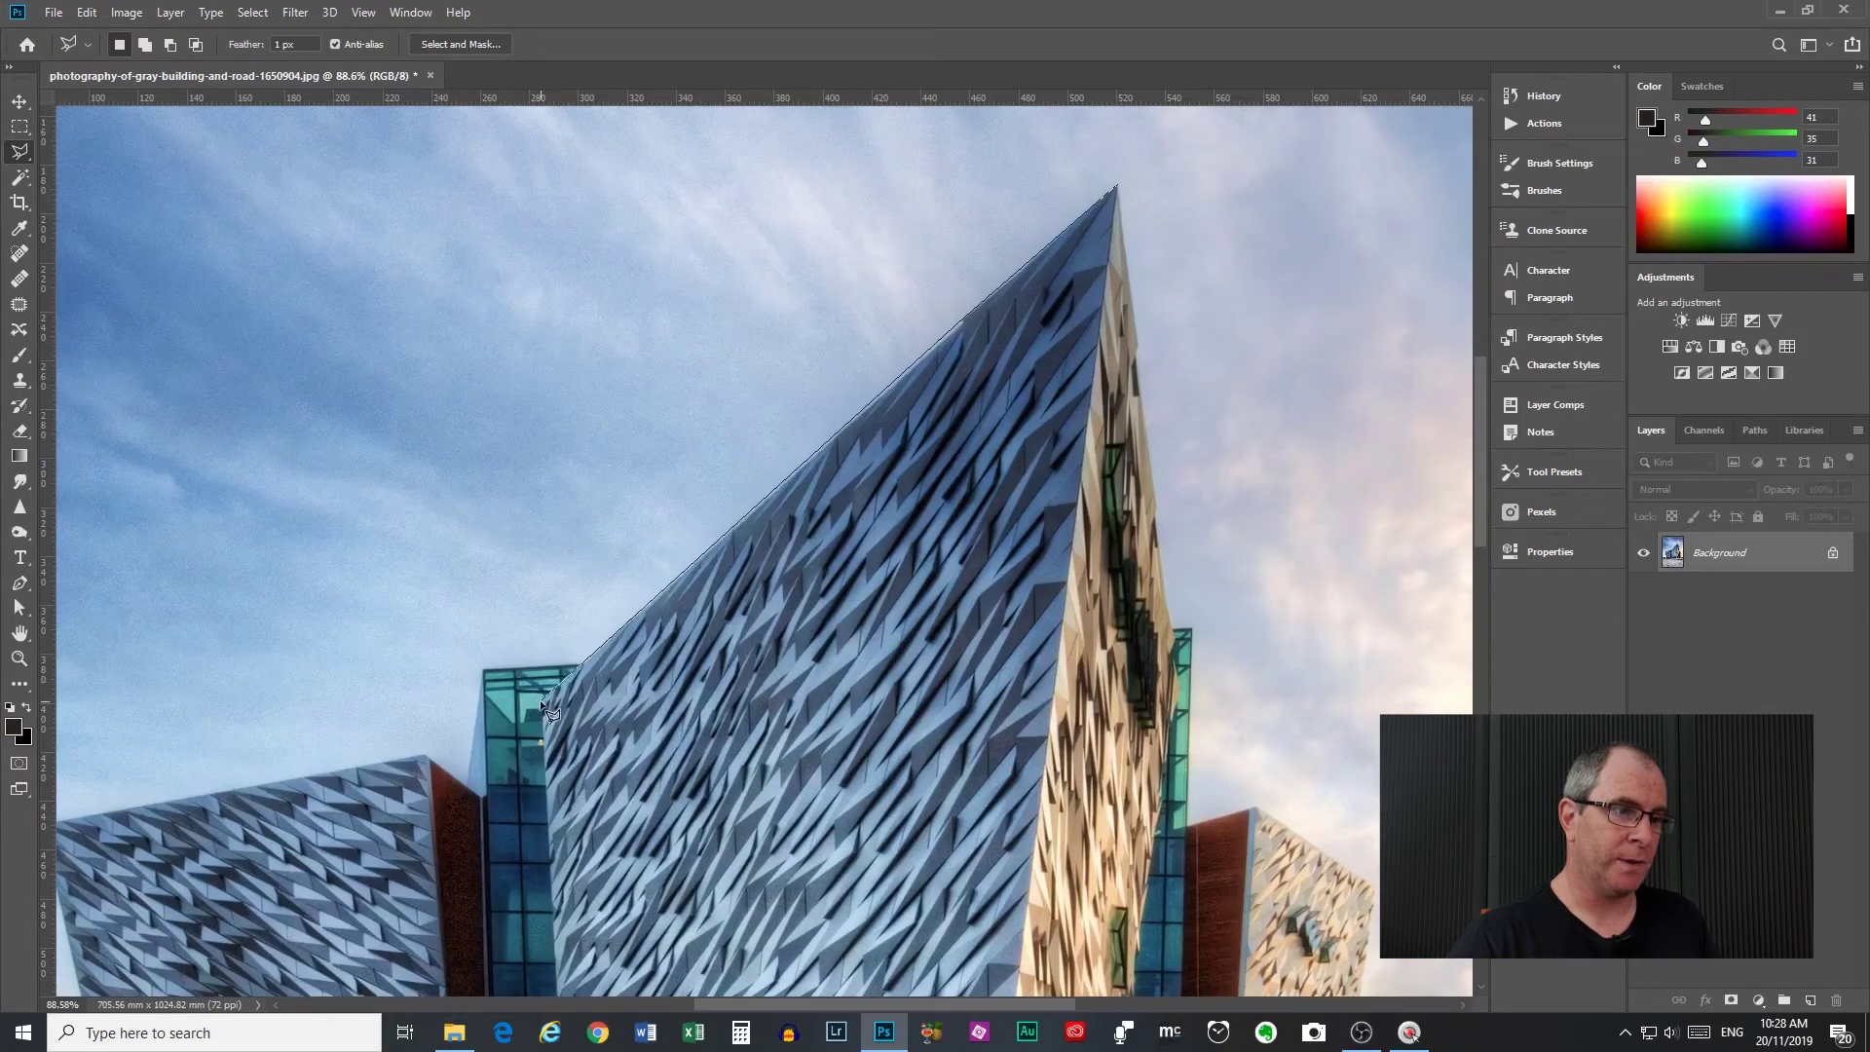
pyautogui.click(1032, 840)
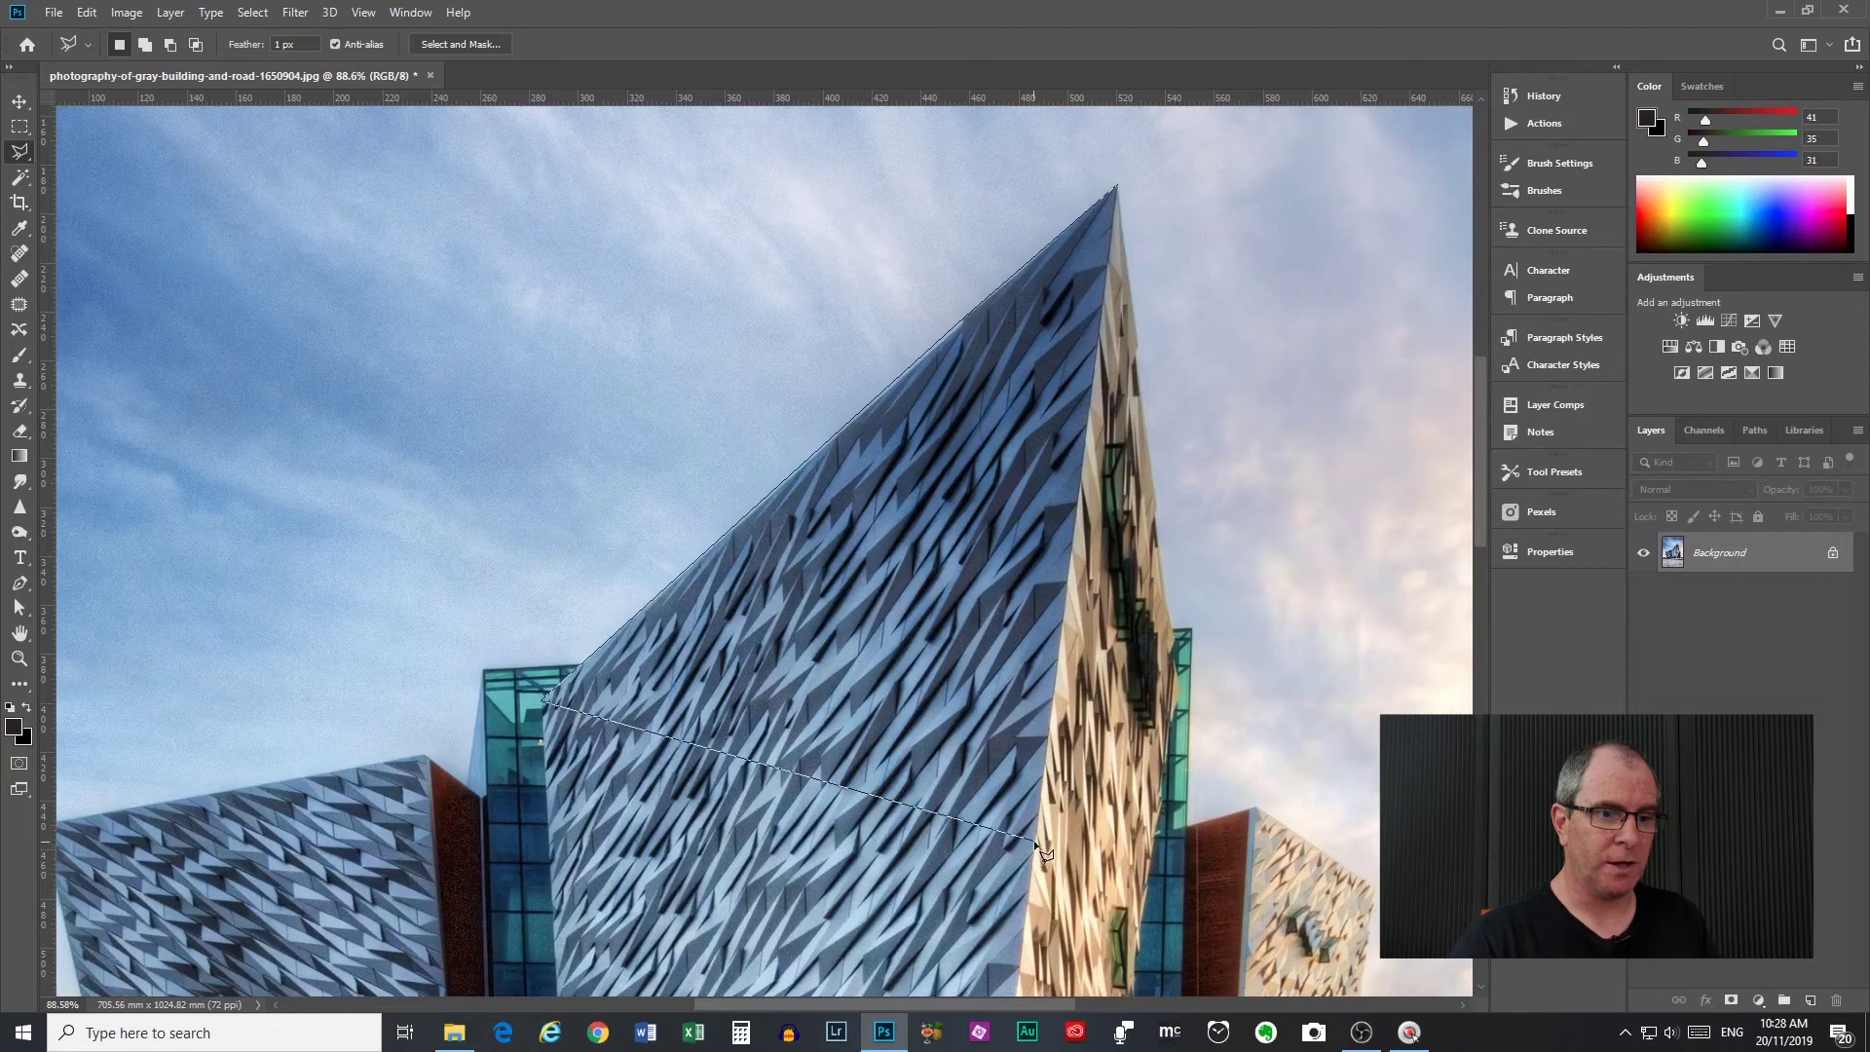
pyautogui.click(1119, 191)
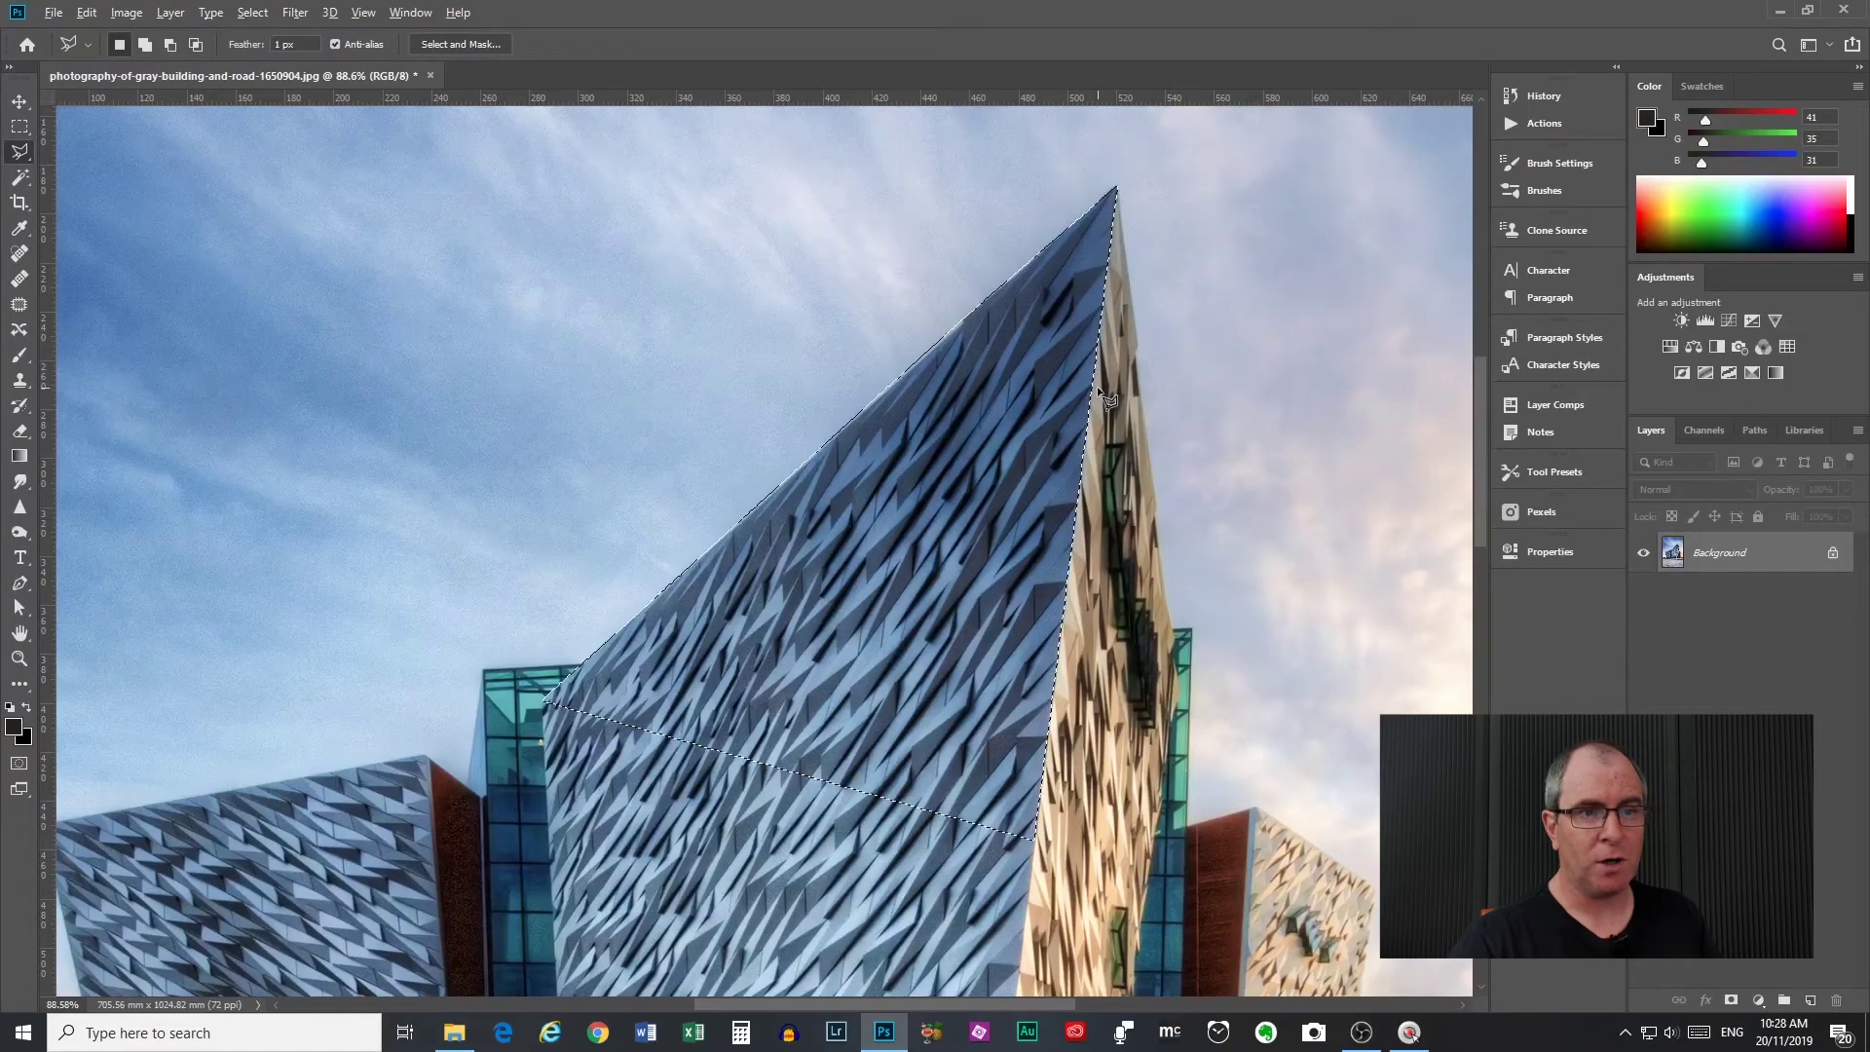
# Intersect the selection with a polygonal lasso along the spire edge, then deselect.
pyautogui.hotkey('alt', 'shift')
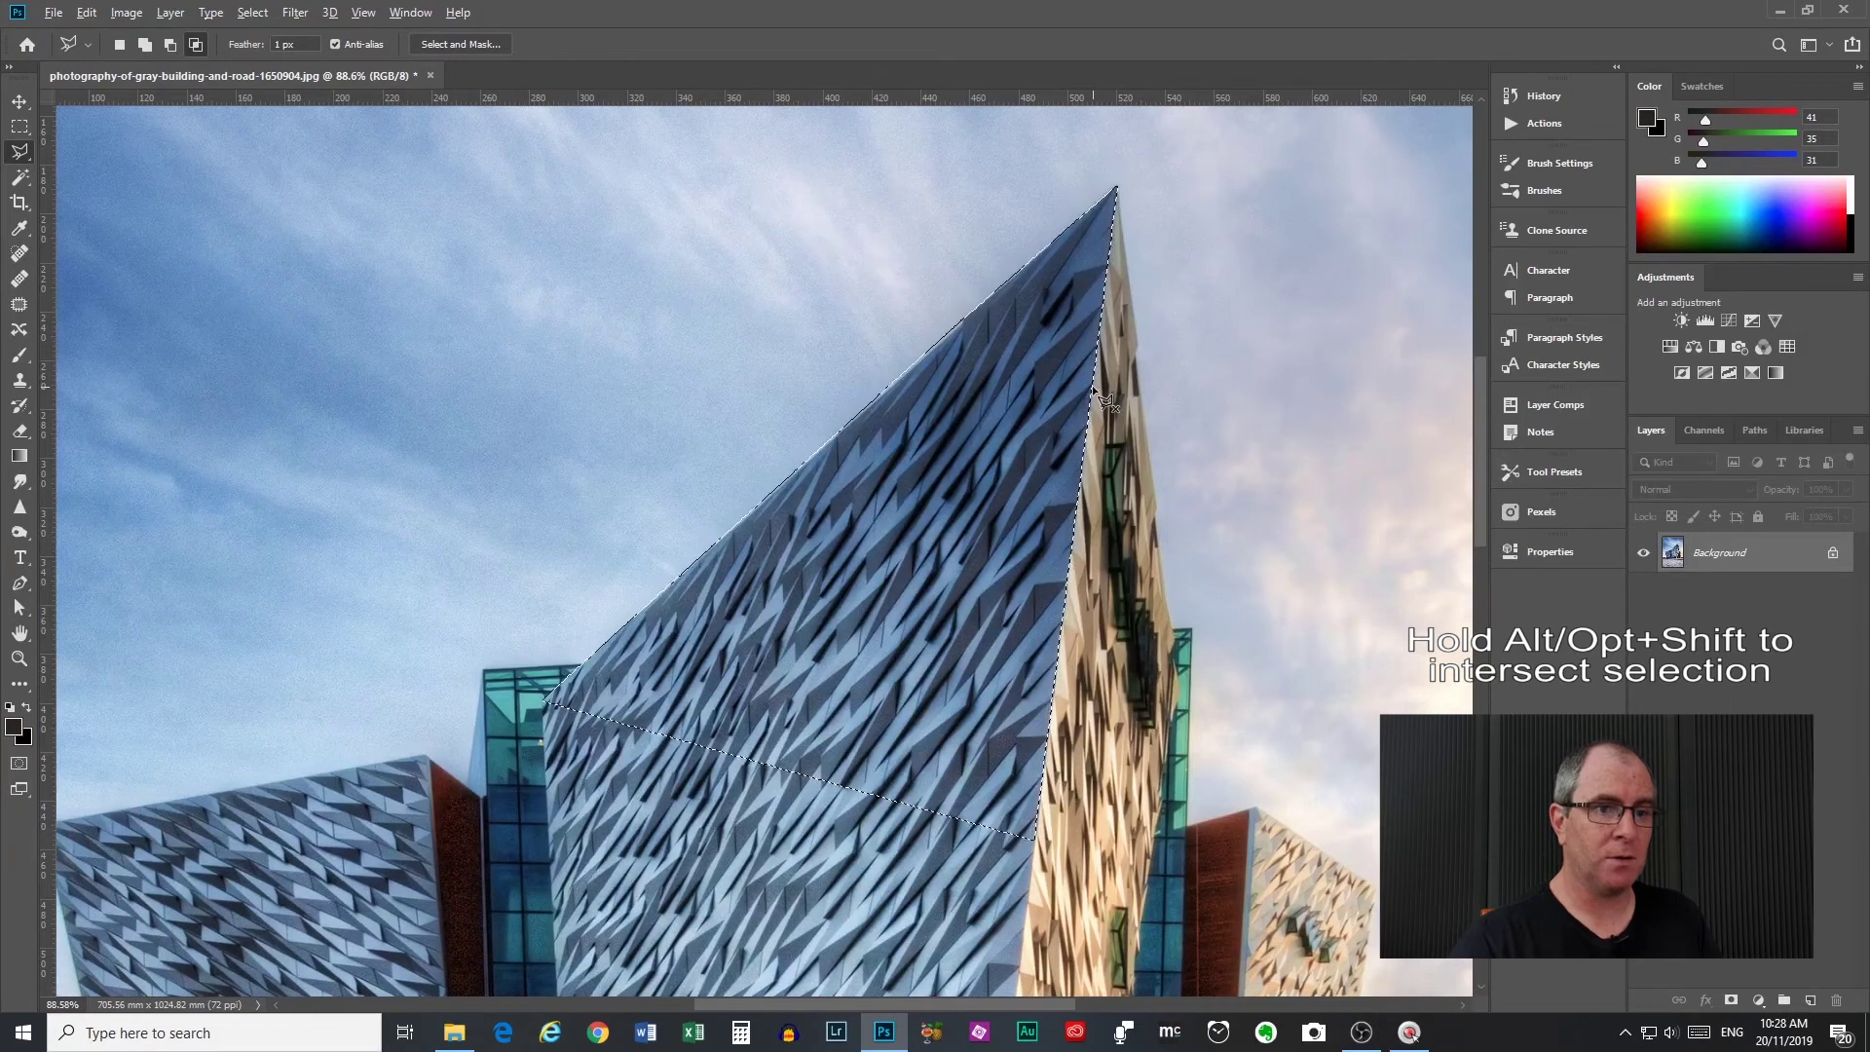
pyautogui.click(1092, 382)
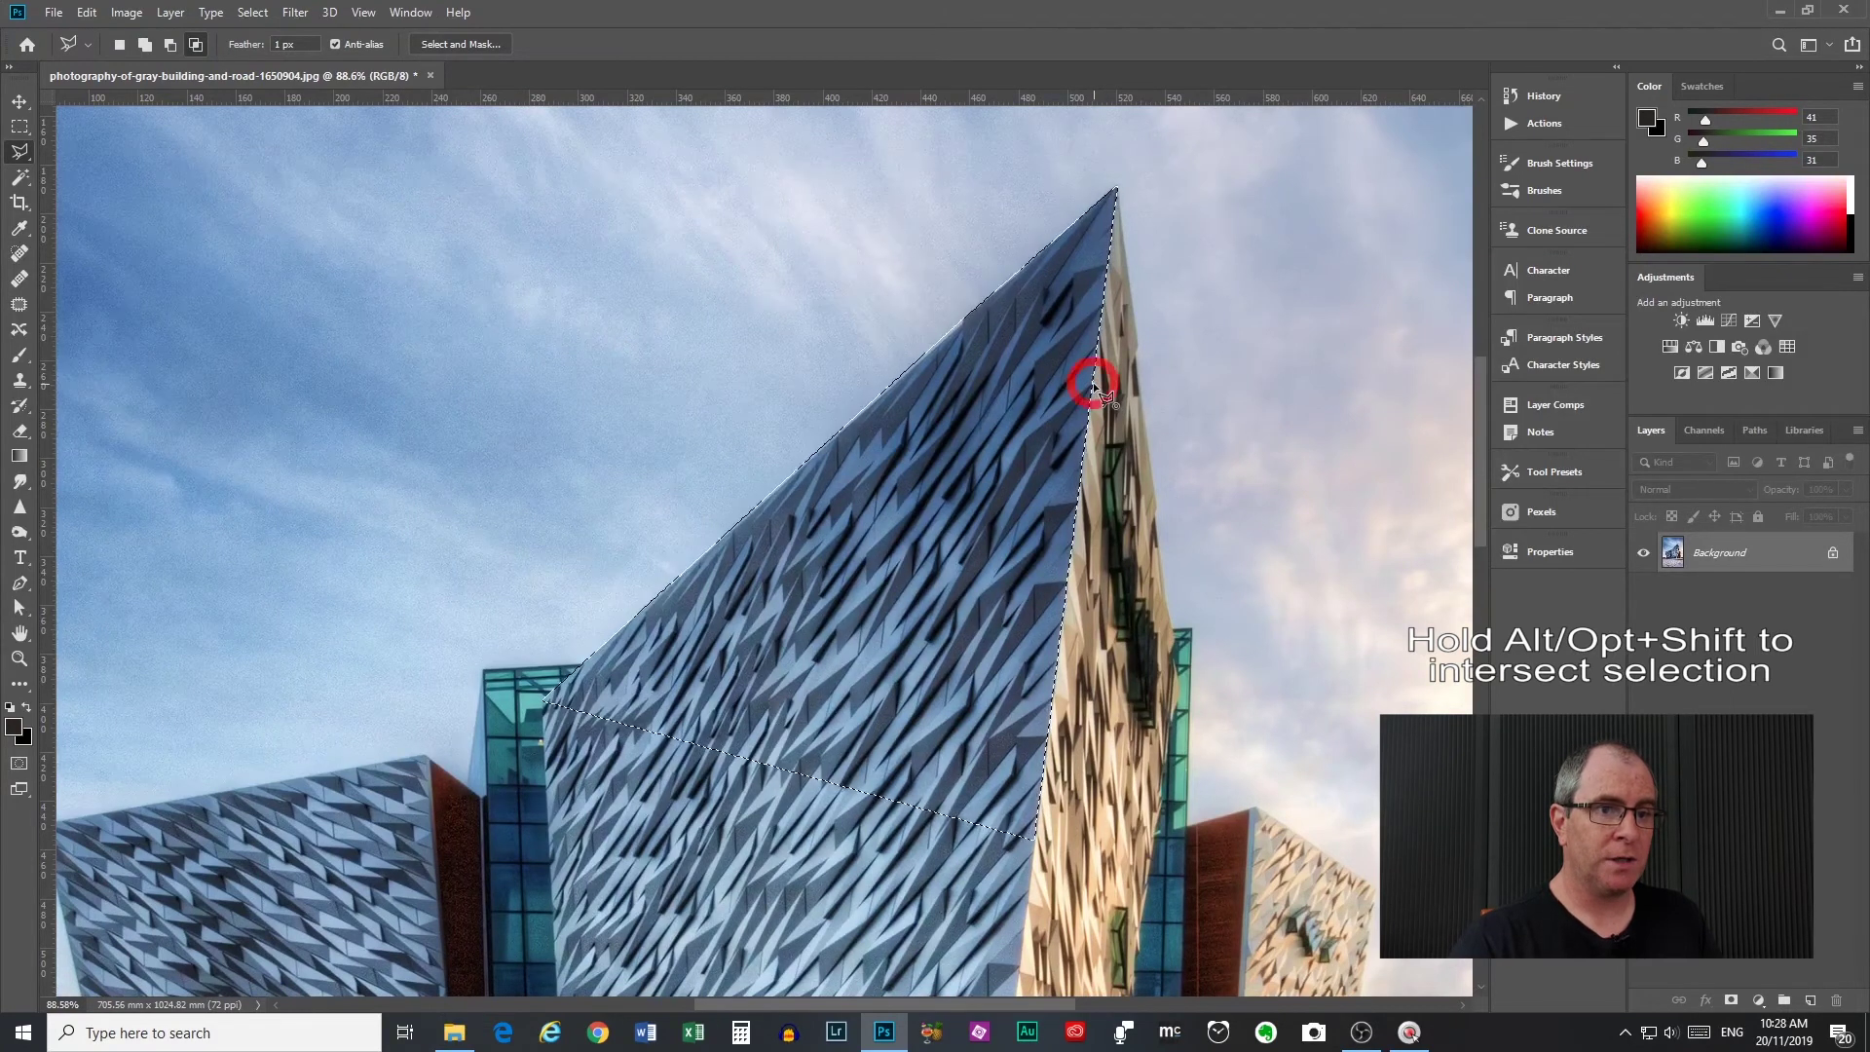
pyautogui.click(844, 787)
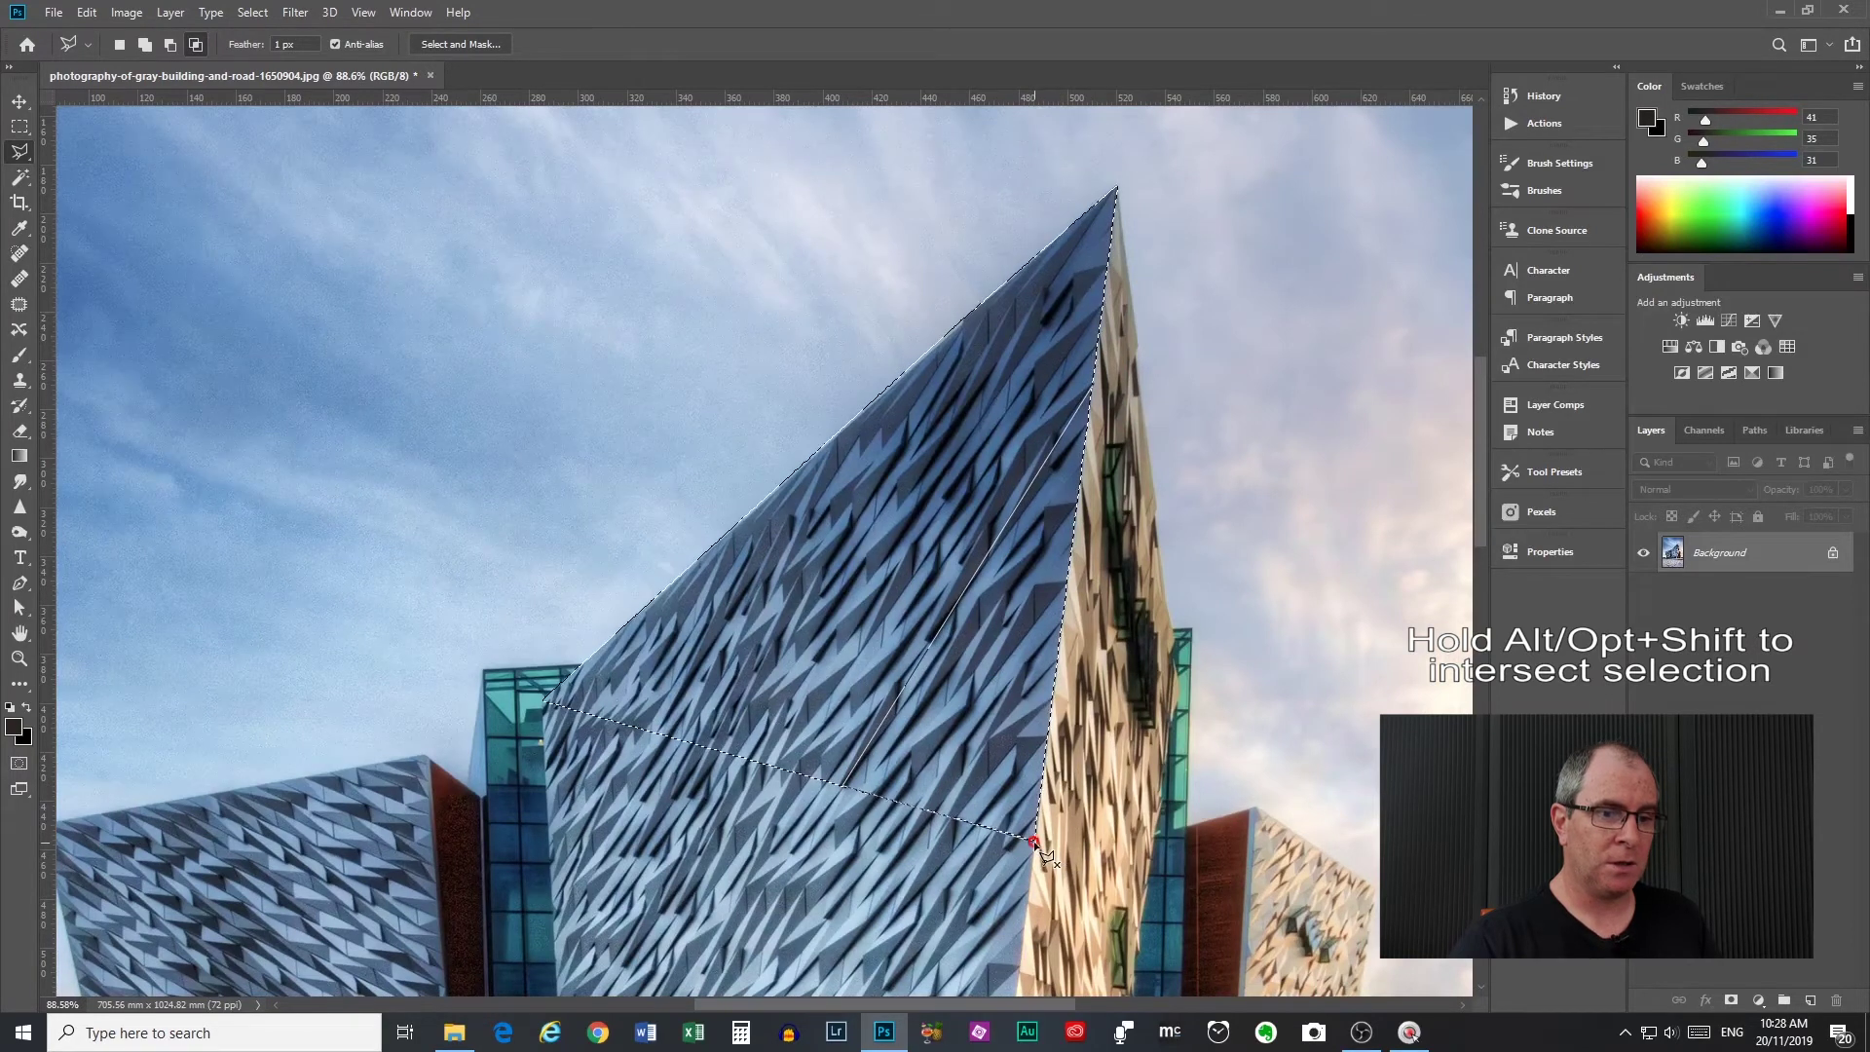
pyautogui.keyDown('alt'); pyautogui.keyDown('shift'); pyautogui.click(1091, 388); pyautogui.keyUp('shift'); pyautogui.keyUp('alt')
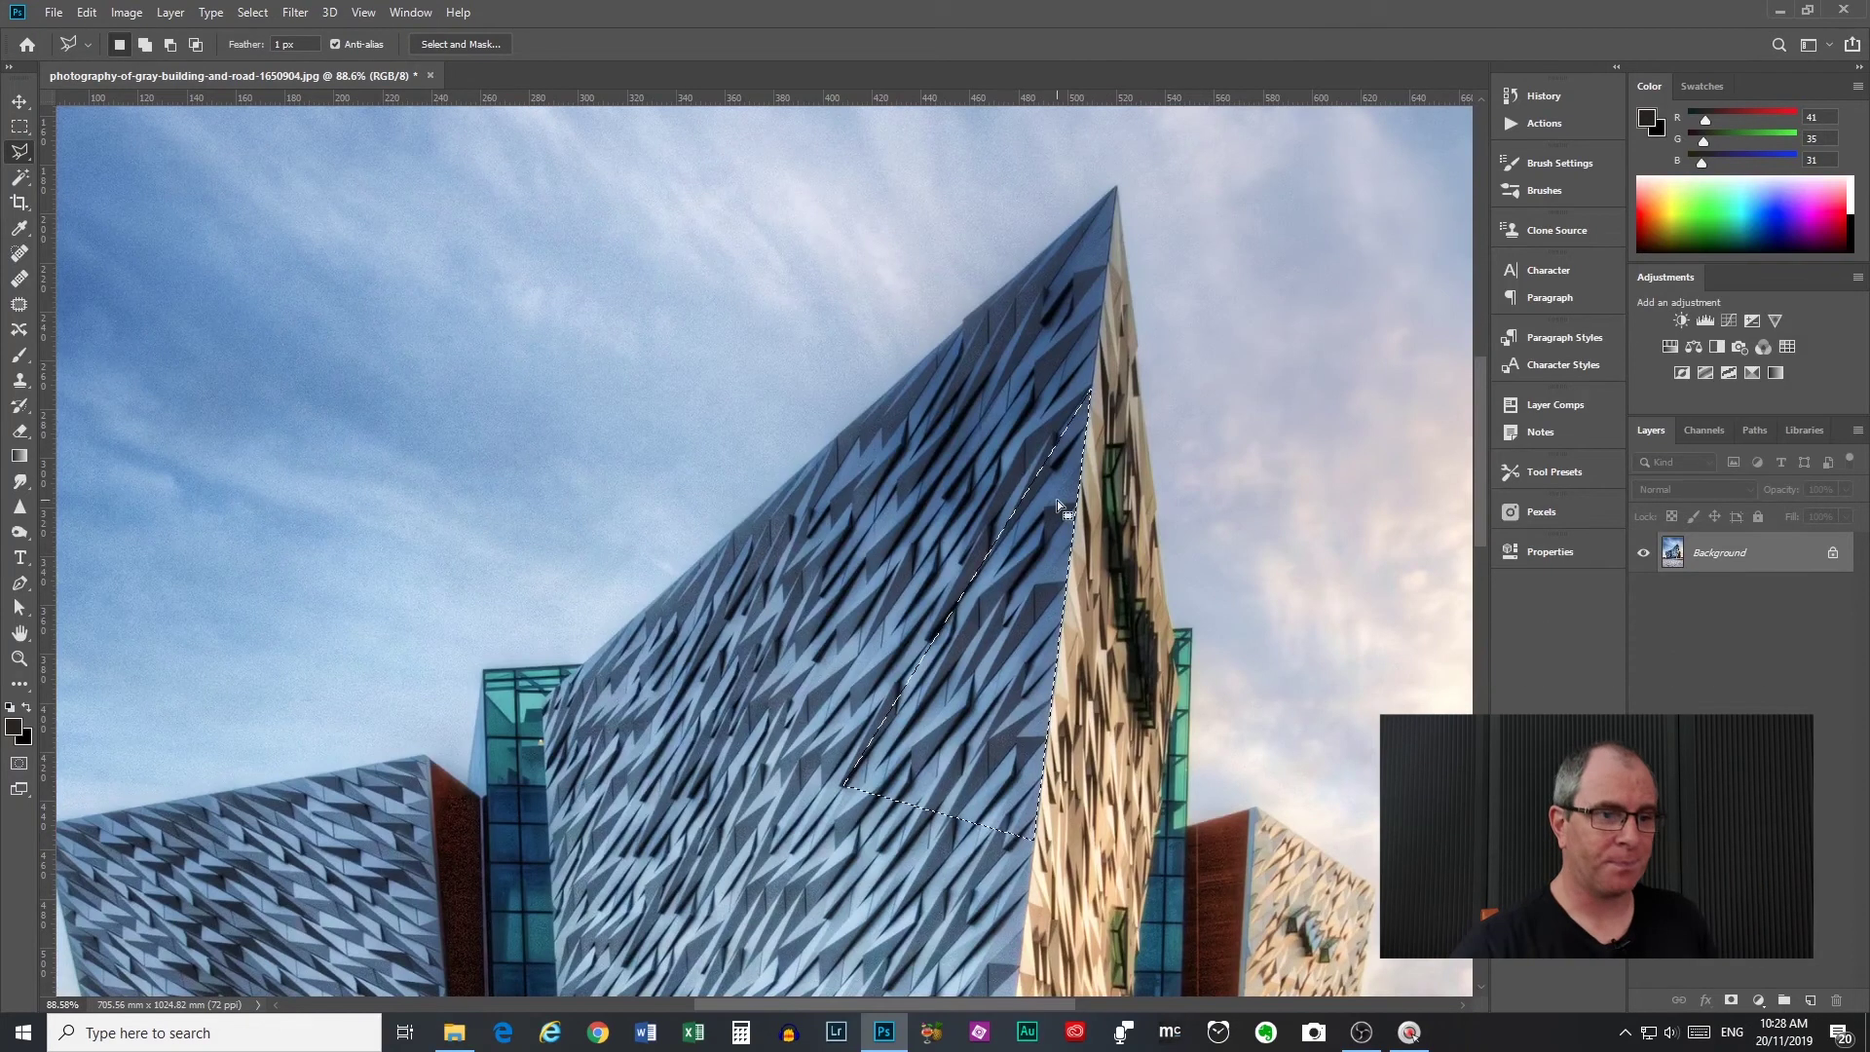
pyautogui.hotkey('ctrl', 'd')
# Draw a triangular polygonal lasso selection across the left wing's upper facade.
pyautogui.scroll(-3, 1068, 519)
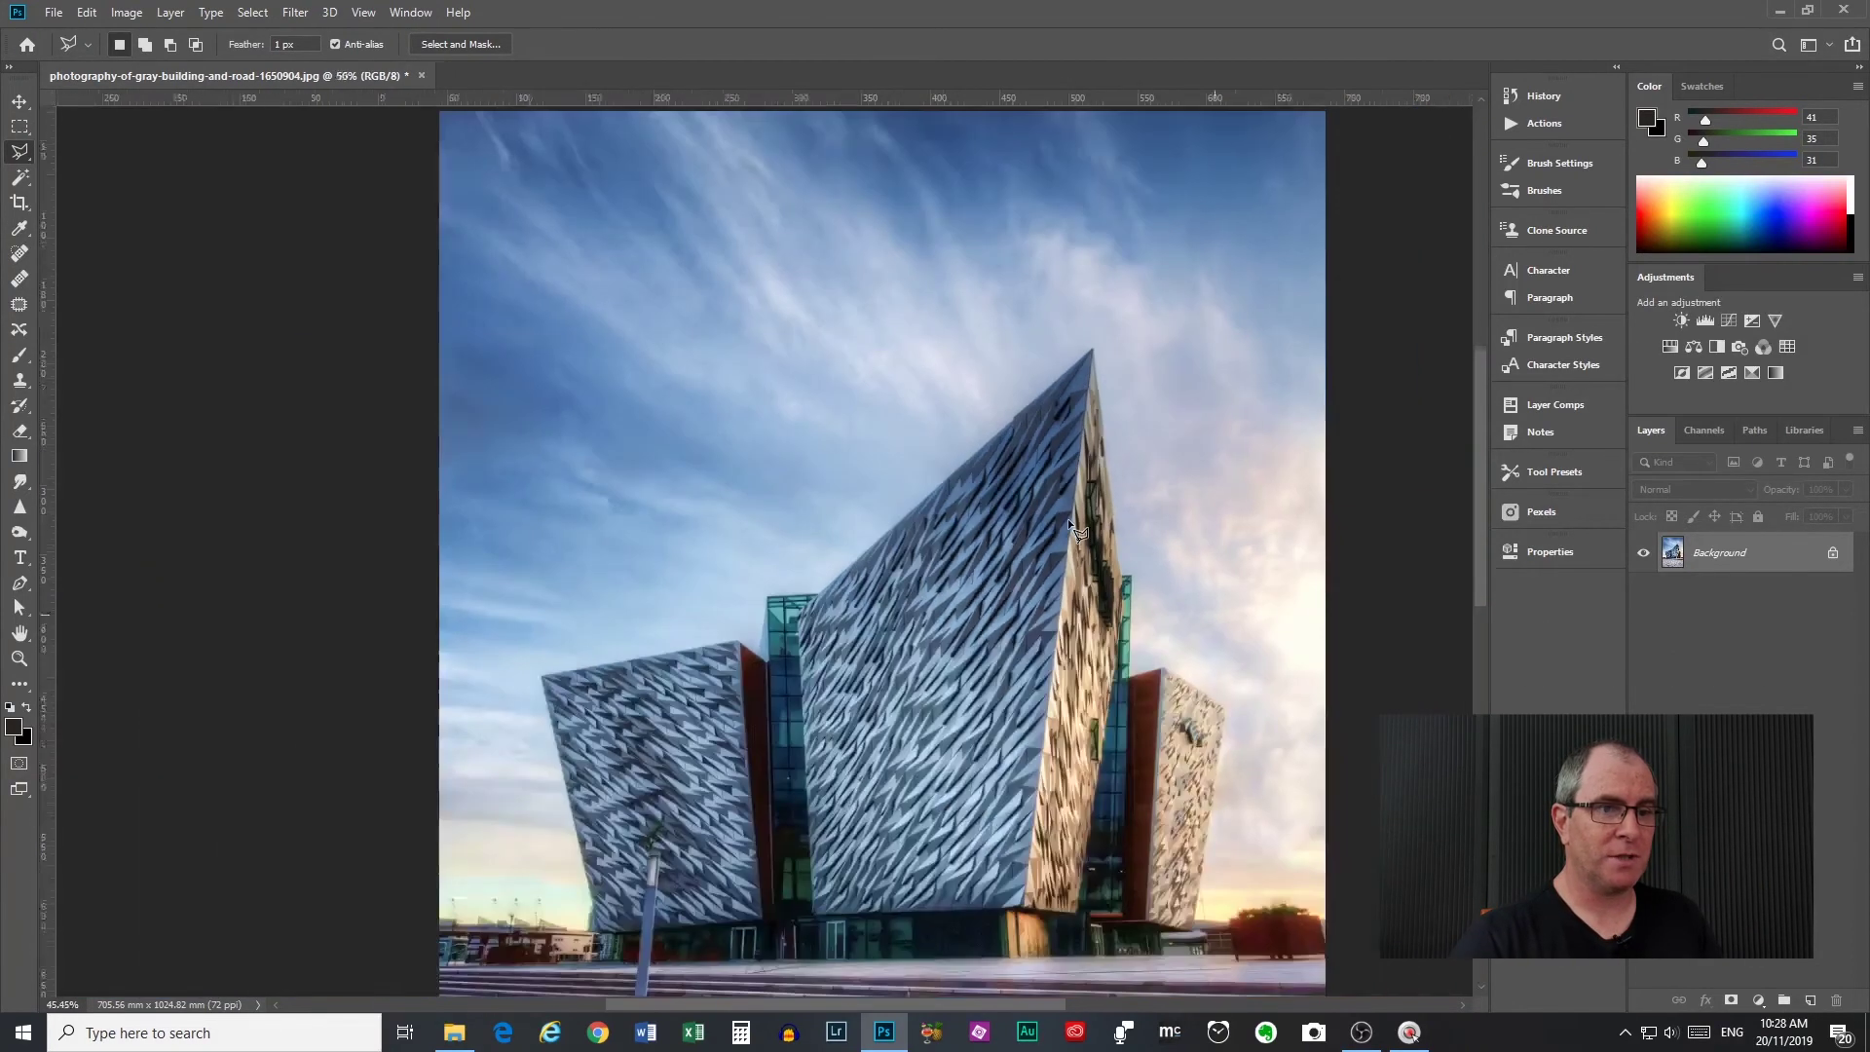
pyautogui.scroll(-2, 1067, 519)
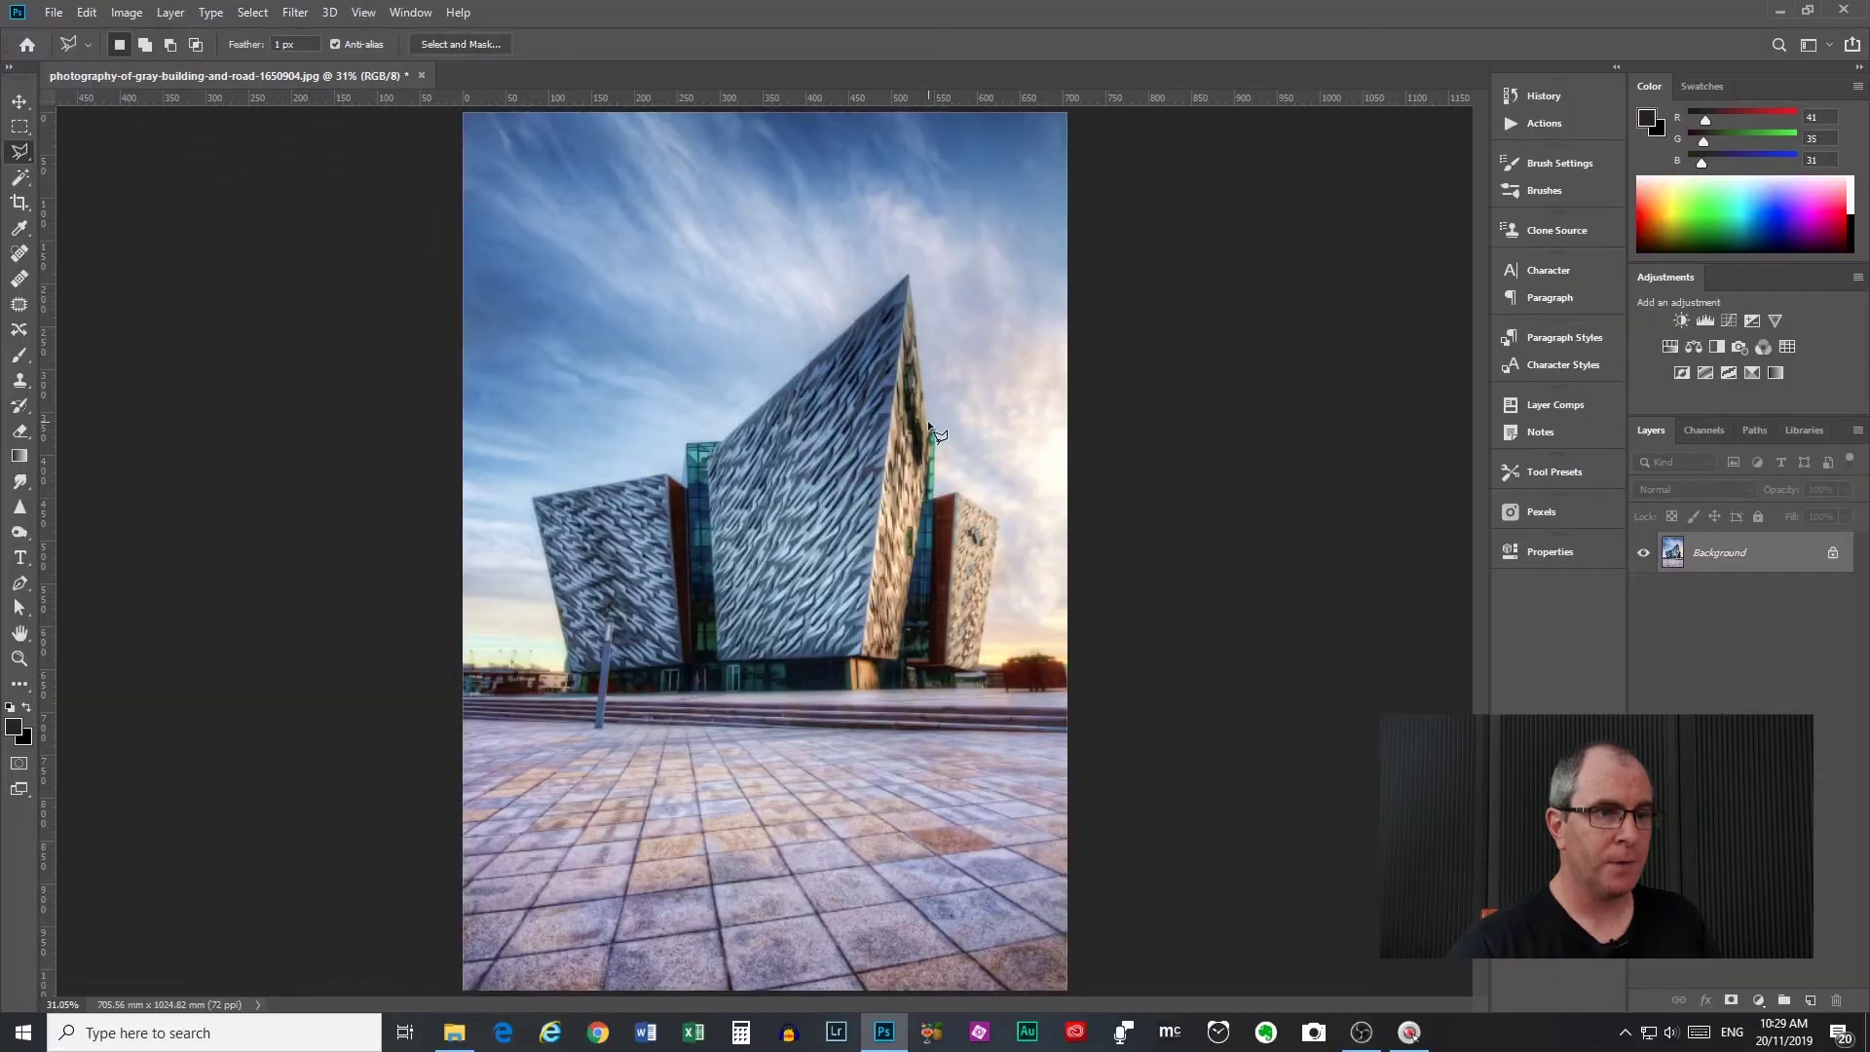
pyautogui.scroll(4, 763, 534)
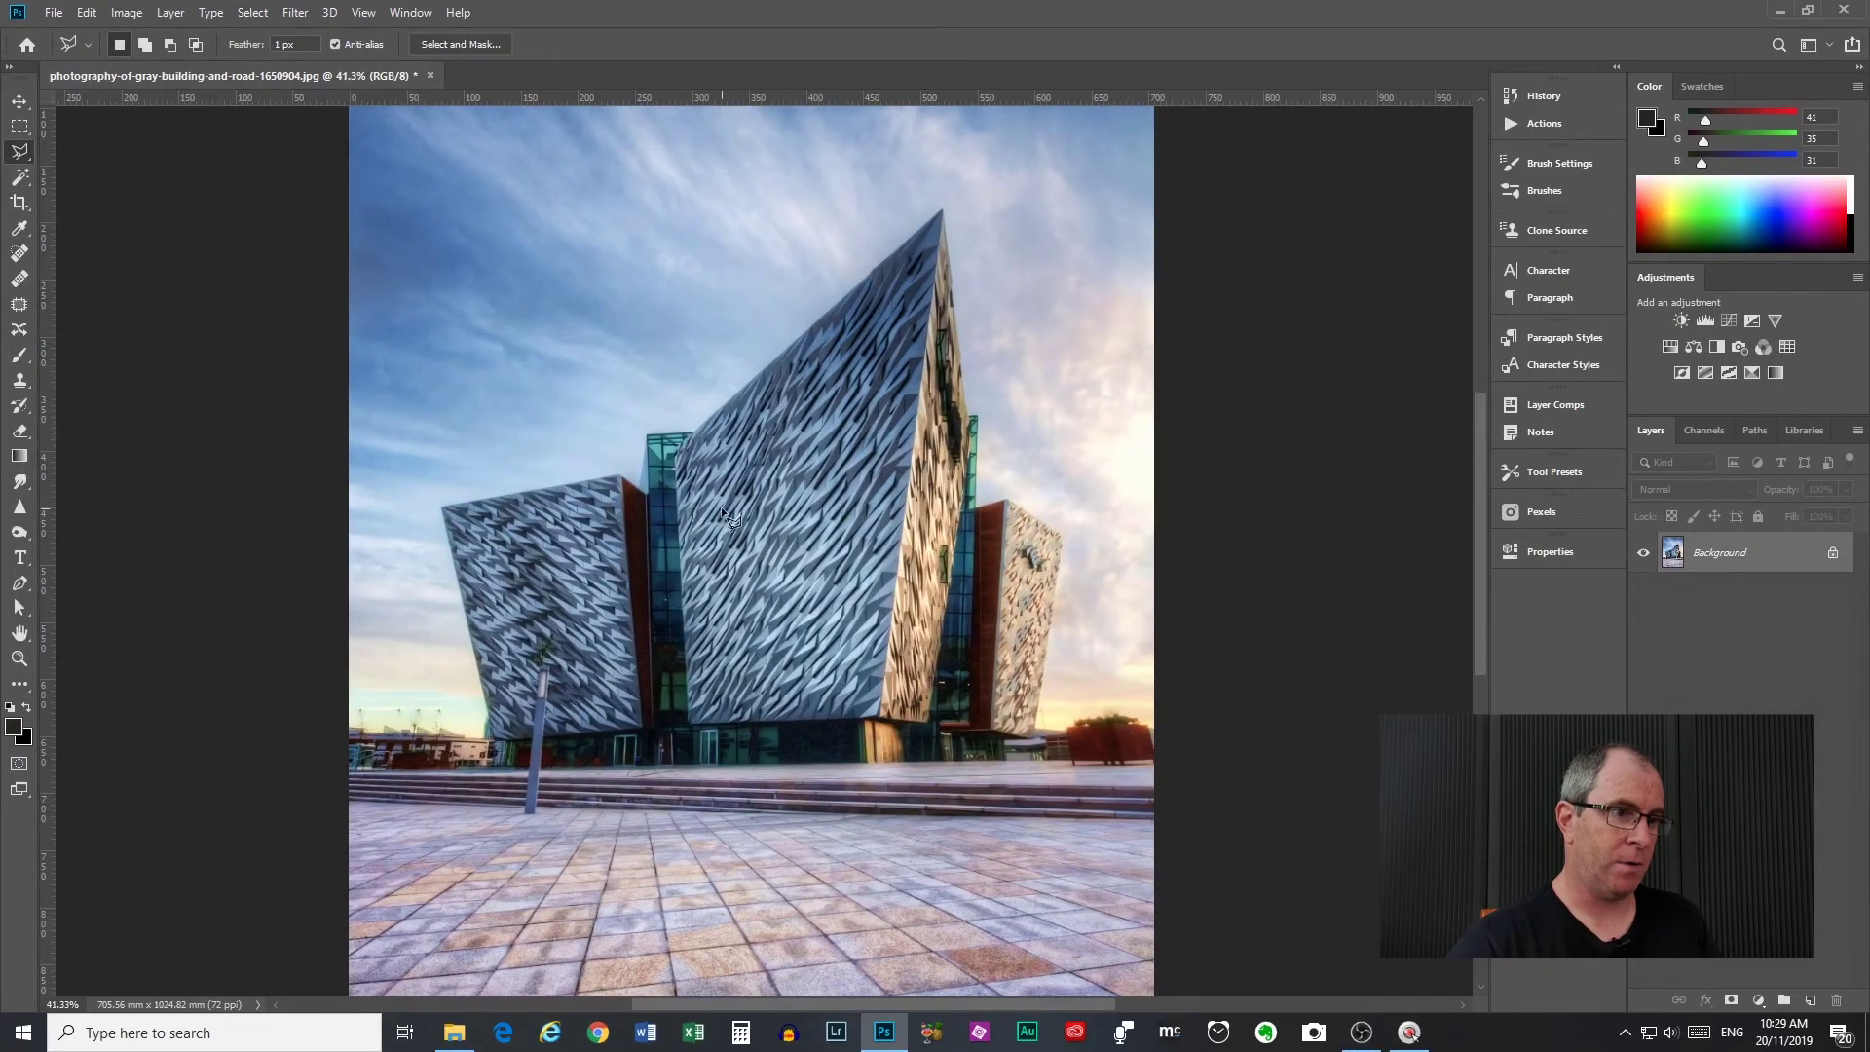
pyautogui.scroll(1, 733, 518)
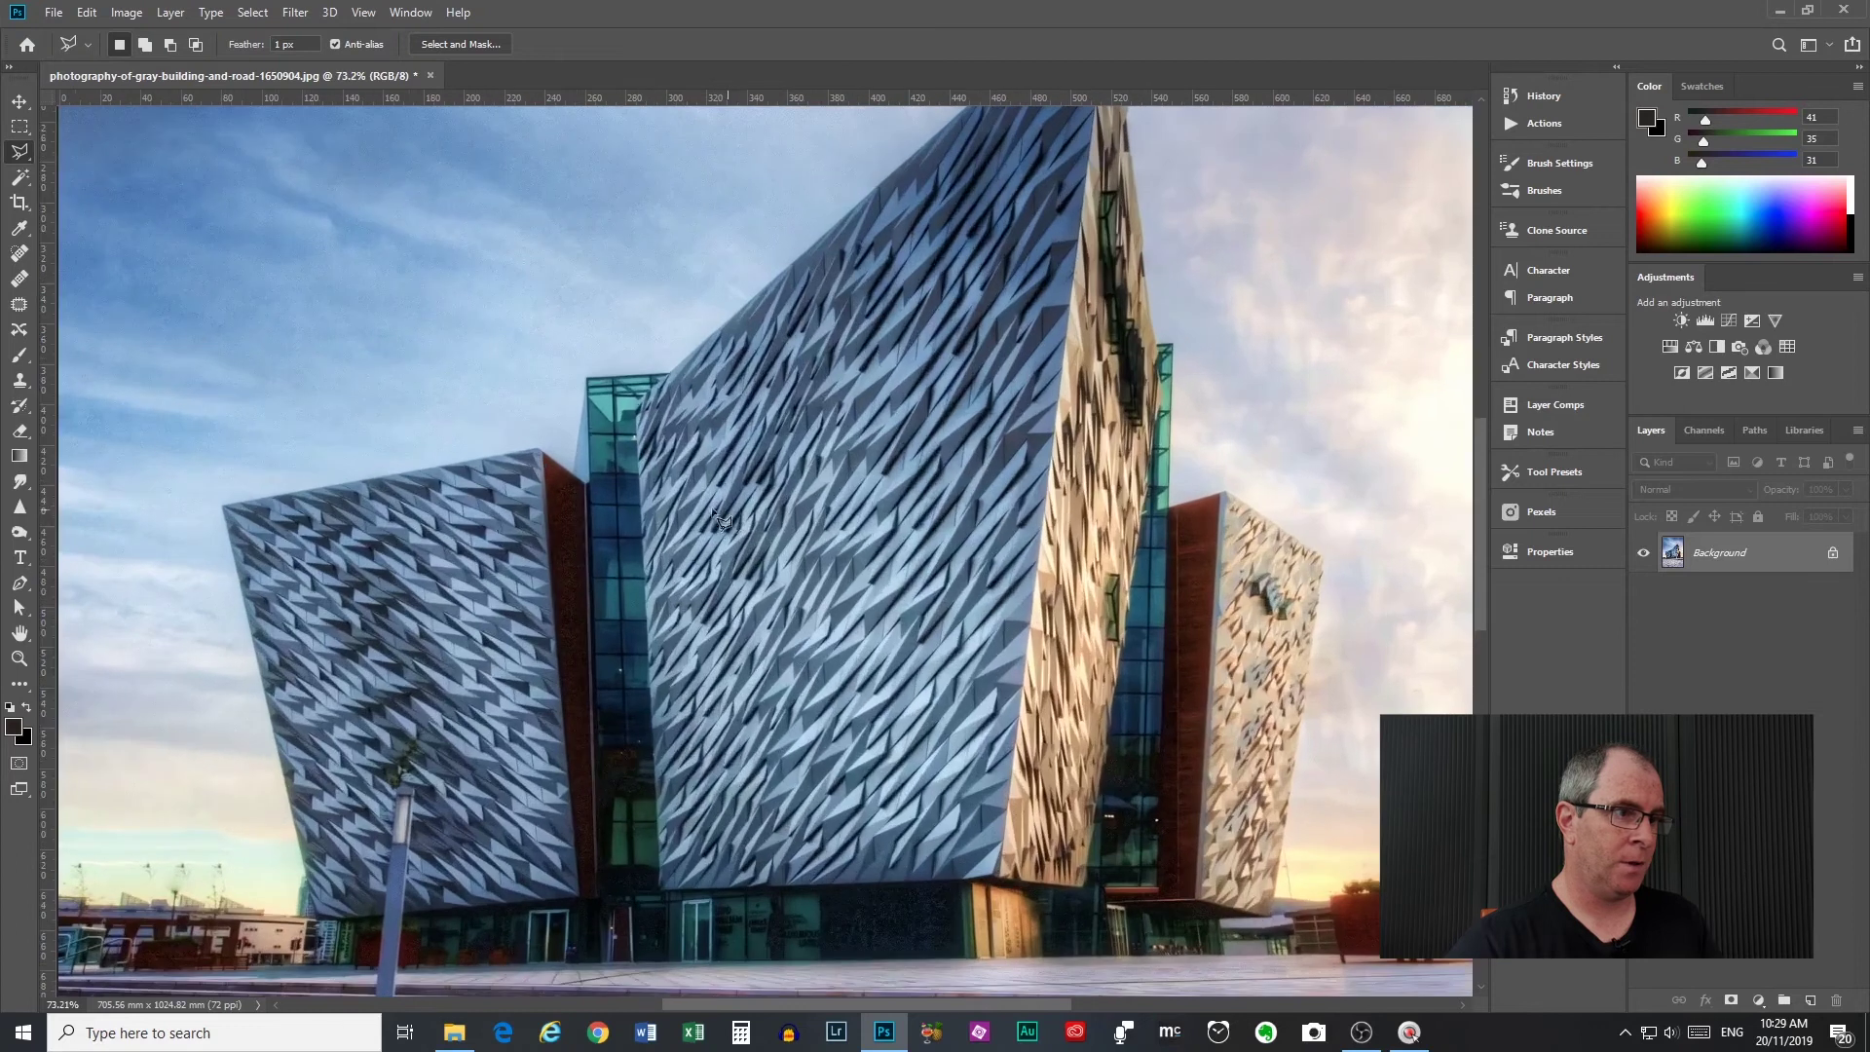
pyautogui.click(222, 504)
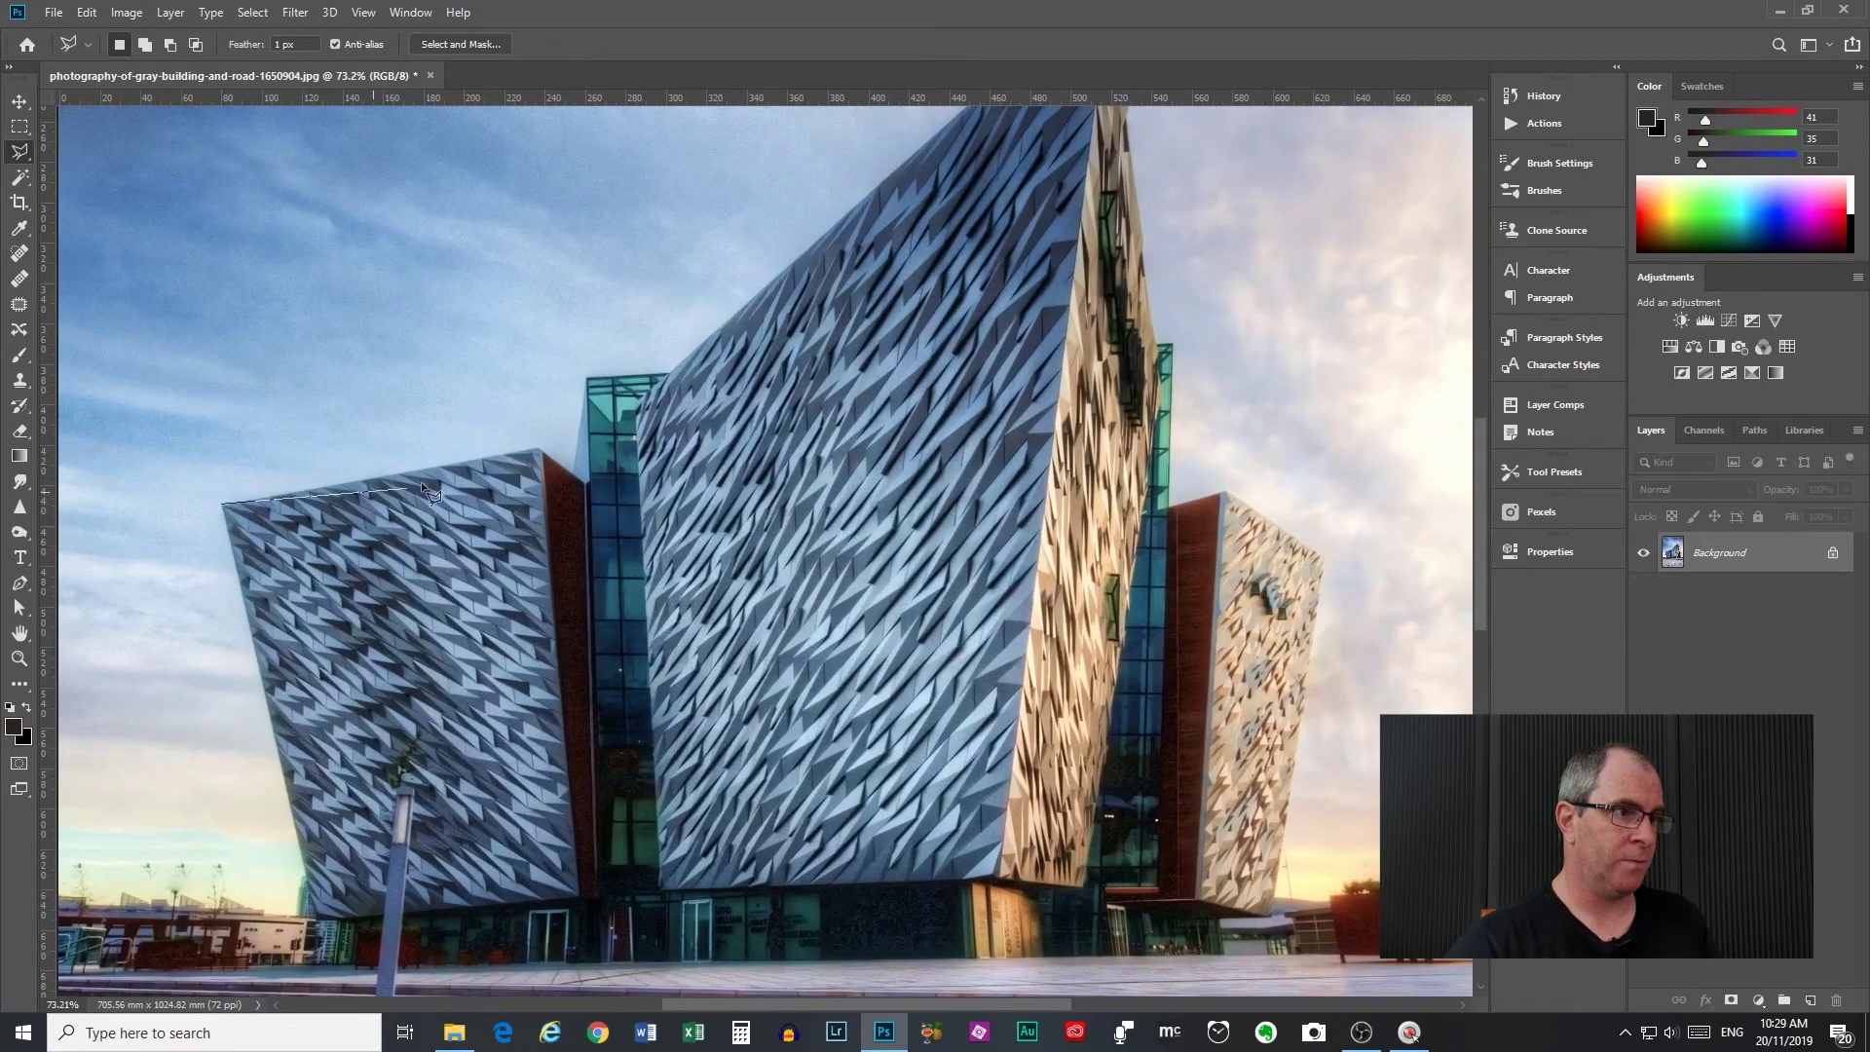
pyautogui.click(539, 453)
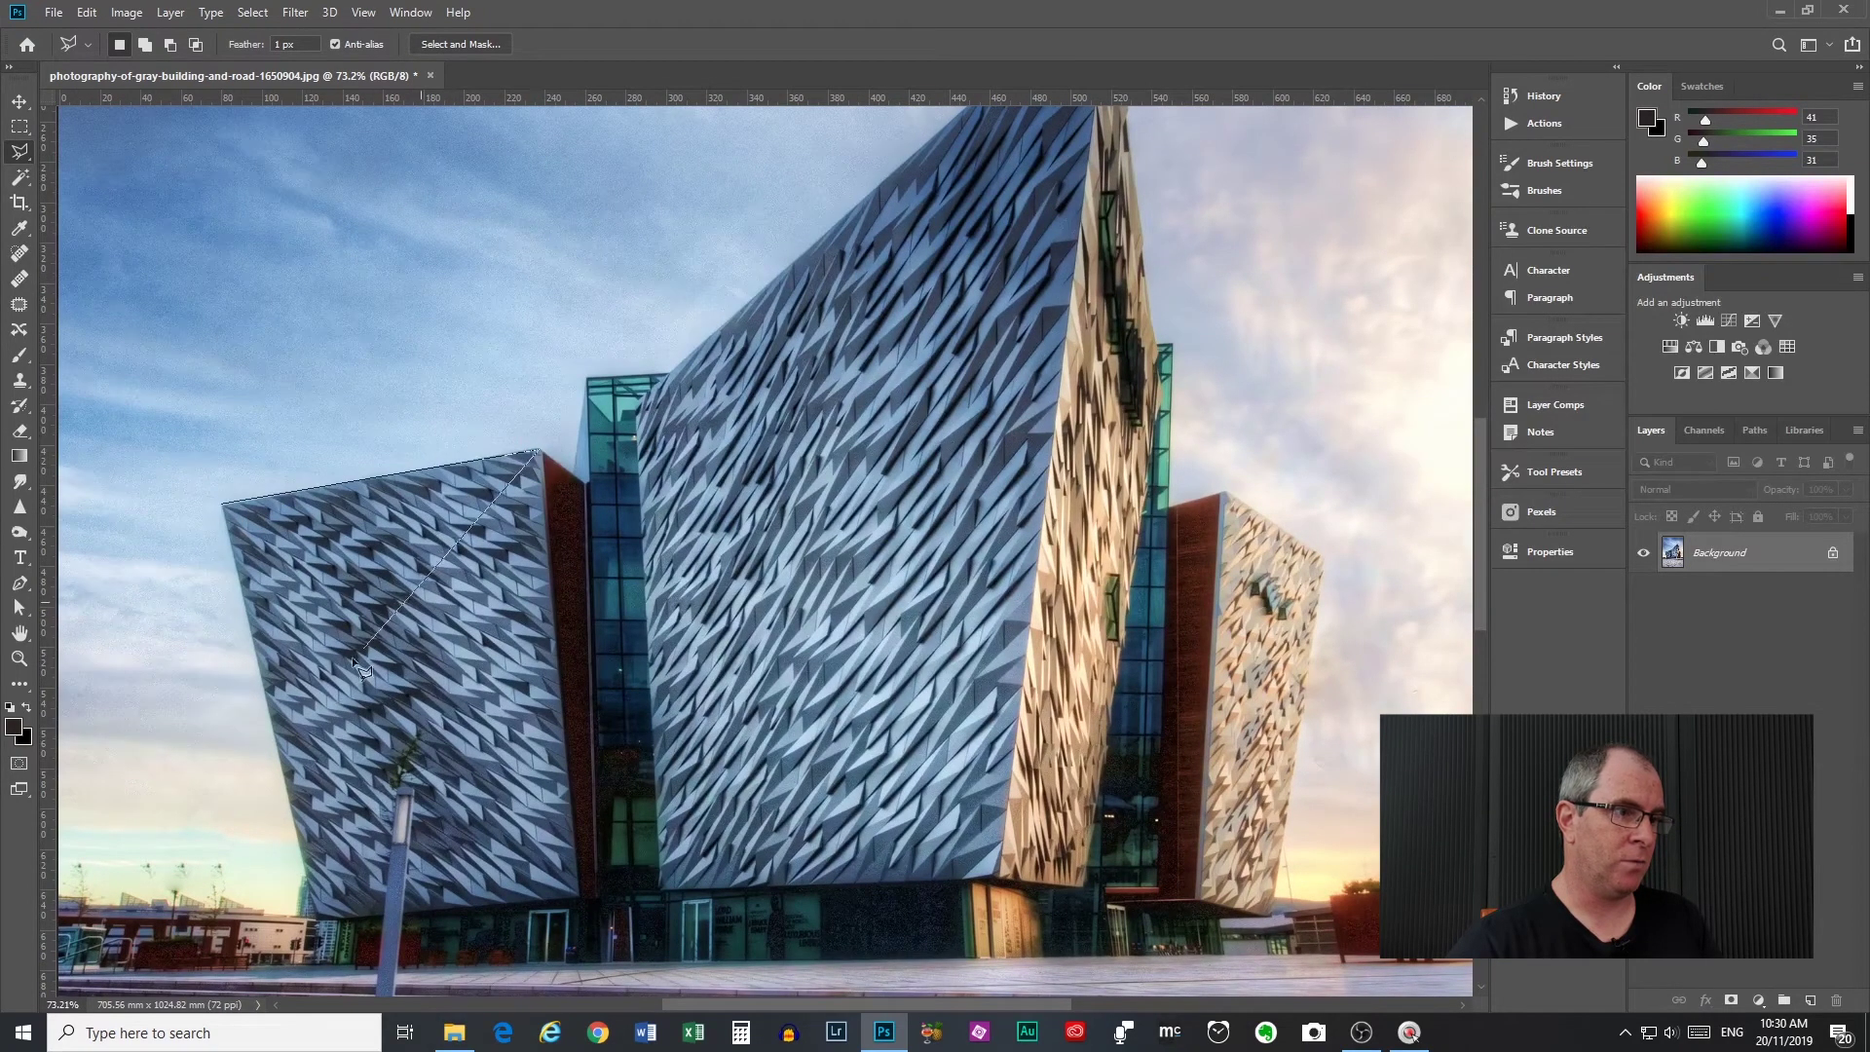
pyautogui.click(275, 742)
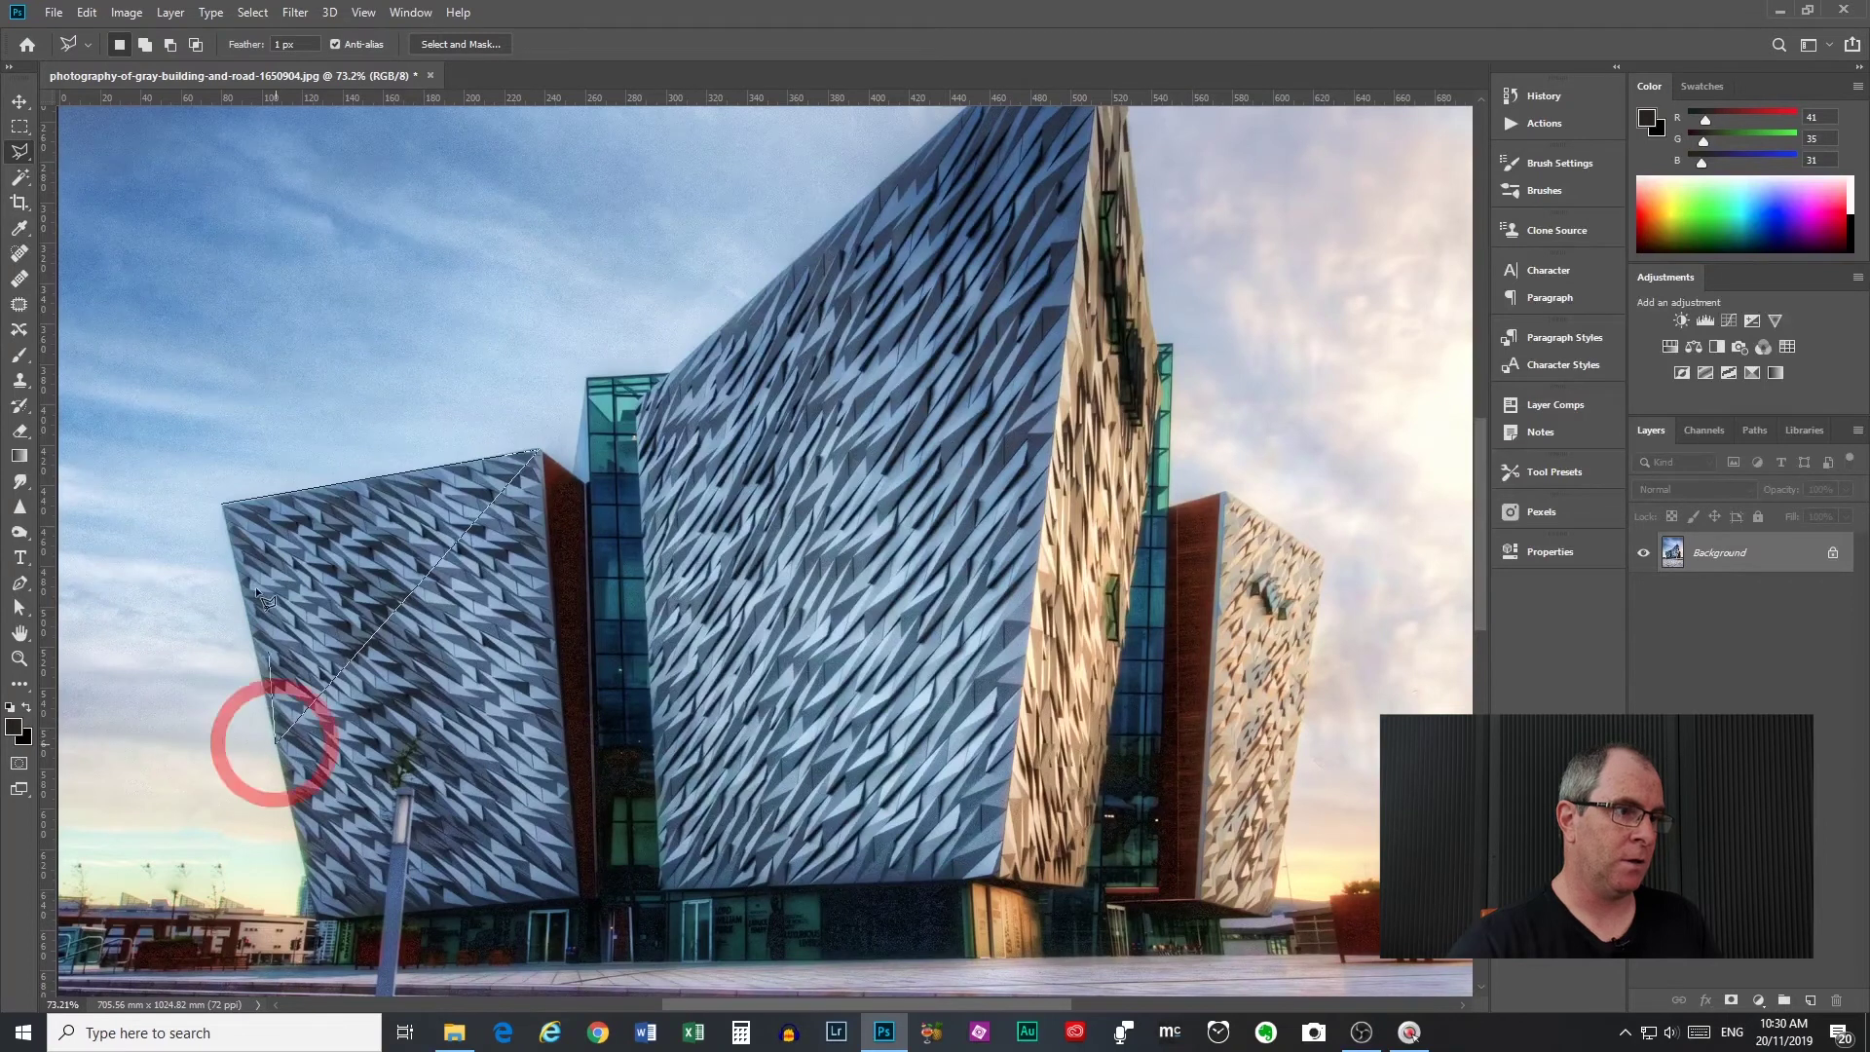
pyautogui.click(222, 504)
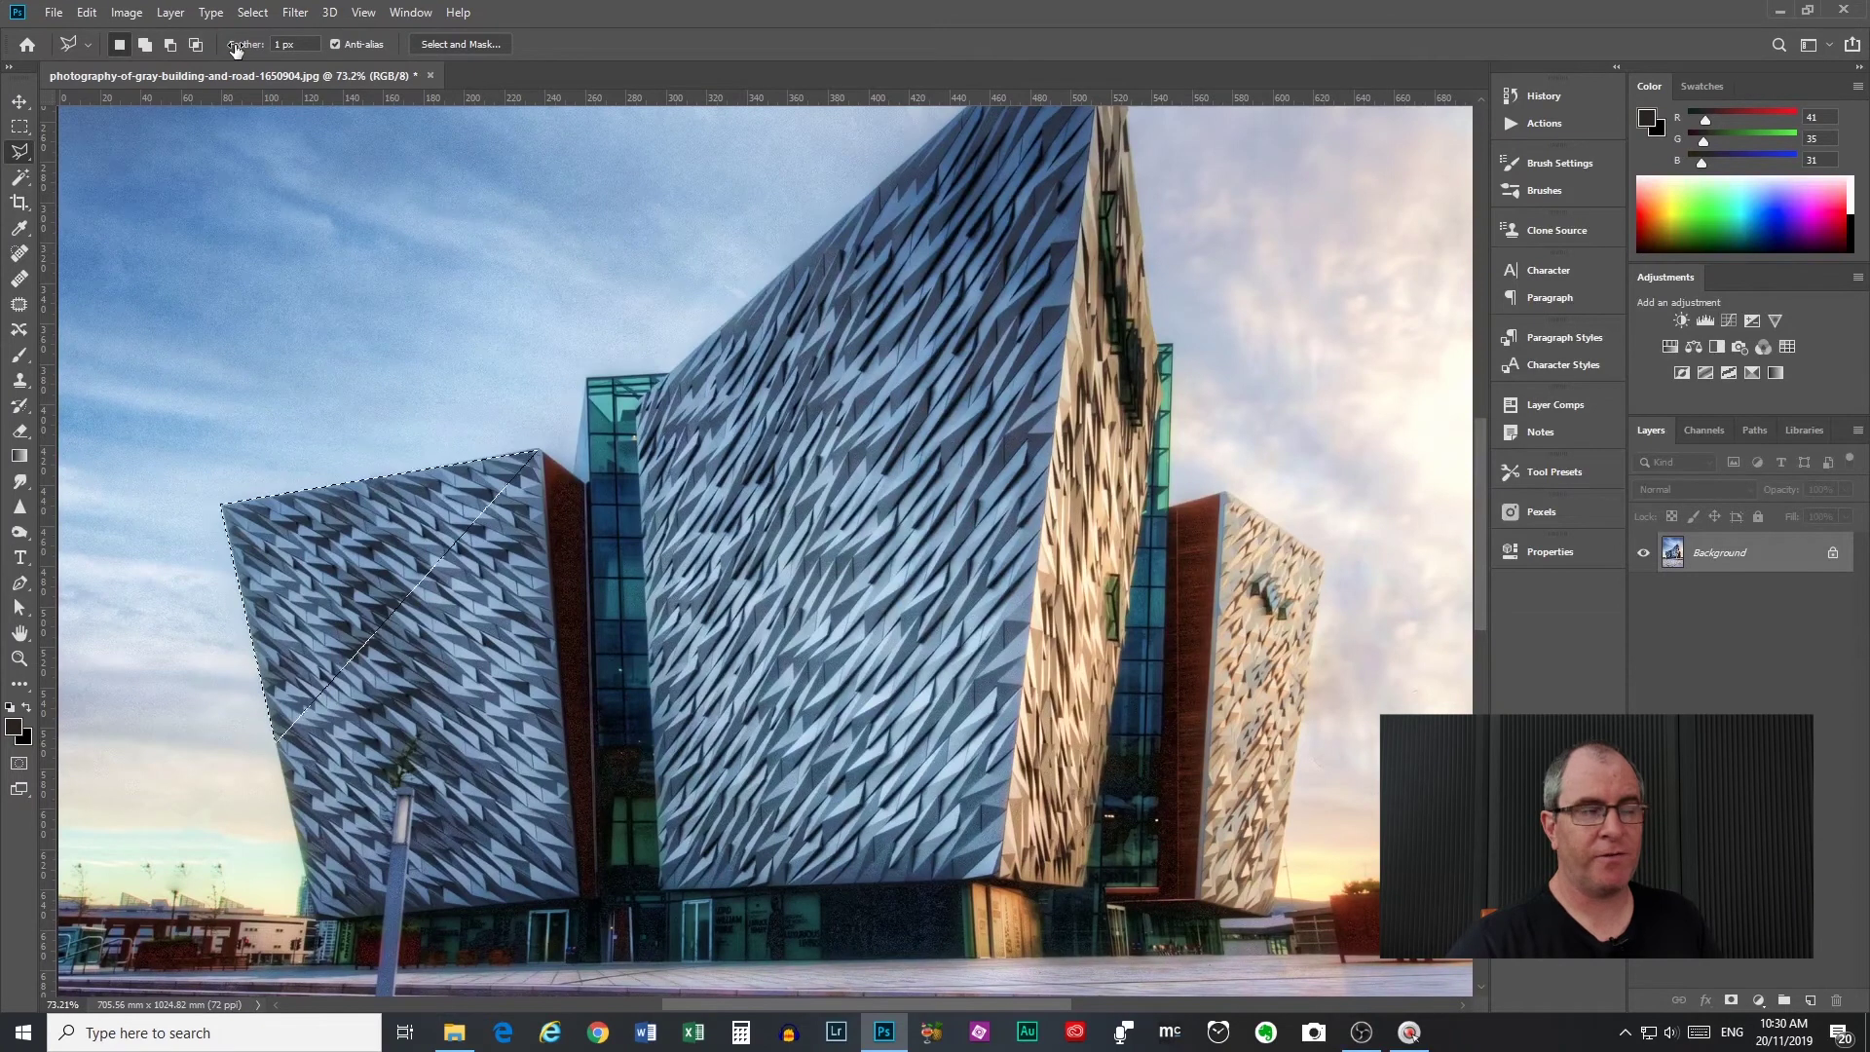
# With a 20.1 px feather, add a five-corner shape below the triangle to the selection.
pyautogui.moveTo(235, 51); pyautogui.dragTo(369, 63)
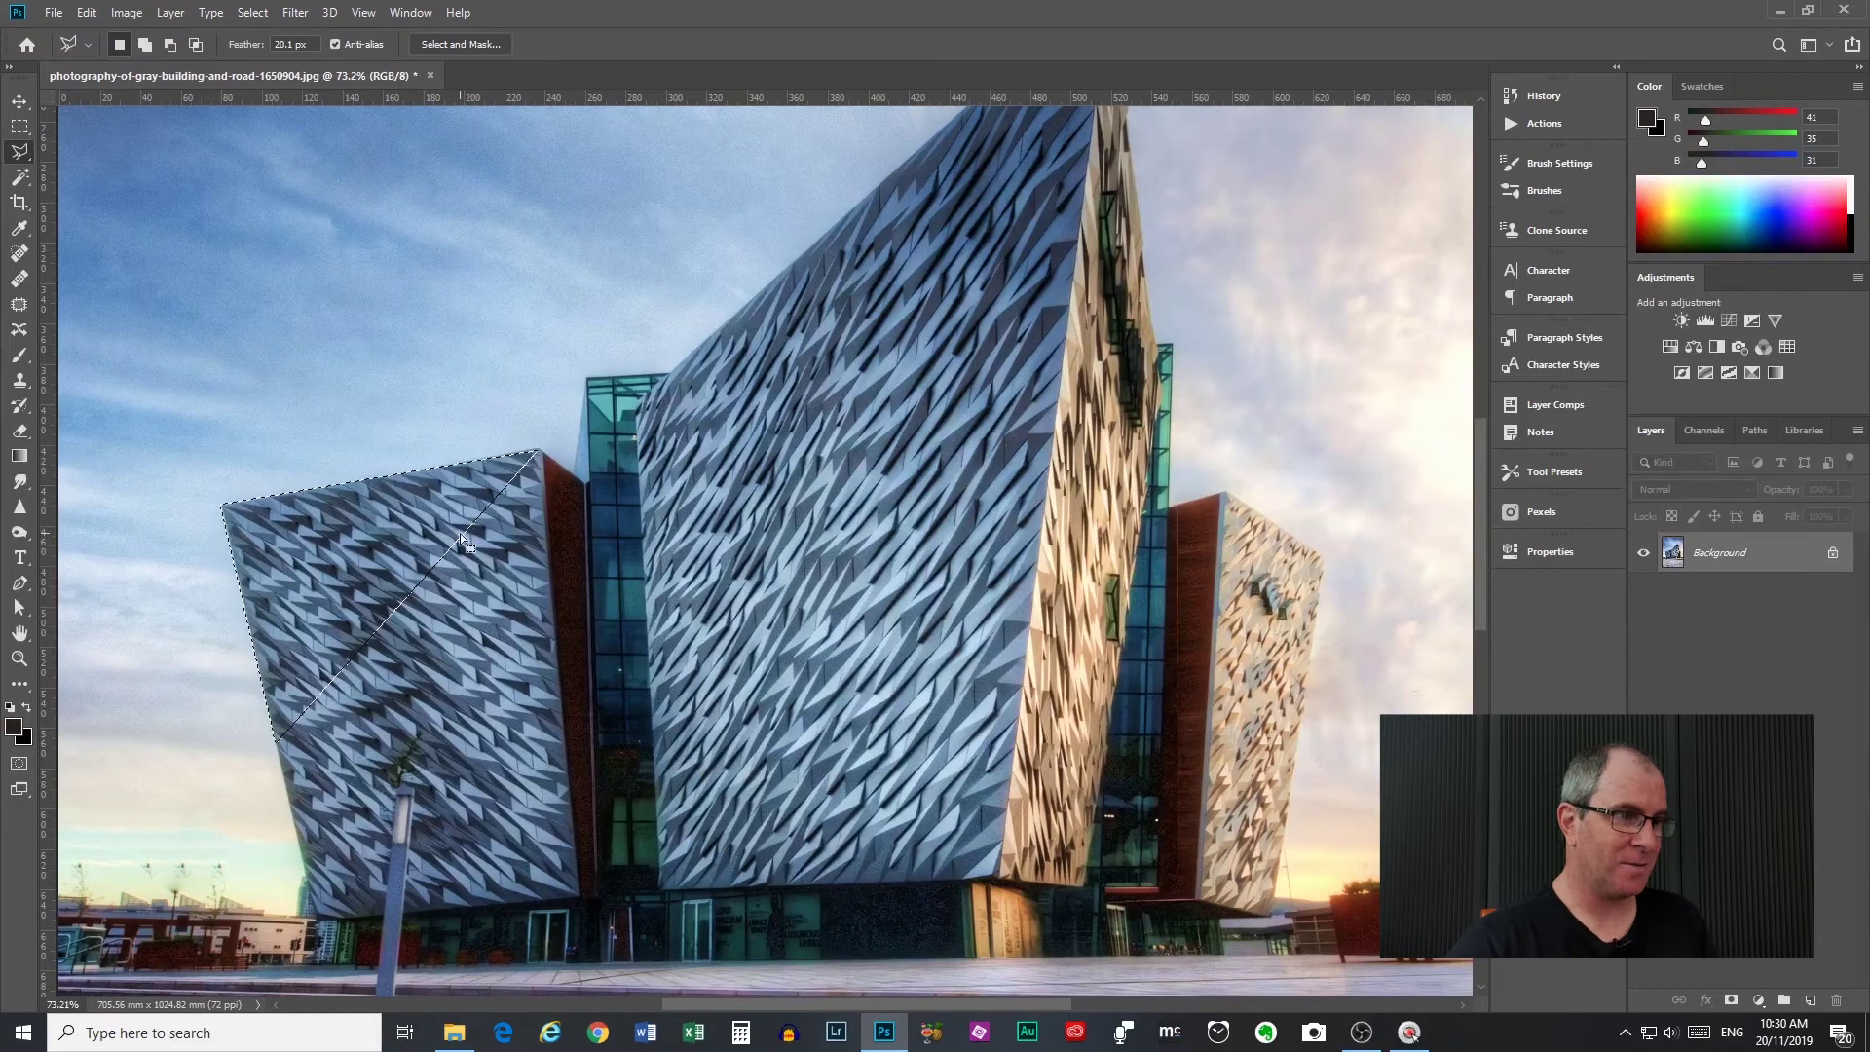
pyautogui.press('shift')
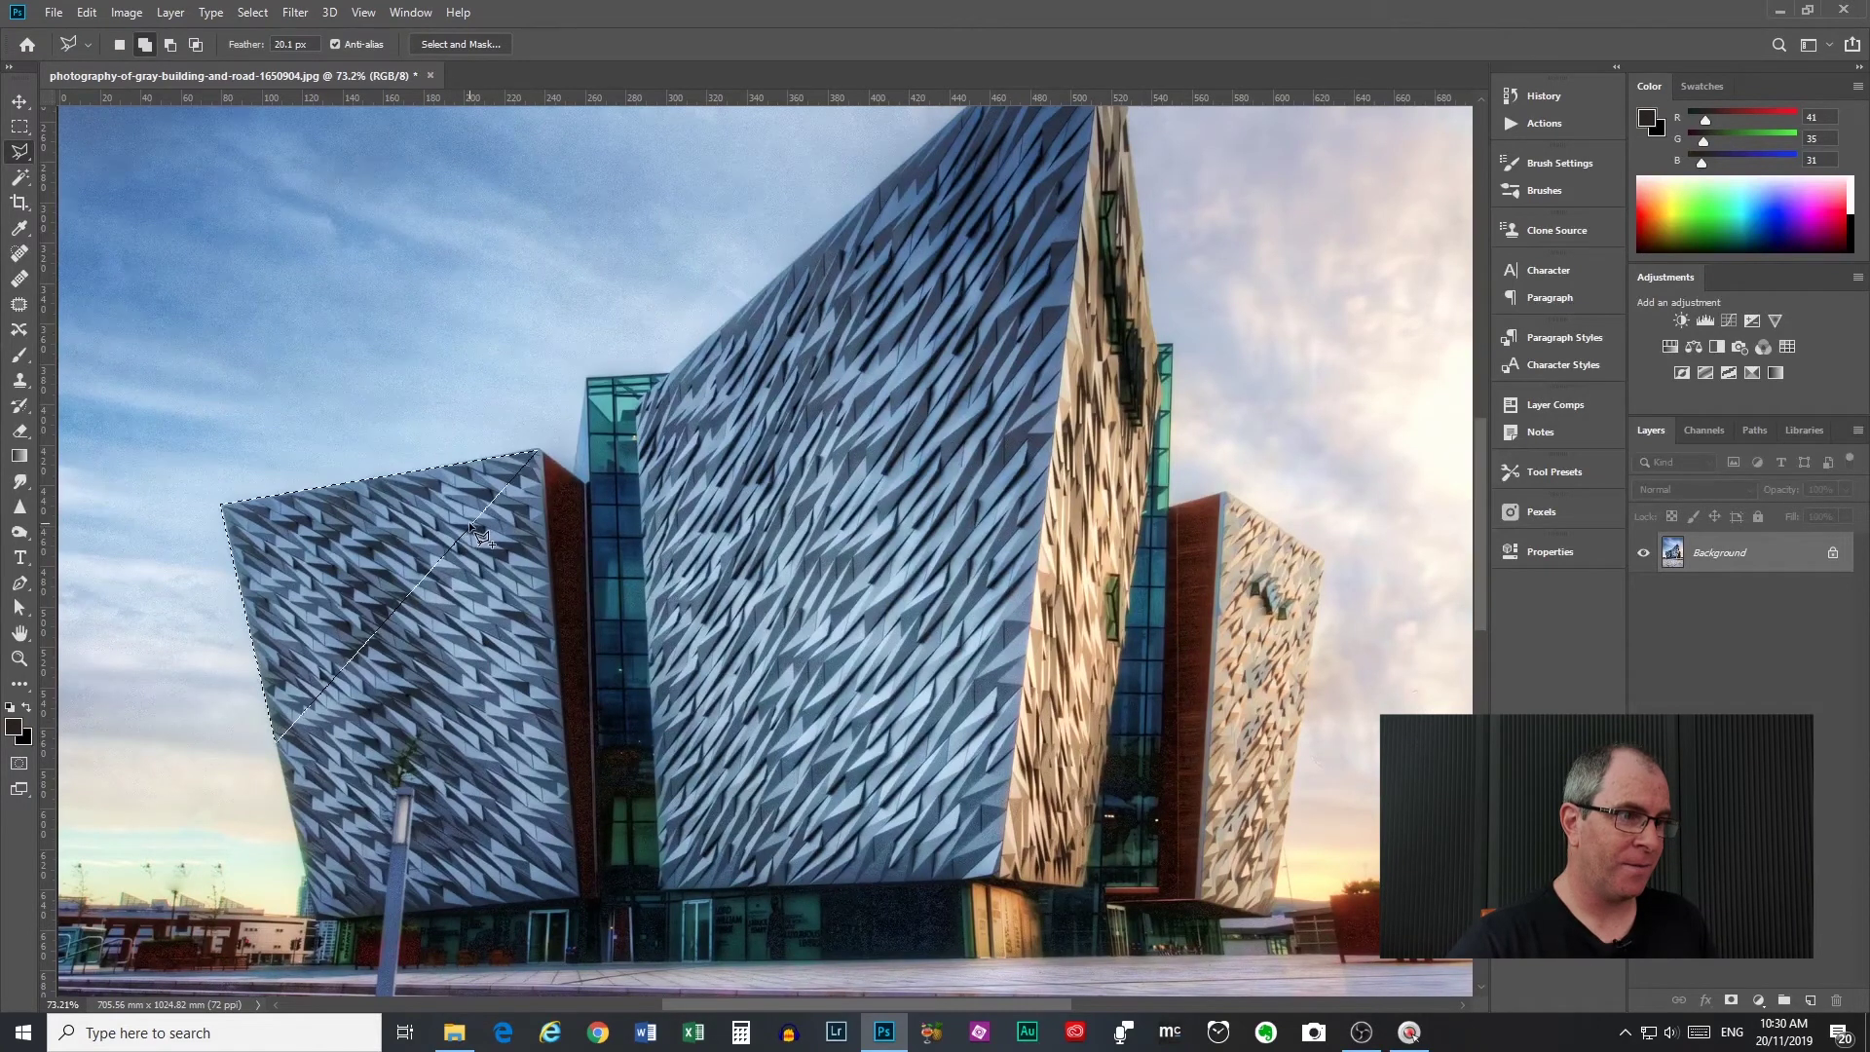
pyautogui.click(470, 527)
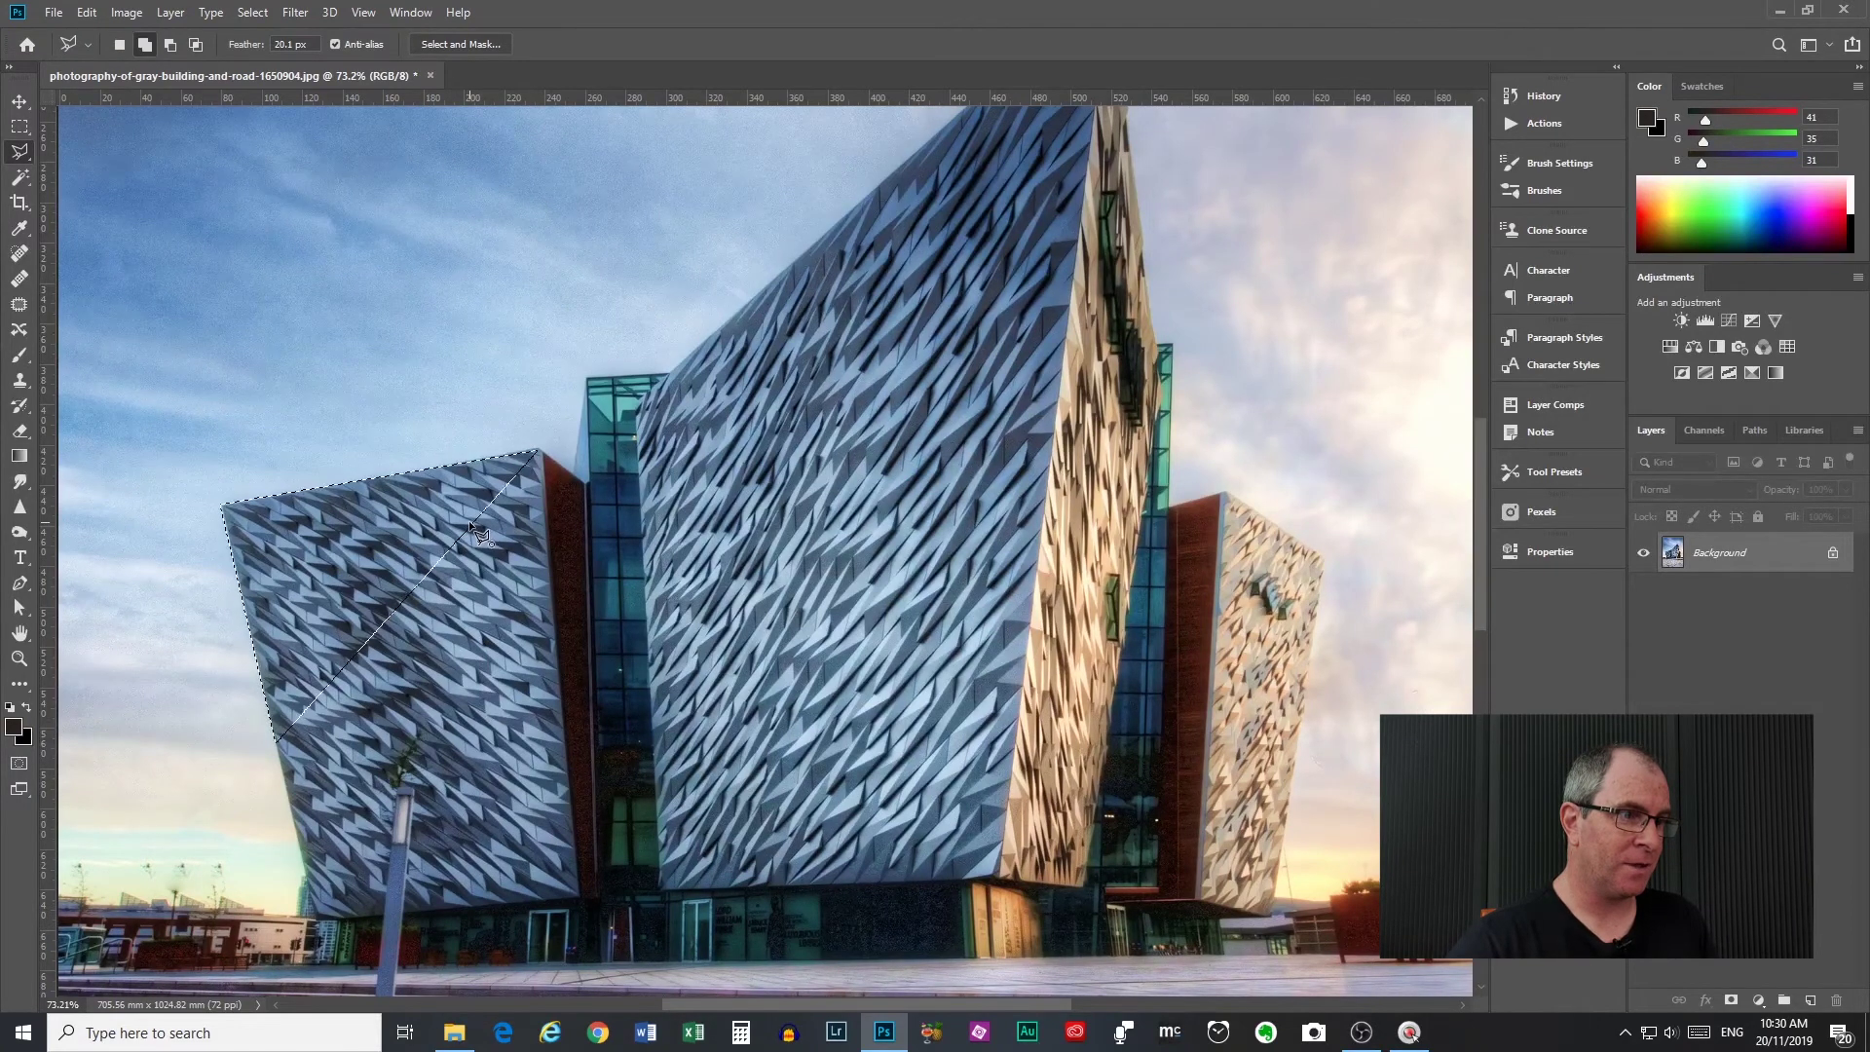
pyautogui.click(559, 670)
pyautogui.click(419, 784)
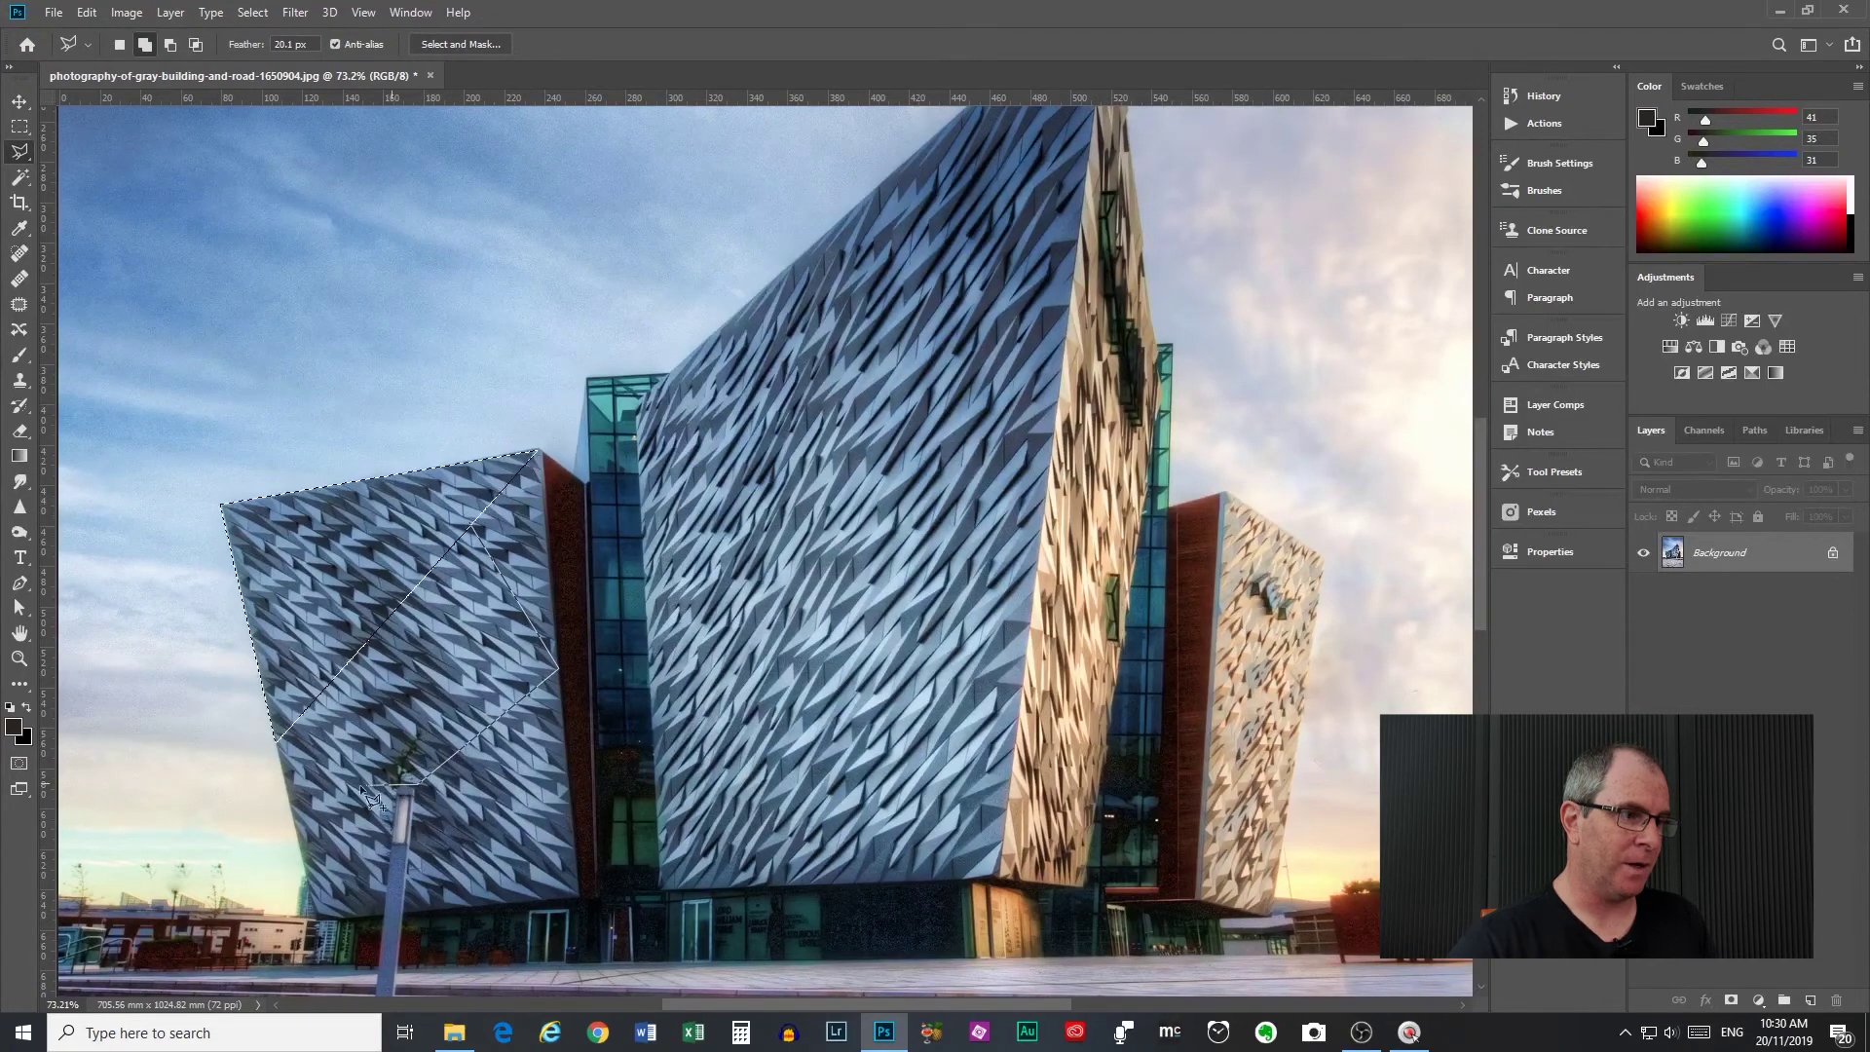
pyautogui.click(290, 804)
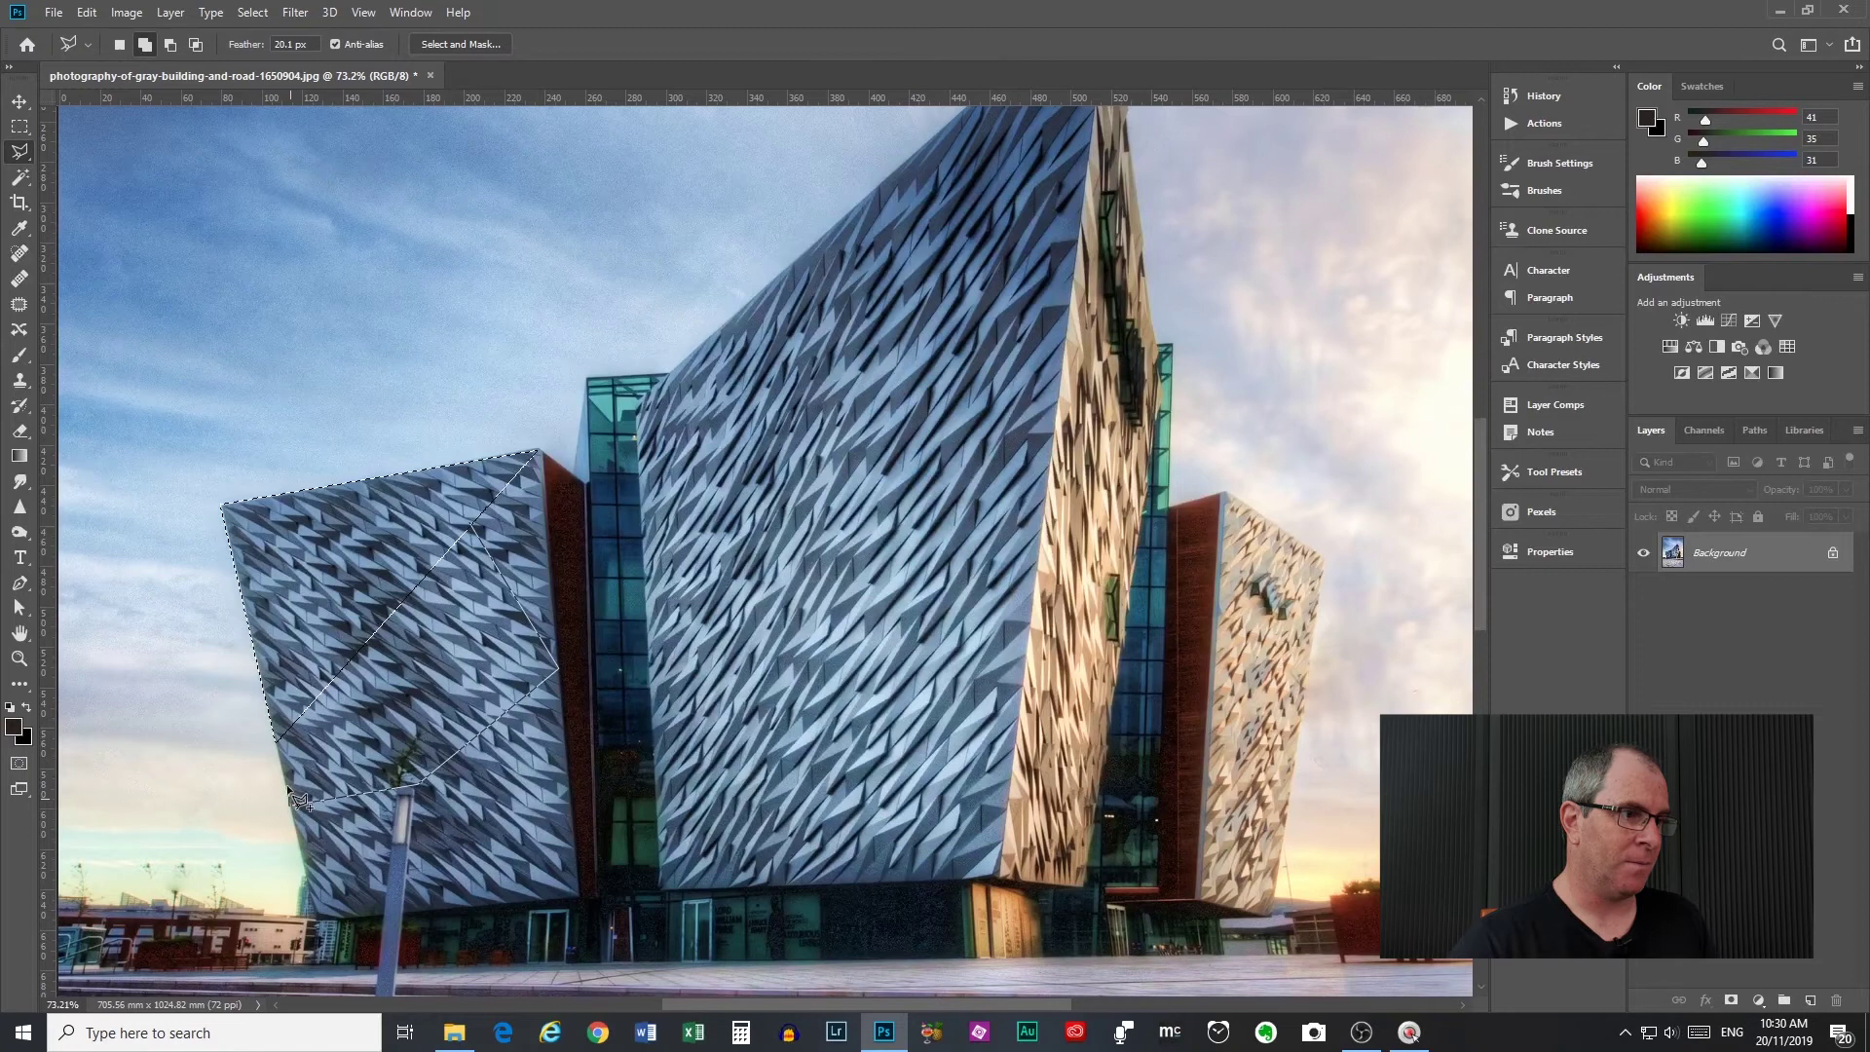
pyautogui.click(280, 744)
pyautogui.click(473, 528)
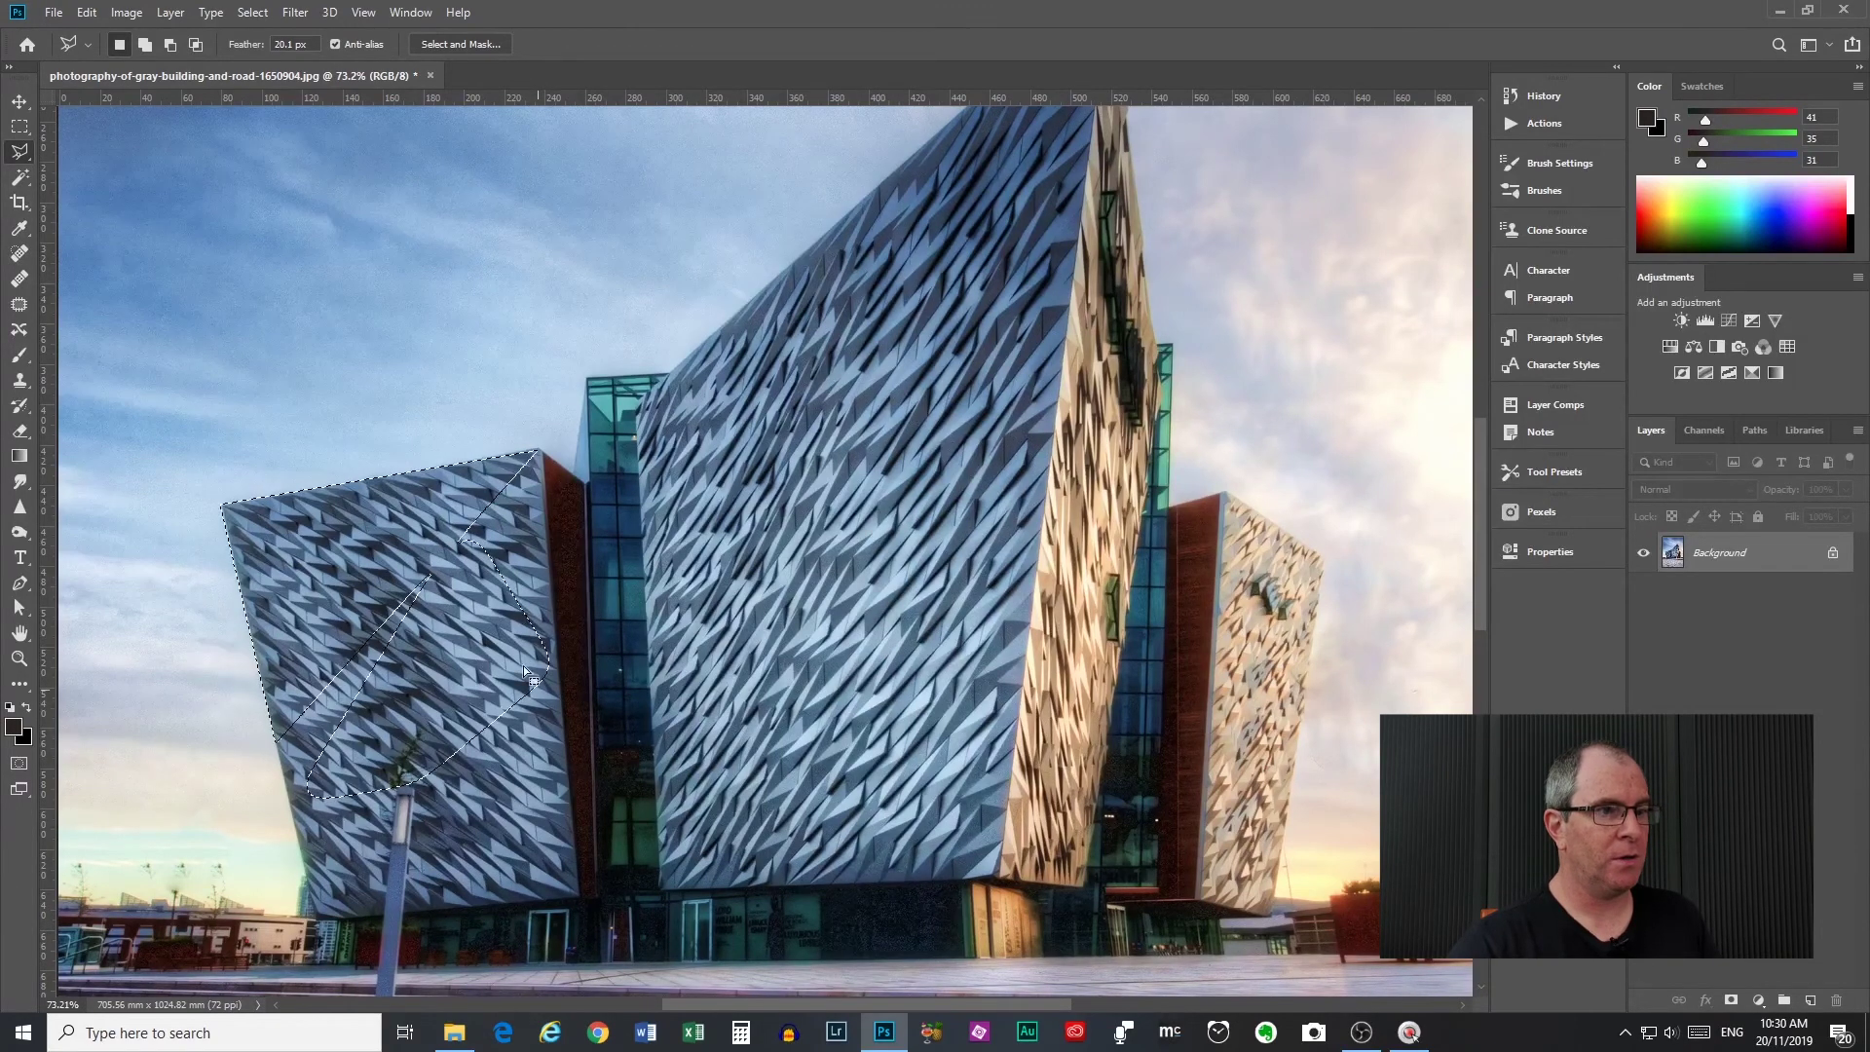
pyautogui.scroll(5, 443, 546)
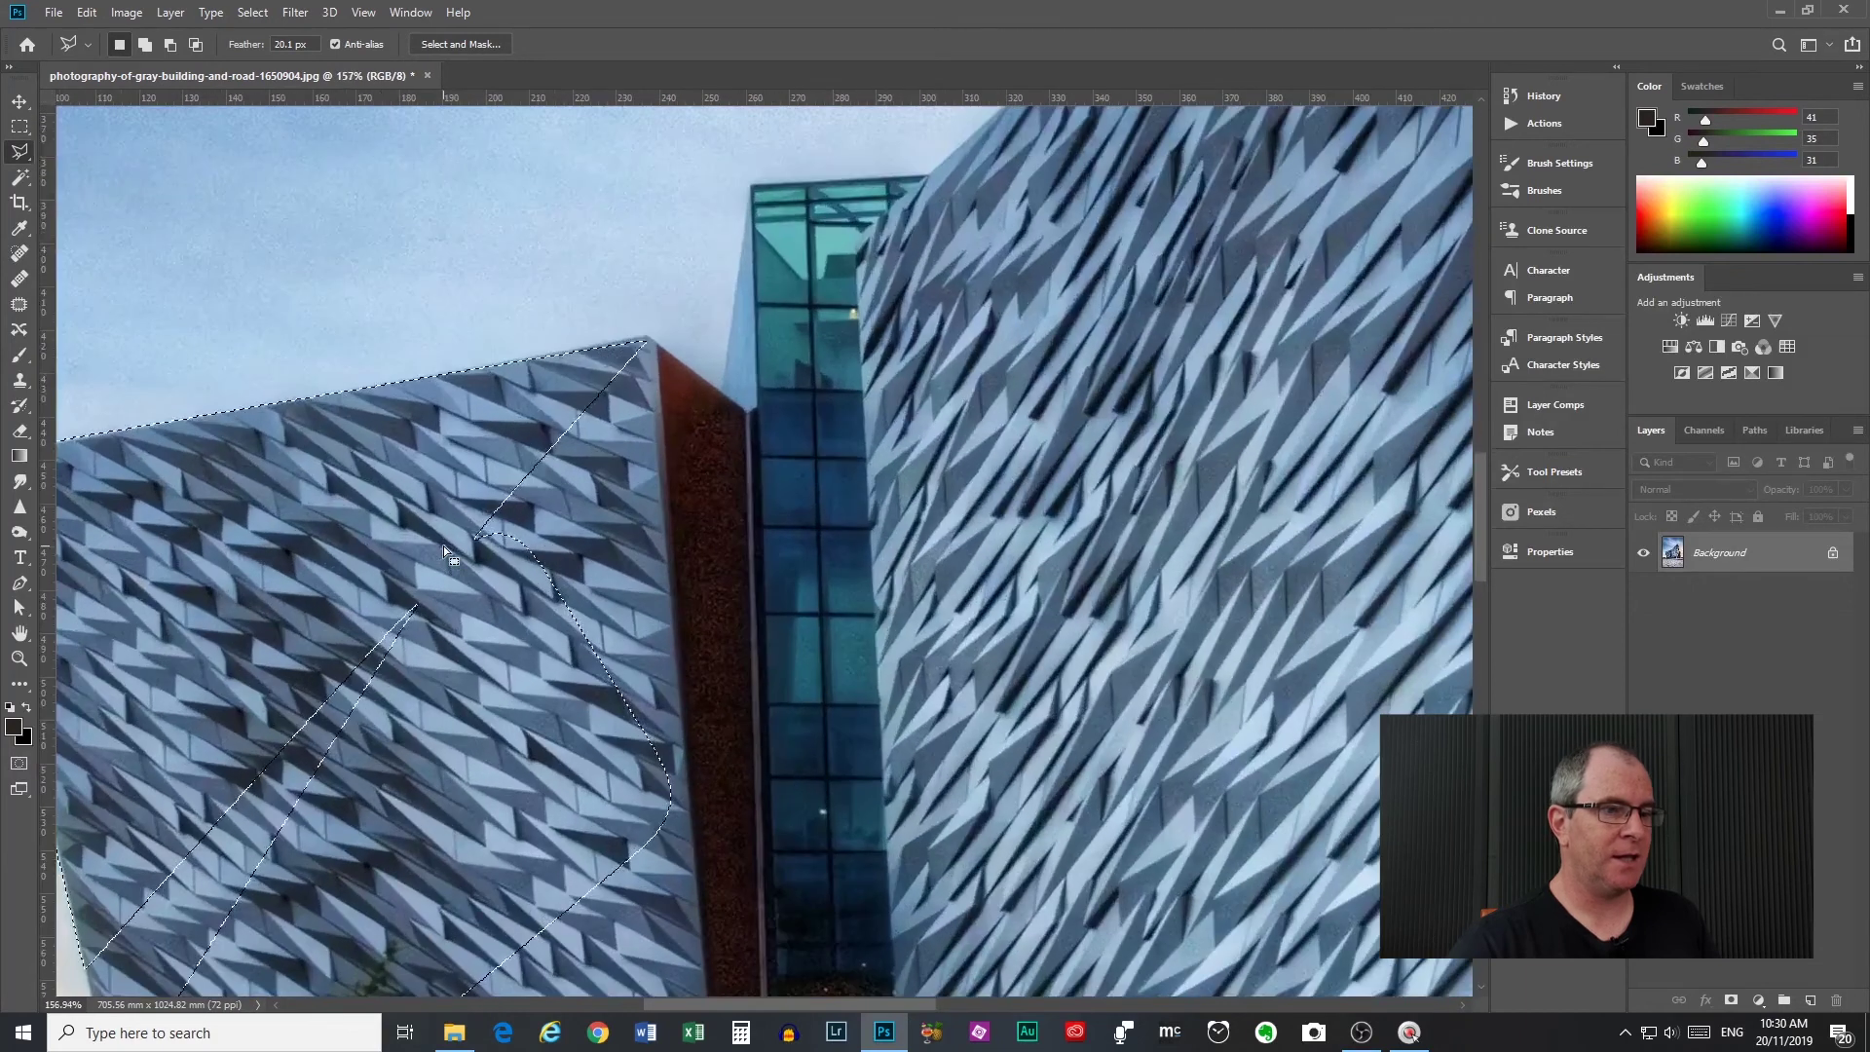
pyautogui.scroll(2, 443, 545)
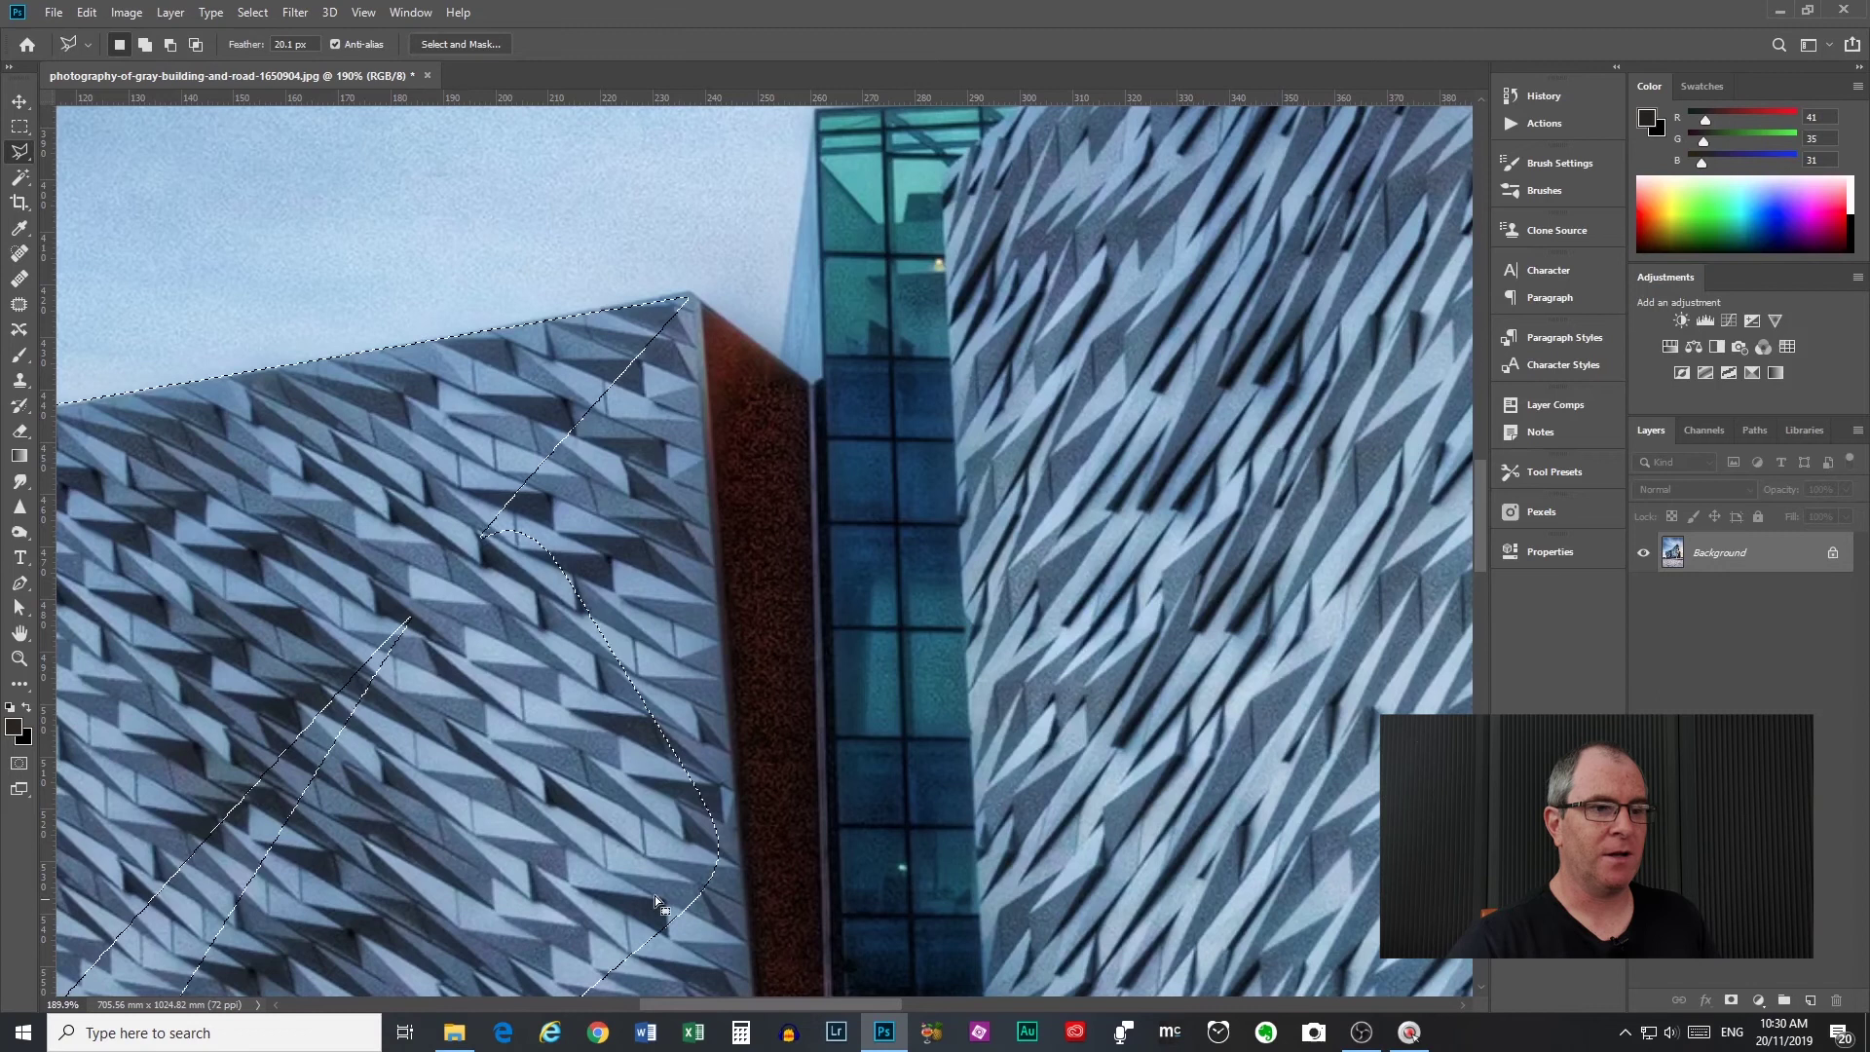
pyautogui.scroll(-5, 448, 768)
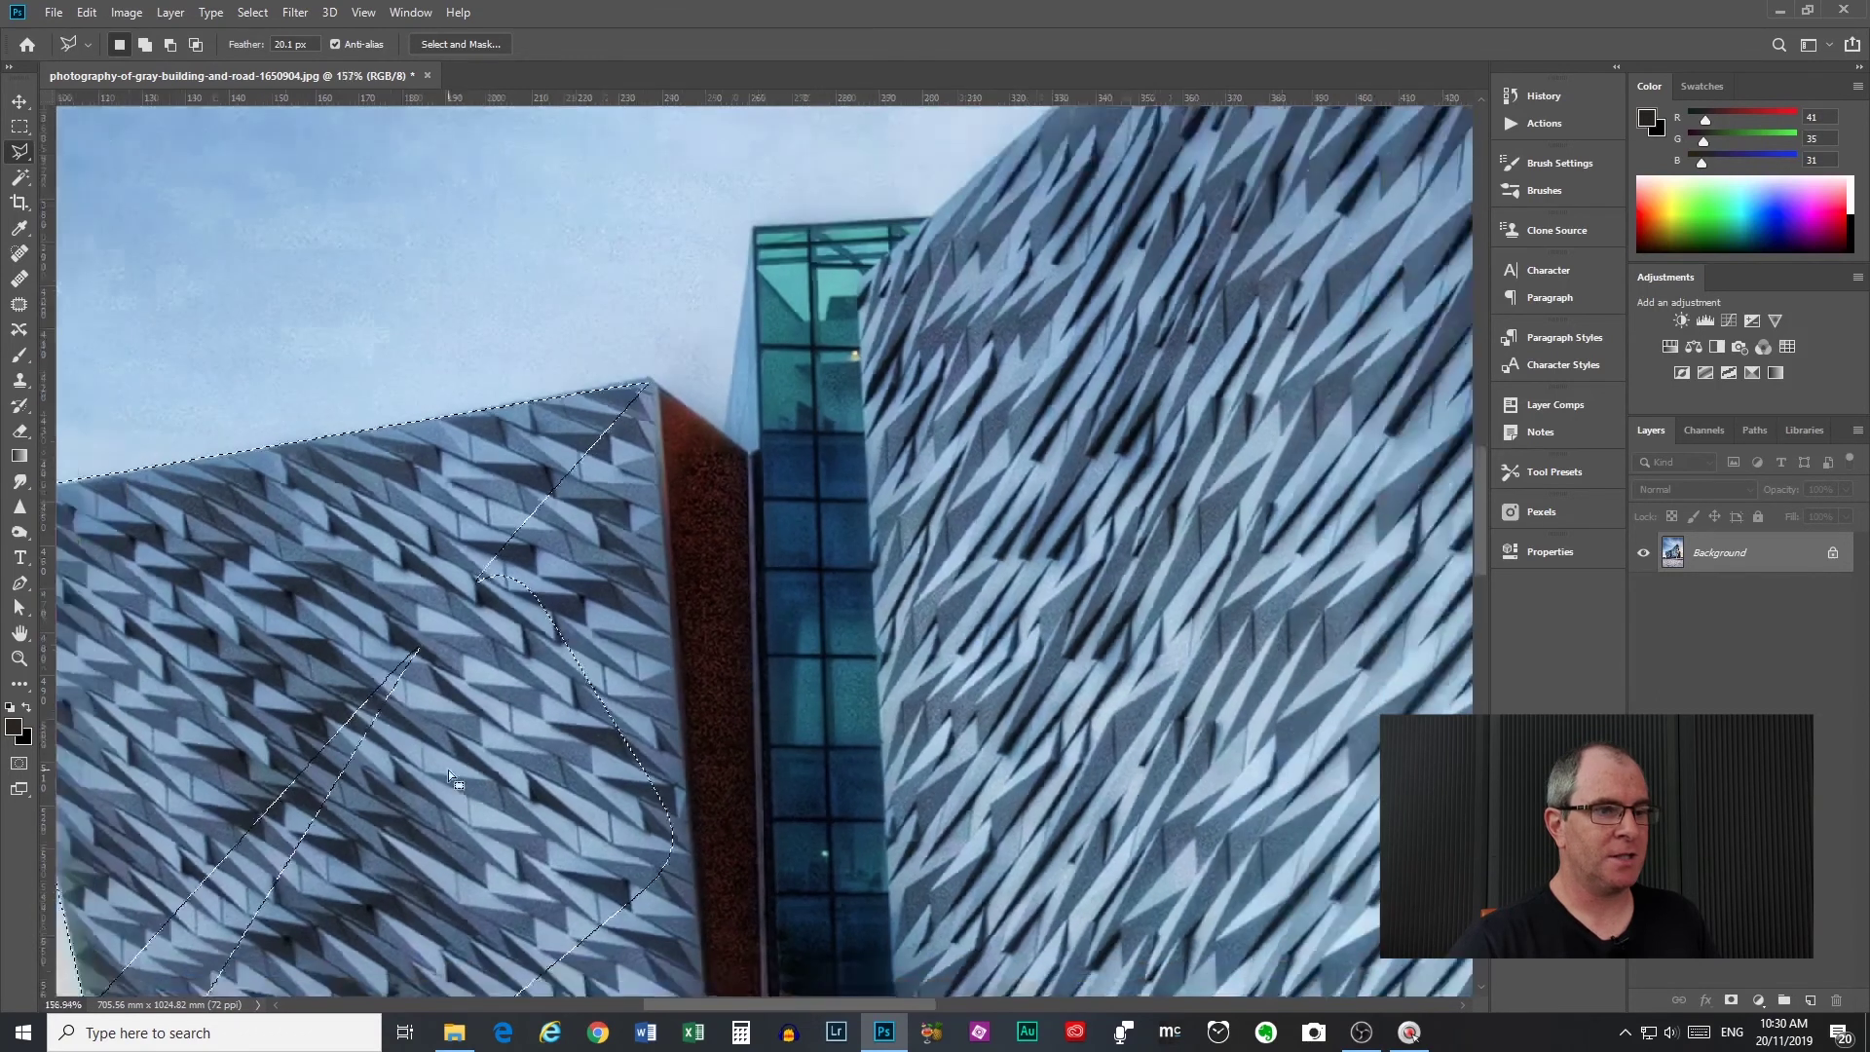
pyautogui.scroll(-3, 450, 766)
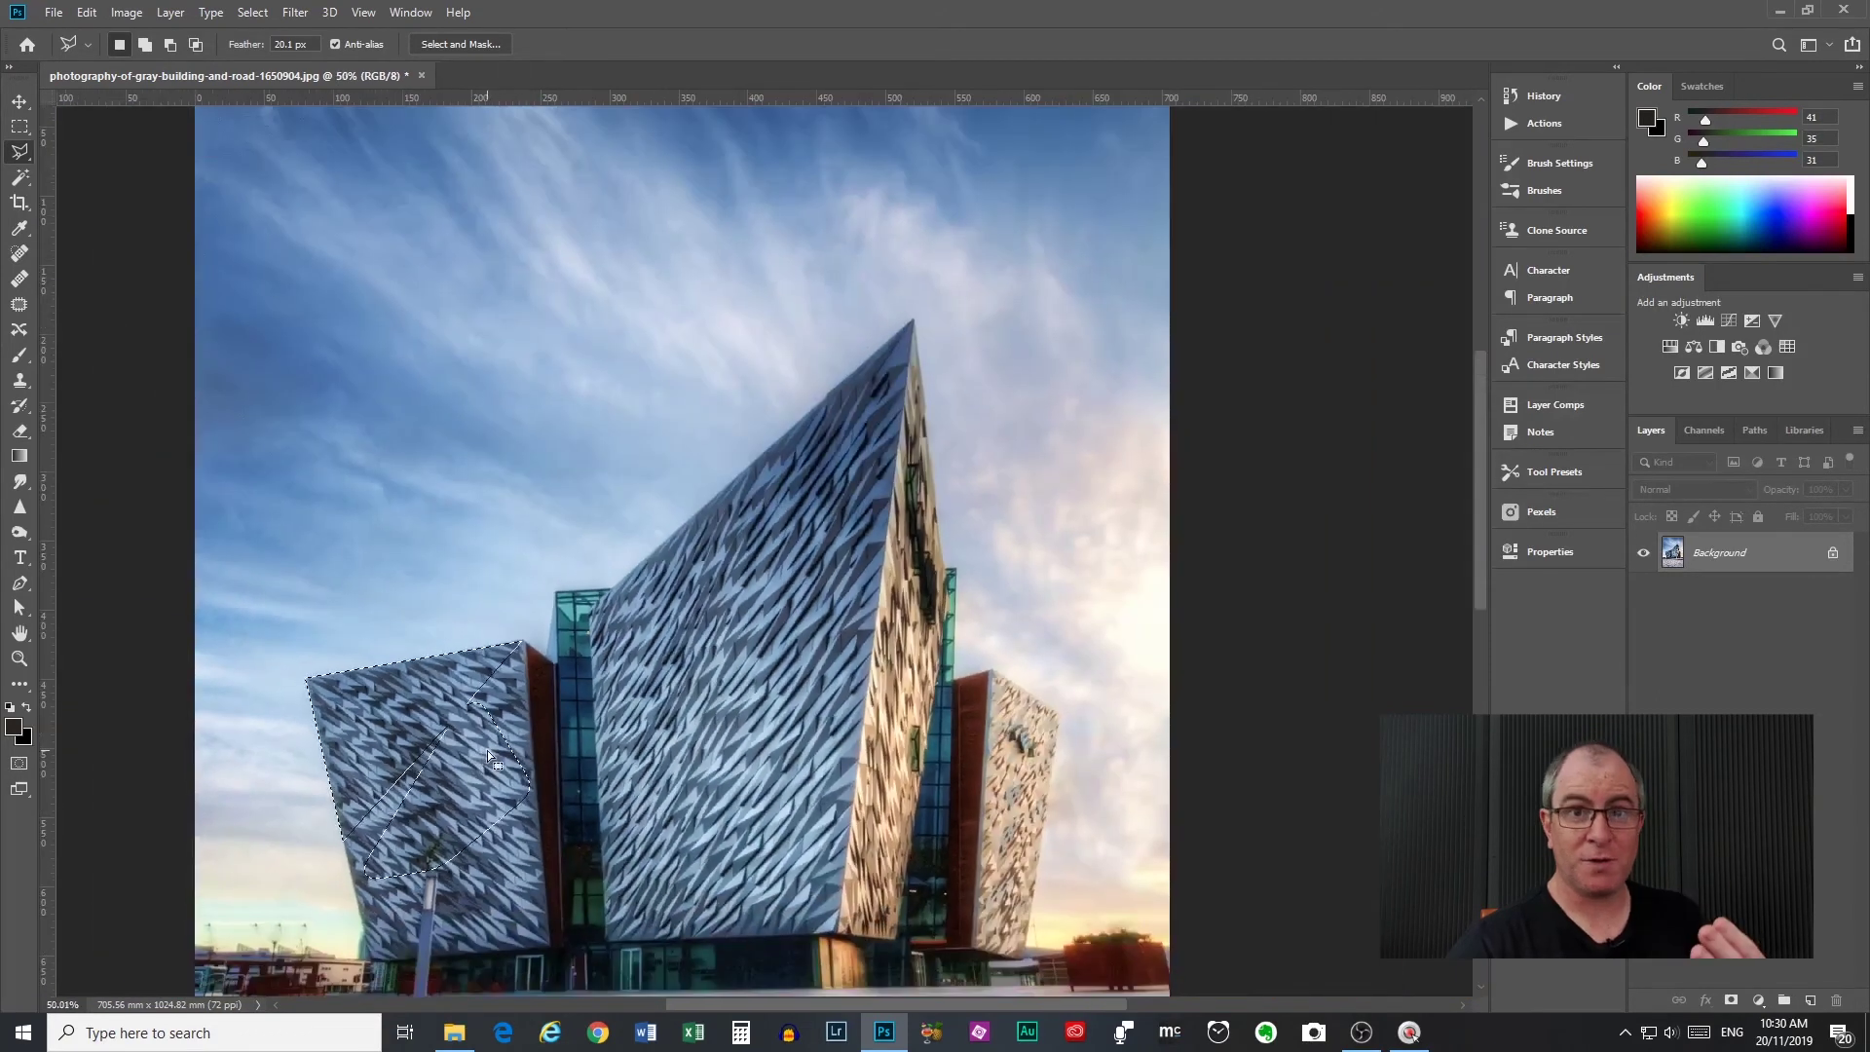
pyautogui.click(473, 44)
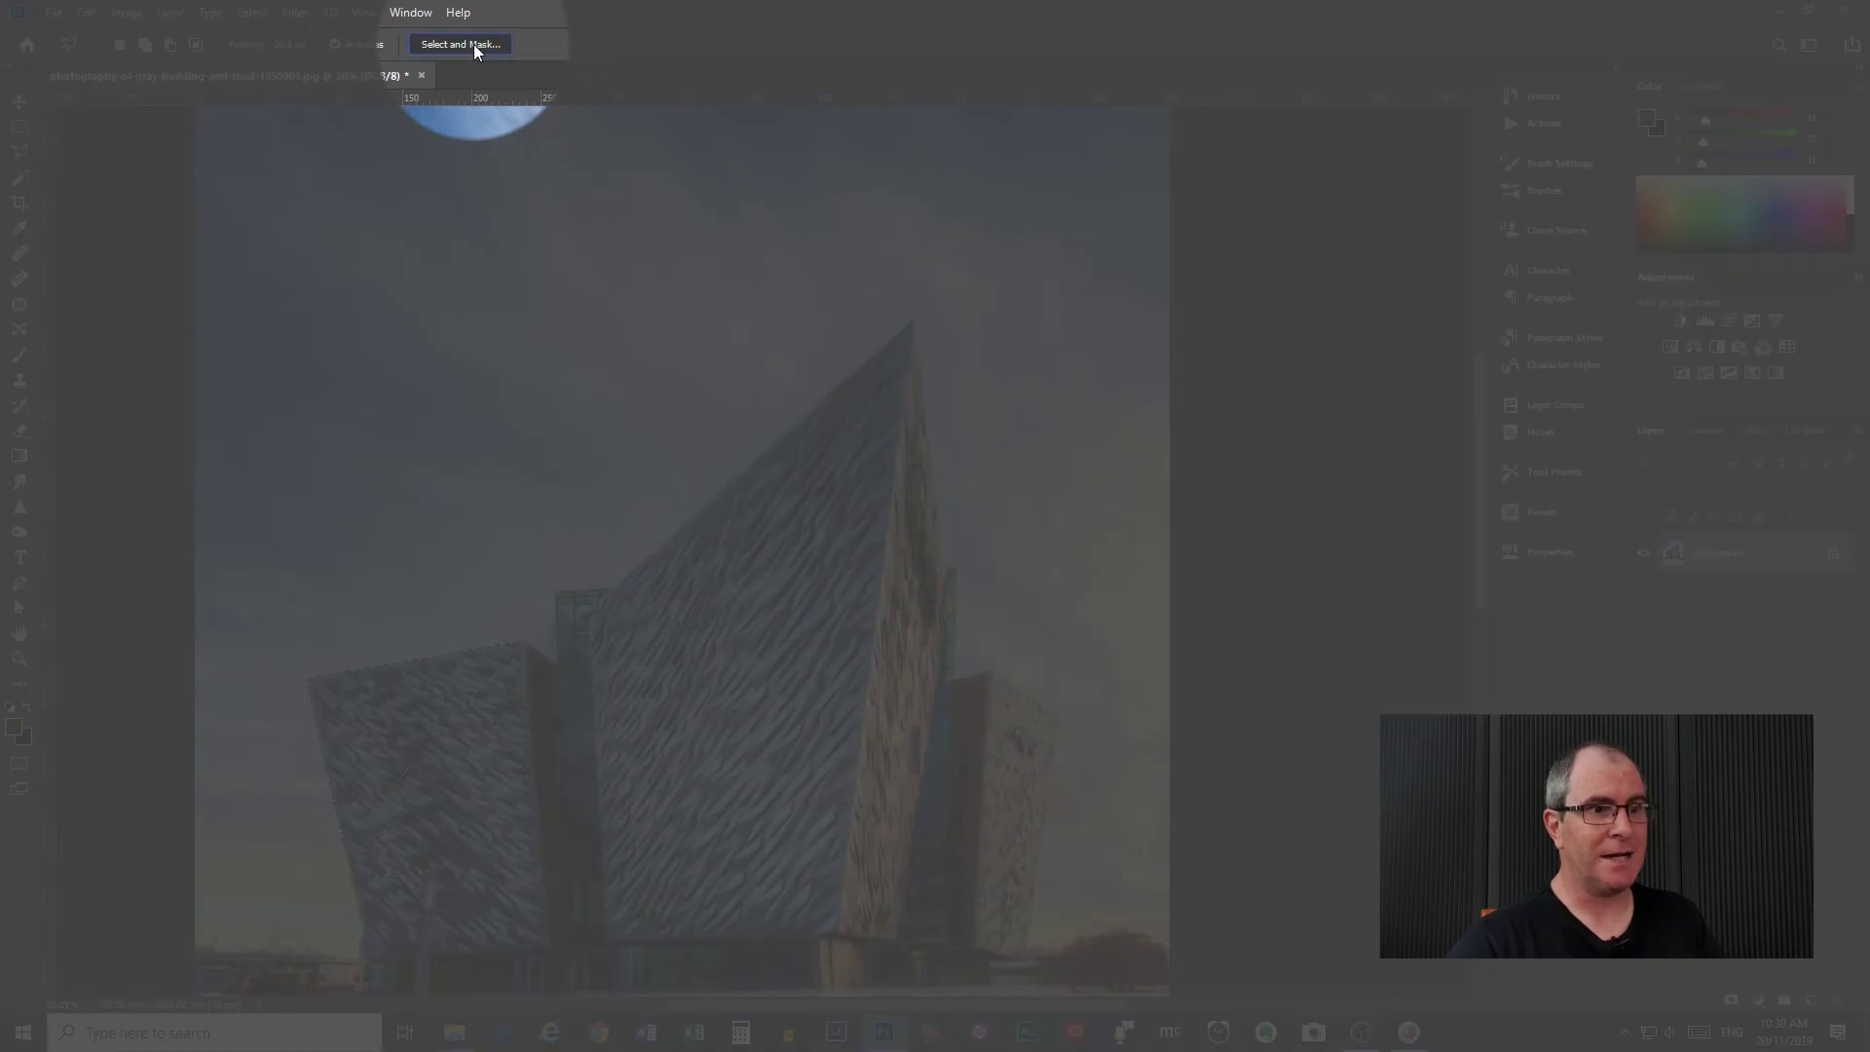
pyautogui.scroll(-2, 646, 668)
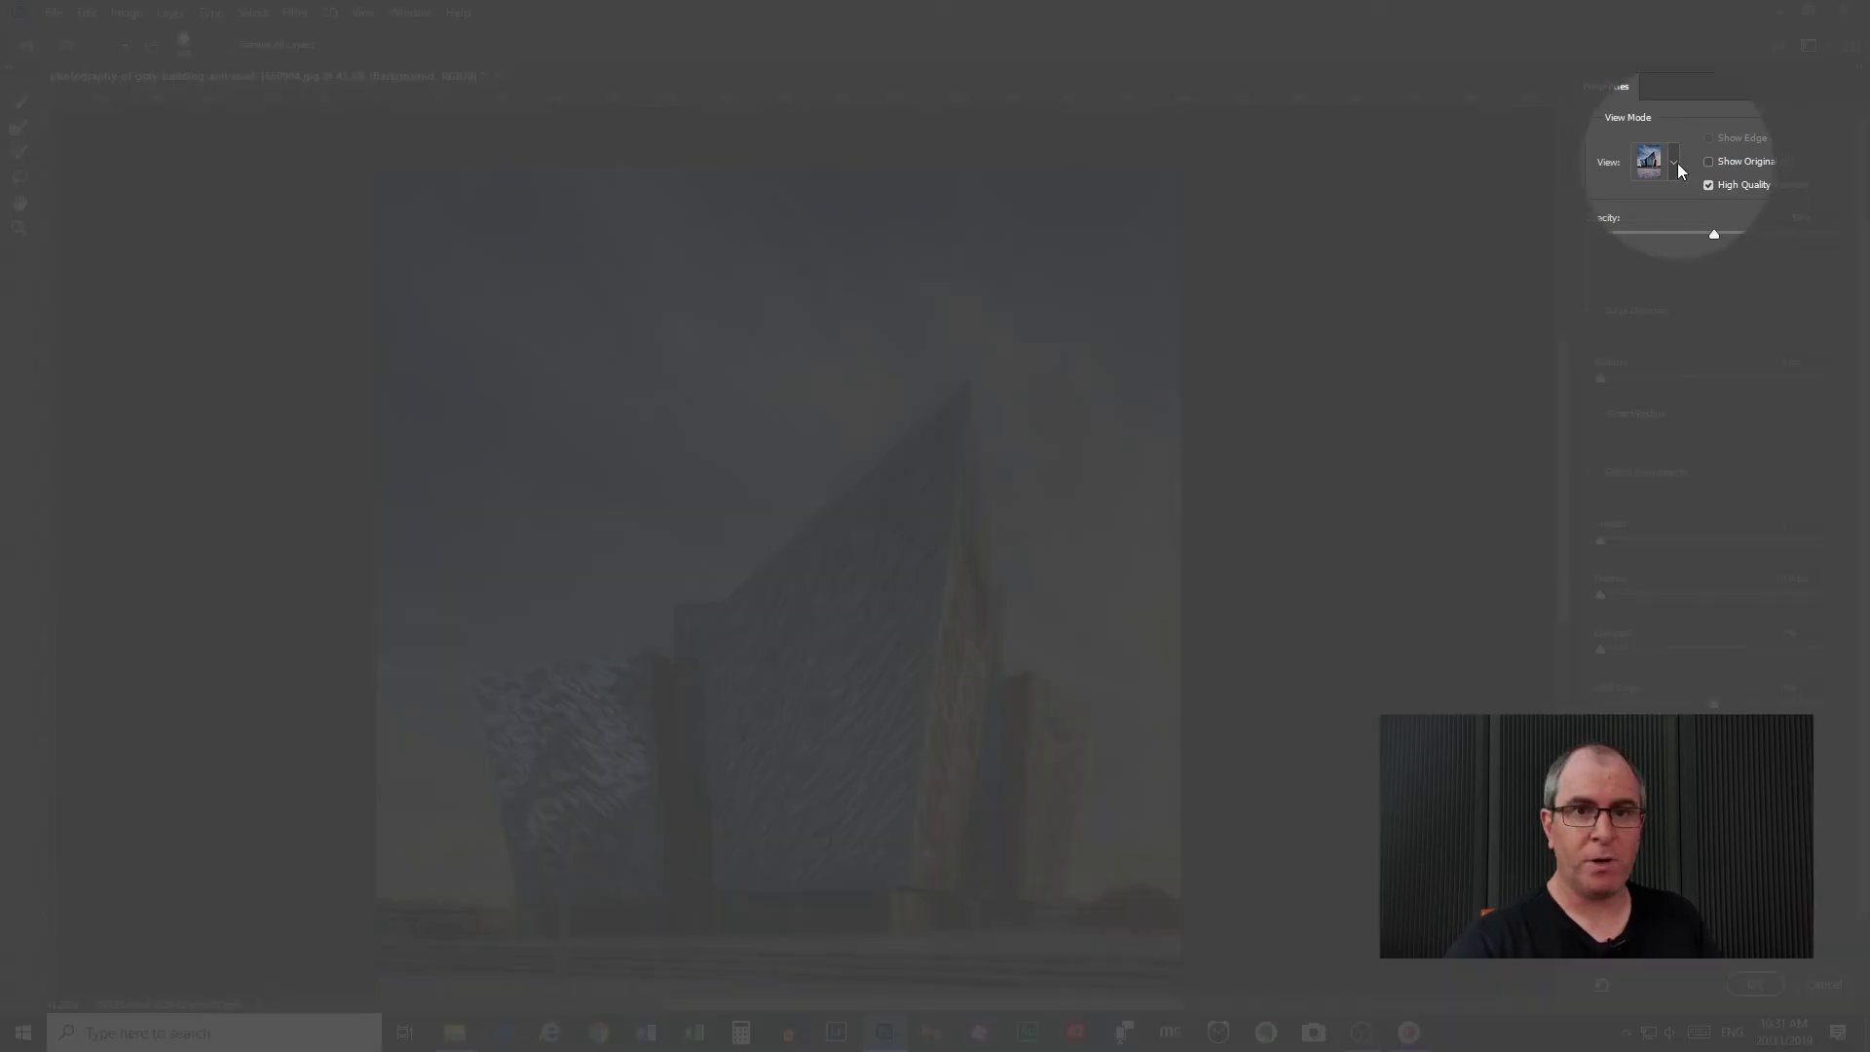
pyautogui.click(1678, 162)
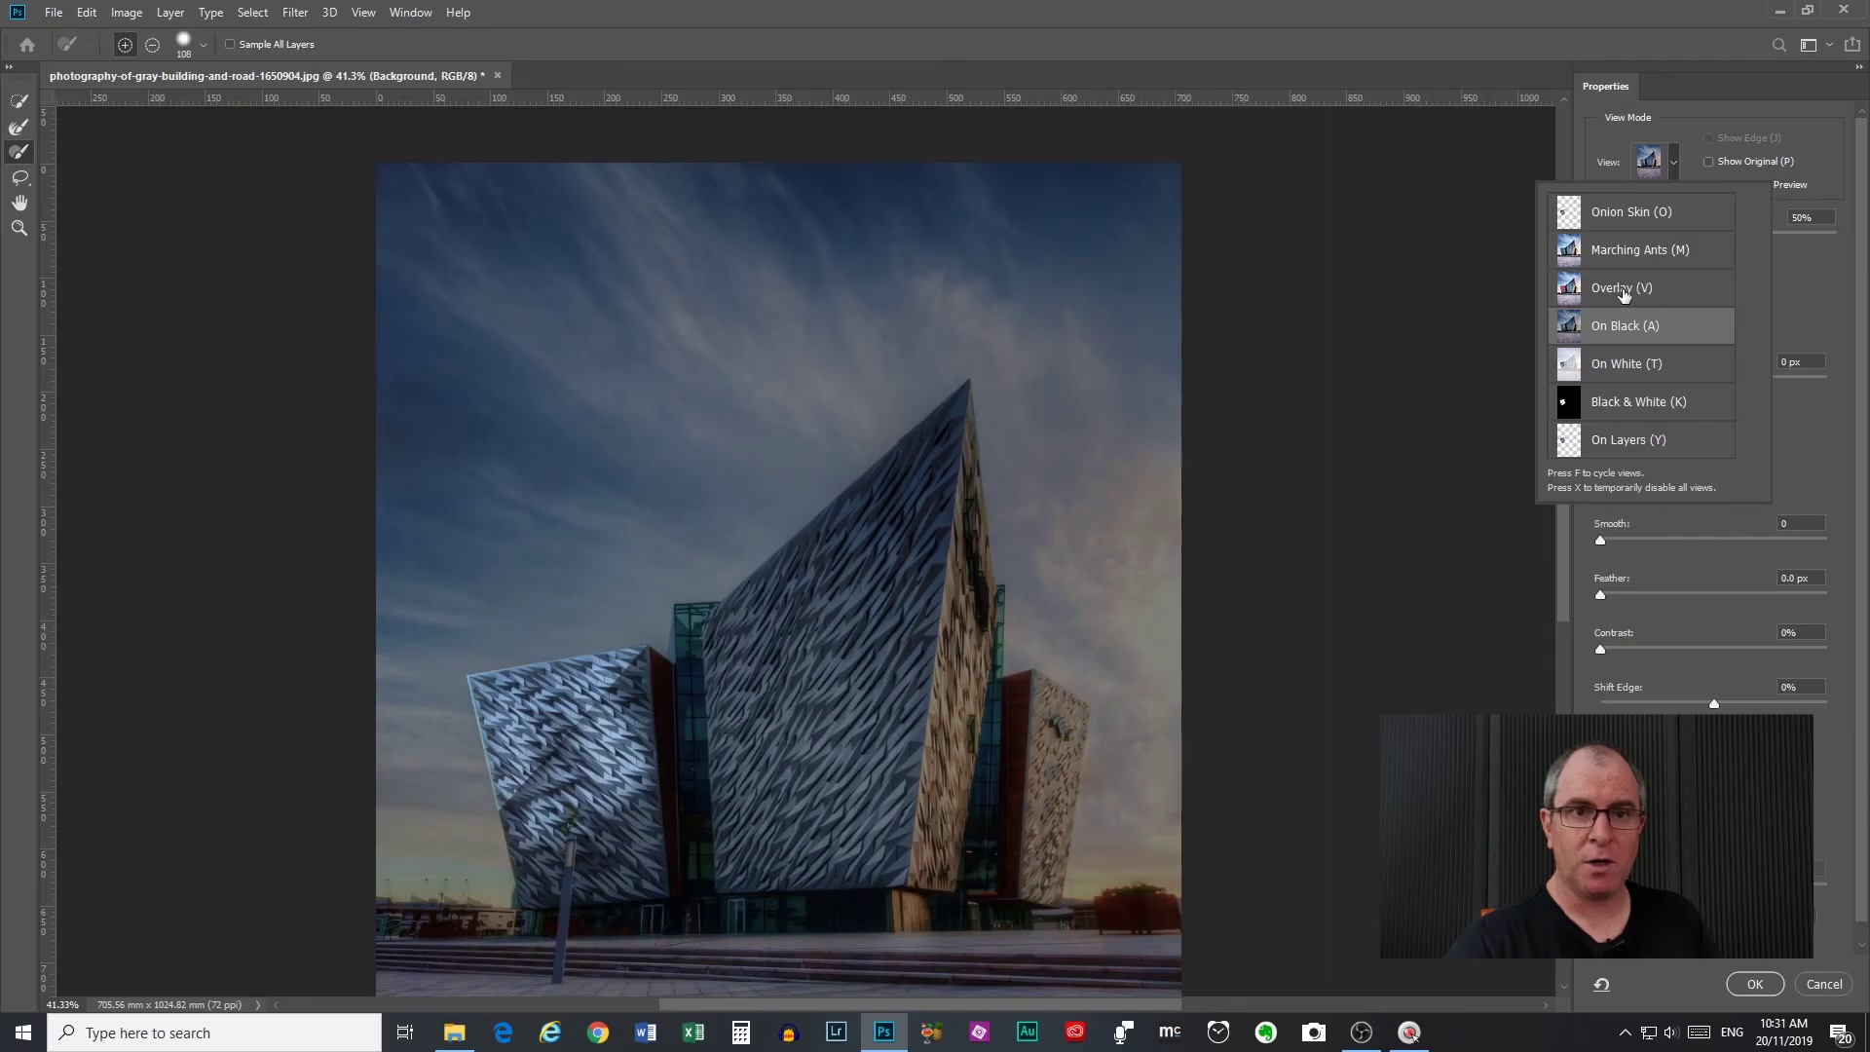
pyautogui.click(1624, 290)
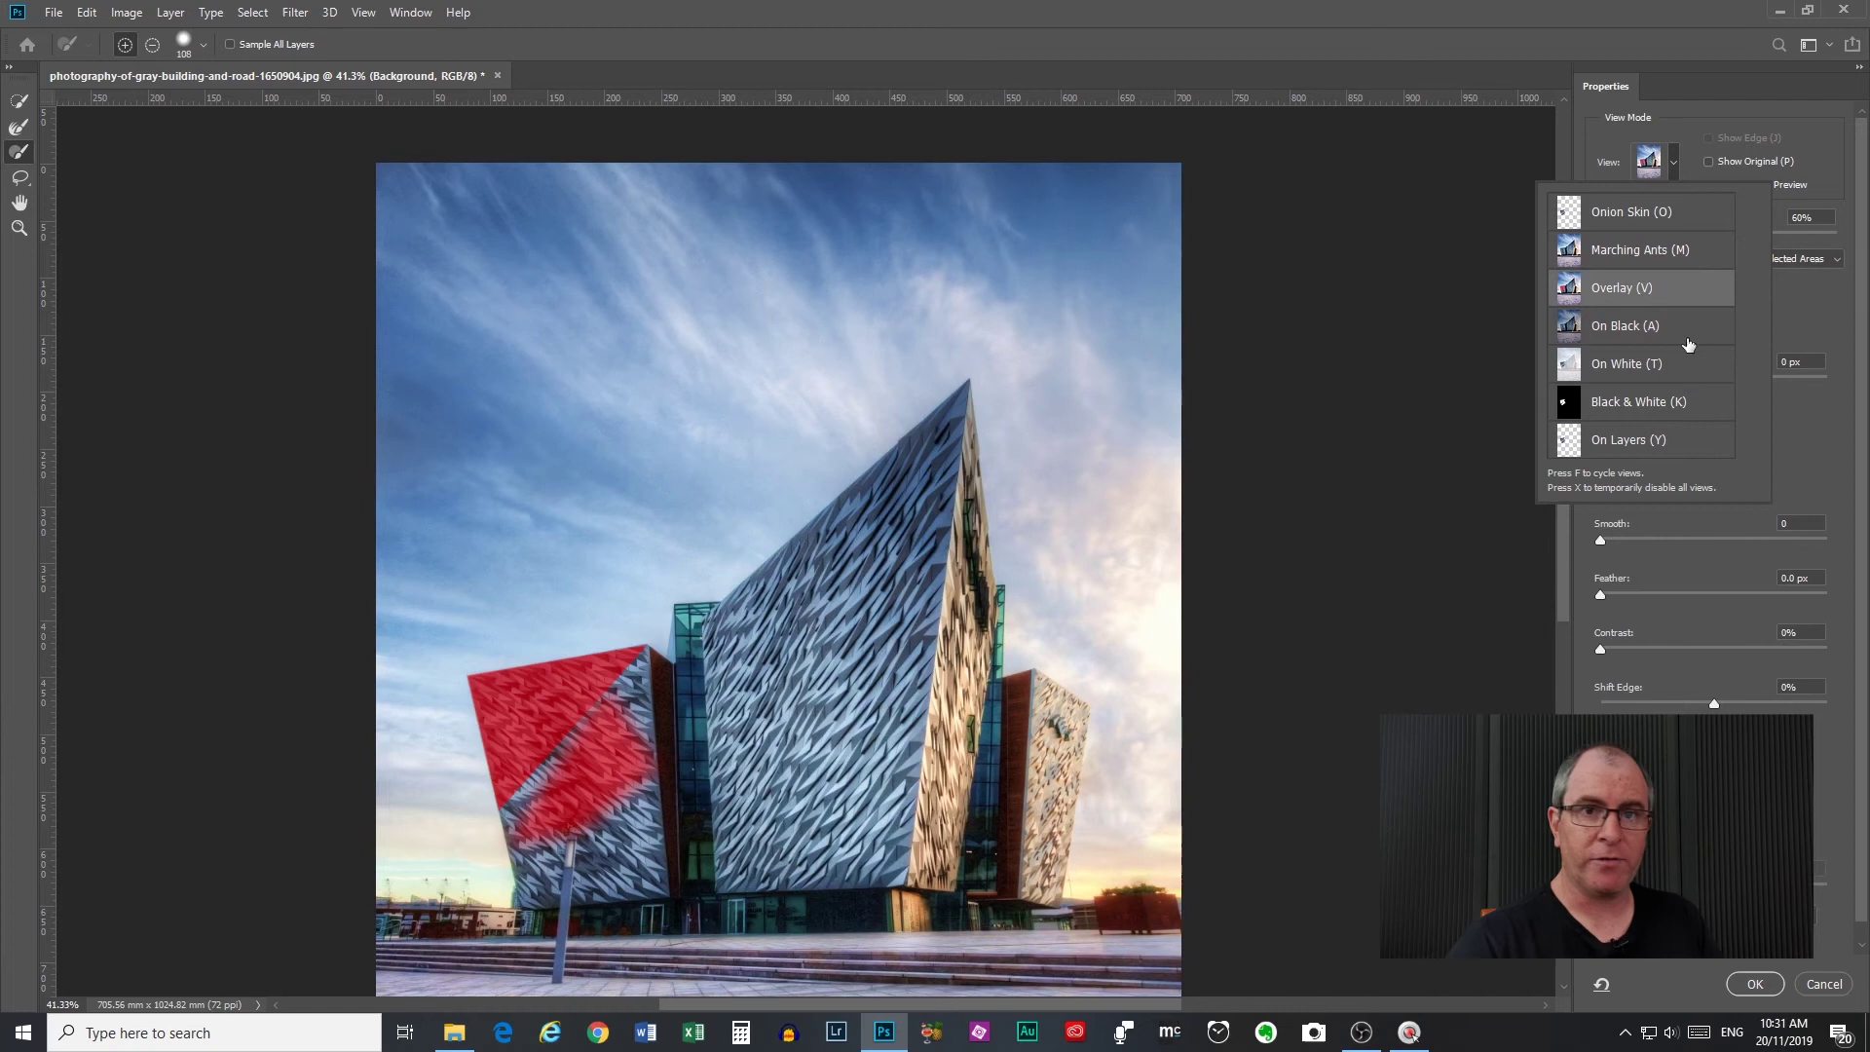
pyautogui.click(1827, 307)
pyautogui.moveTo(1760, 235); pyautogui.dragTo(1819, 238)
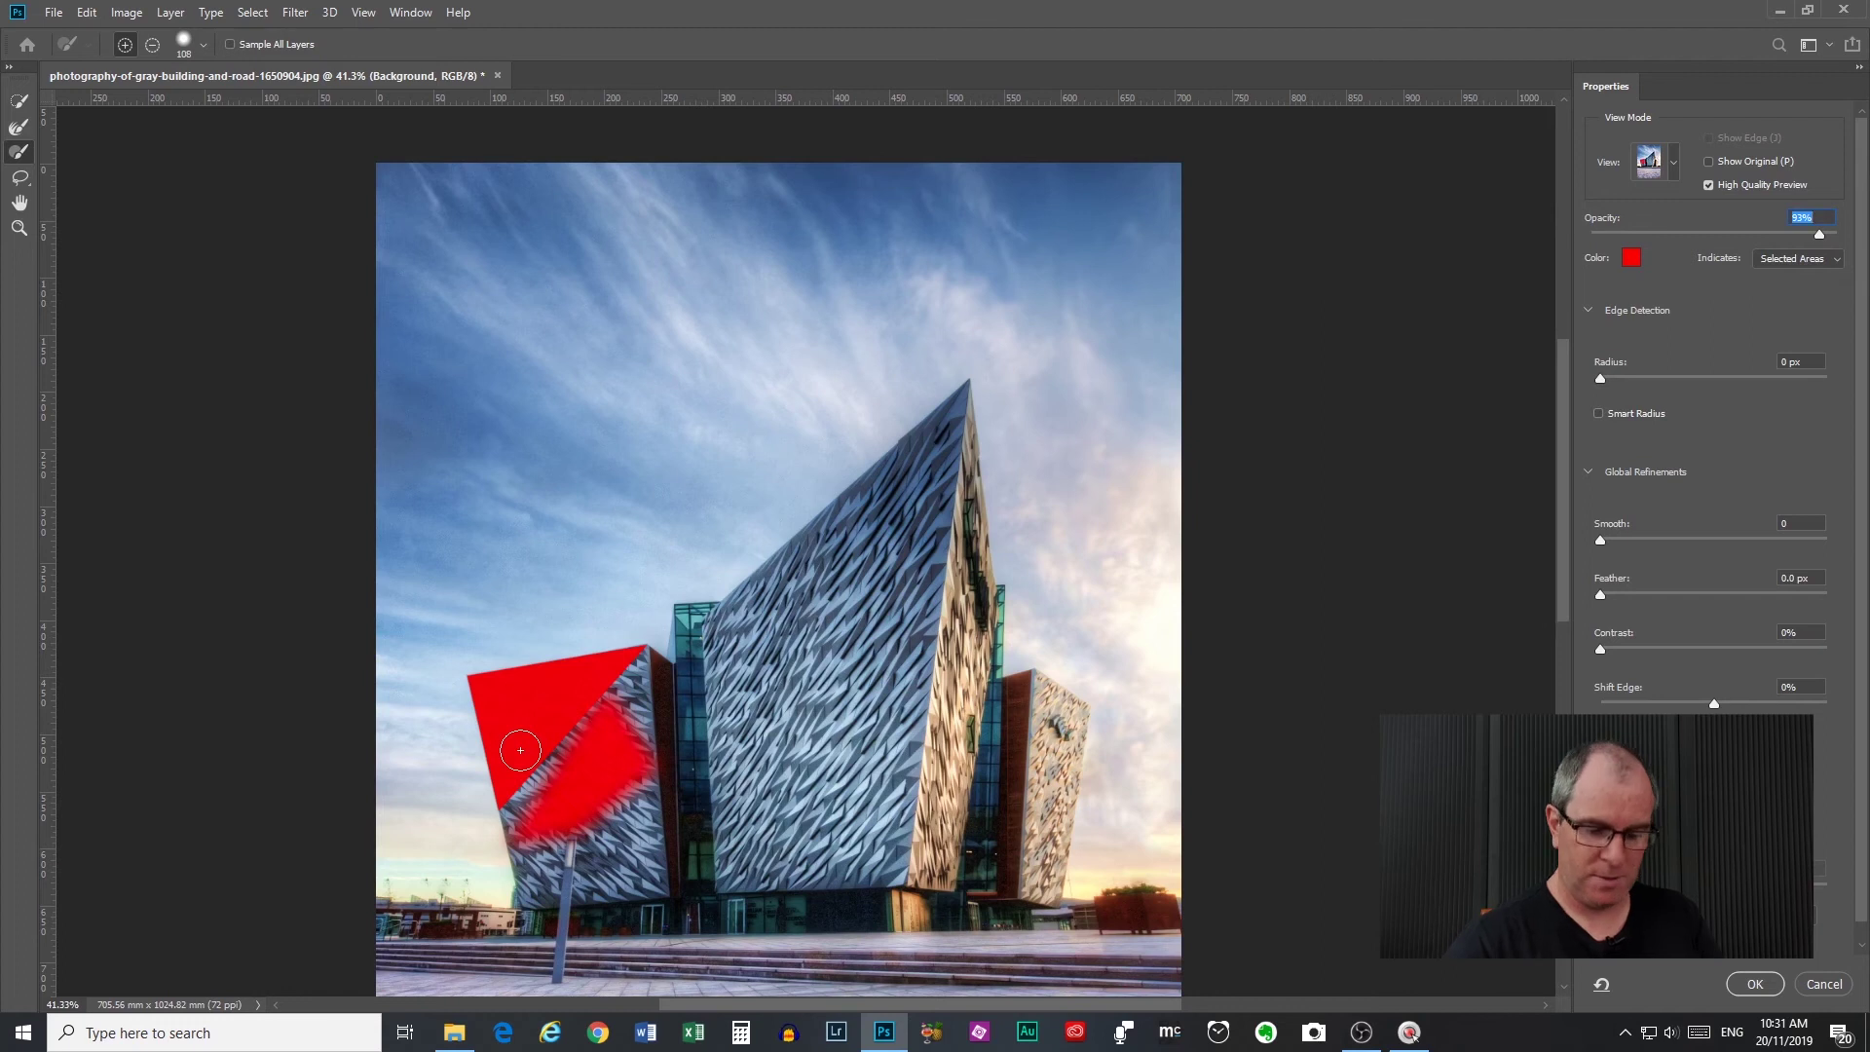
pyautogui.hotkey('ctrl', '+')
pyautogui.hotkey('ctrl', '+')
pyautogui.hotkey('ctrl', '+')
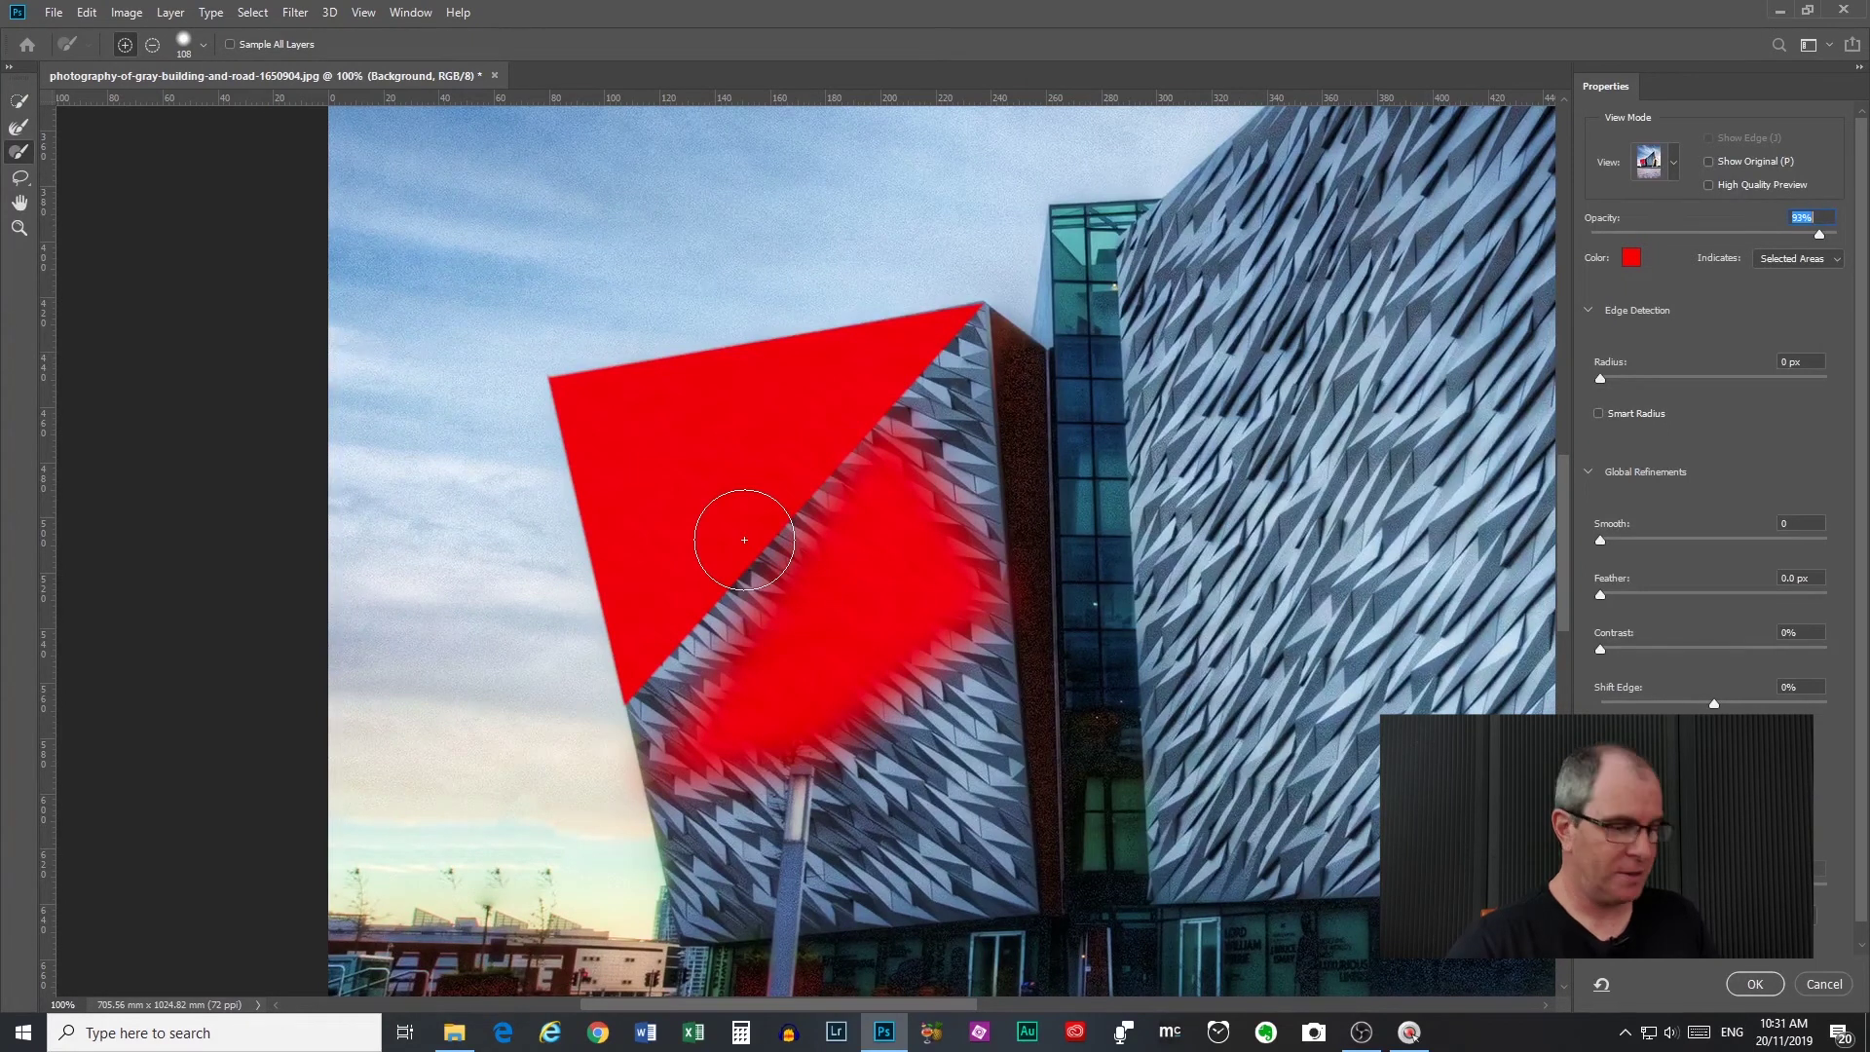
pyautogui.click(19, 227)
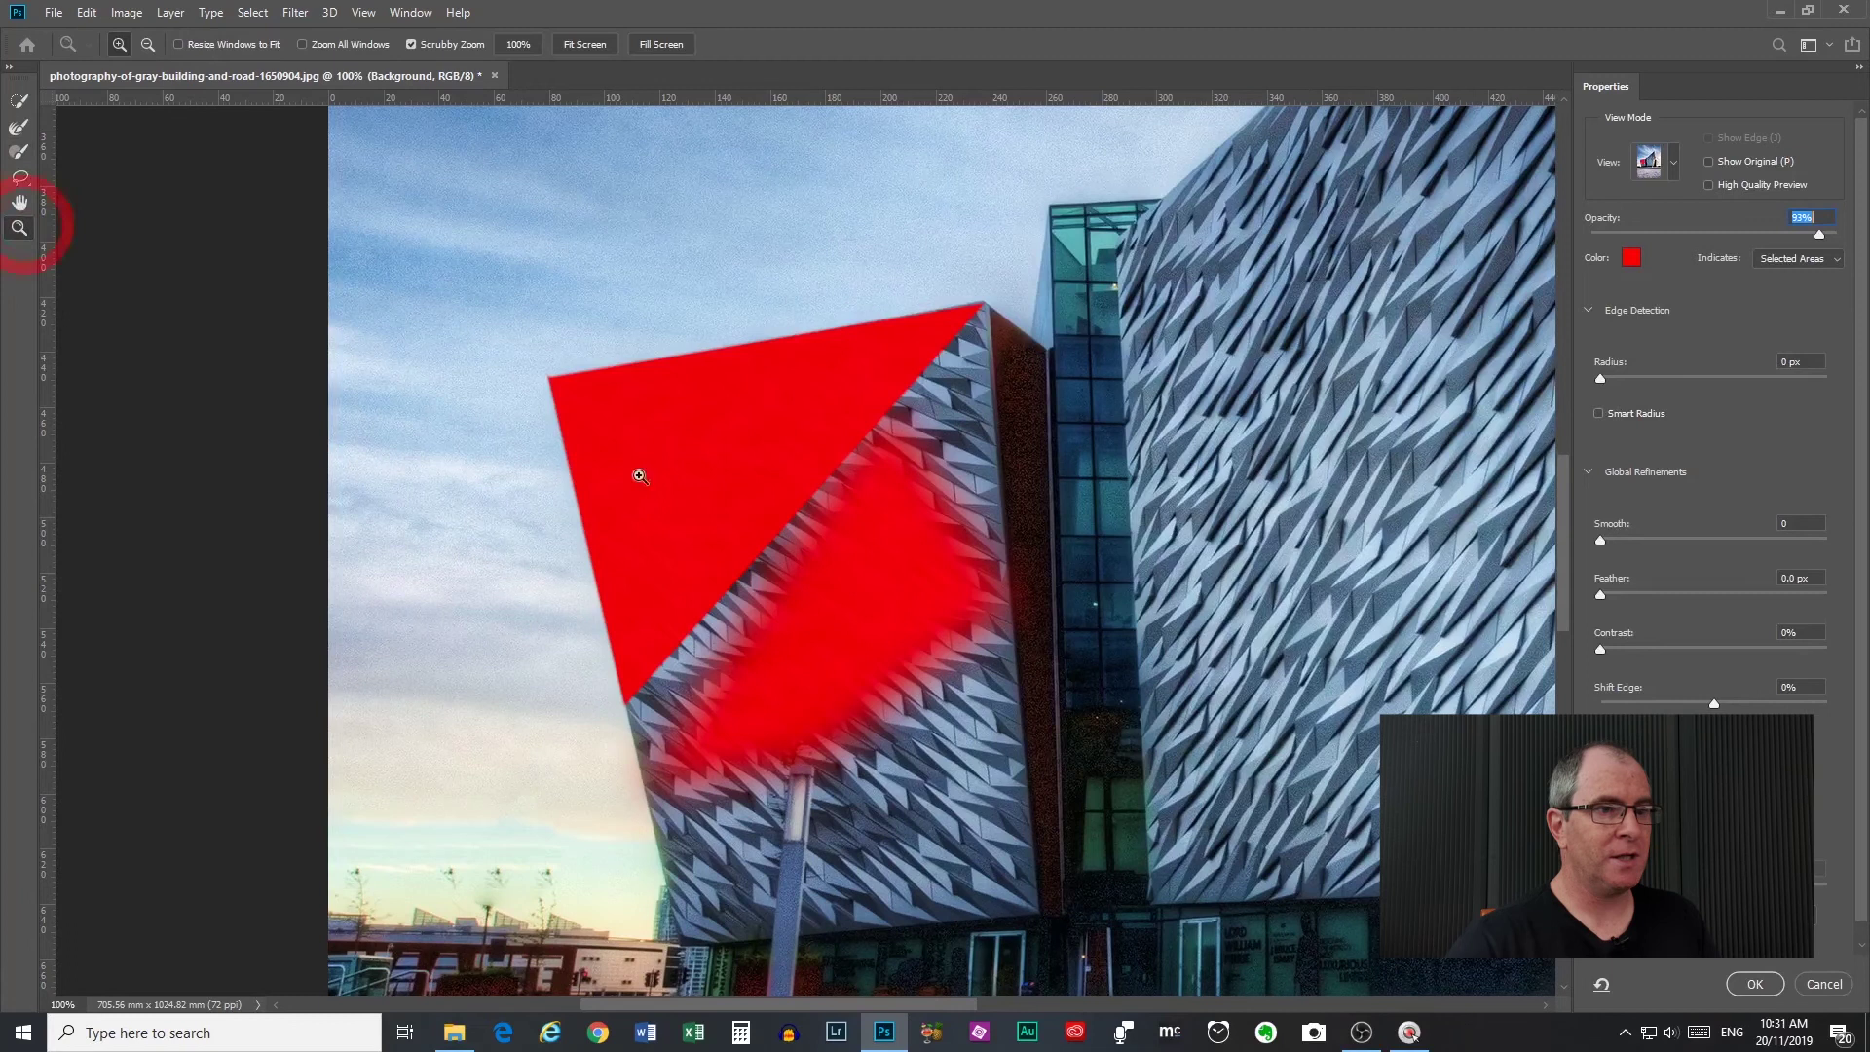
pyautogui.click(824, 519)
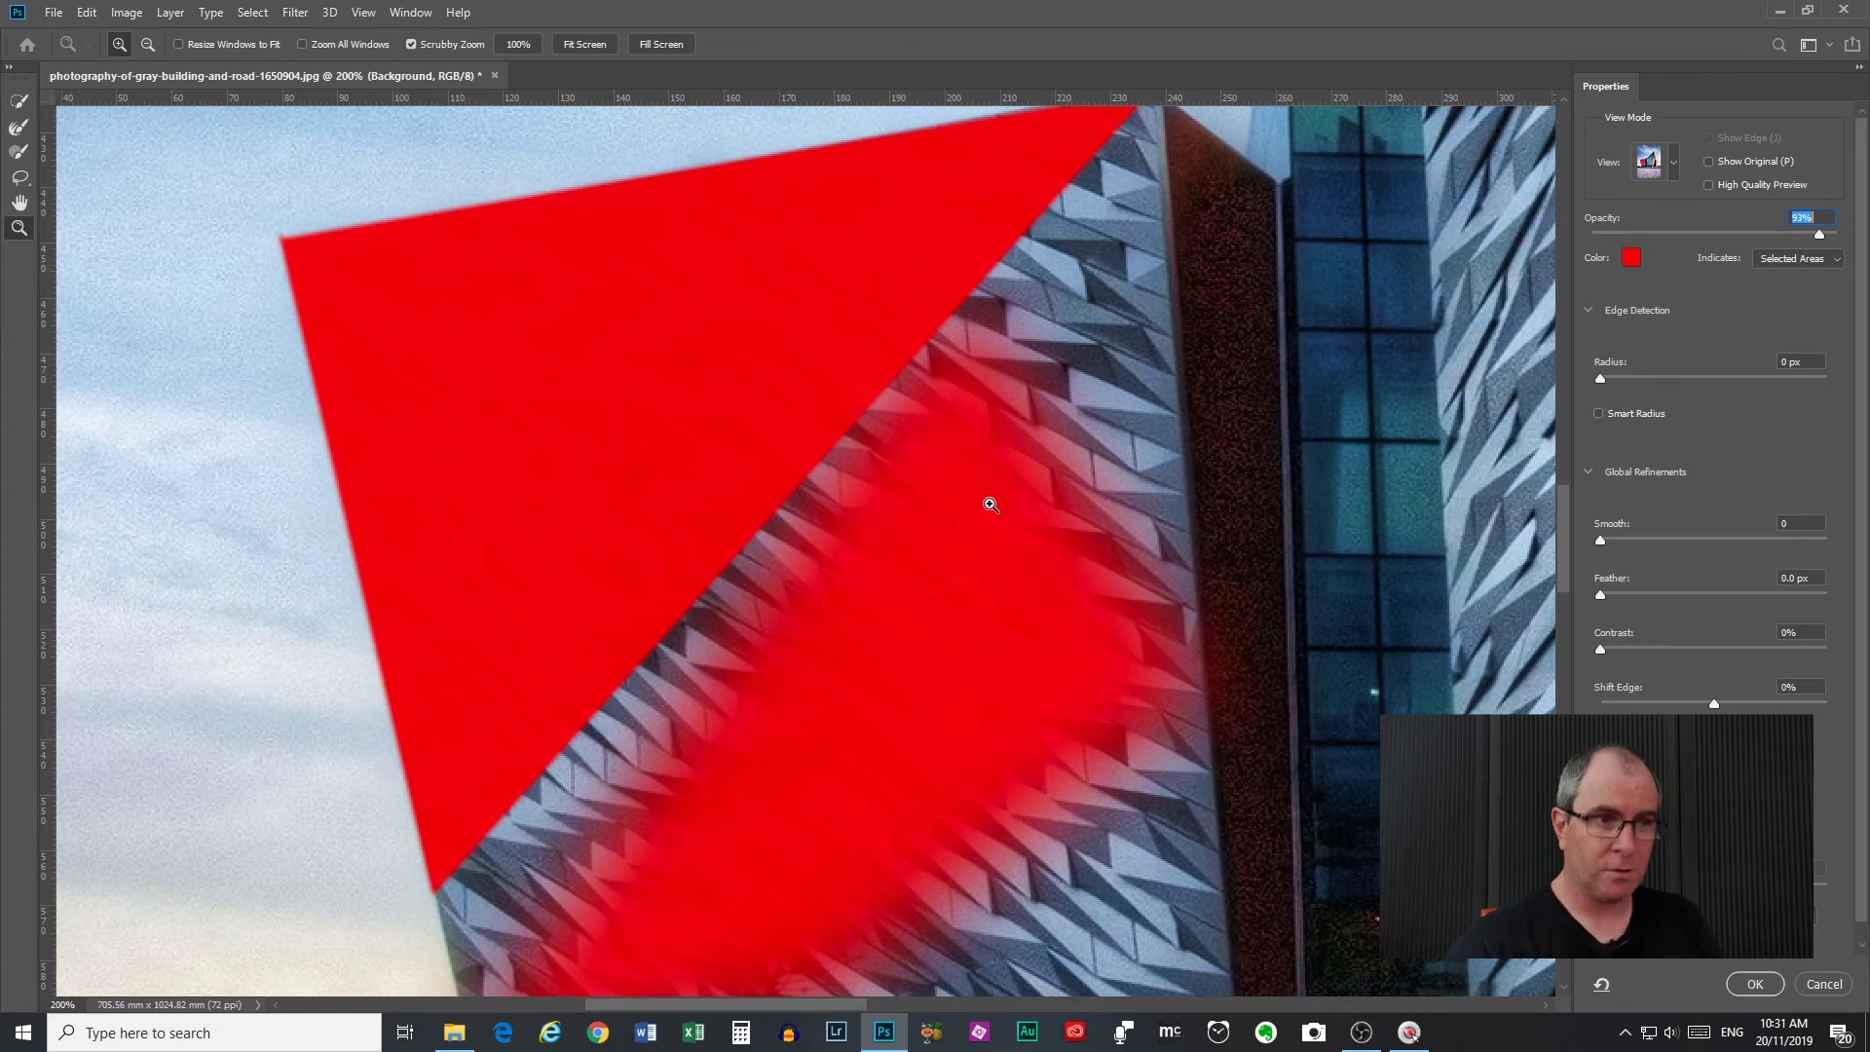
pyautogui.hotkey('ctrl', '0')
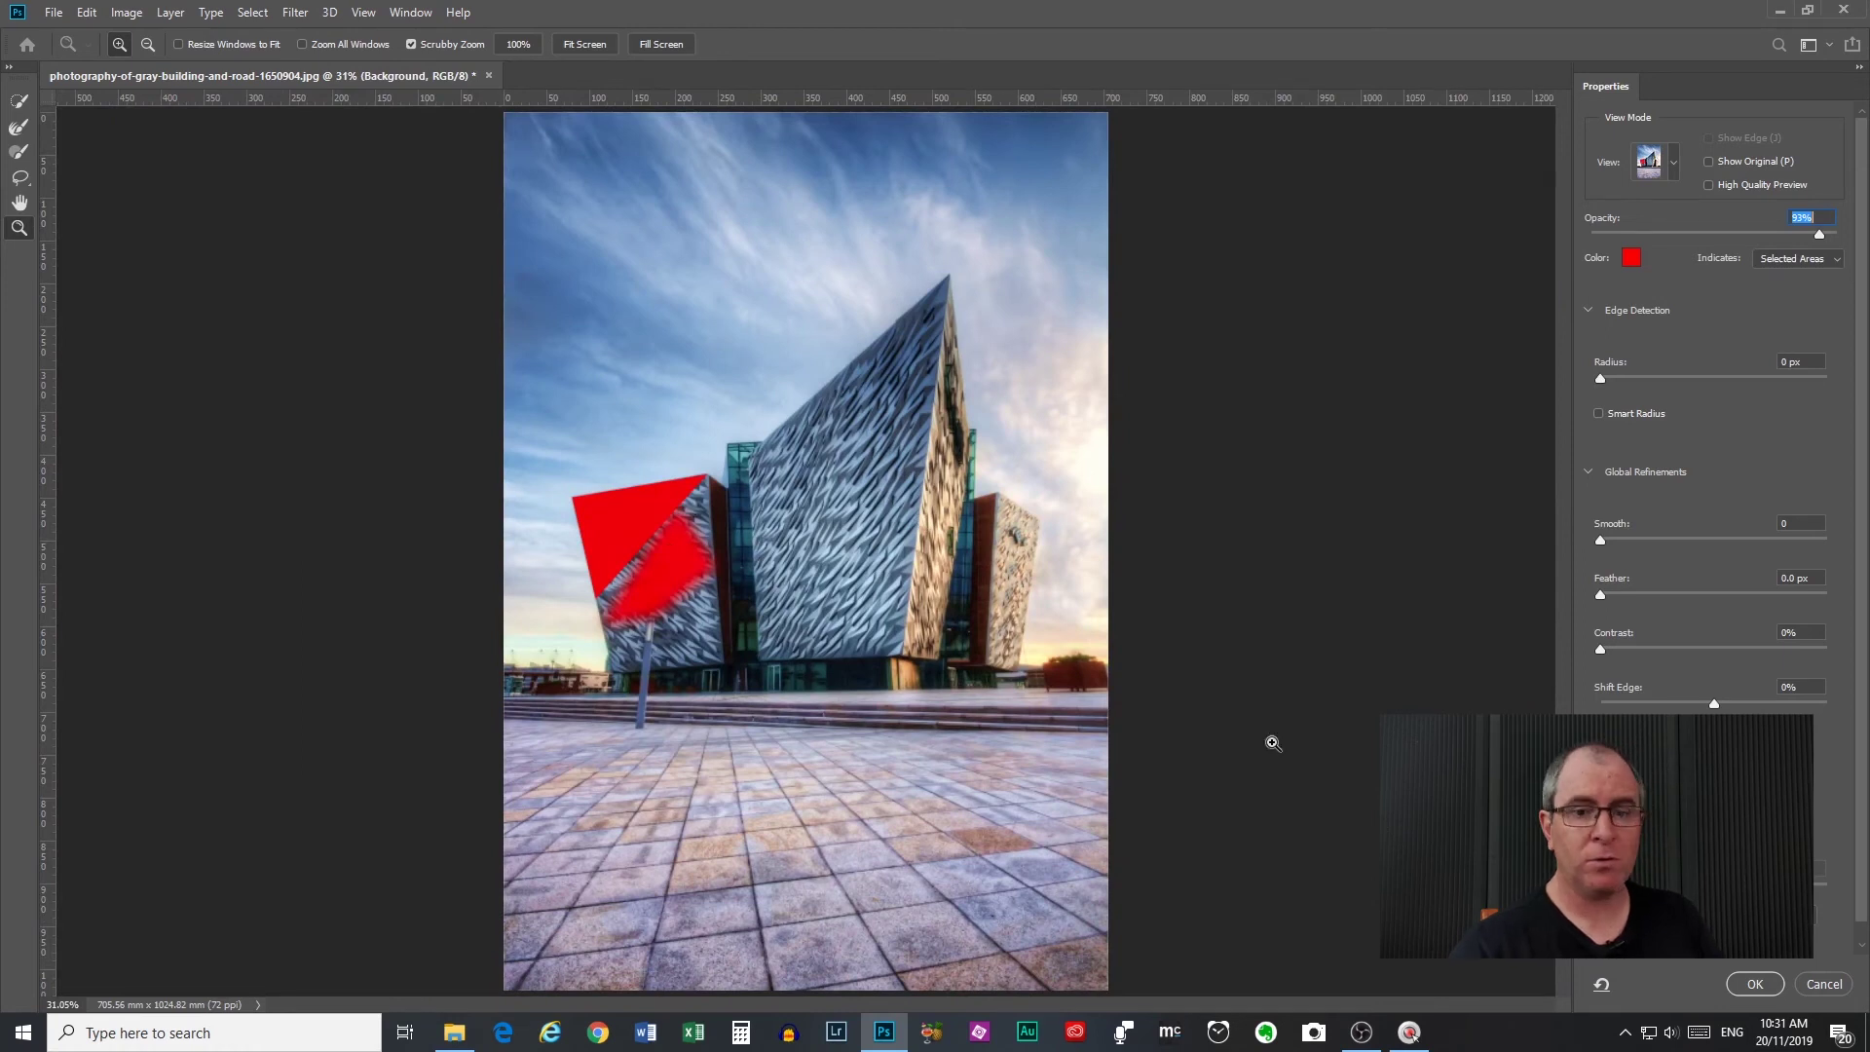
pyautogui.click(1824, 984)
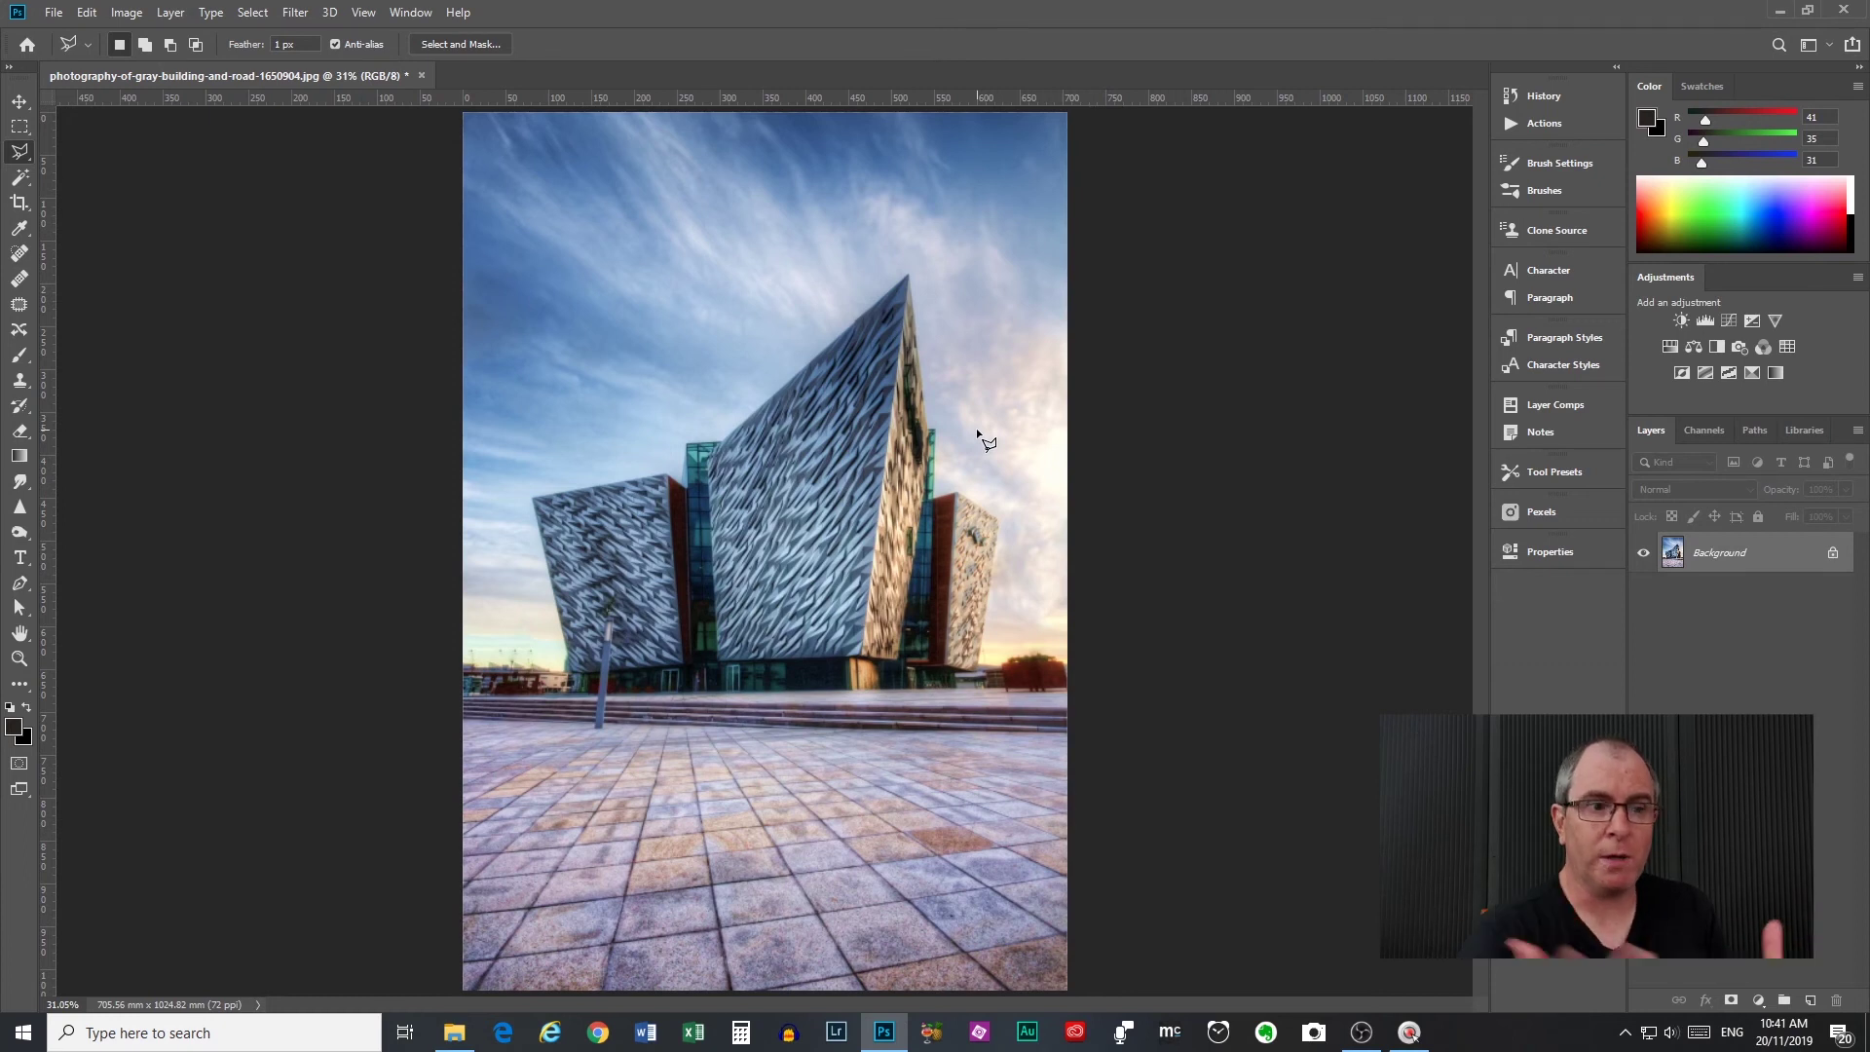
pyautogui.scroll(-1, 968, 435)
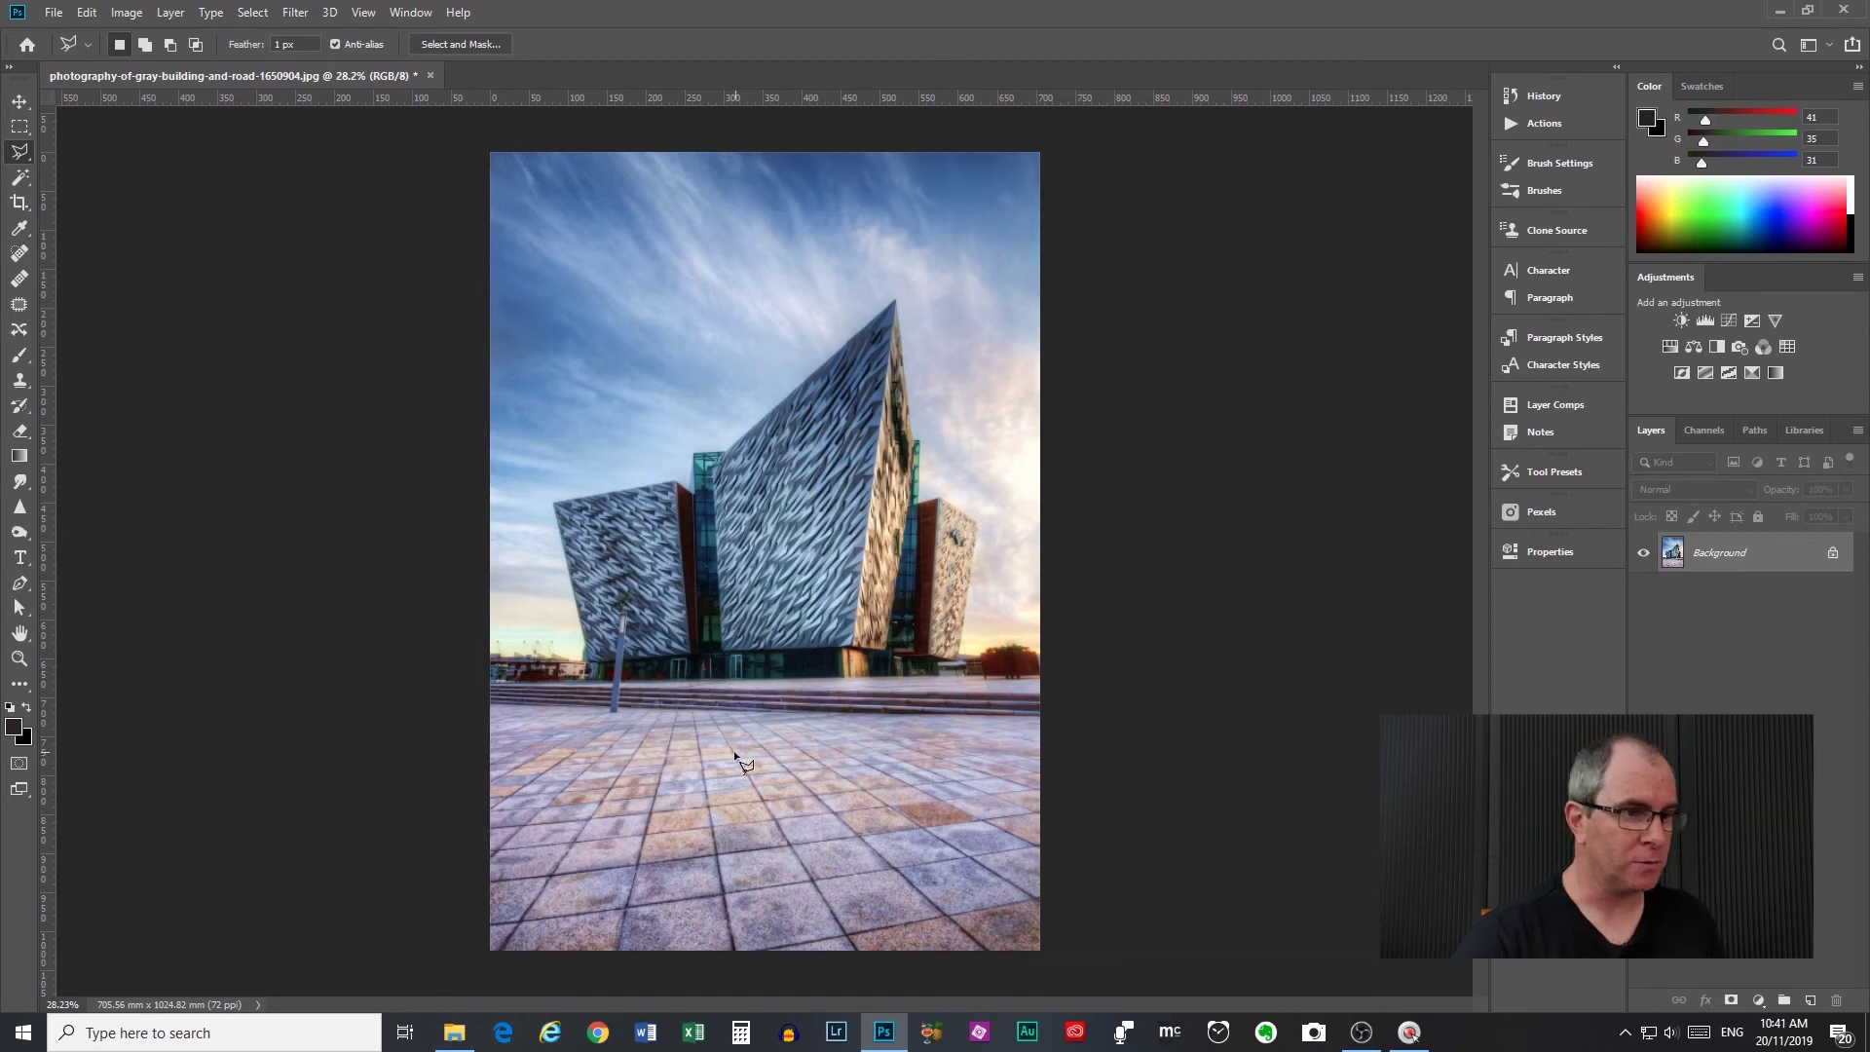
pyautogui.scroll(2, 676, 973)
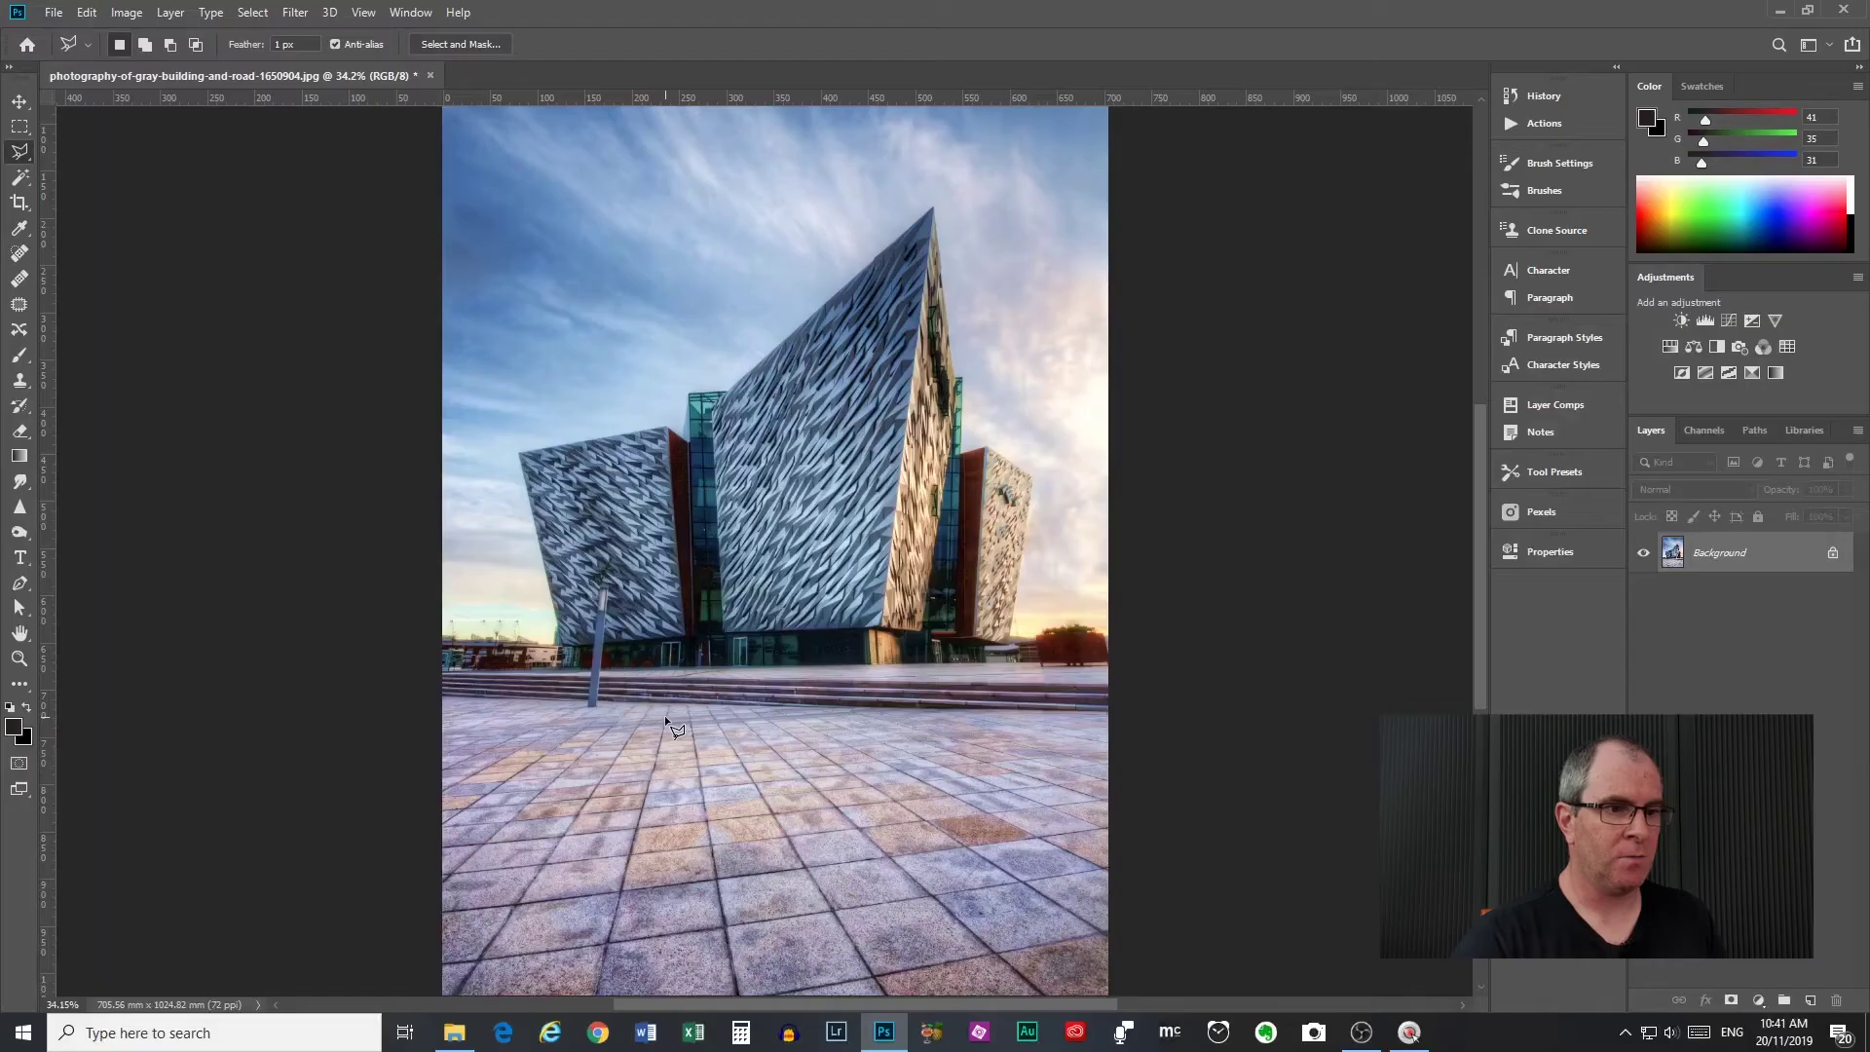
pyautogui.scroll(-2, 664, 715)
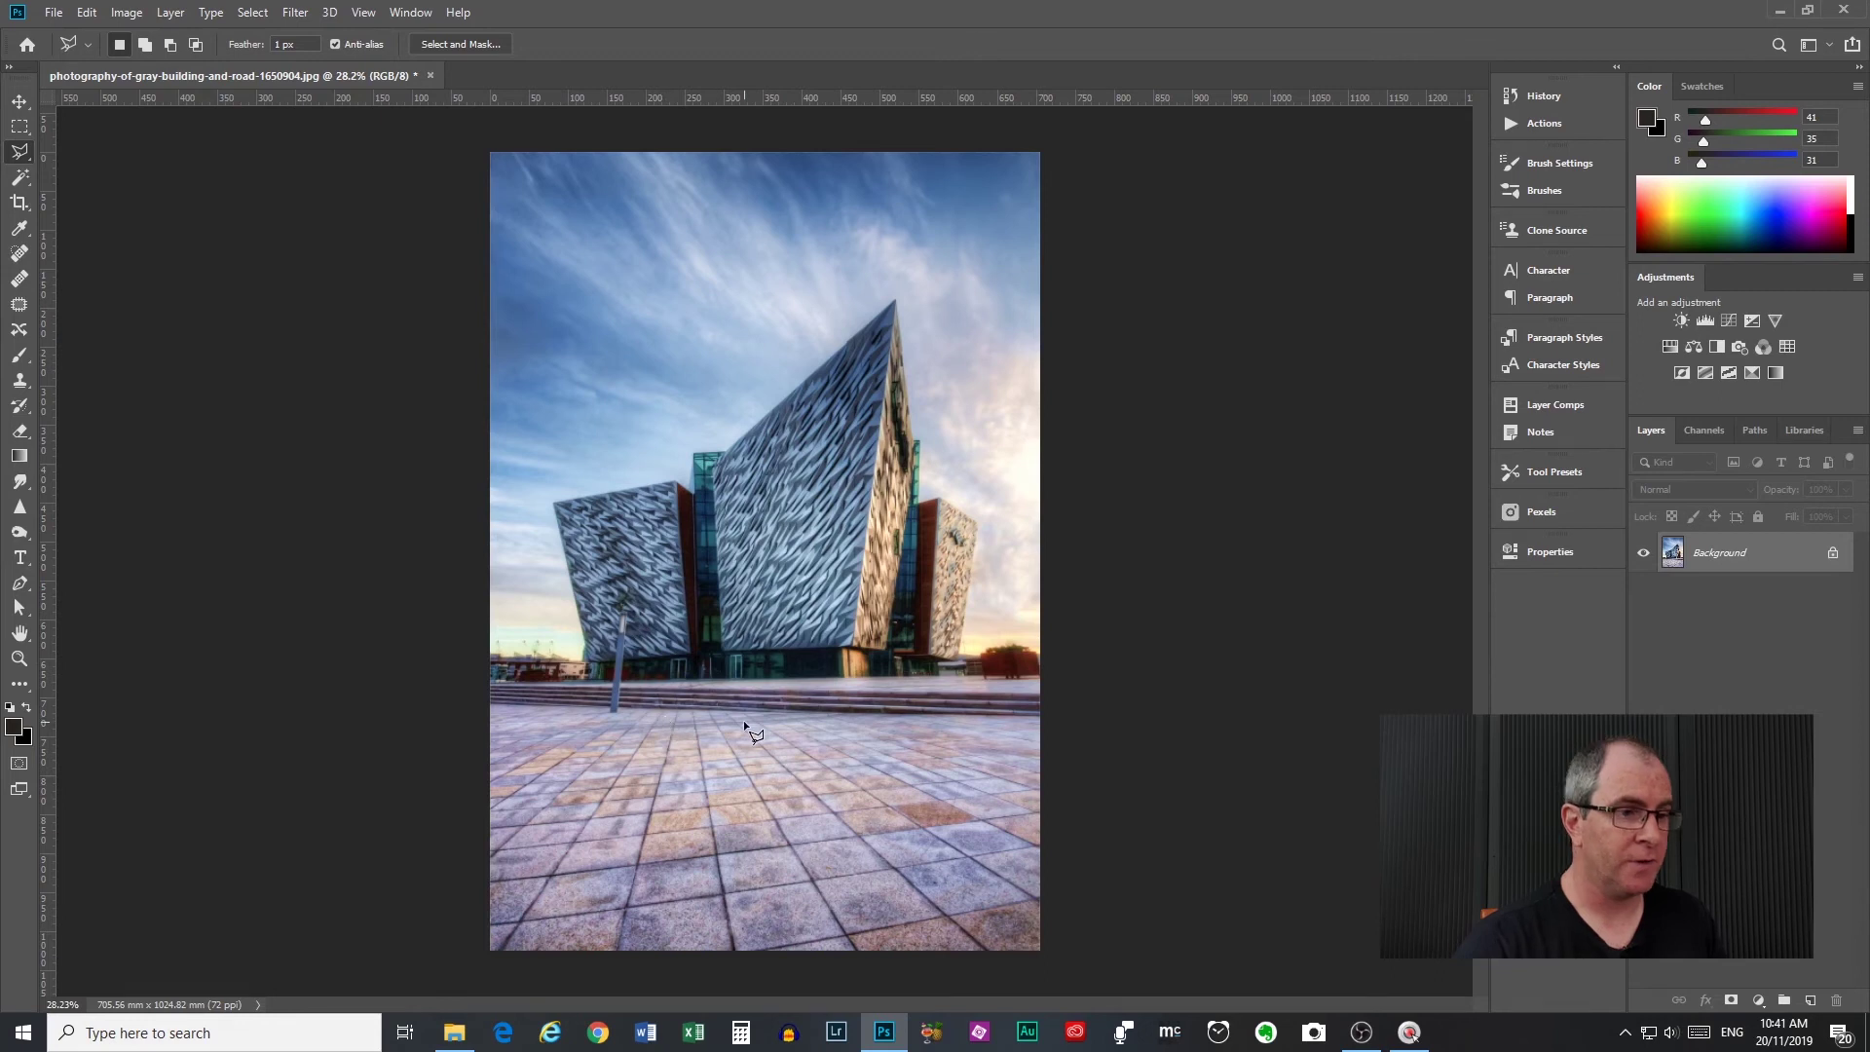
pyautogui.scroll(-1, 744, 720)
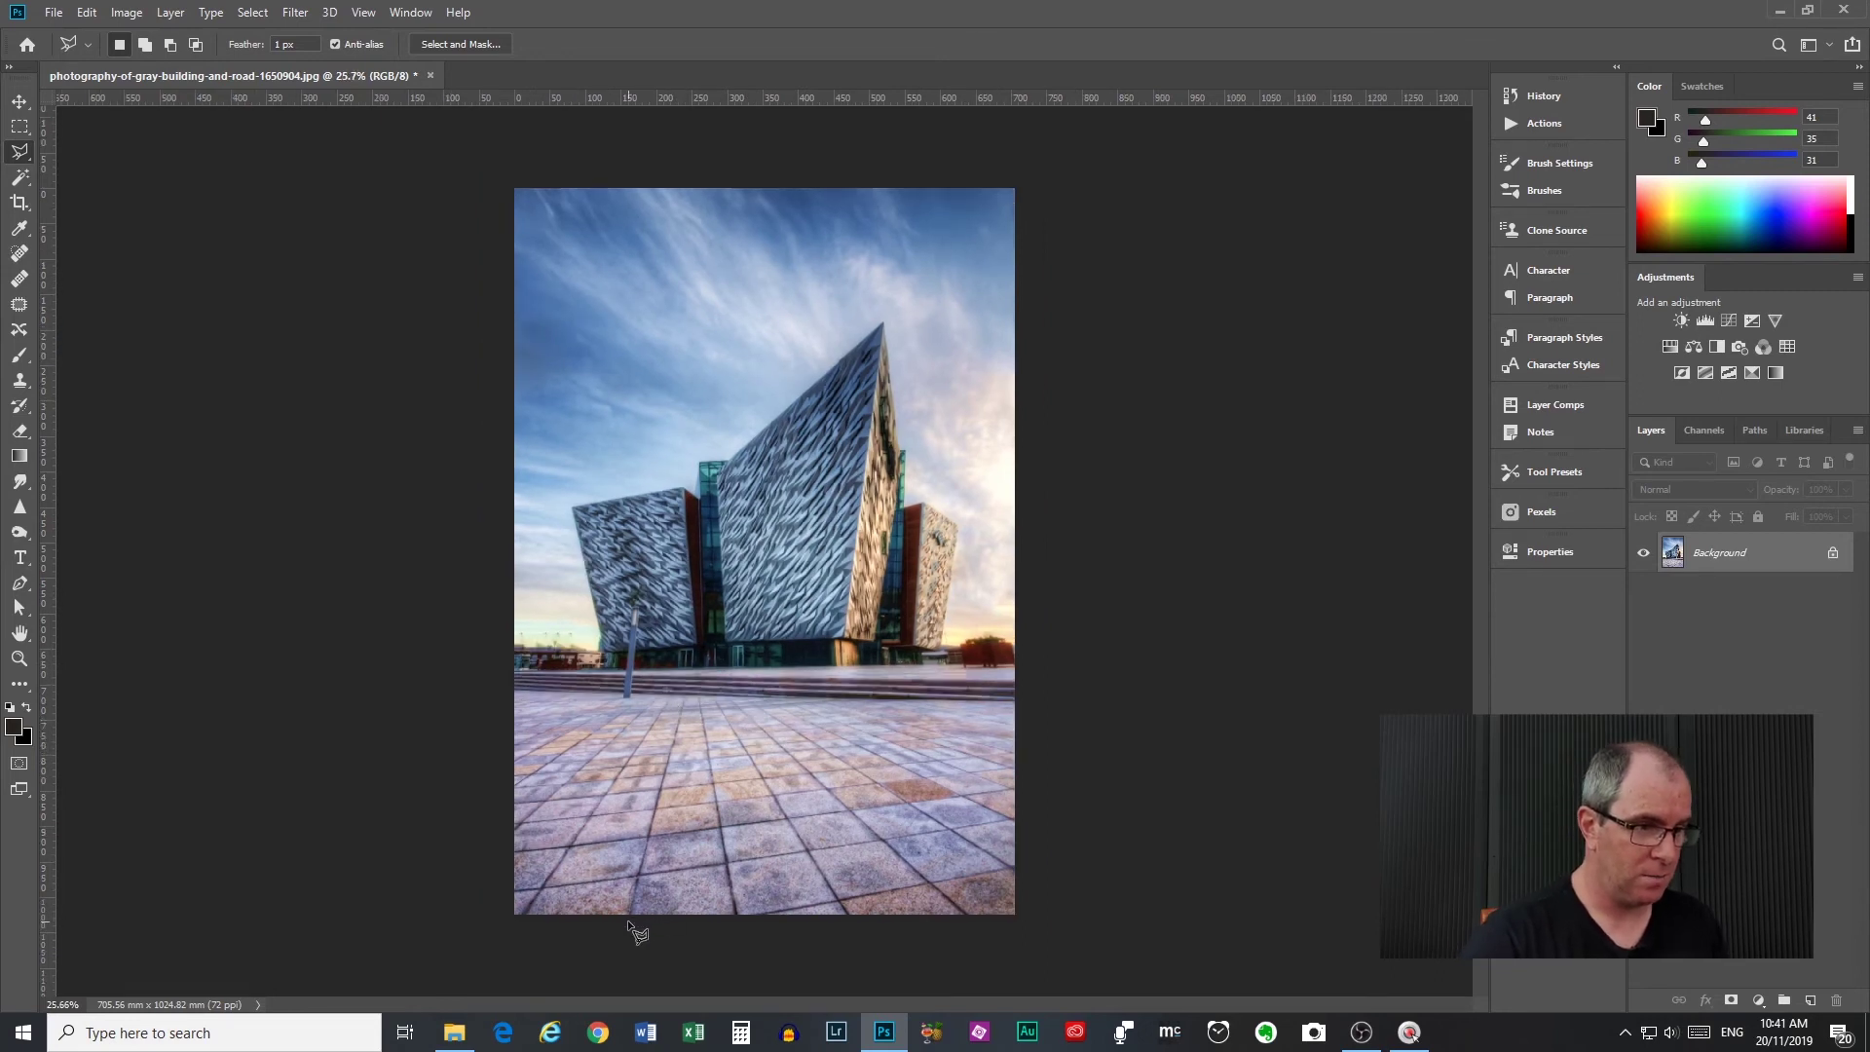
pyautogui.scroll(2, 633, 926)
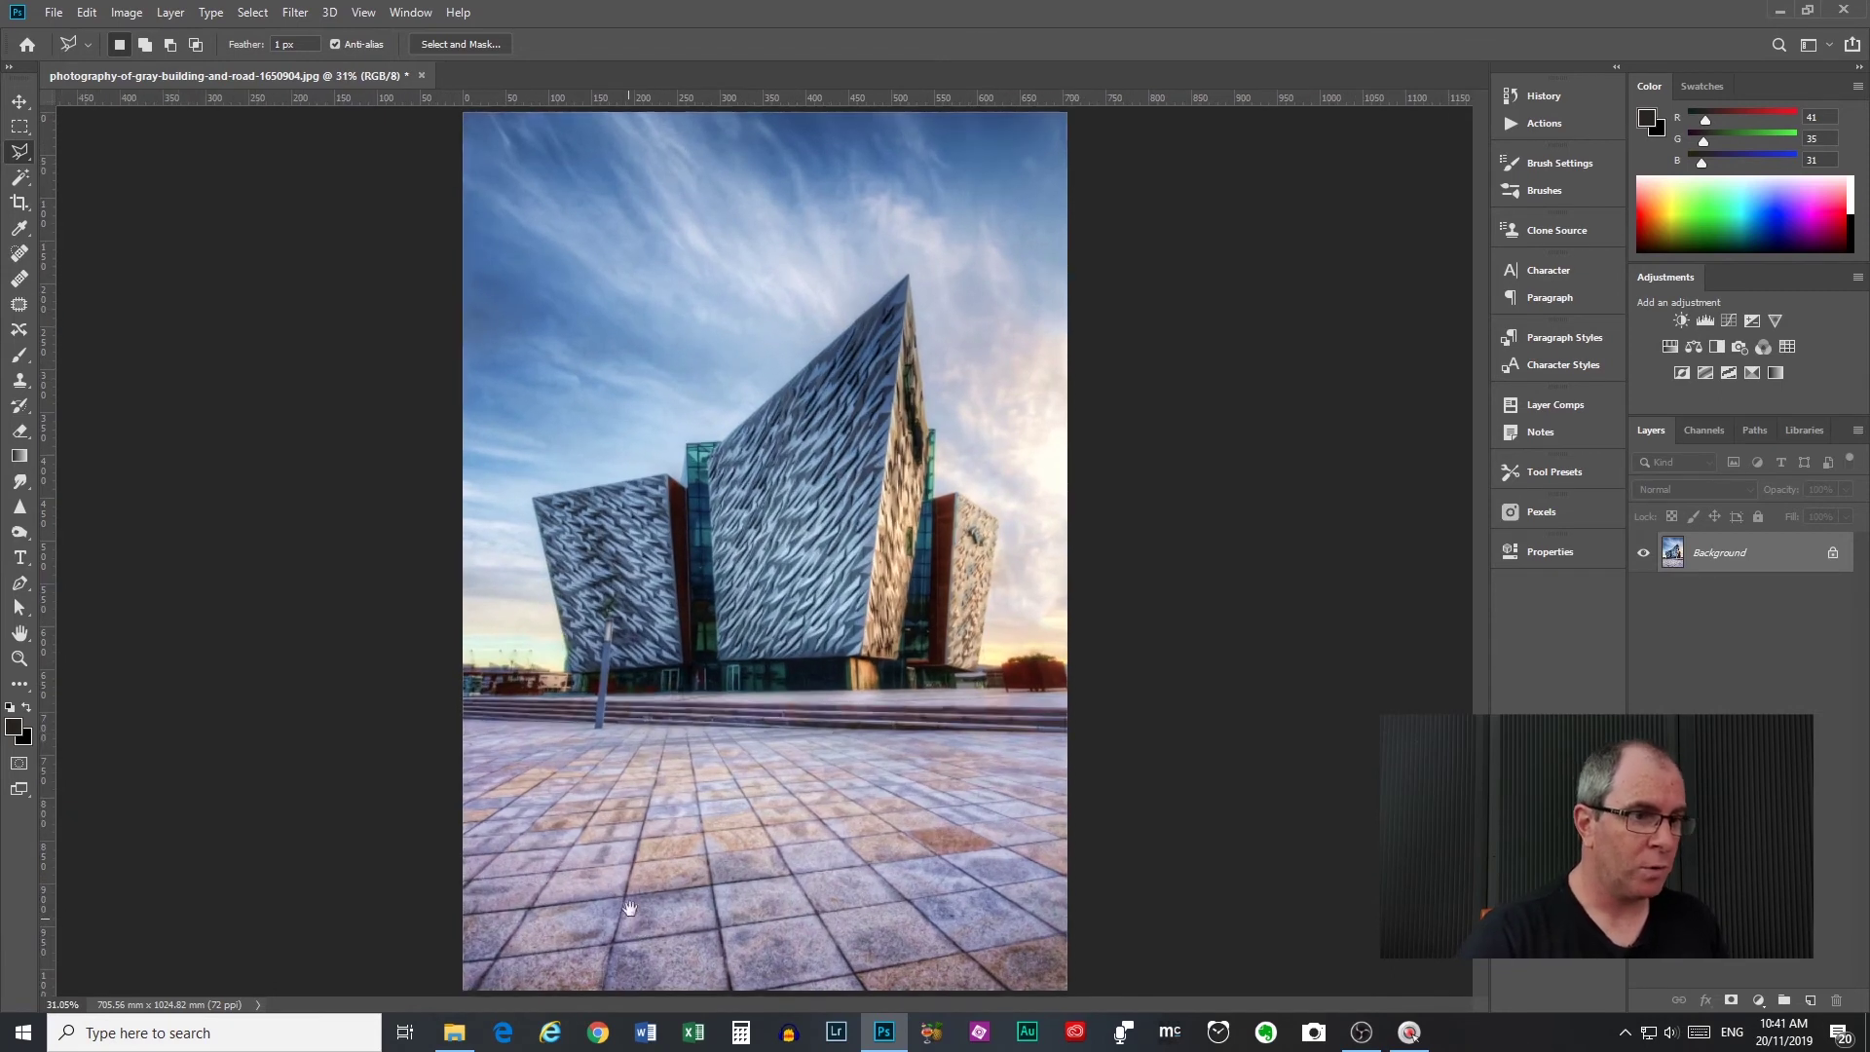
pyautogui.scroll(-1, 642, 882)
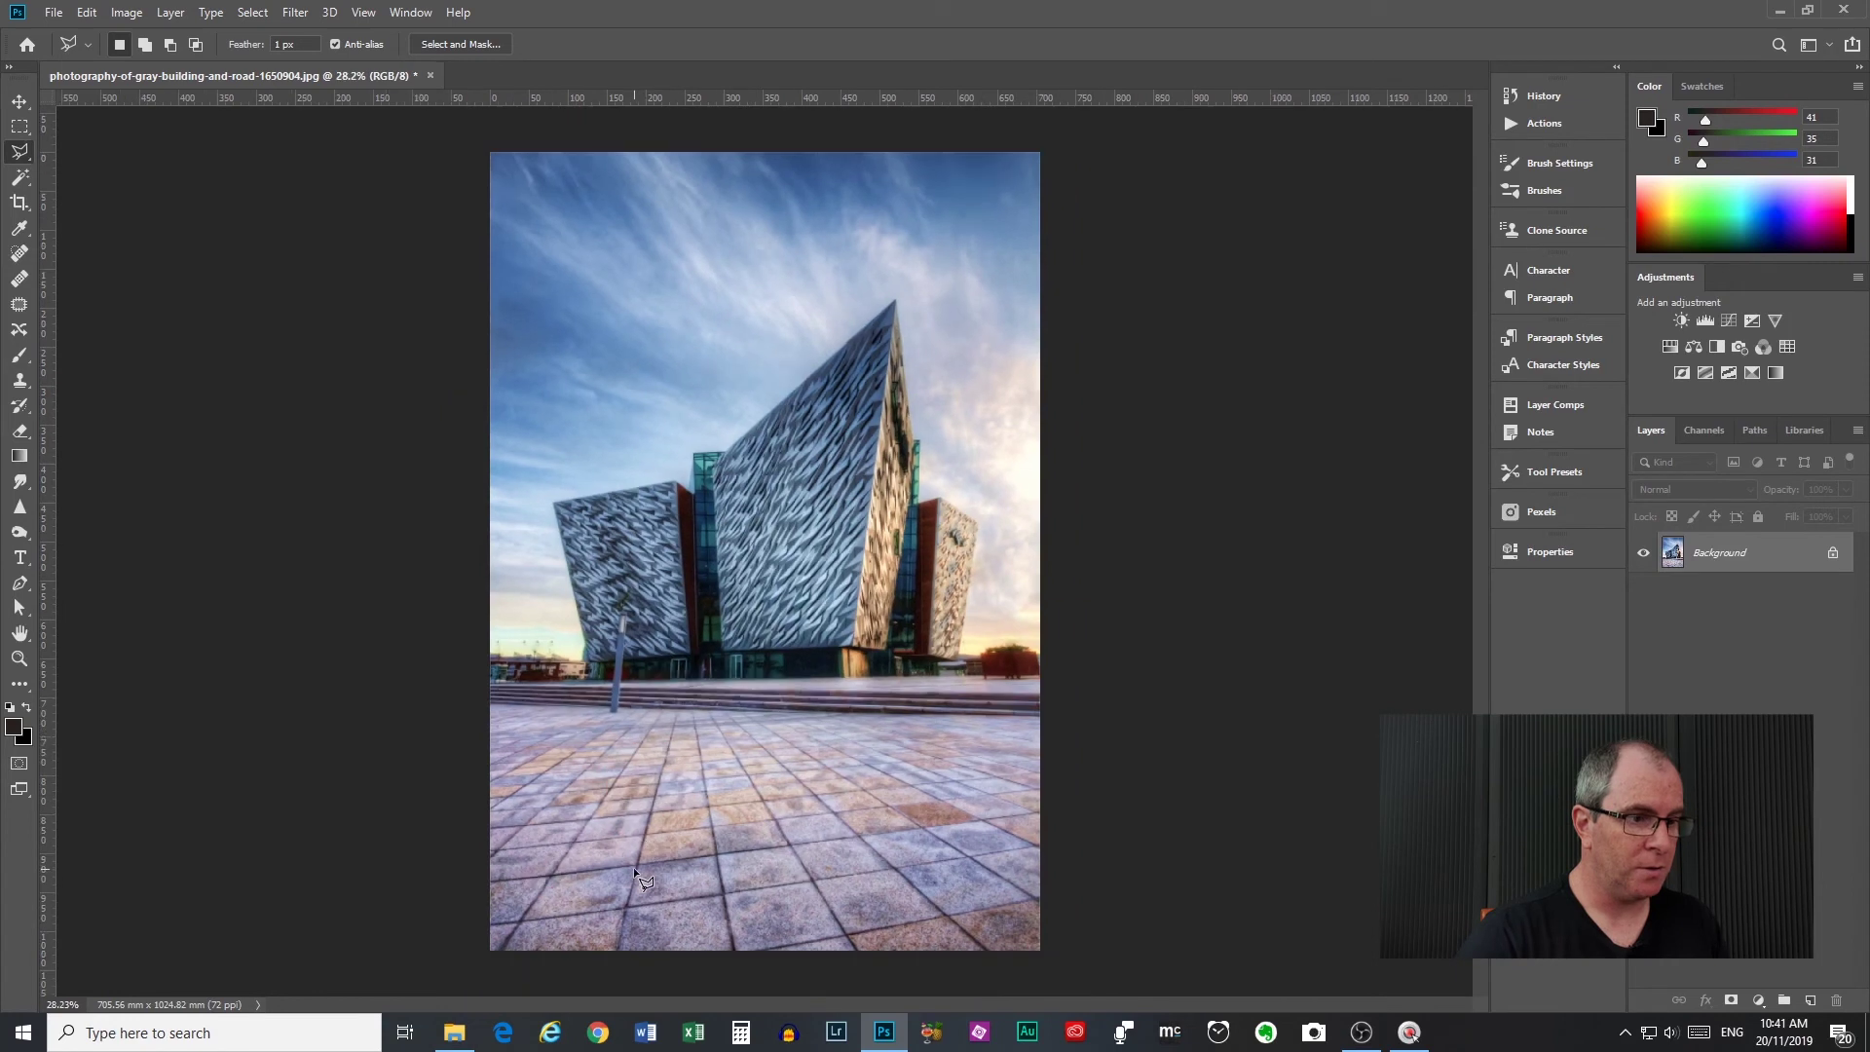
# Outline a tapering pavement strip from the steps down to the photo's bottom edge.
pyautogui.click(615, 956)
pyautogui.click(675, 710)
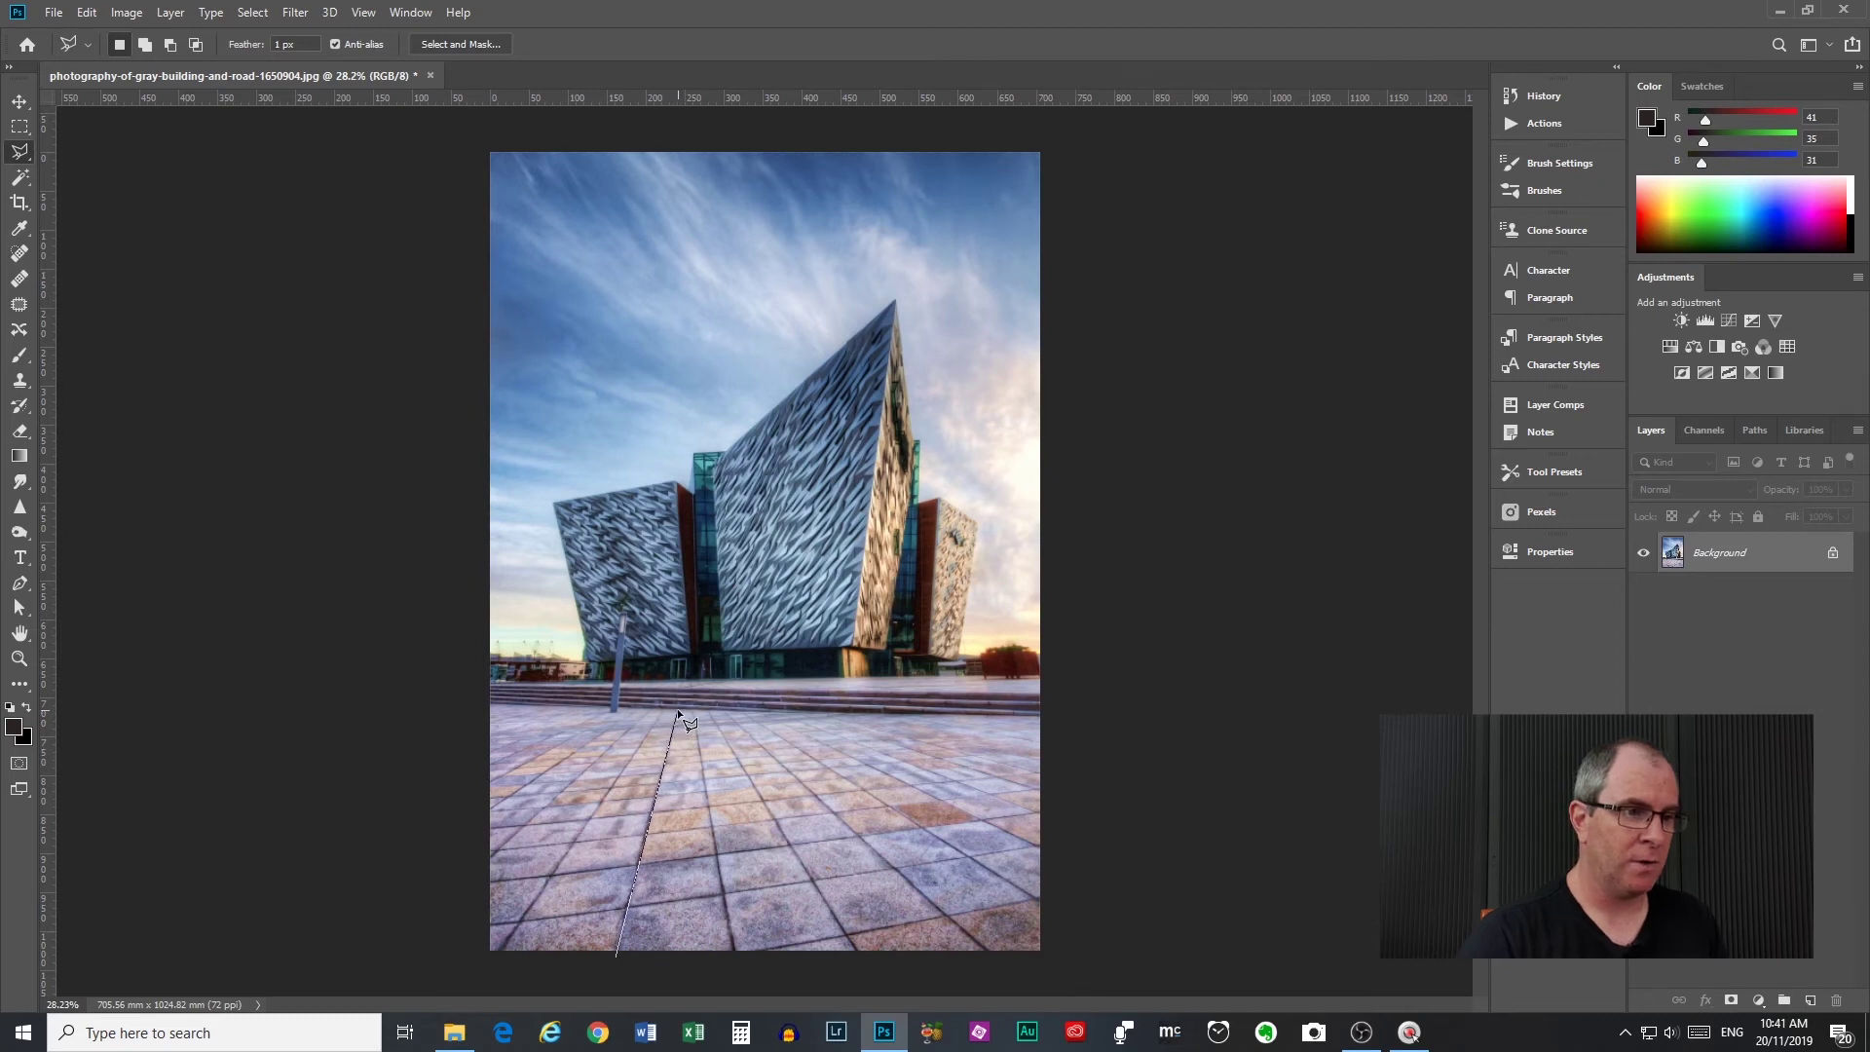
pyautogui.click(679, 712)
pyautogui.click(692, 709)
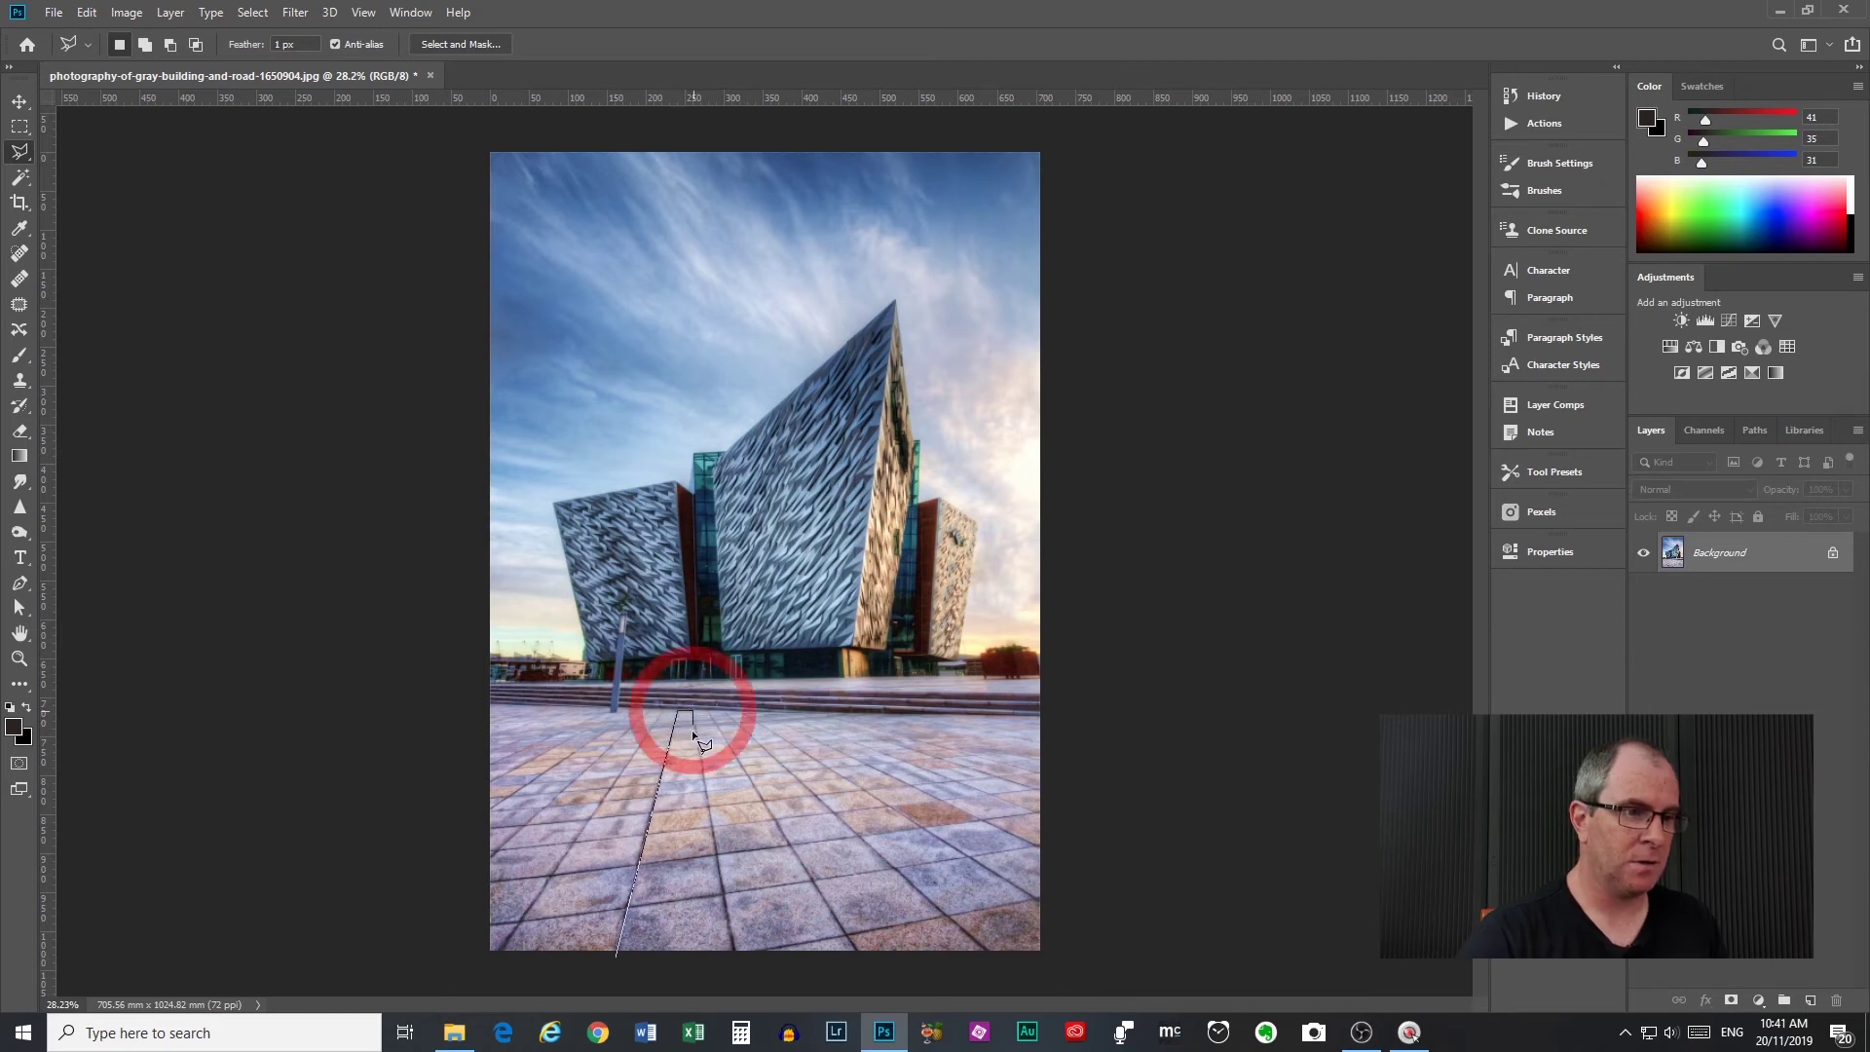
pyautogui.click(735, 954)
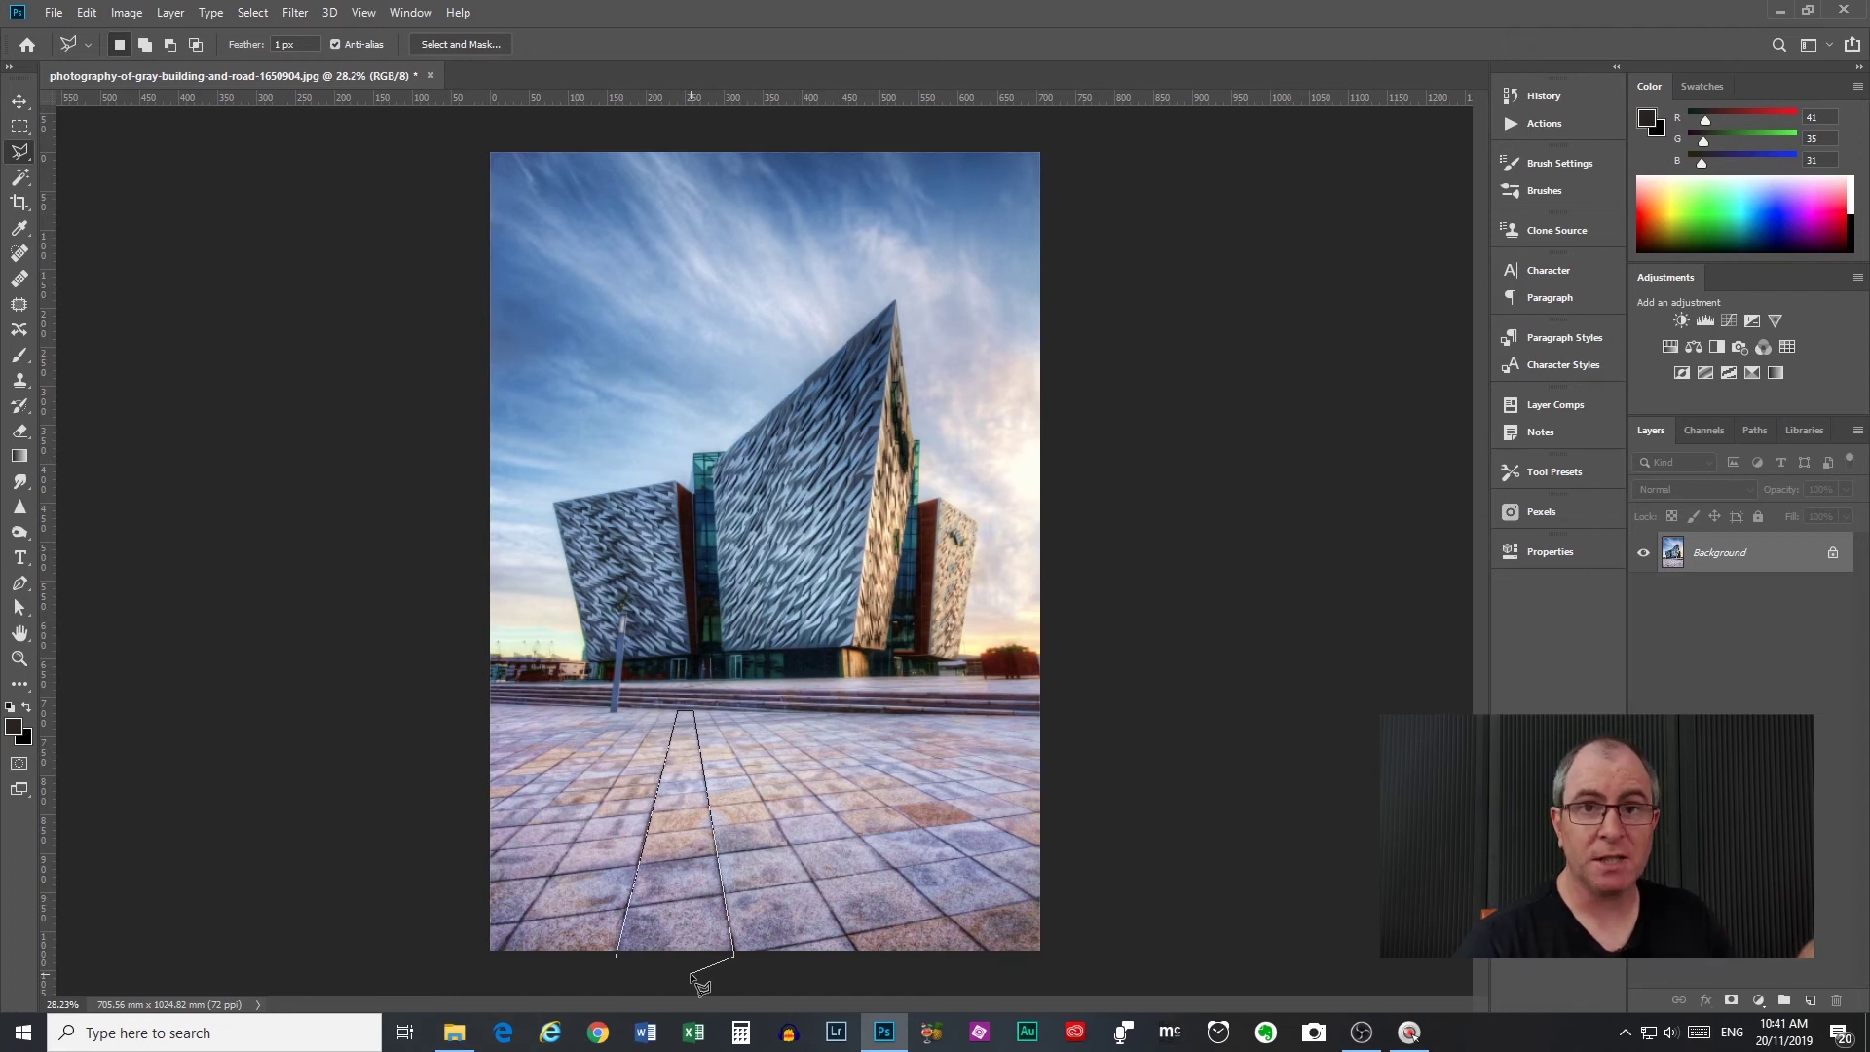
# Cancel the unfinished outline and undo to restore the paving strip selection.
pyautogui.press('Escape')
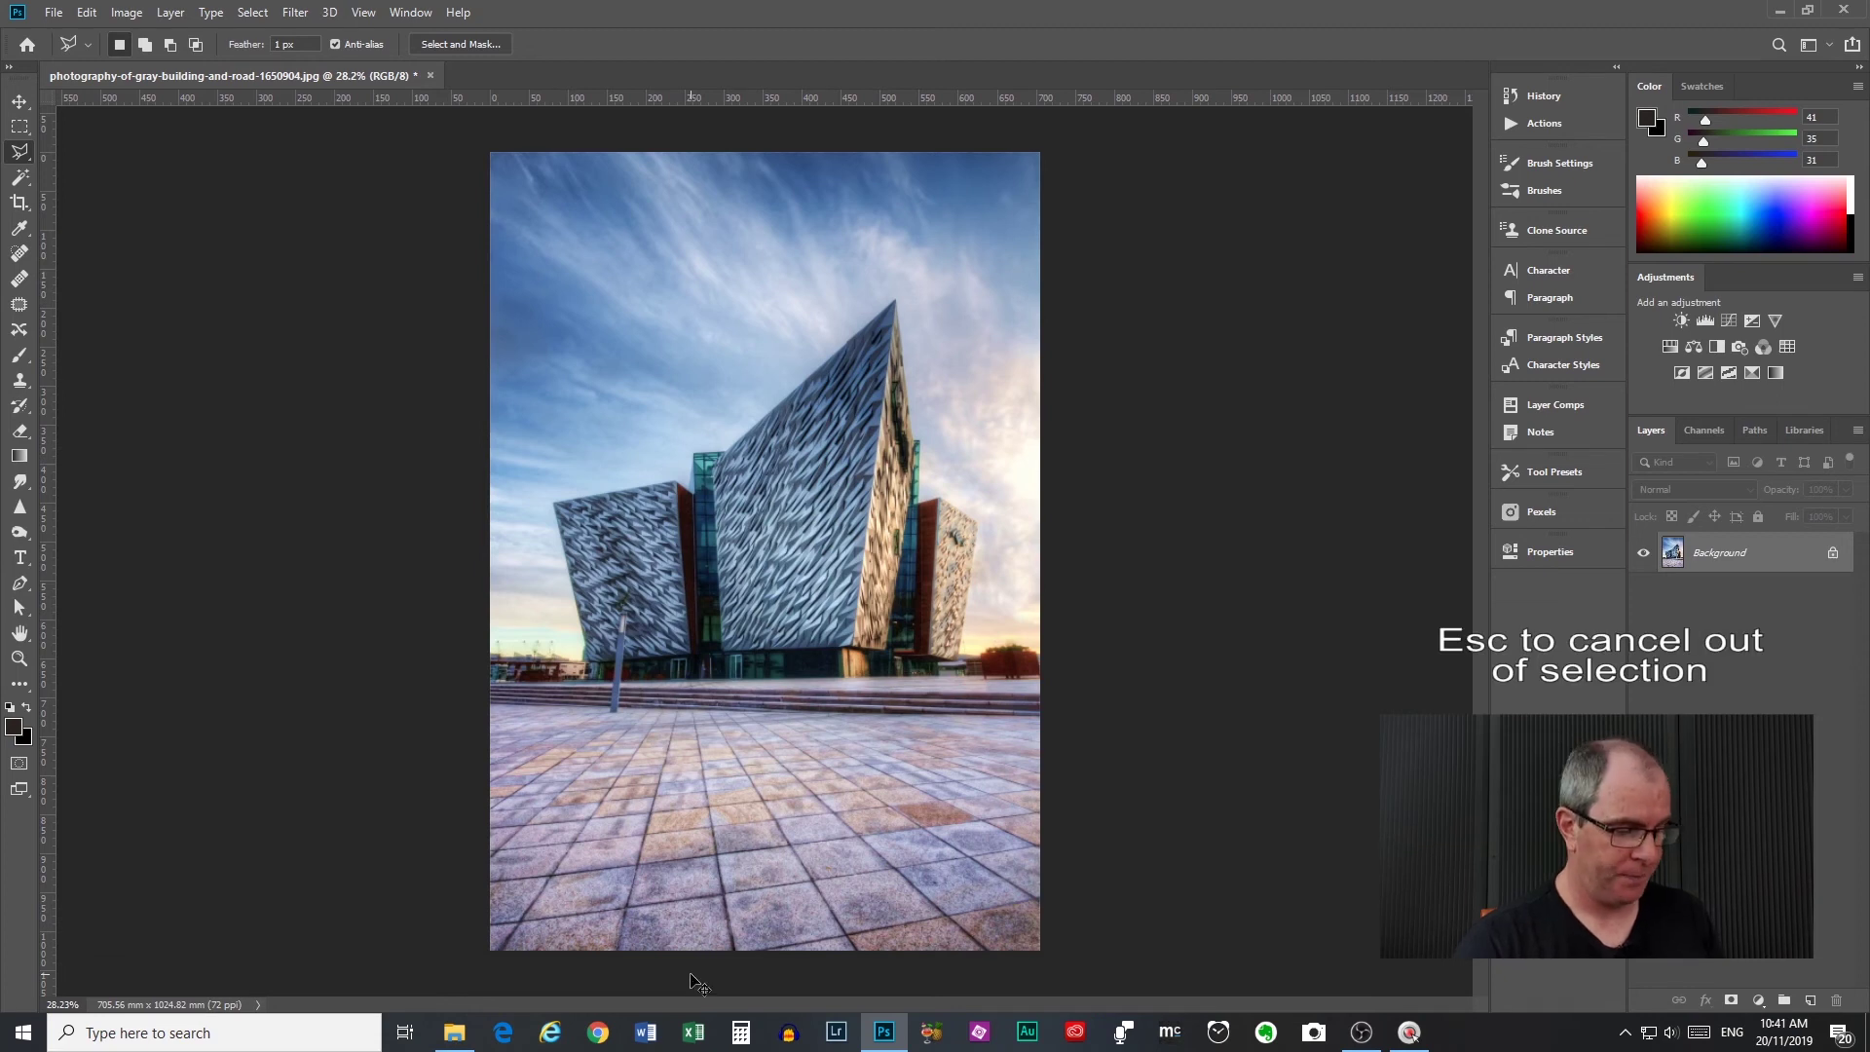
pyautogui.hotkey('ctrl', 'z')
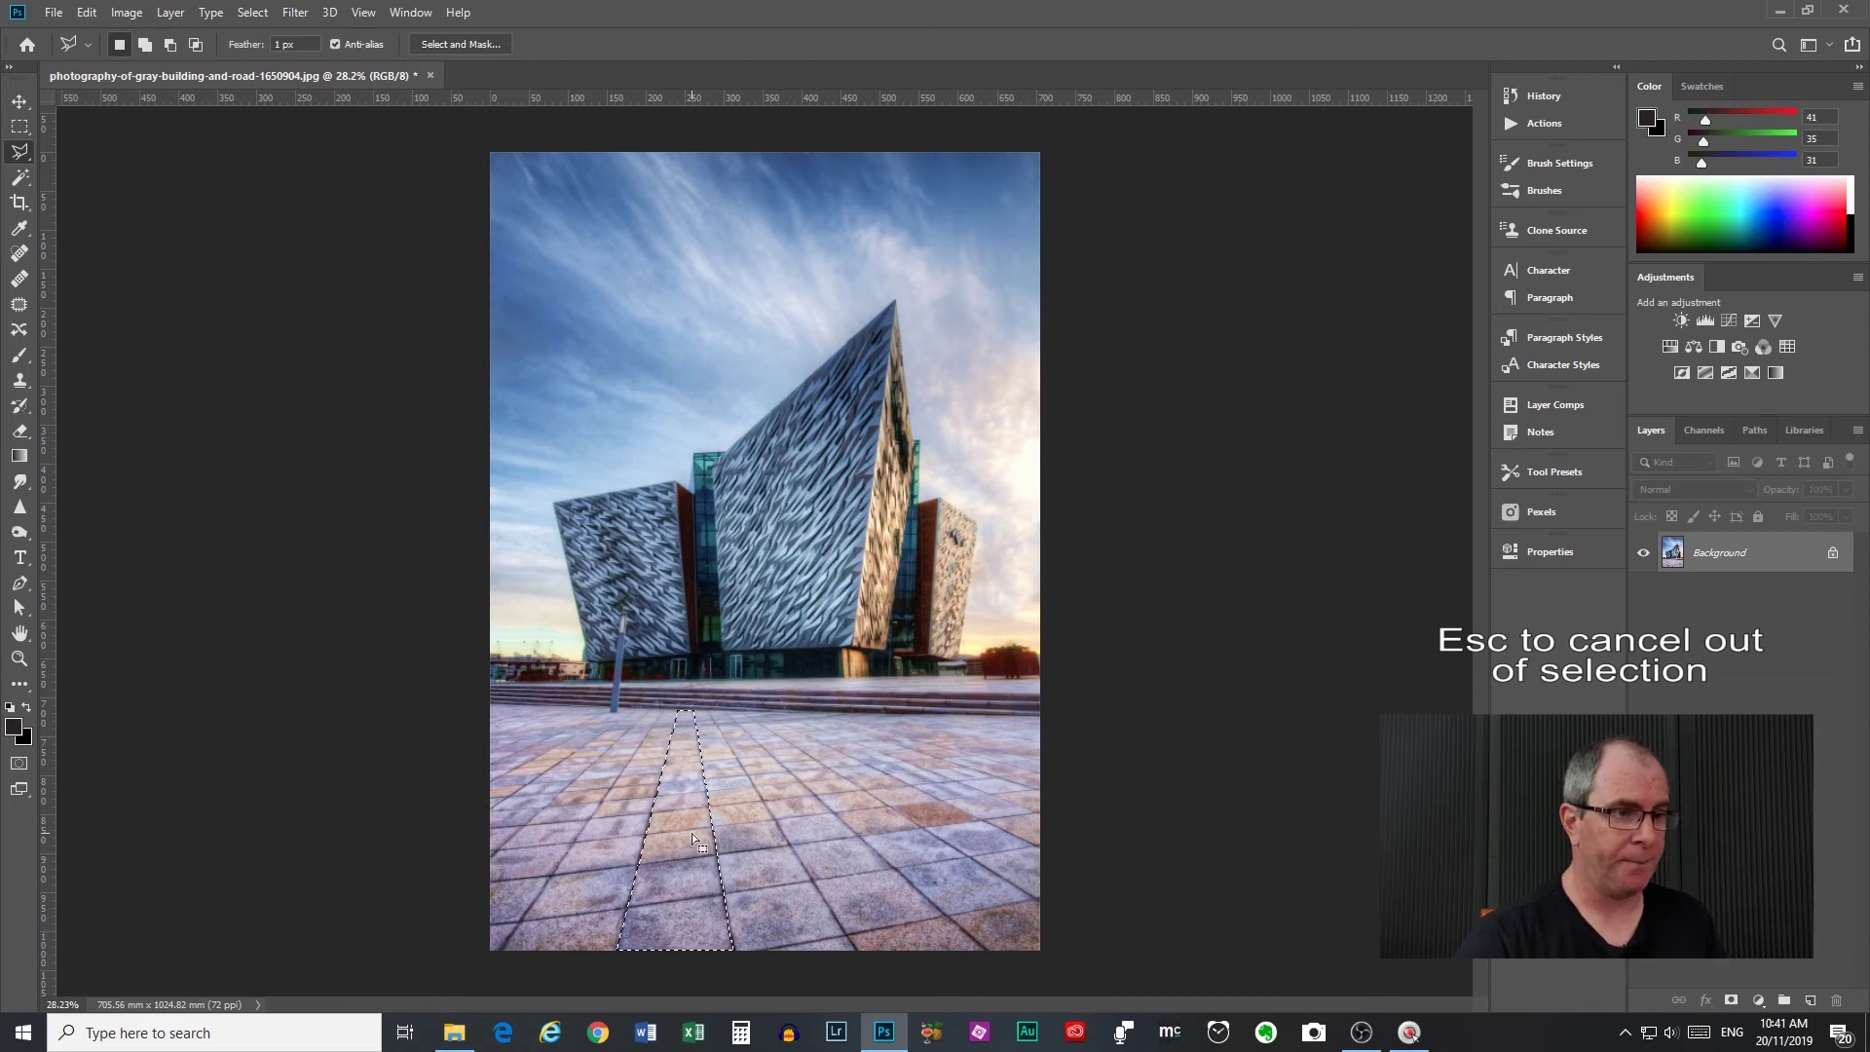
pyautogui.scroll(1, 682, 823)
pyautogui.scroll(-2, 677, 822)
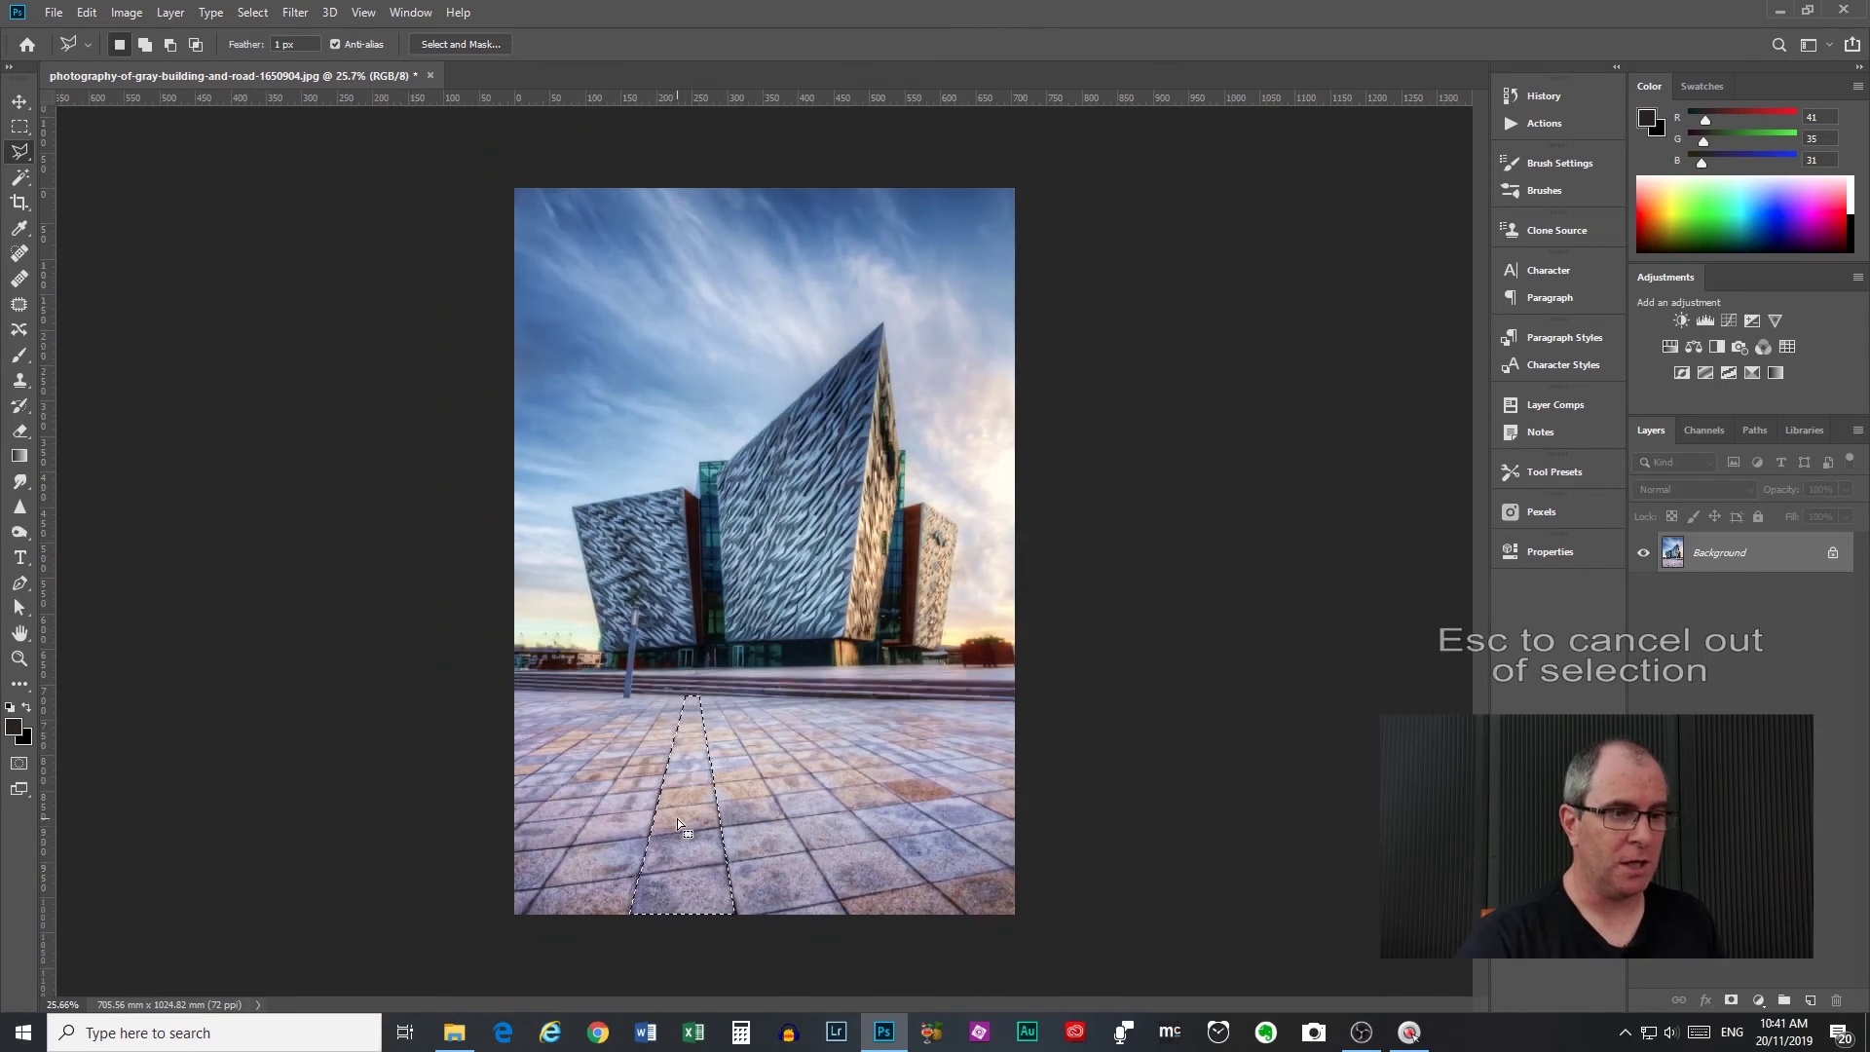
# Duplicate the Background layer and browse the Pexels 'background' image results.
pyautogui.moveTo(1731, 555); pyautogui.dragTo(1810, 1001)
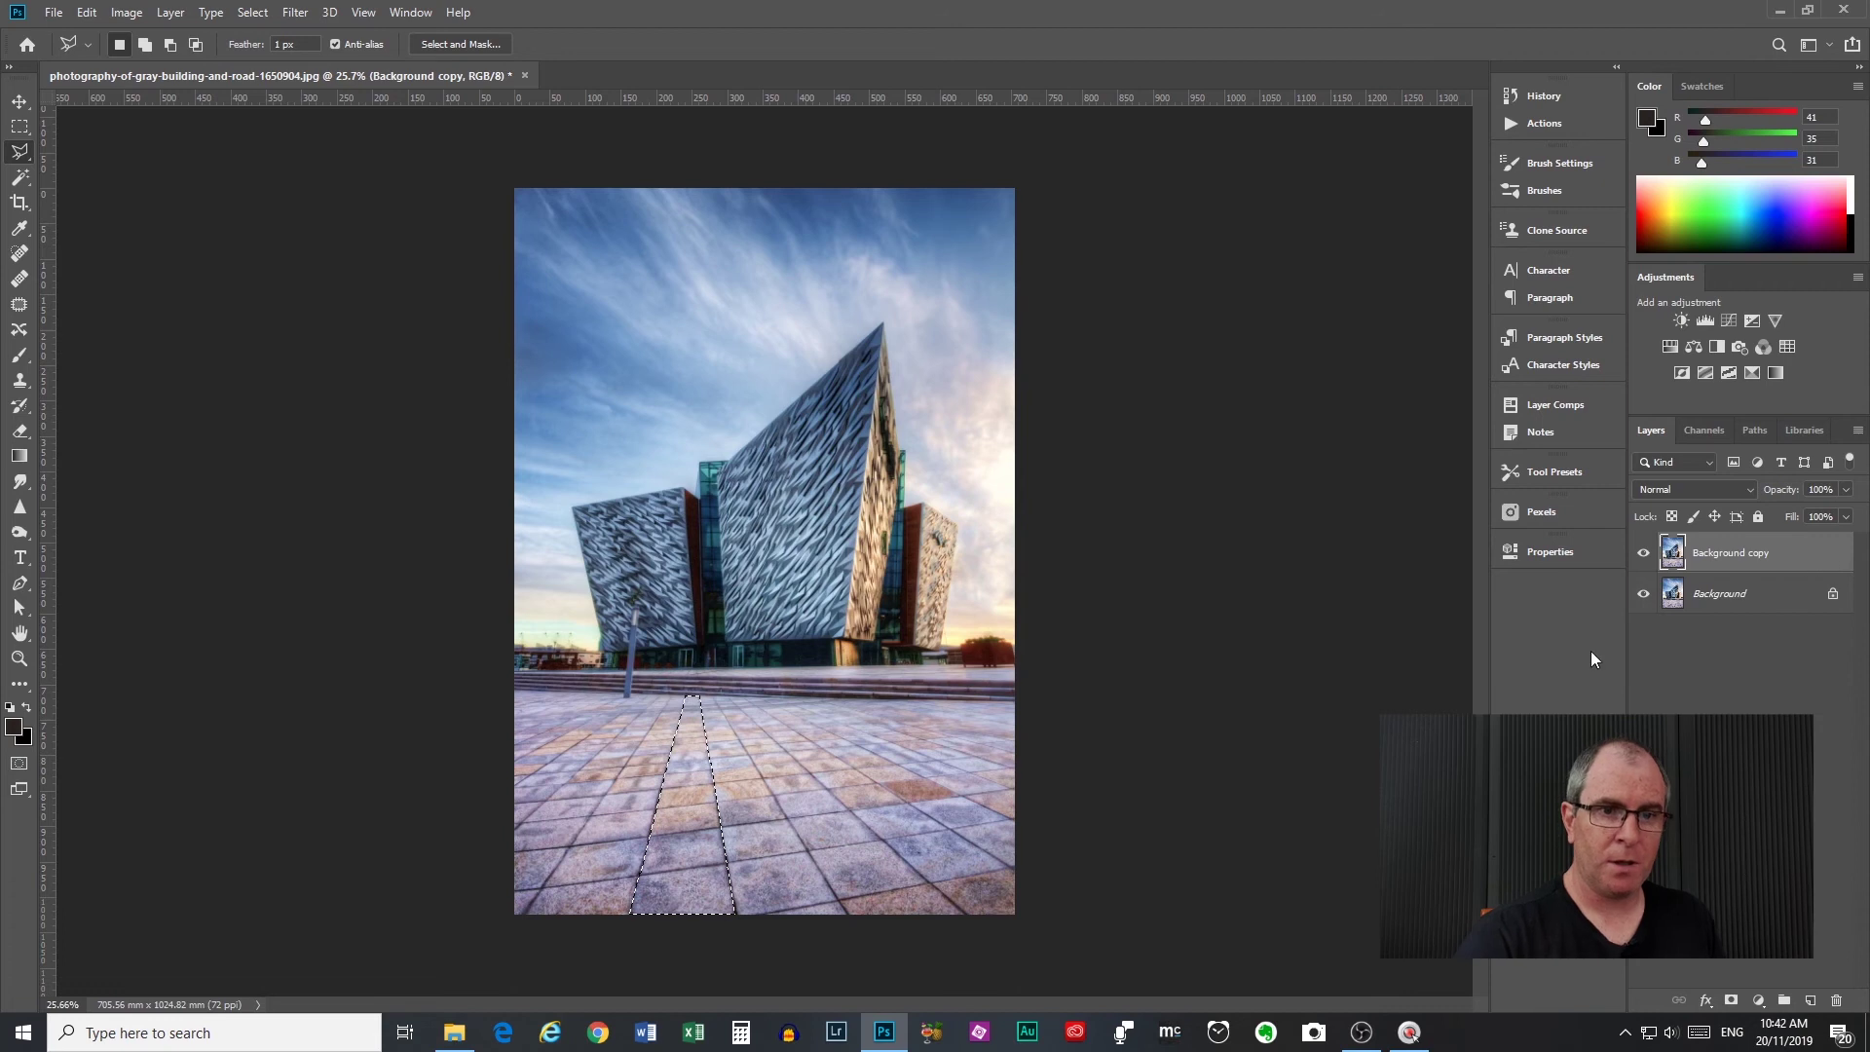
pyautogui.click(1540, 513)
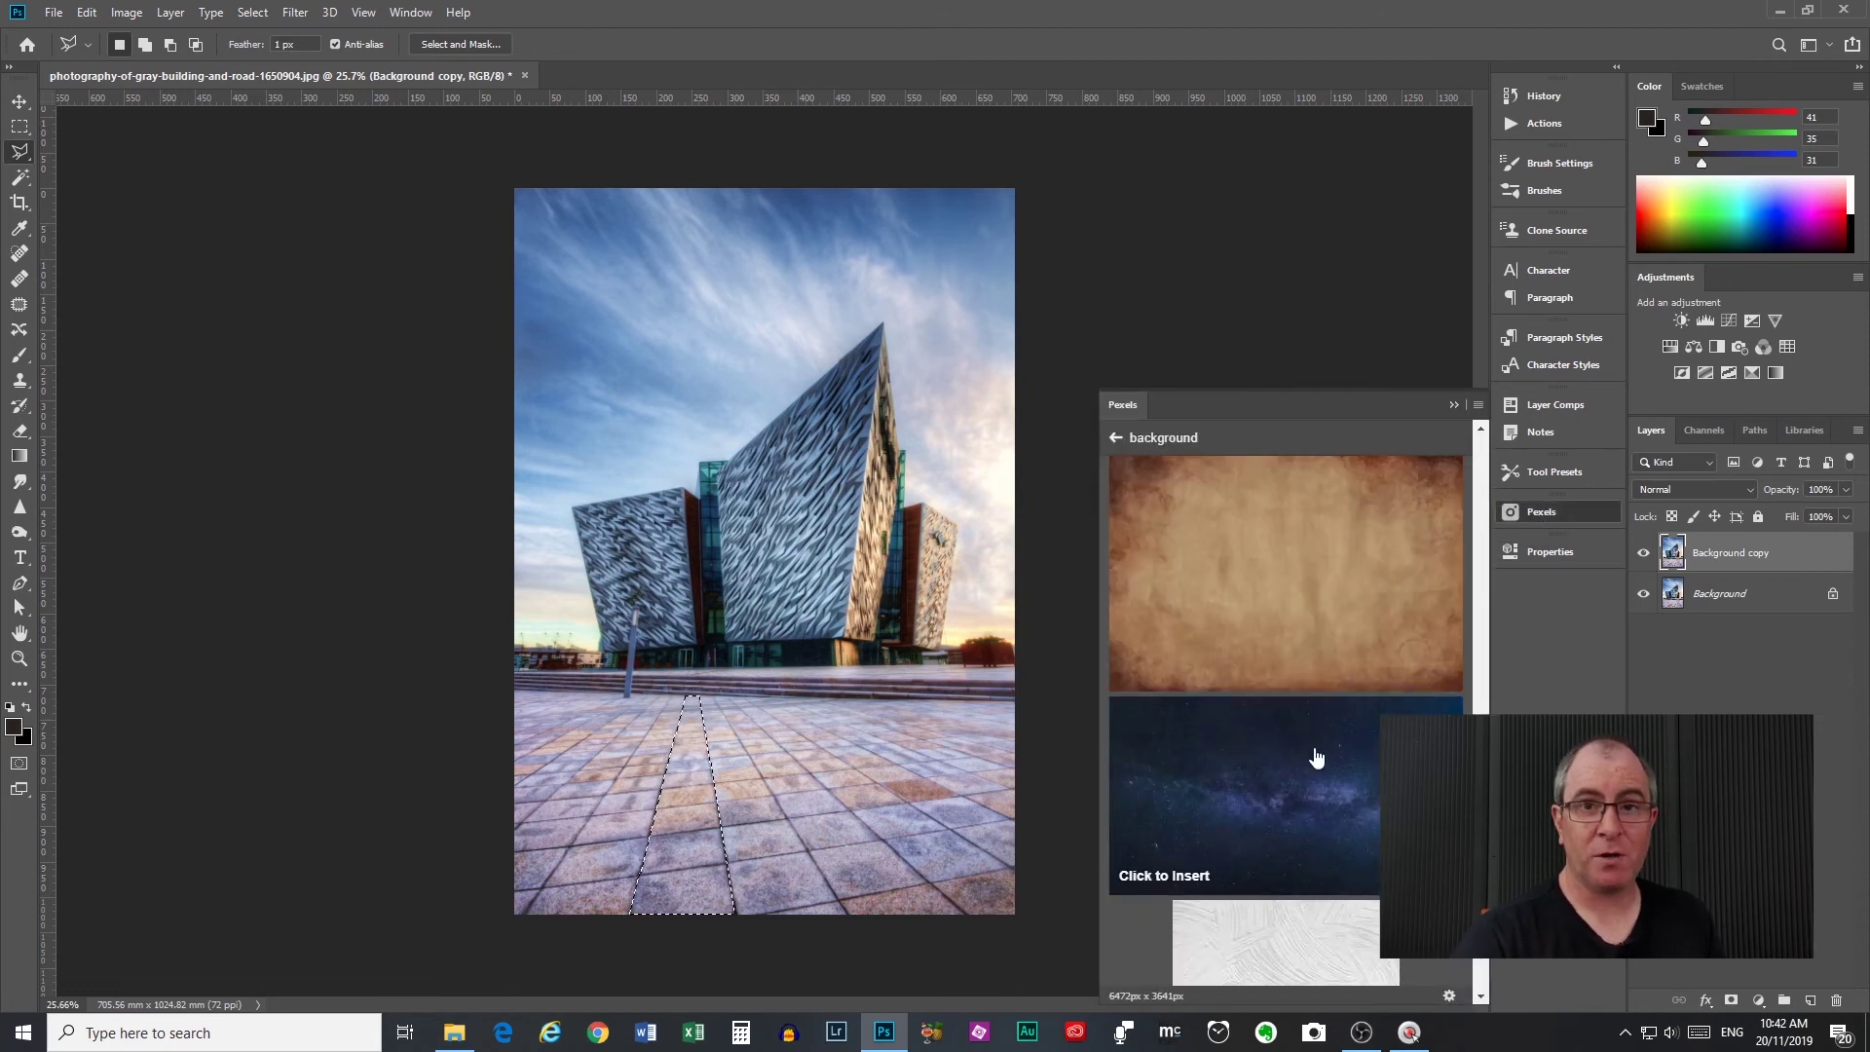
pyautogui.scroll(-6, 1316, 756)
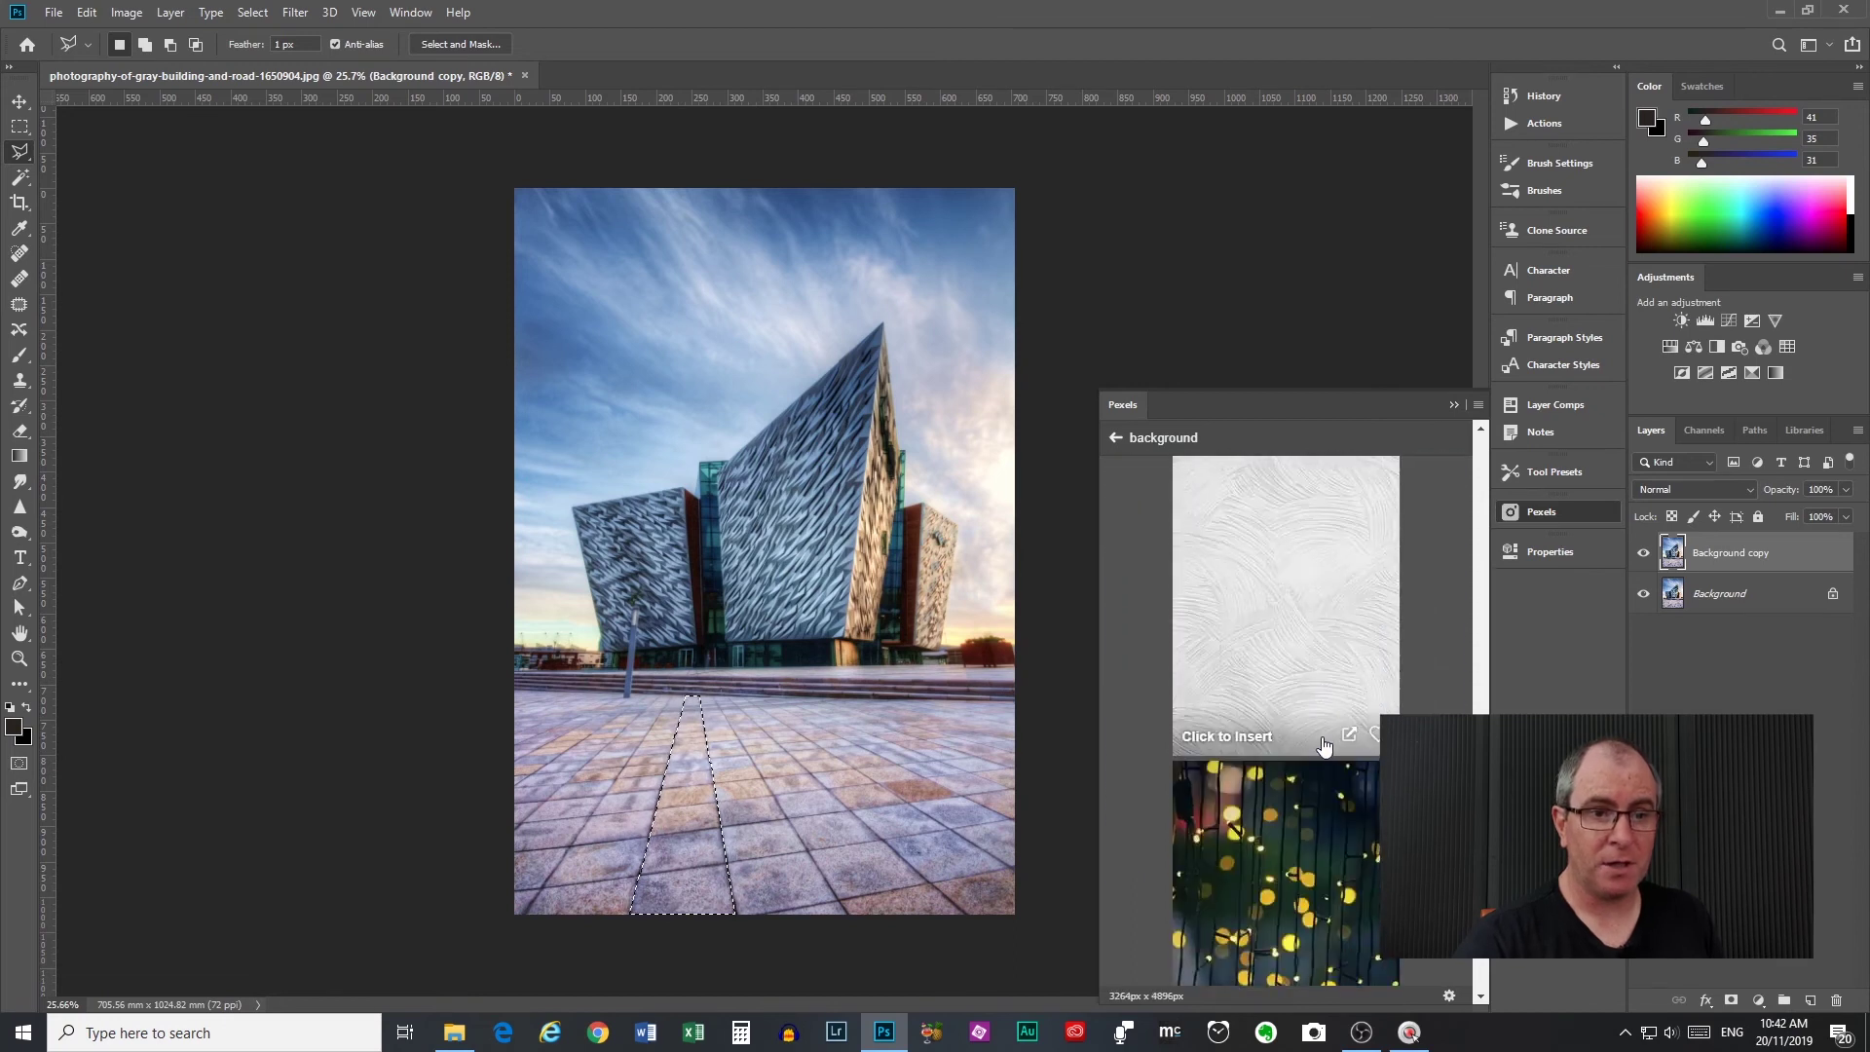
pyautogui.scroll(3, 1322, 750)
pyautogui.scroll(3, 1323, 747)
pyautogui.scroll(-3, 1324, 747)
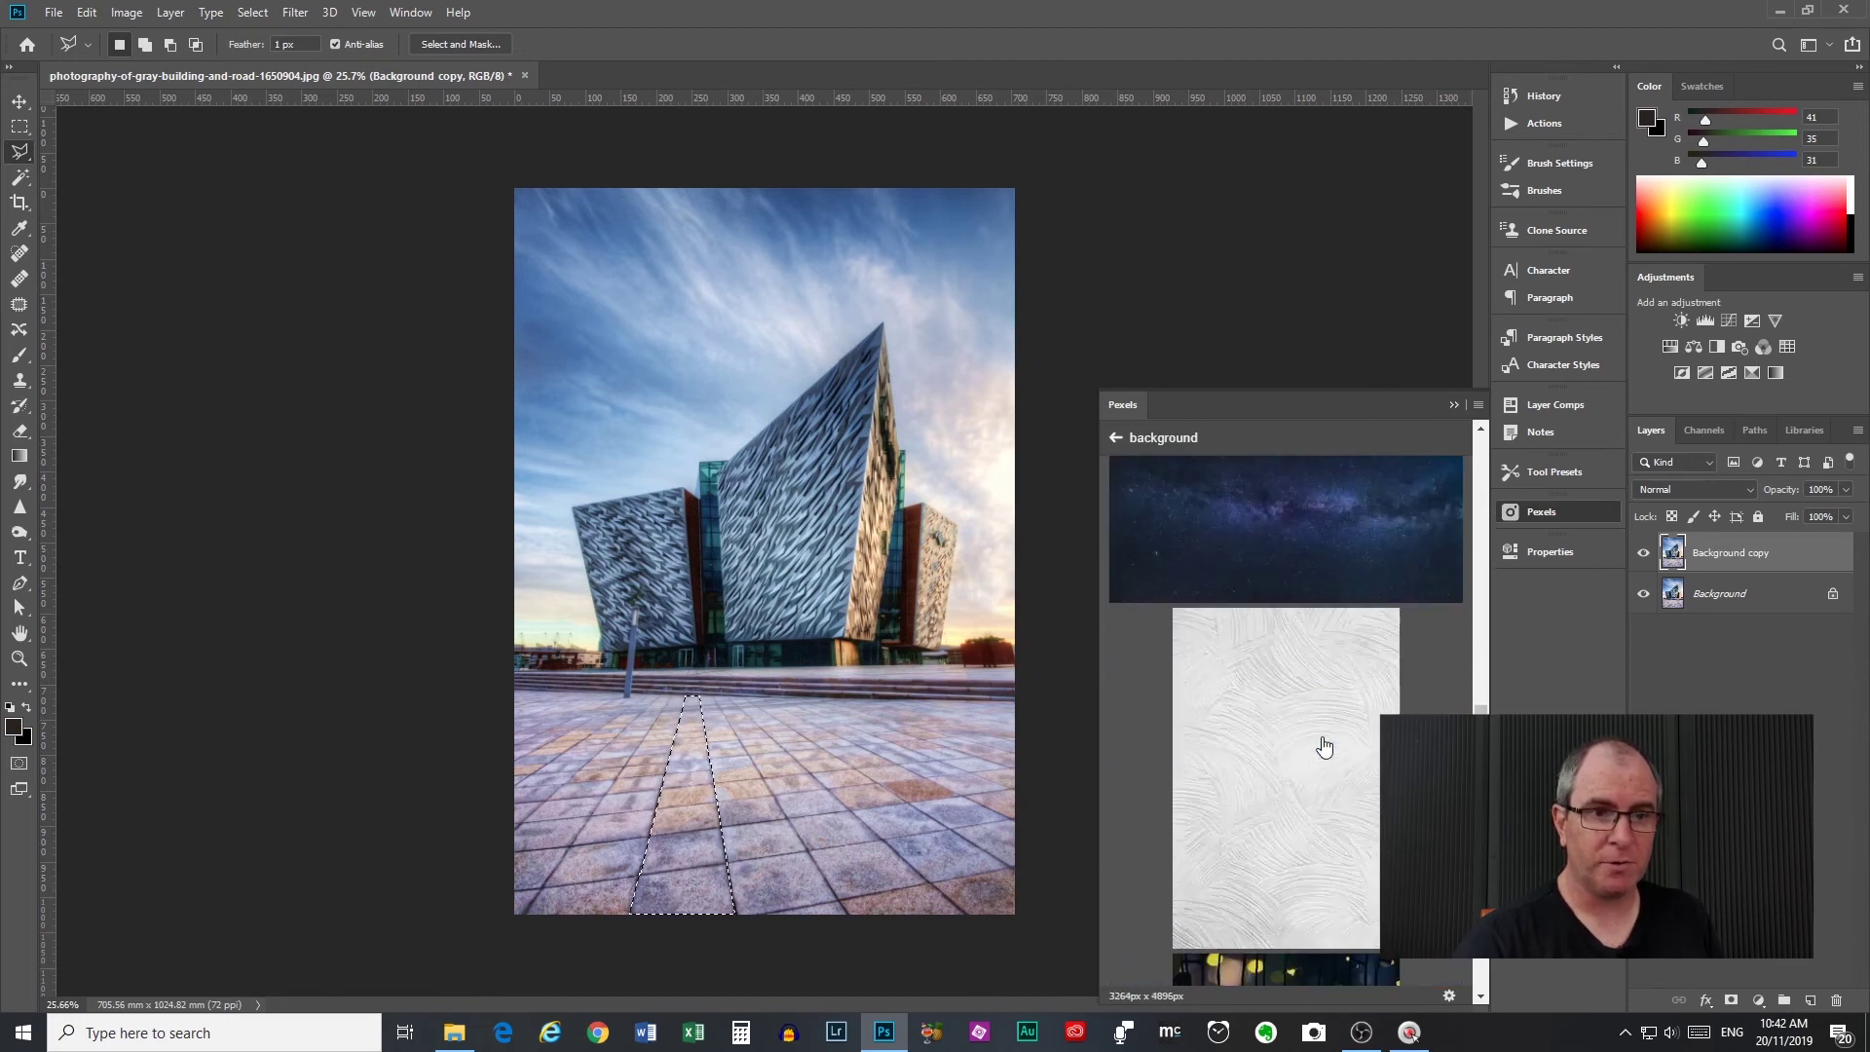
pyautogui.scroll(2, 1323, 747)
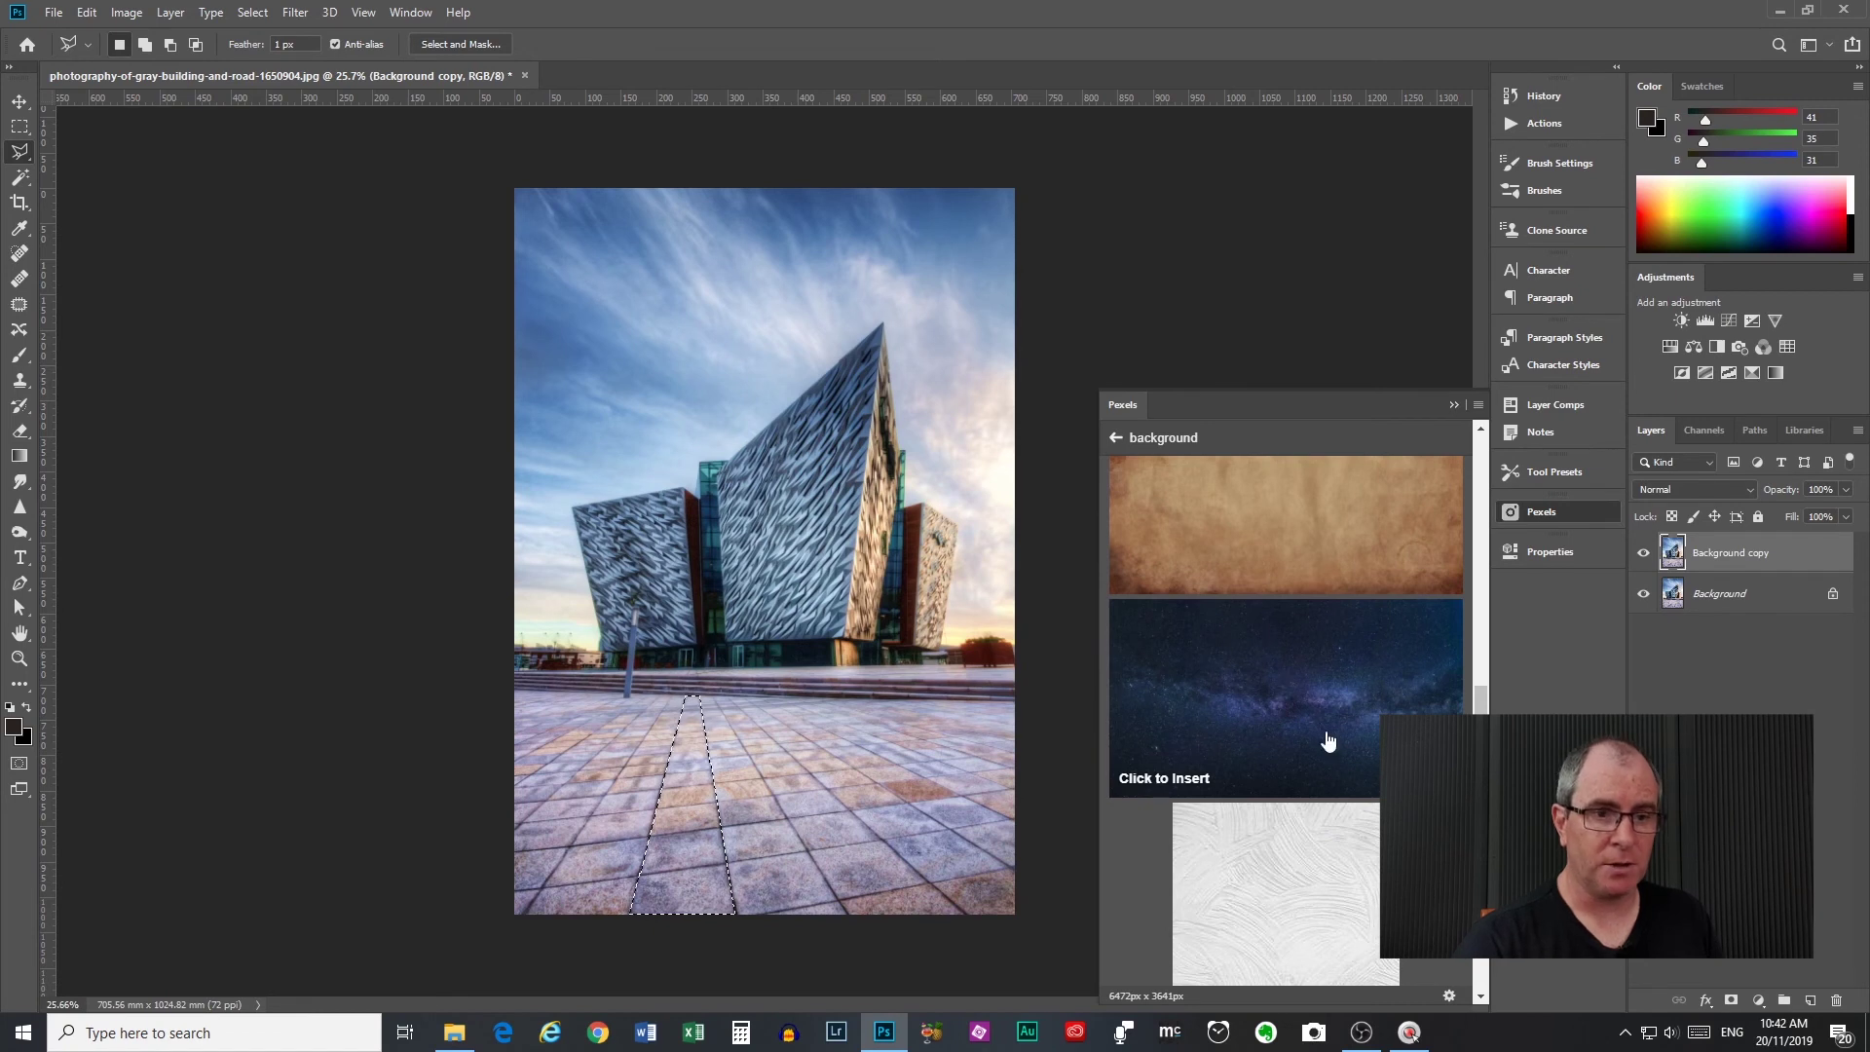
# Insert the Pexels starry sky image, clip it to Background copy, and hide it.
pyautogui.click(1287, 716)
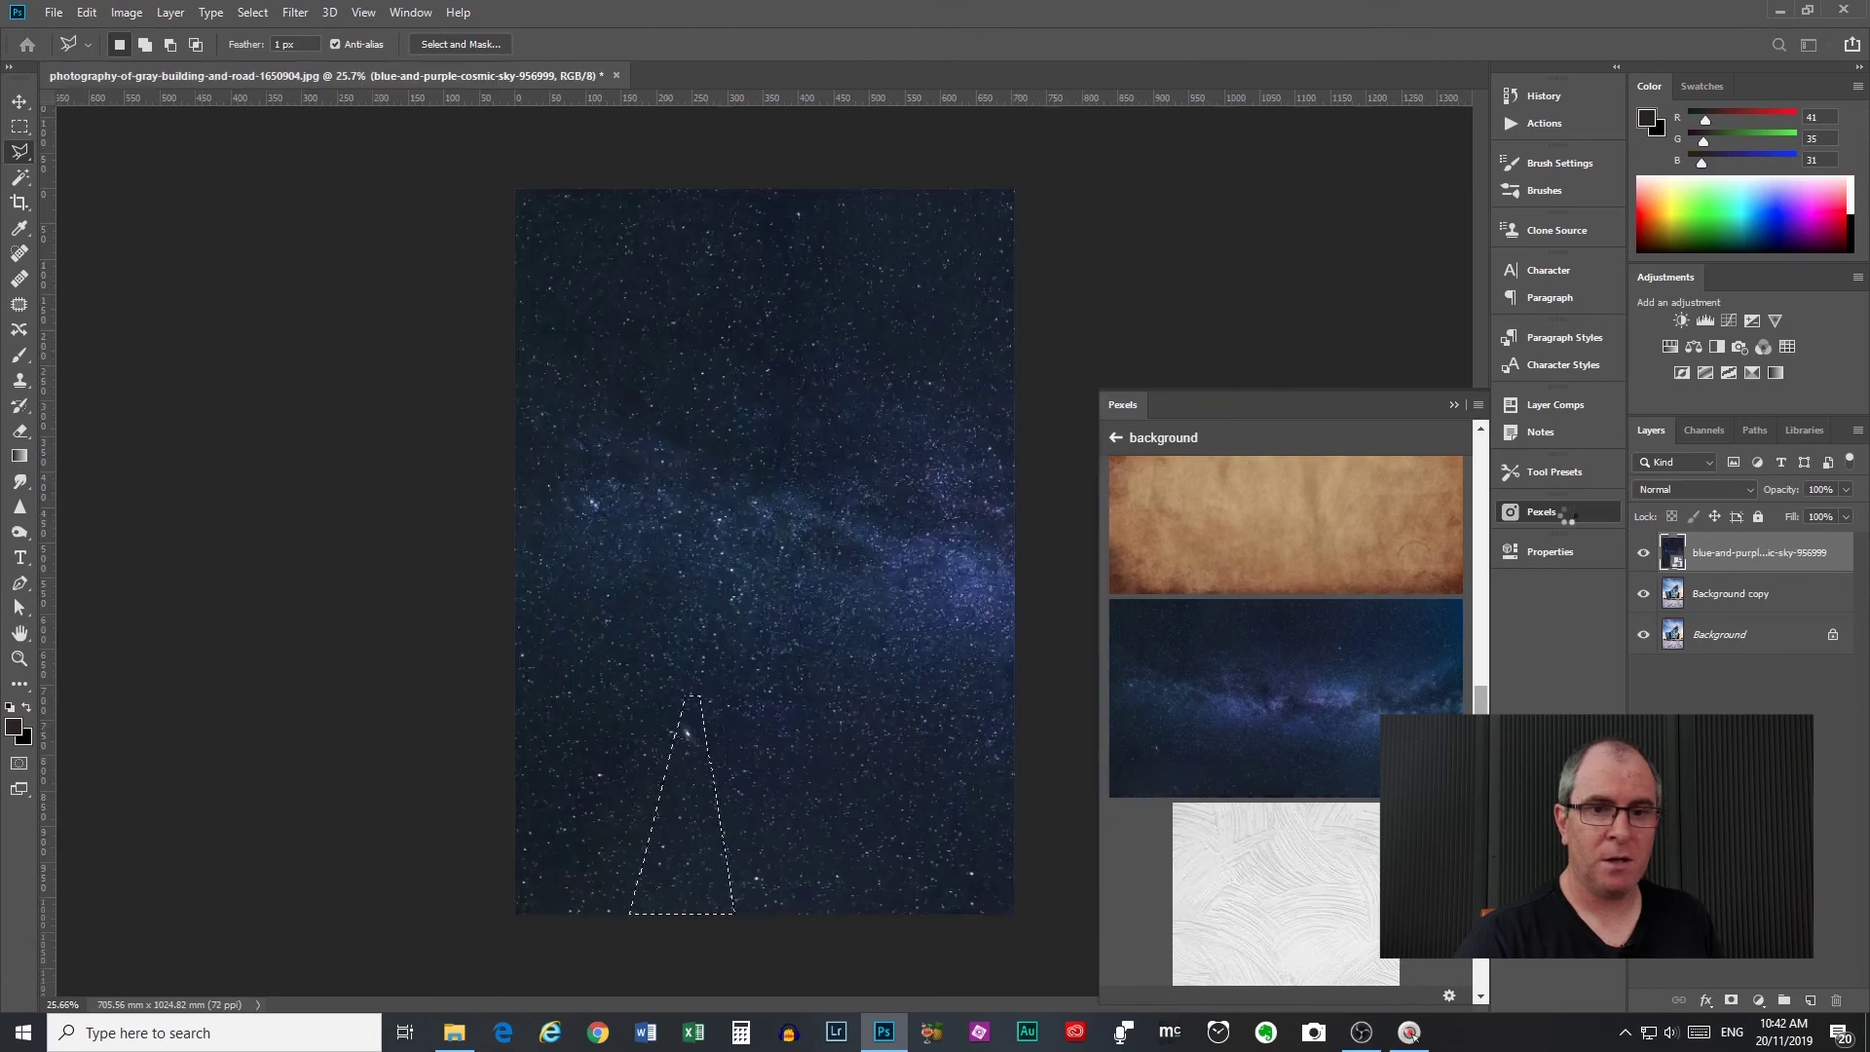
pyautogui.click(1565, 517)
pyautogui.hotkey('ctrl', 'alt', 'g')
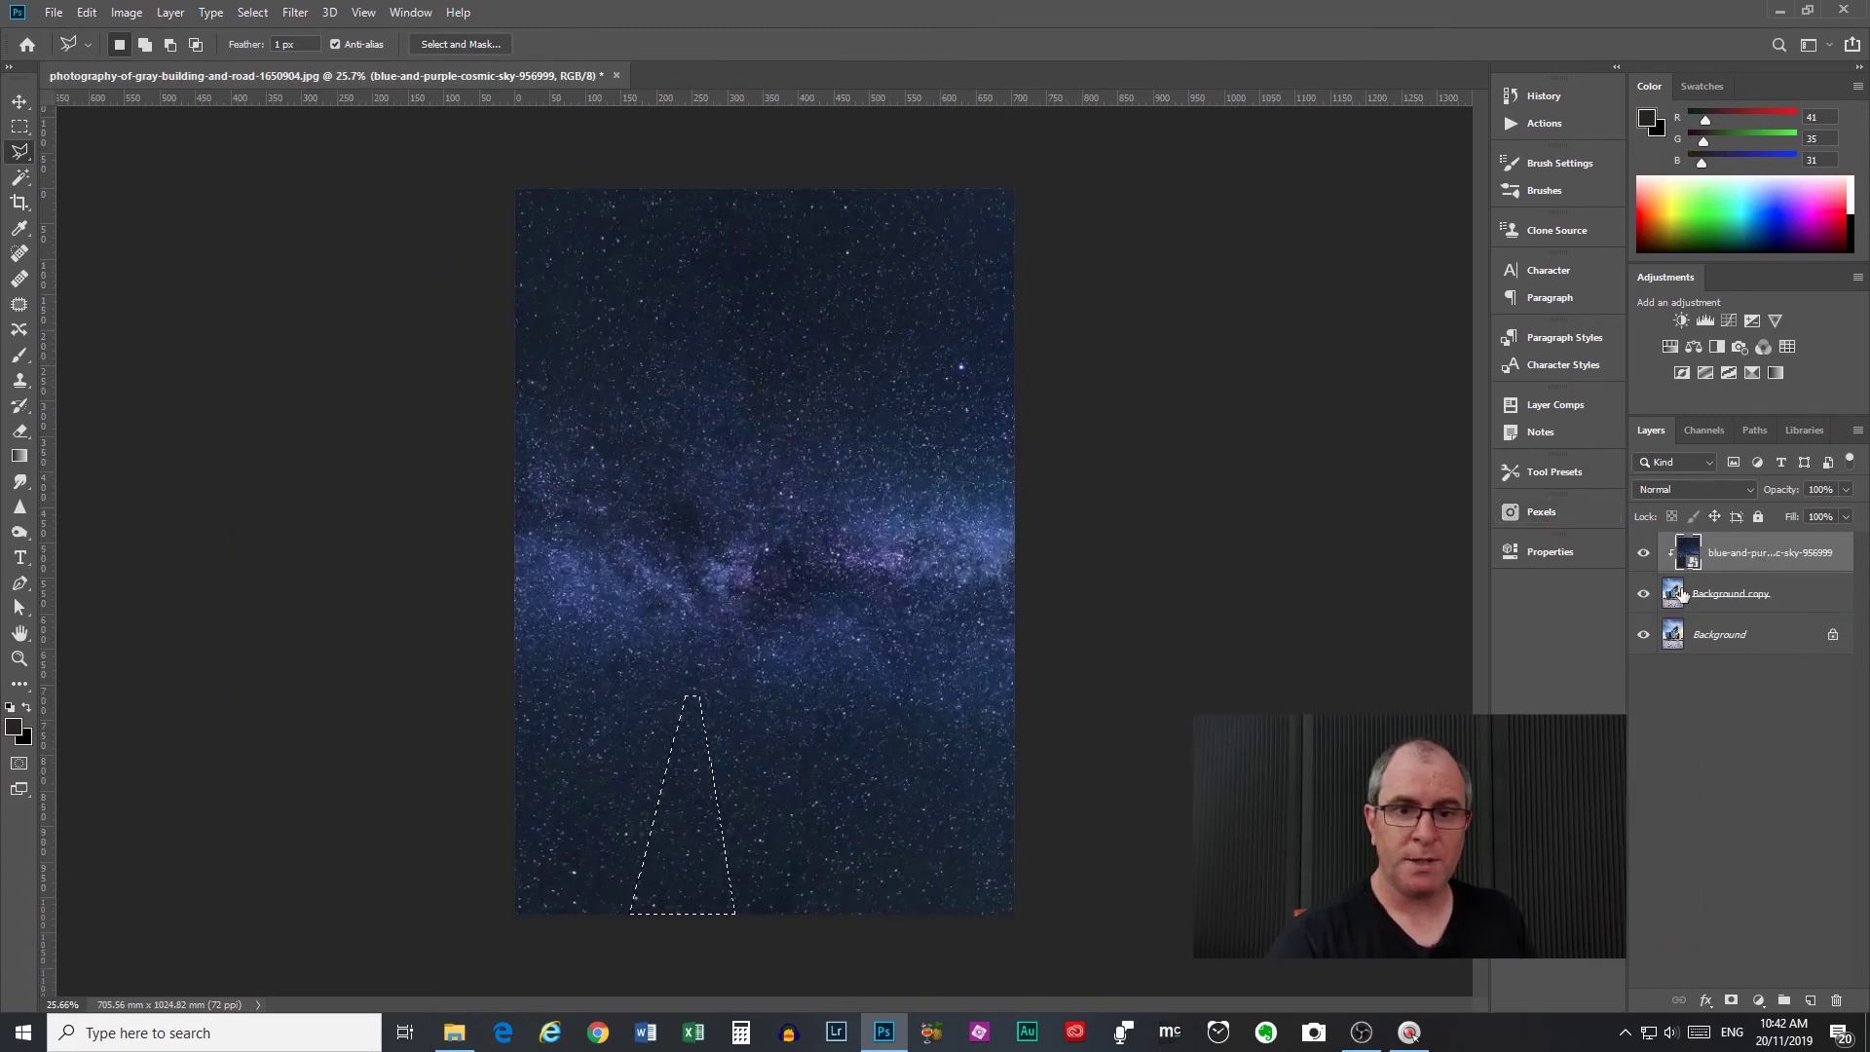
pyautogui.click(1682, 595)
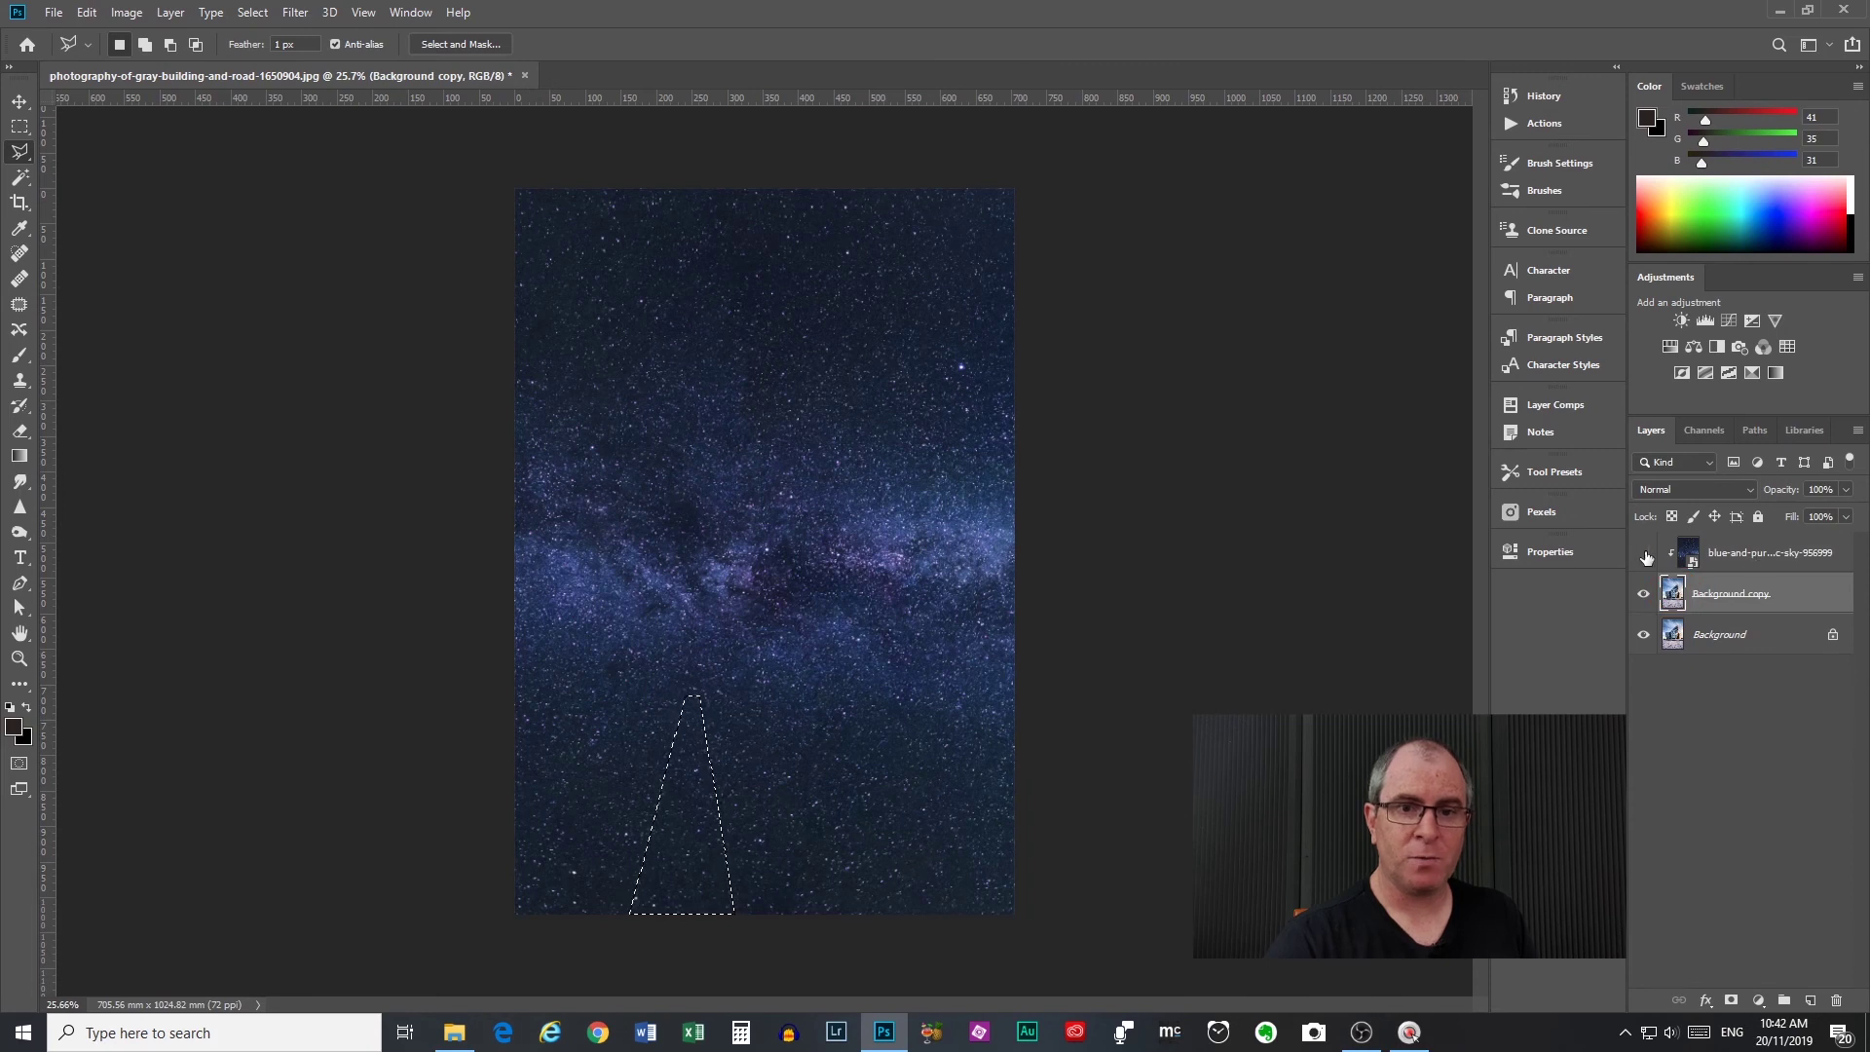
pyautogui.click(1643, 552)
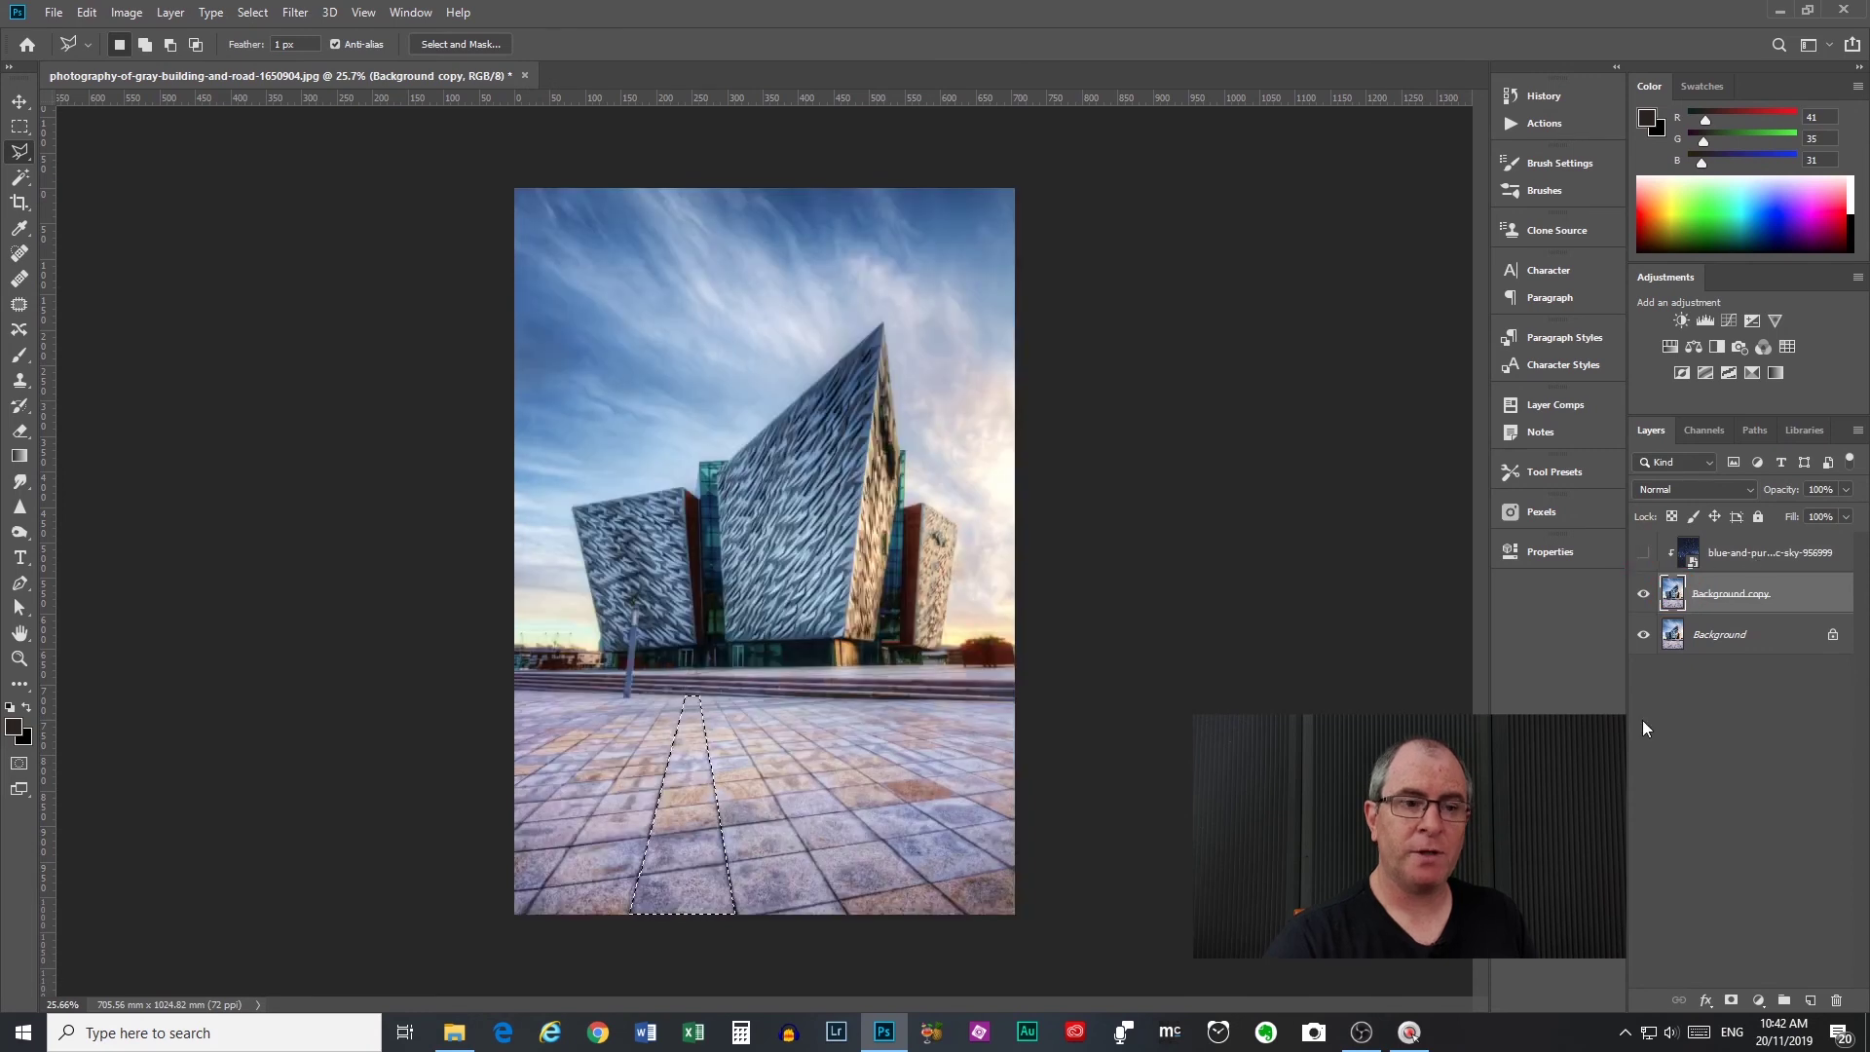
# Mask Background copy to the paving strip, inspect the mask, and show the sky again.
pyautogui.click(1731, 1001)
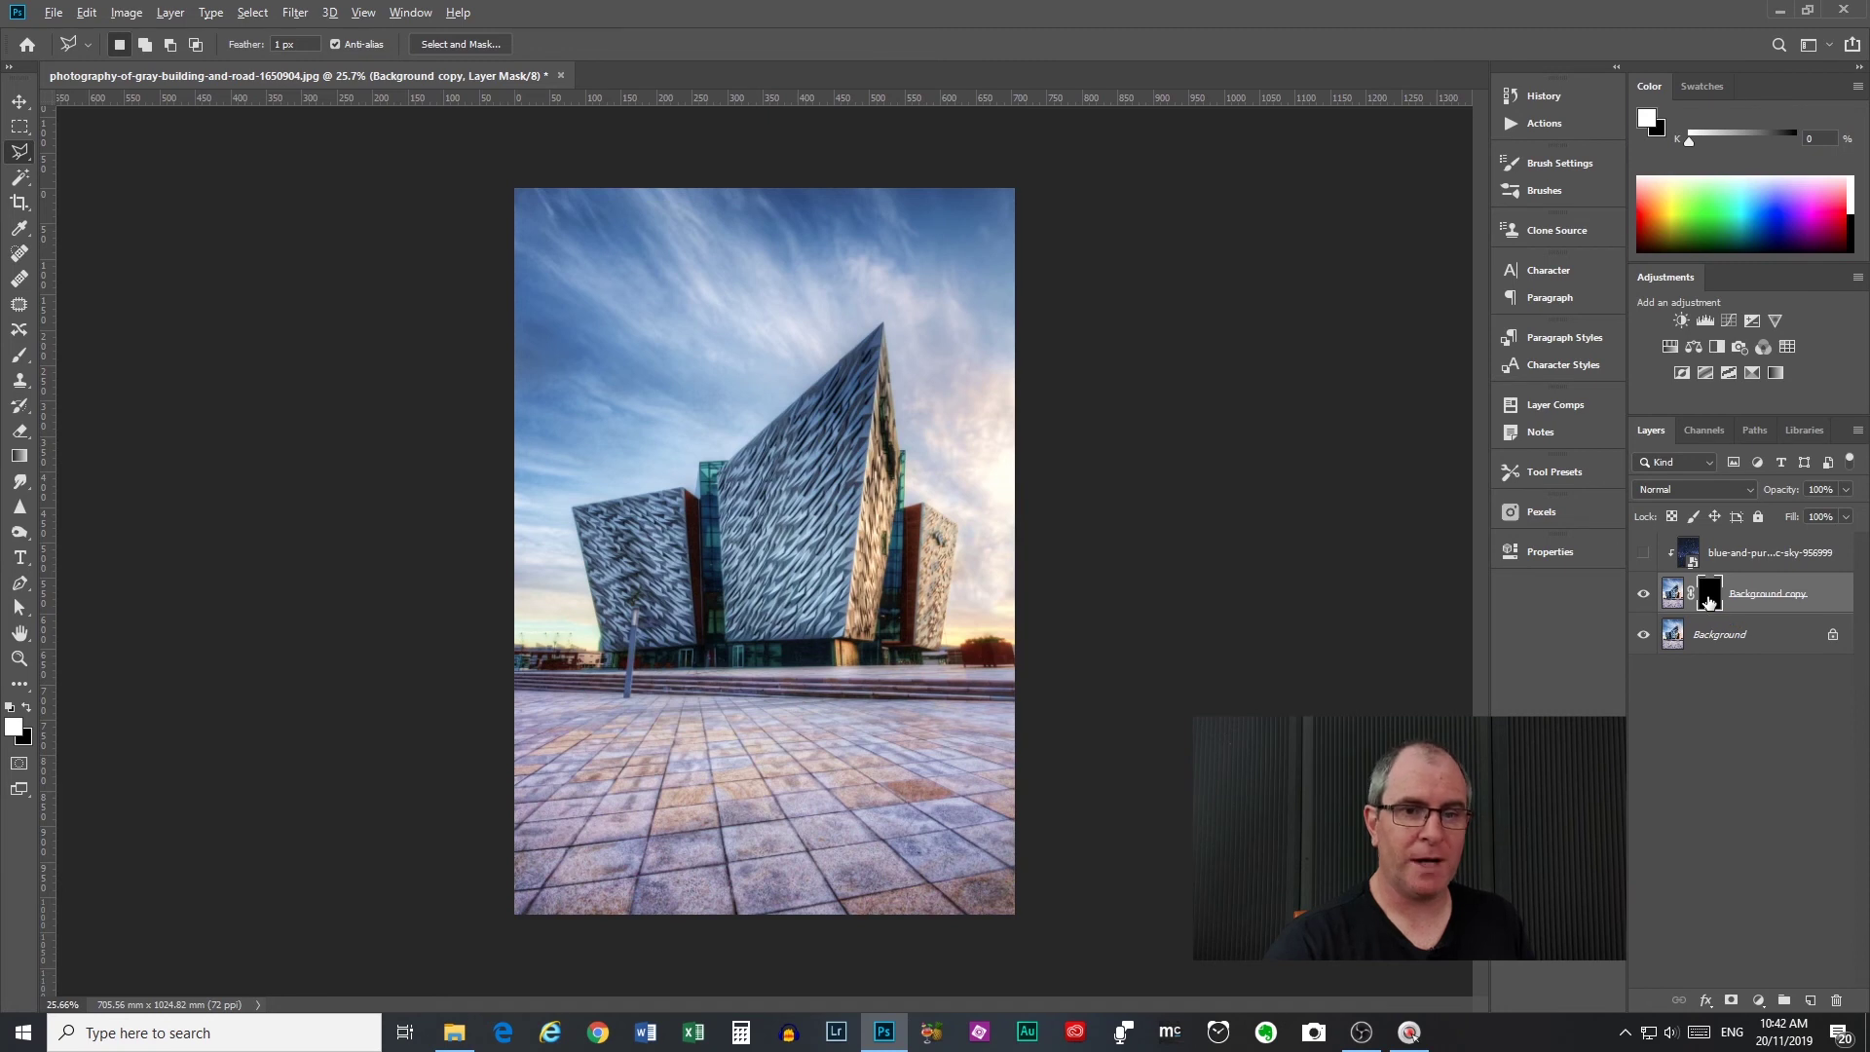
pyautogui.keyDown('alt'); pyautogui.click(1708, 601); pyautogui.keyUp('alt')
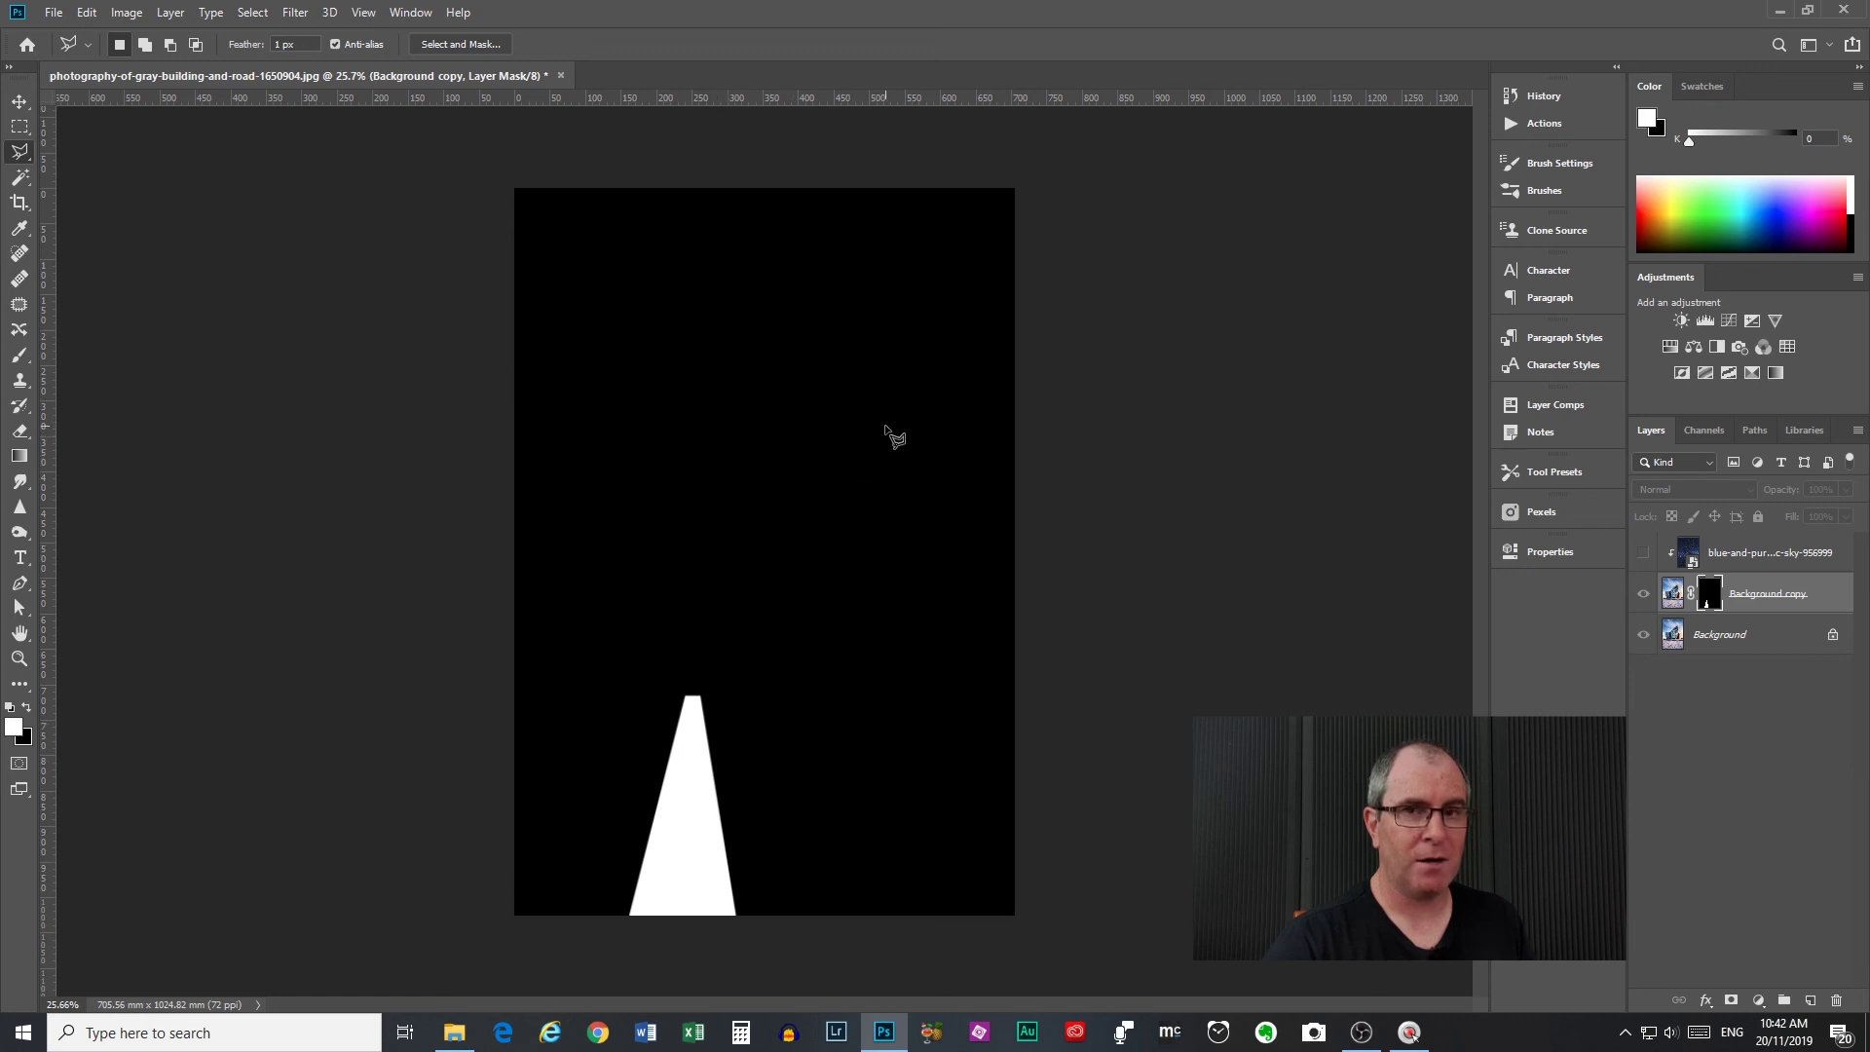
pyautogui.click(1681, 594)
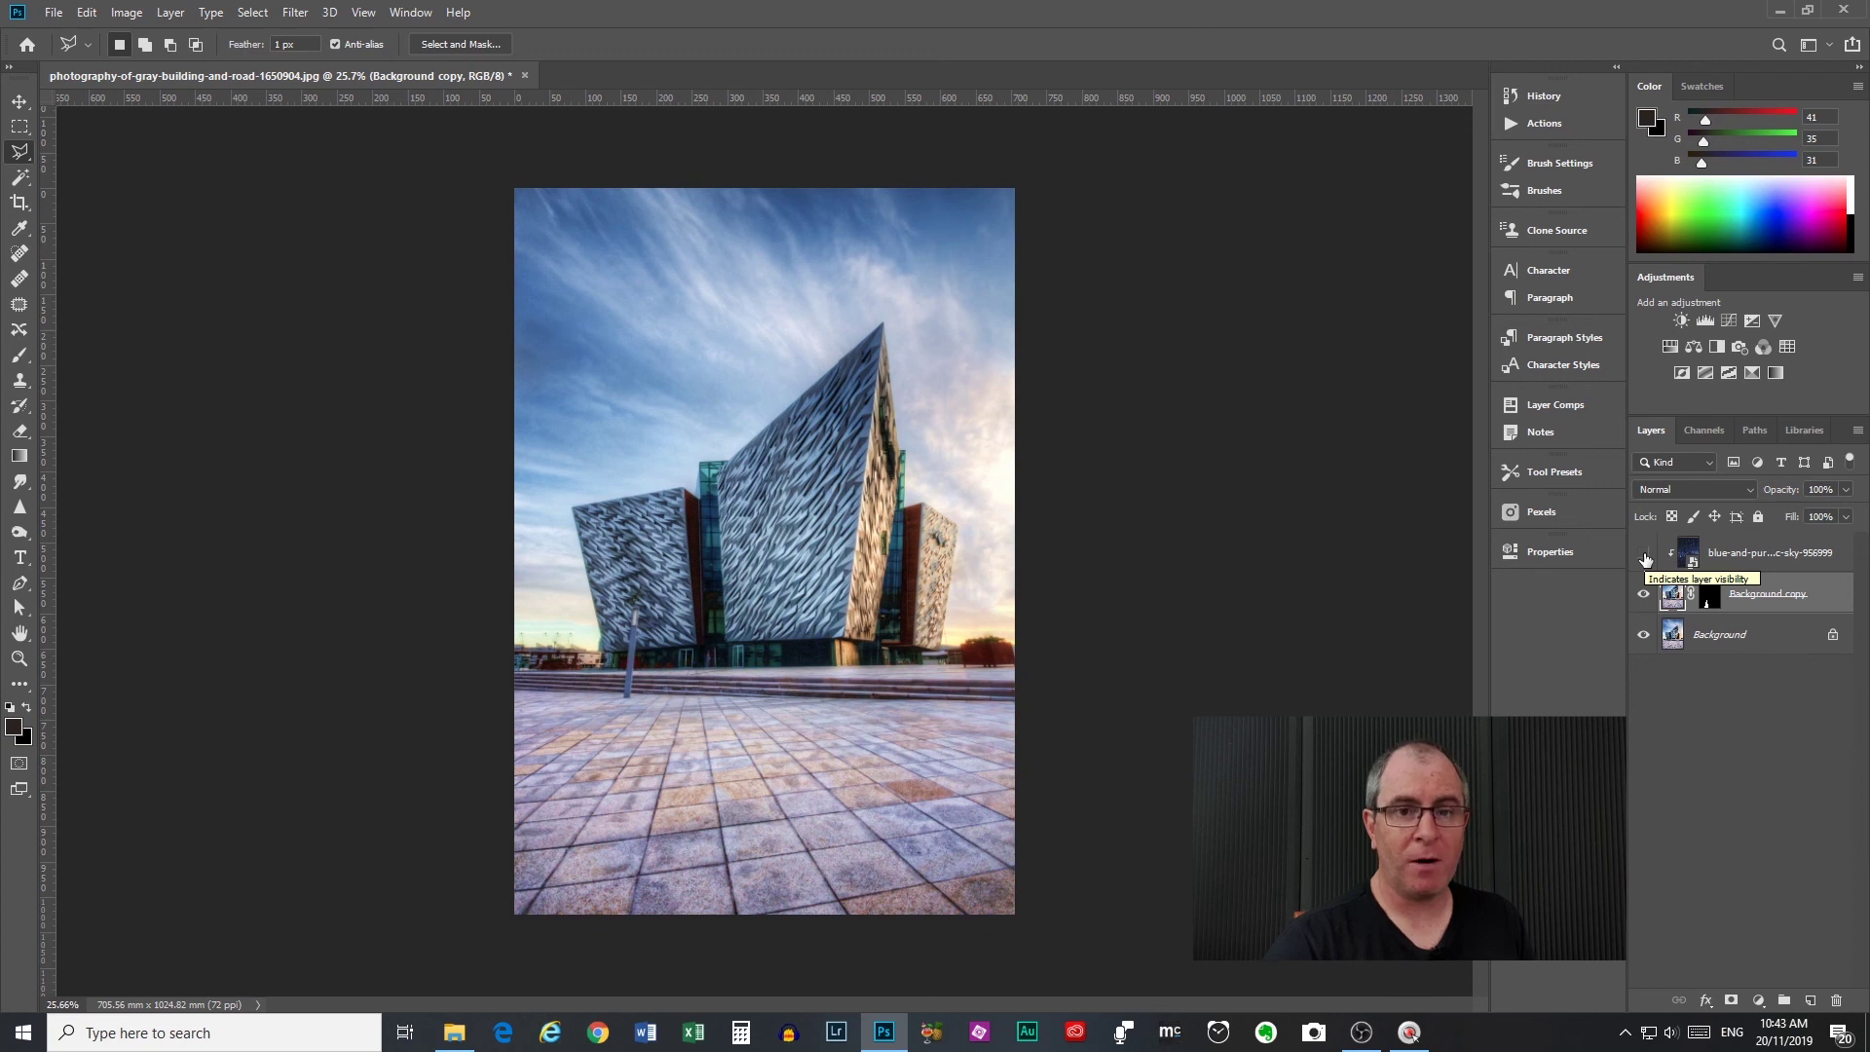
pyautogui.click(1644, 555)
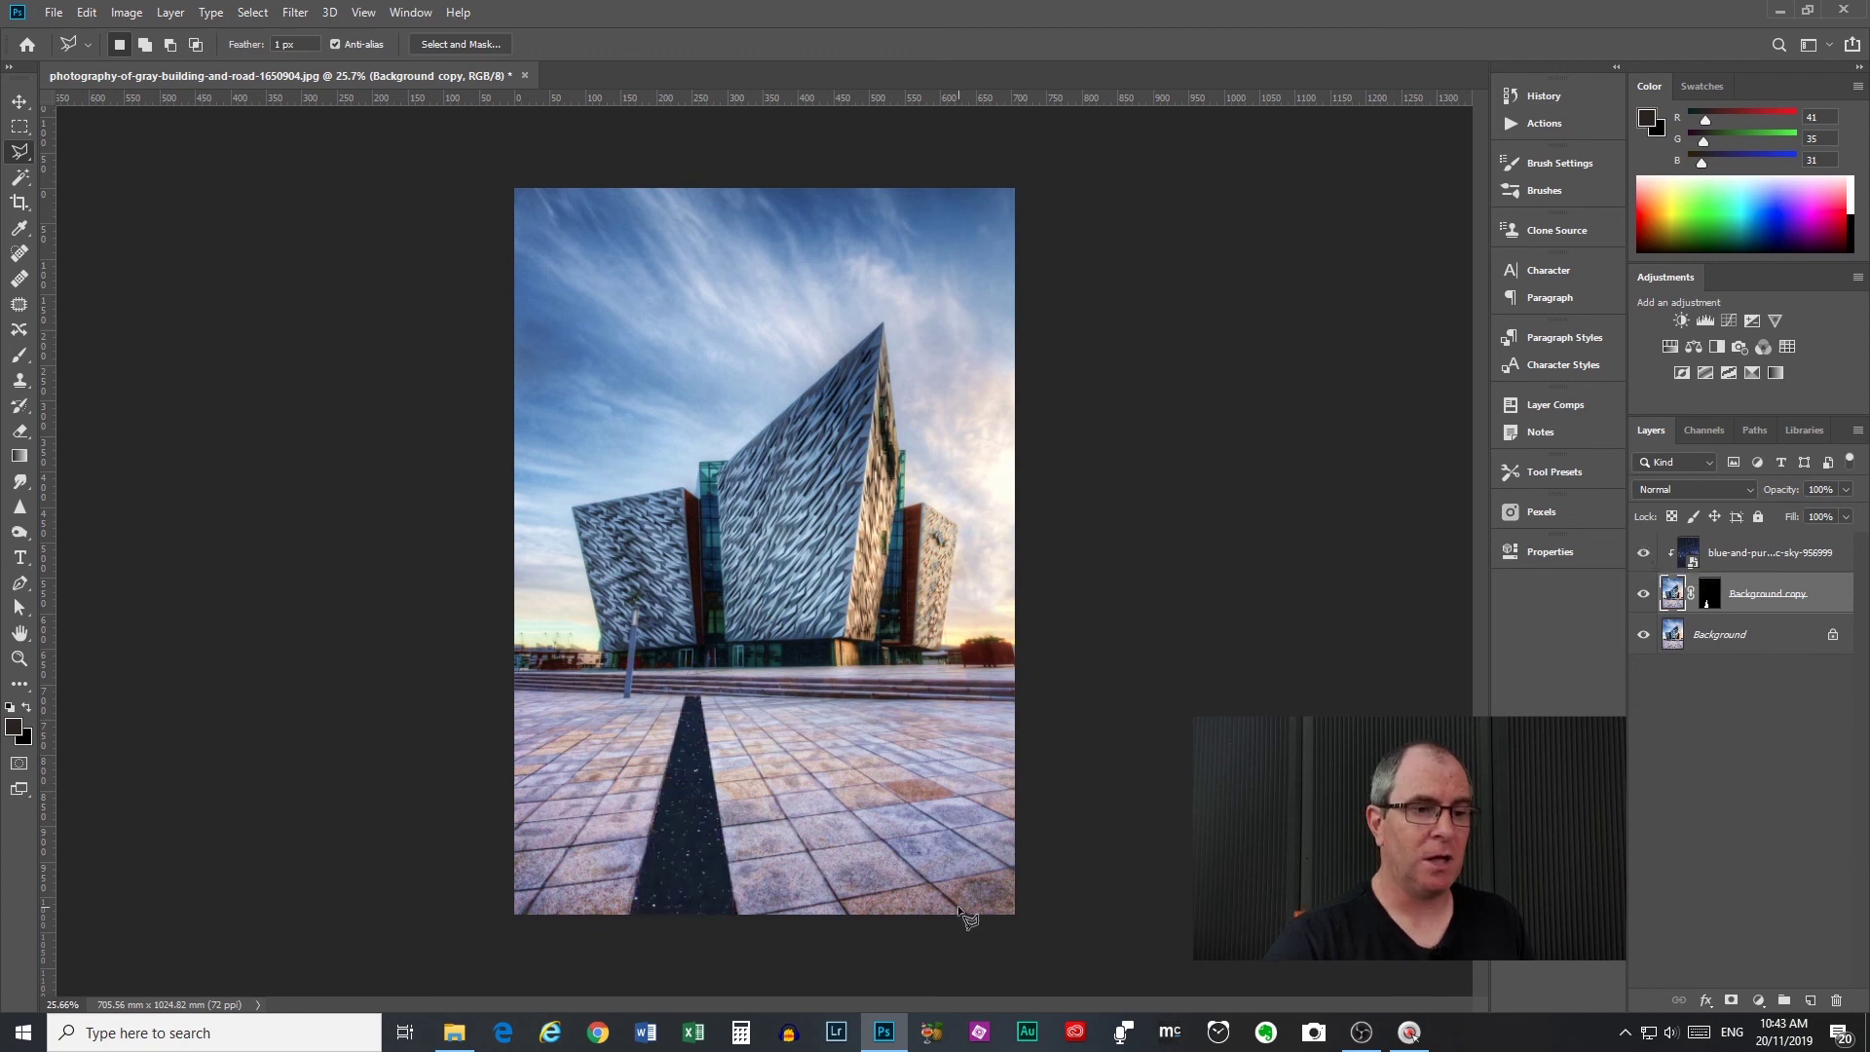
pyautogui.scroll(3, 701, 896)
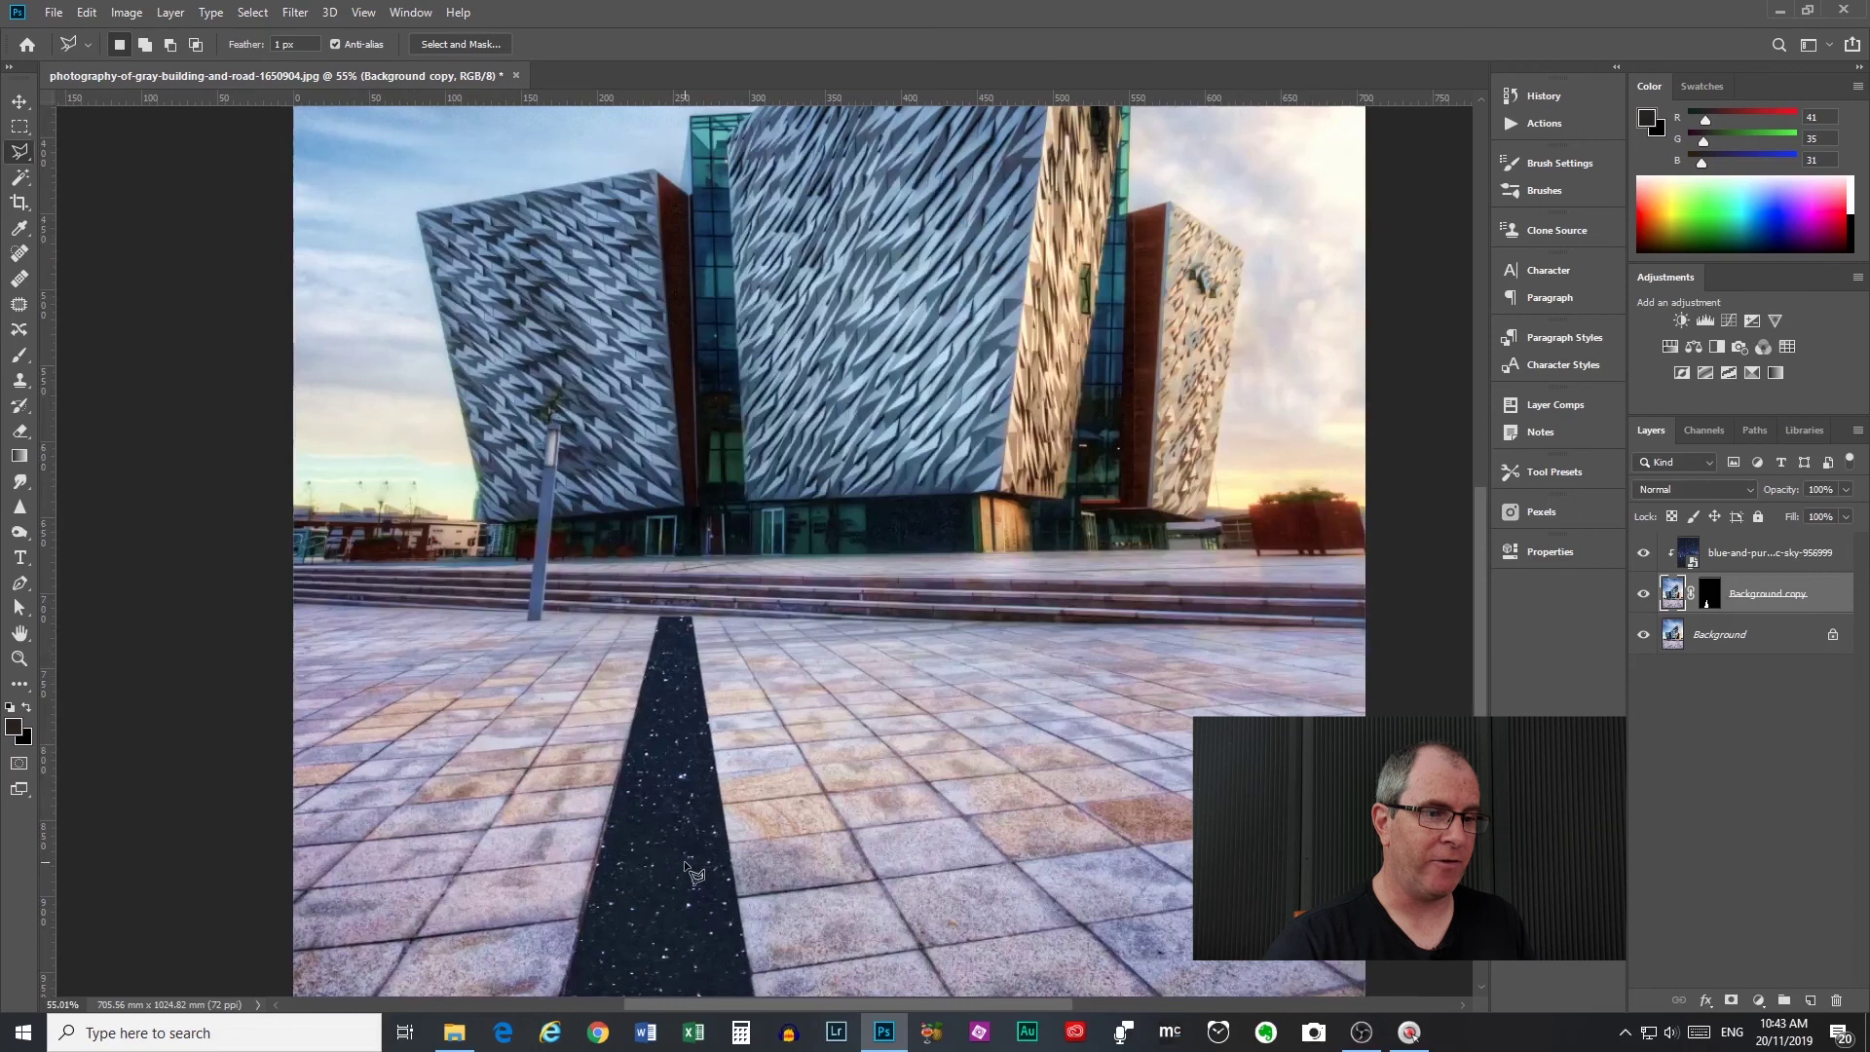
pyautogui.scroll(-3, 693, 871)
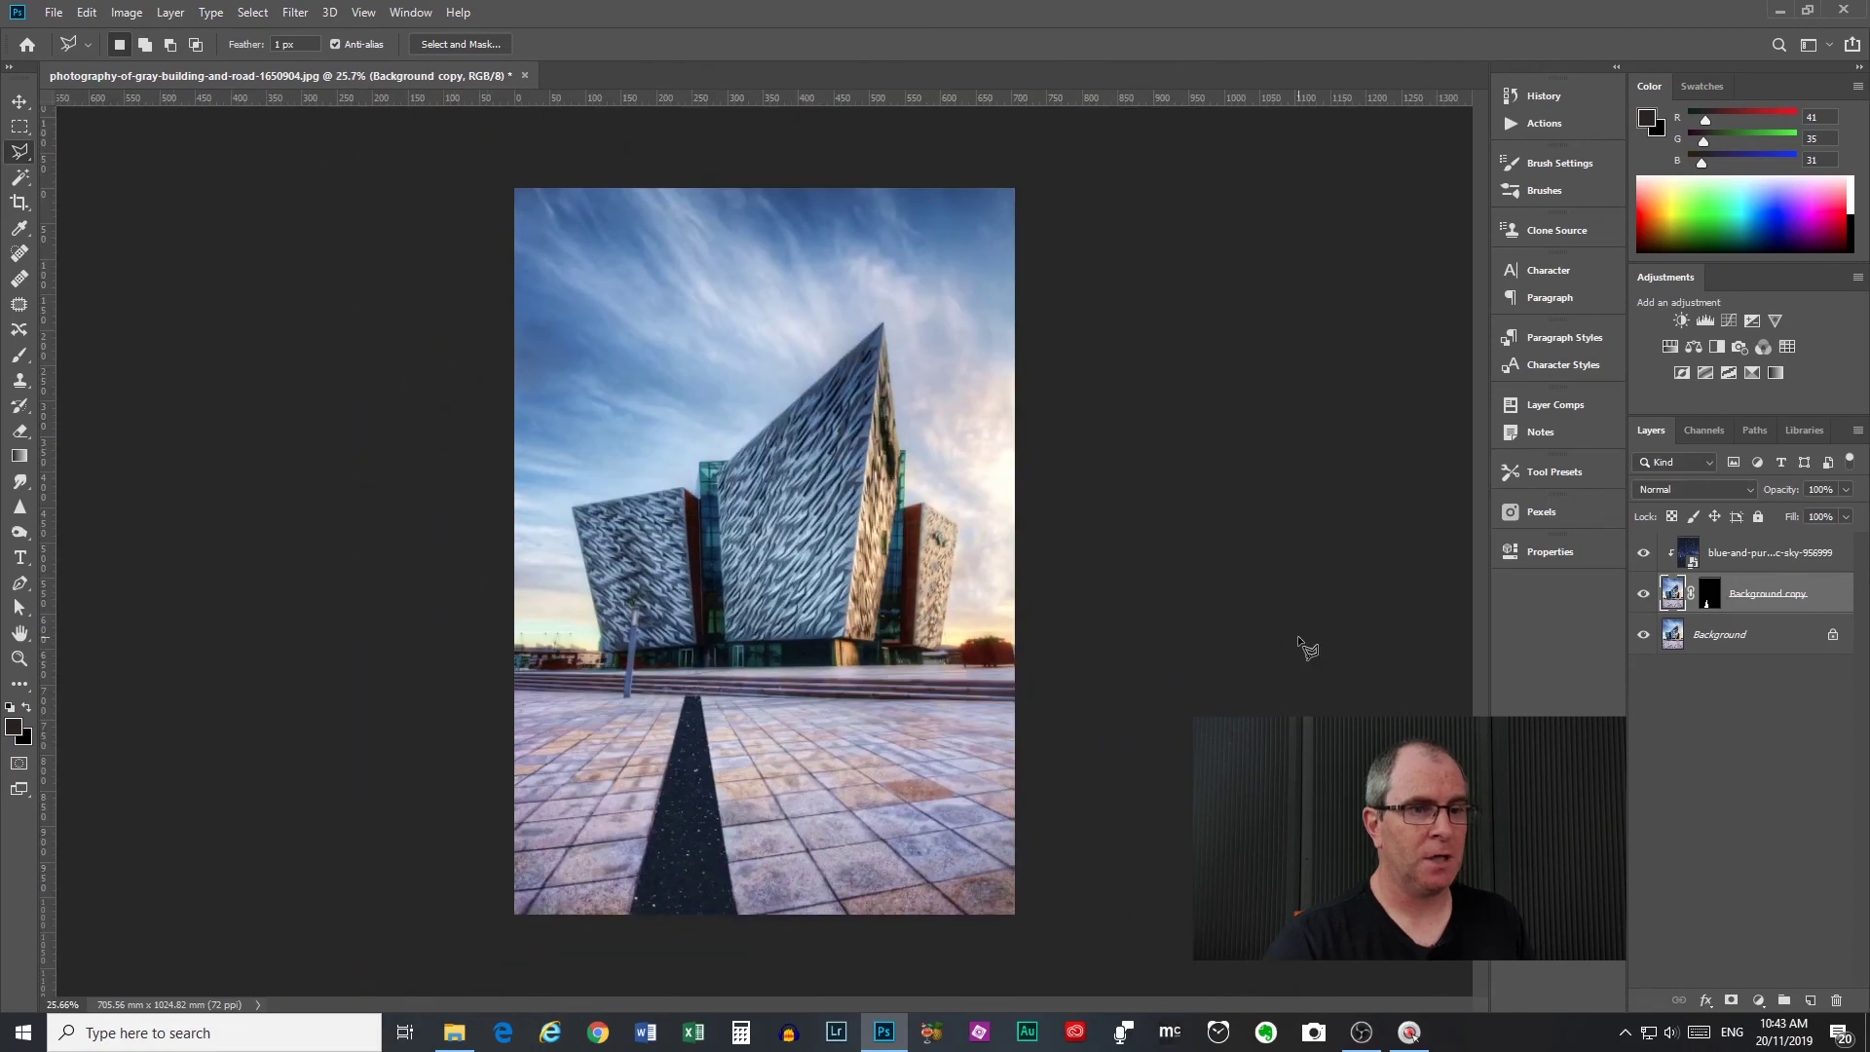